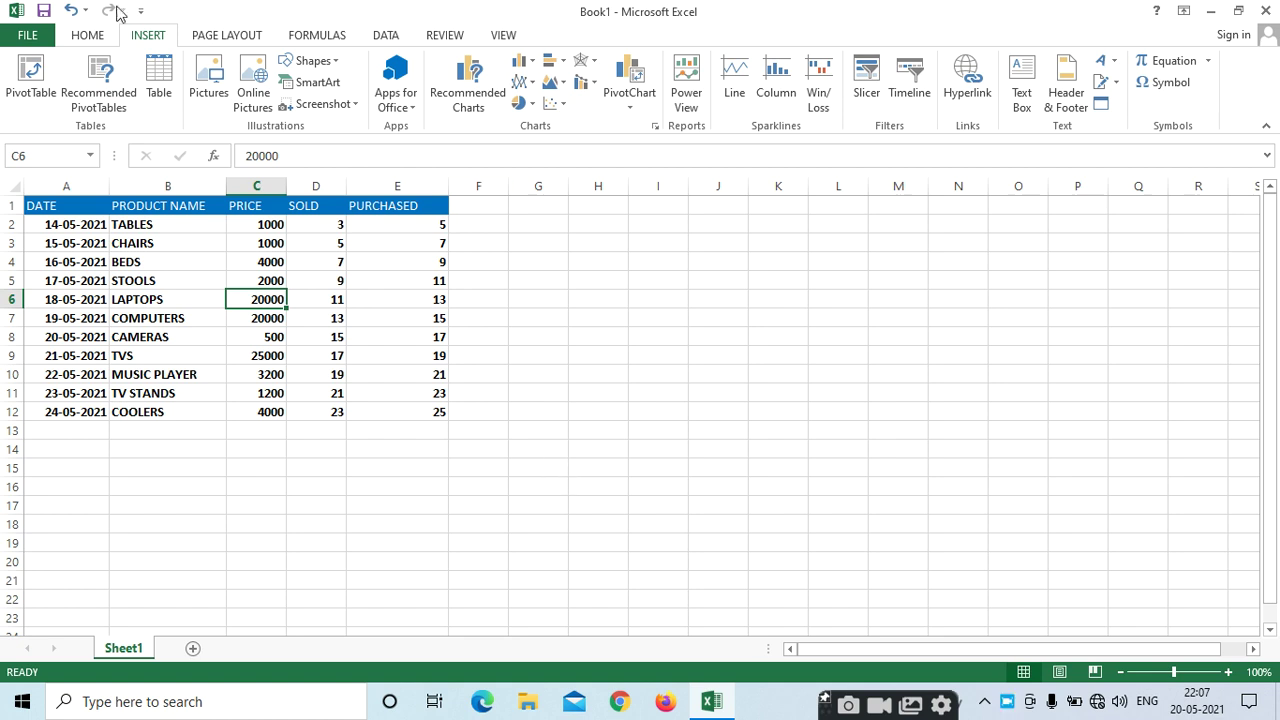
Create a PivotTable from range A1:E12 of Sheet1, placed on the existing worksheet at cell K12.
{"action": "left_click", "coordinate": [87, 35]}
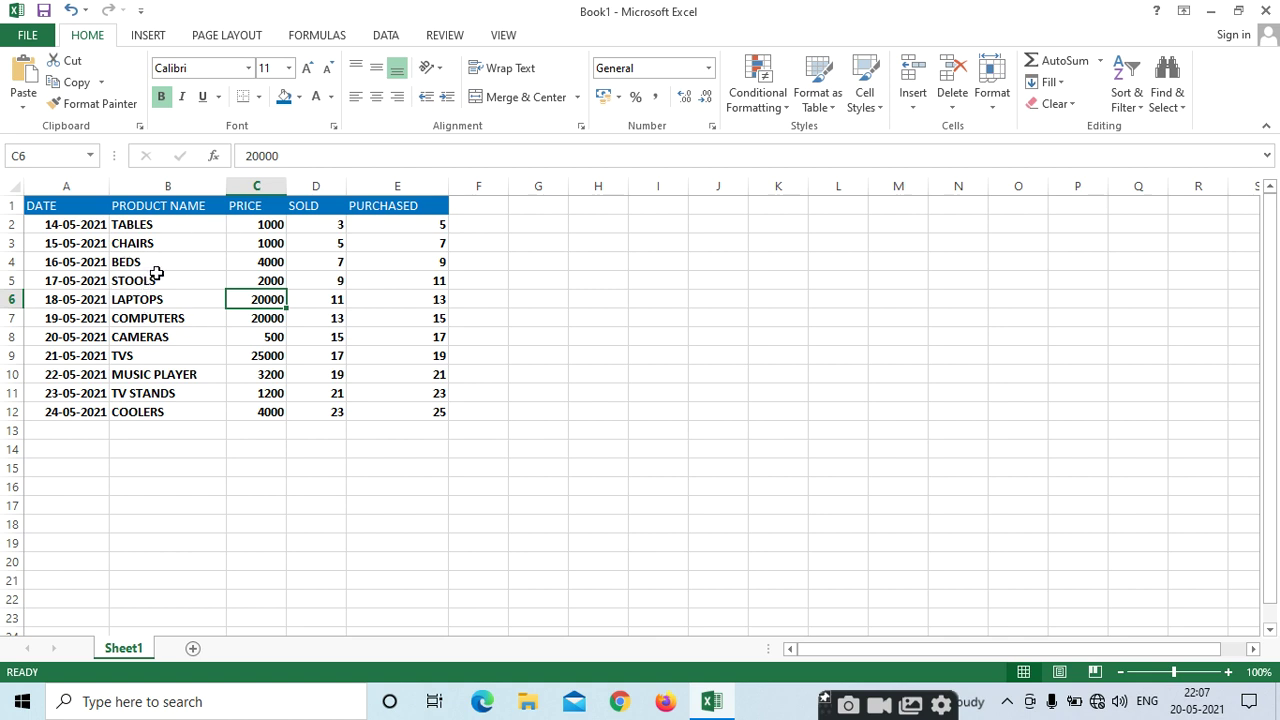
{"action": "left_click", "coordinate": [155, 38]}
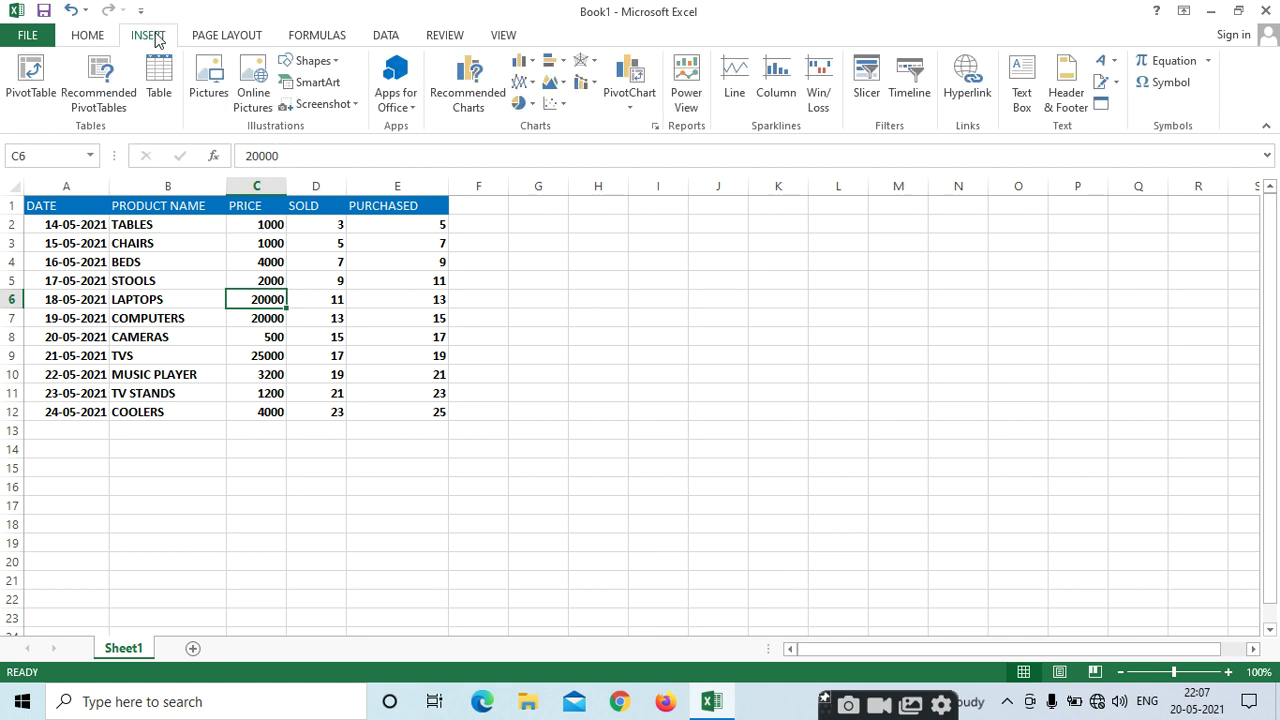
{"action": "left_click", "coordinate": [29, 88]}
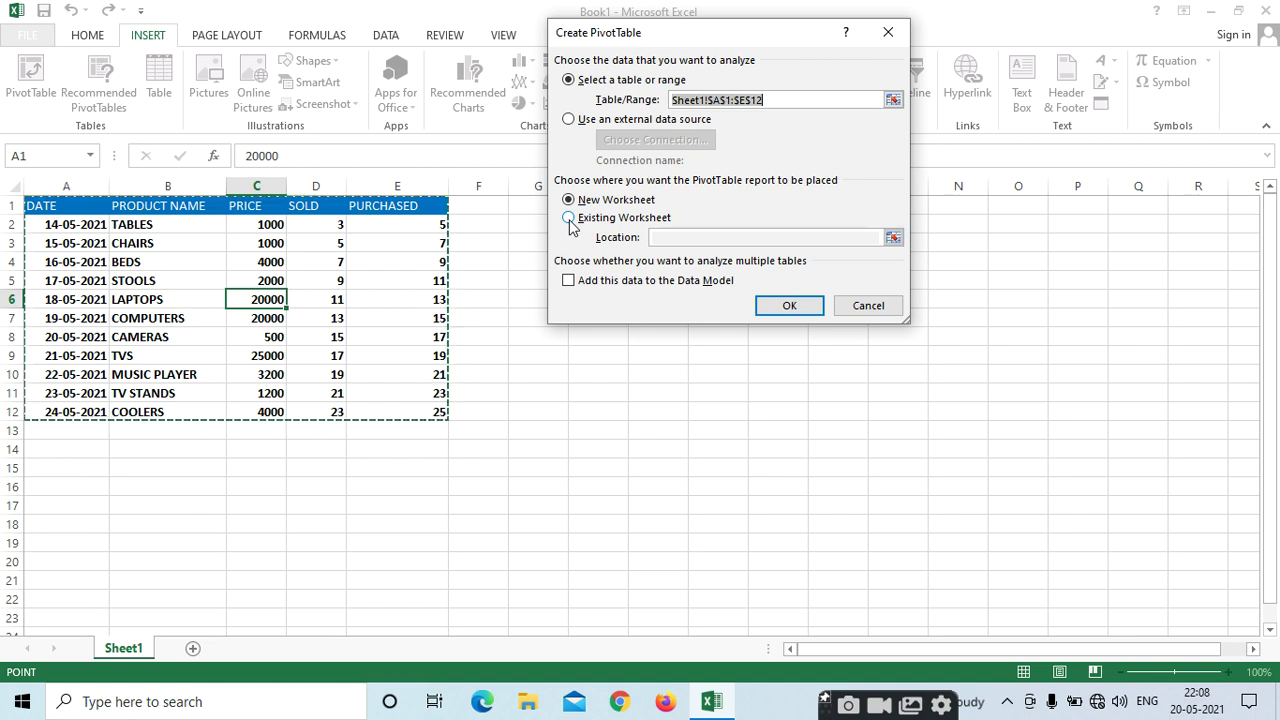
{"action": "left_click", "coordinate": [745, 480]}
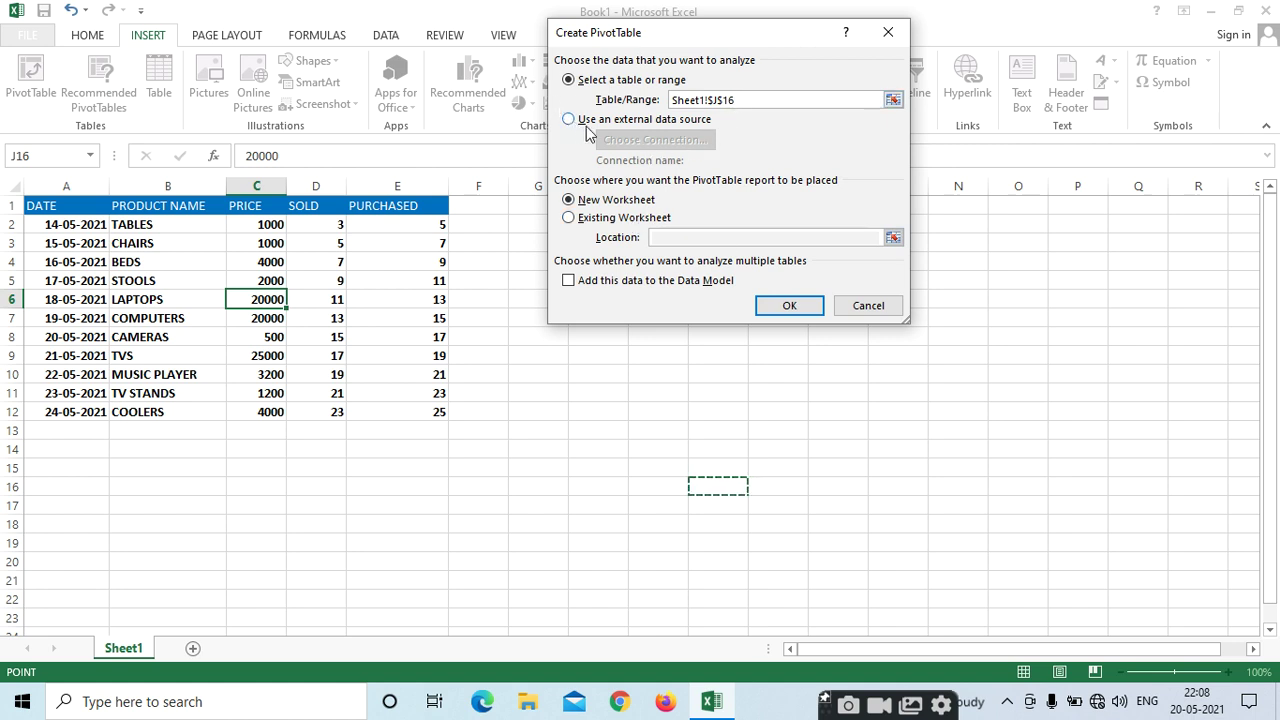
{"action": "left_click", "coordinate": [747, 100]}
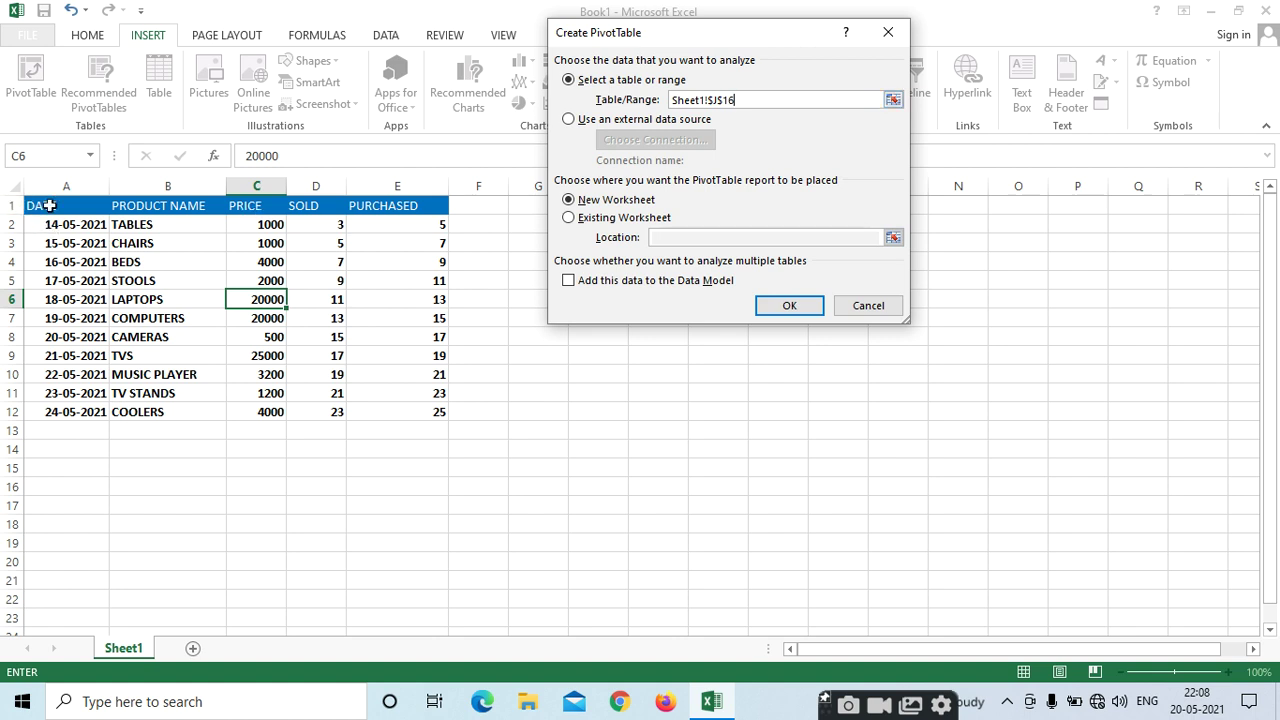
{"action": "left_click_drag", "start_coordinate": [49, 205], "coordinate": [410, 417]}
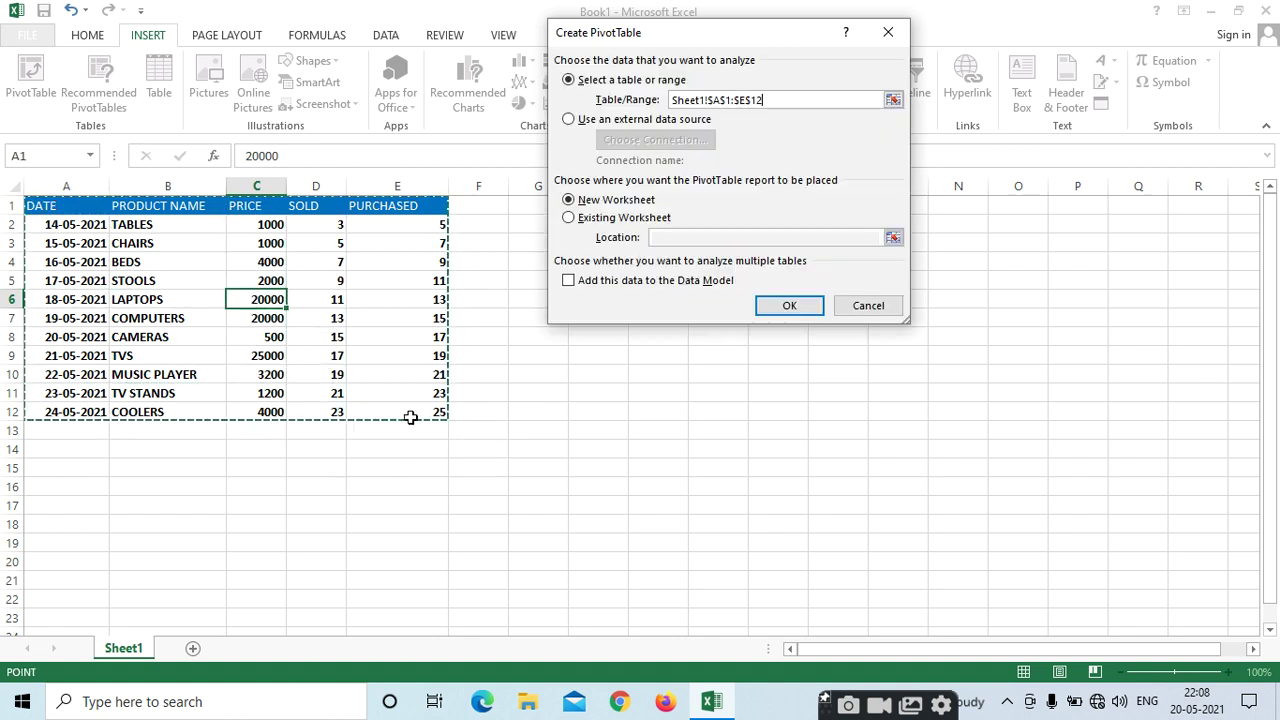
{"action": "left_click", "coordinate": [575, 219]}
{"action": "left_click", "coordinate": [795, 410]}
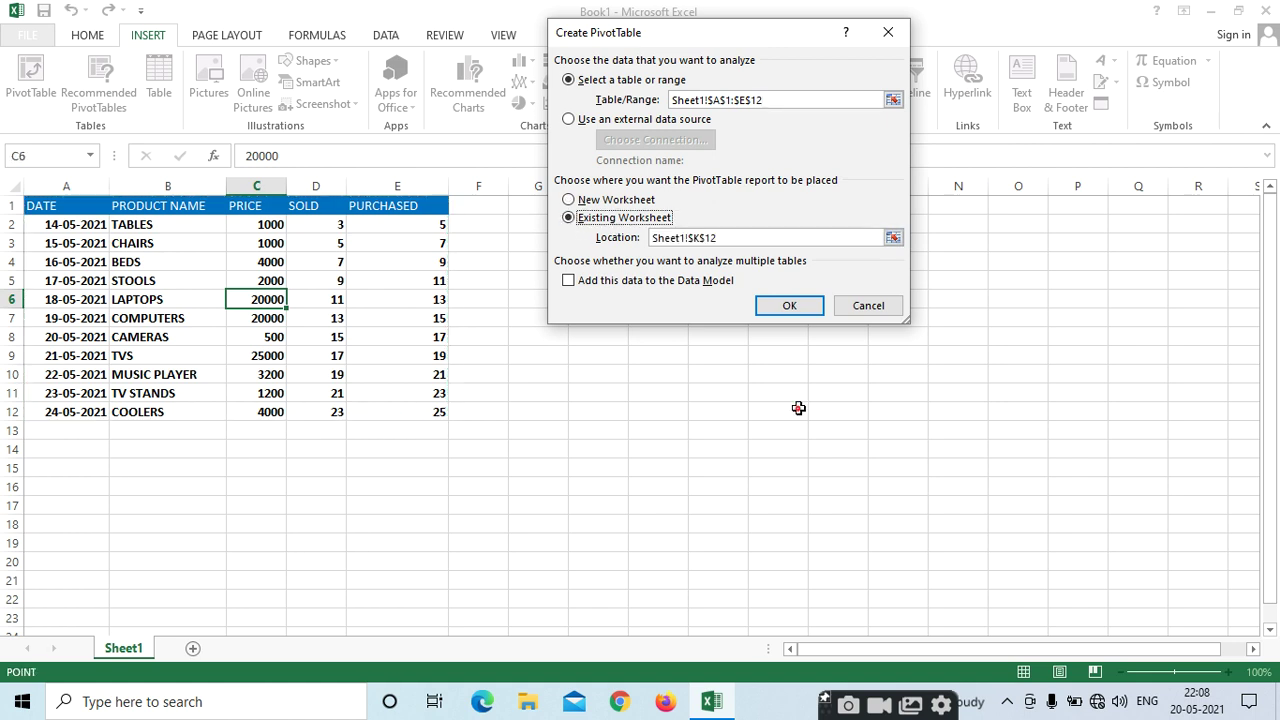
{"action": "left_click", "coordinate": [789, 307]}
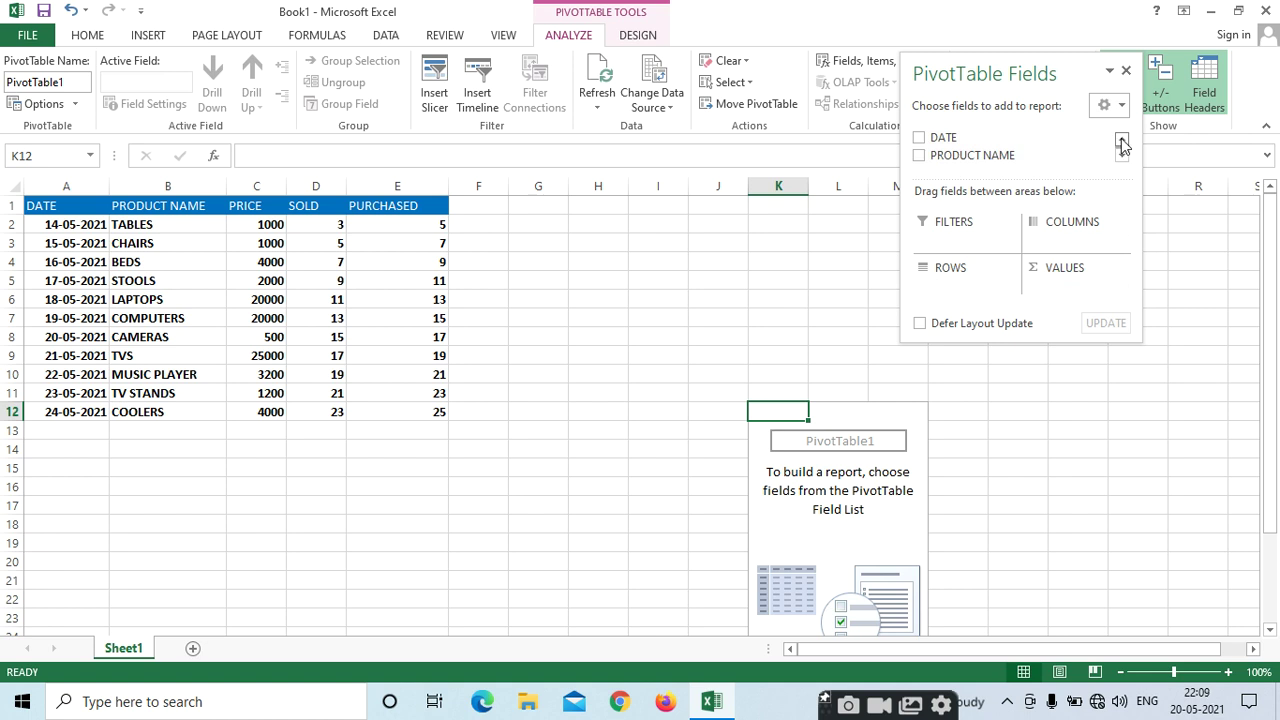
Add PRODUCT NAME as the PivotTable's rows and the sum of SOLD as its values, and close the field list.
{"action": "left_click", "coordinate": [918, 156]}
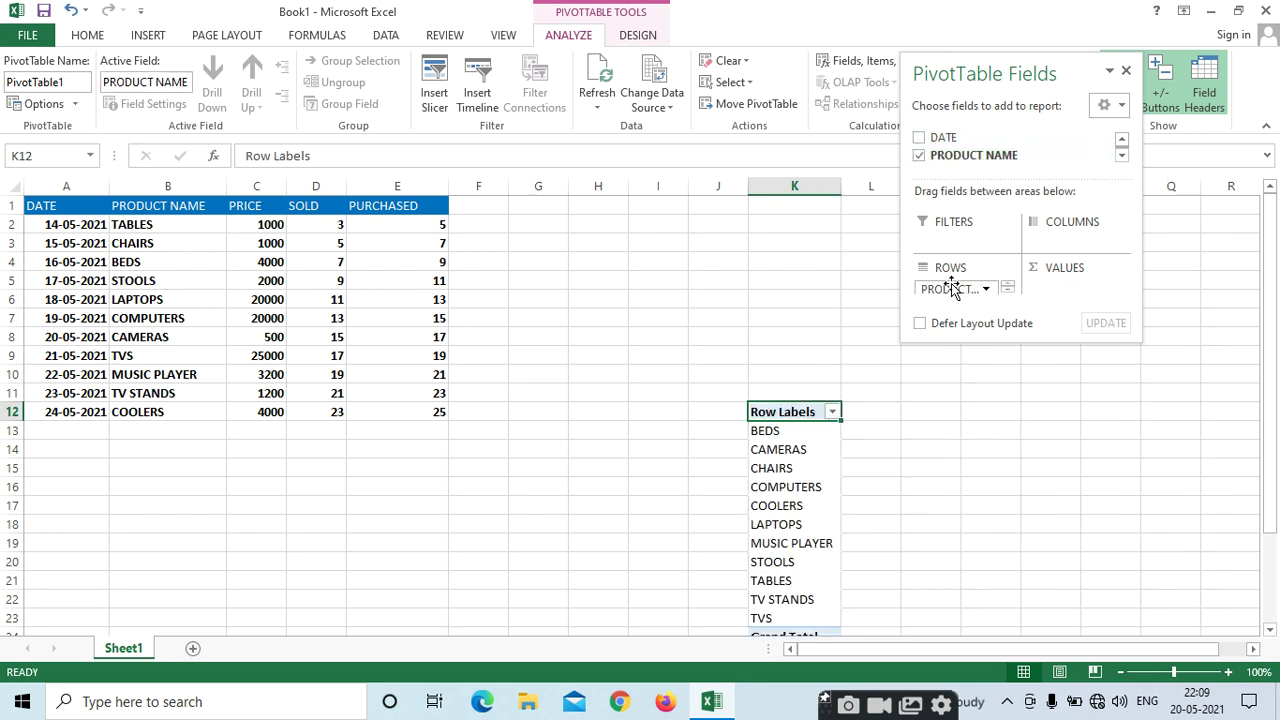
{"action": "left_click", "coordinate": [1122, 155]}
{"action": "left_click", "coordinate": [1122, 155]}
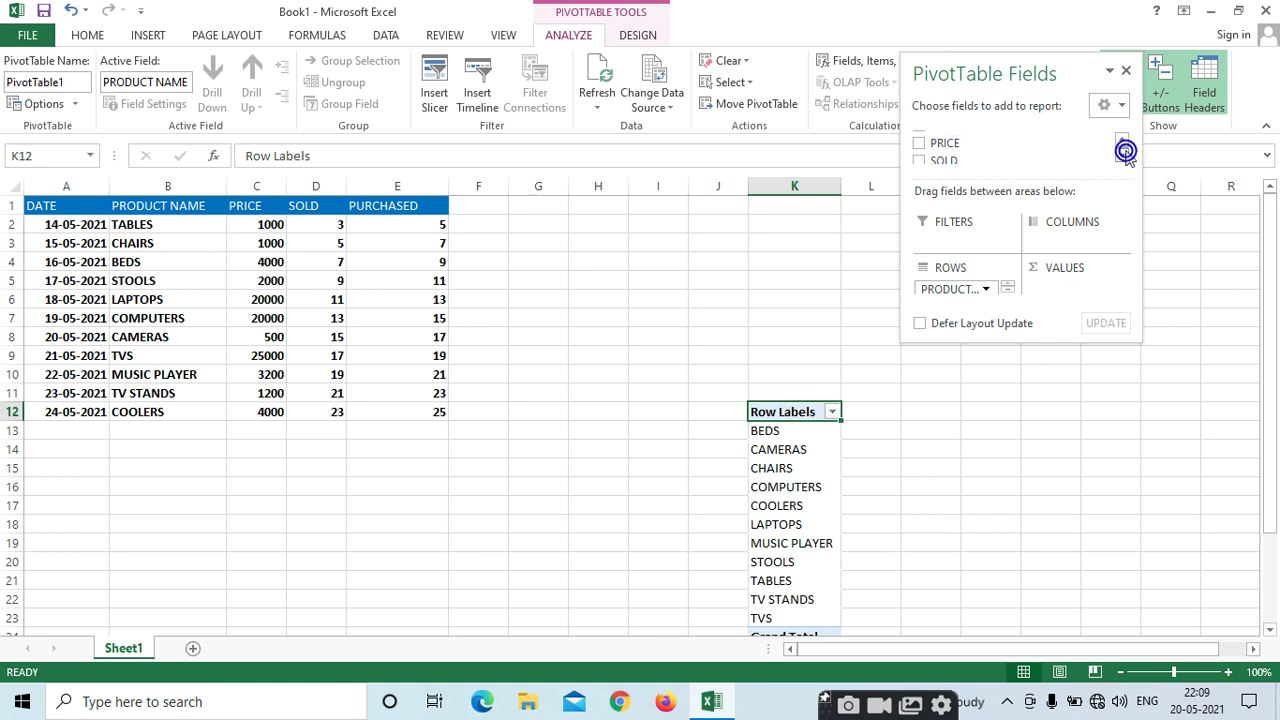
{"action": "left_click", "coordinate": [919, 161]}
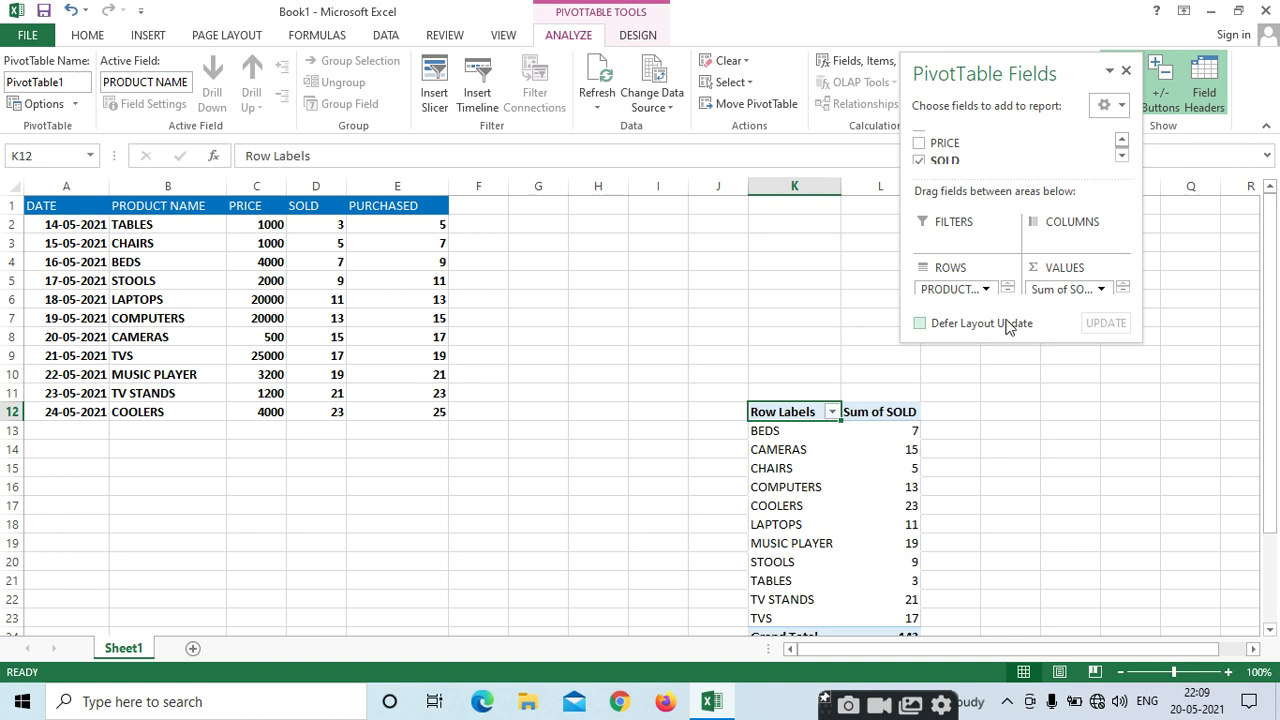
{"action": "left_click", "coordinate": [1126, 71]}
{"action": "scroll", "coordinate": [801, 415], "scroll_direction": "down", "scroll_amount": 3}
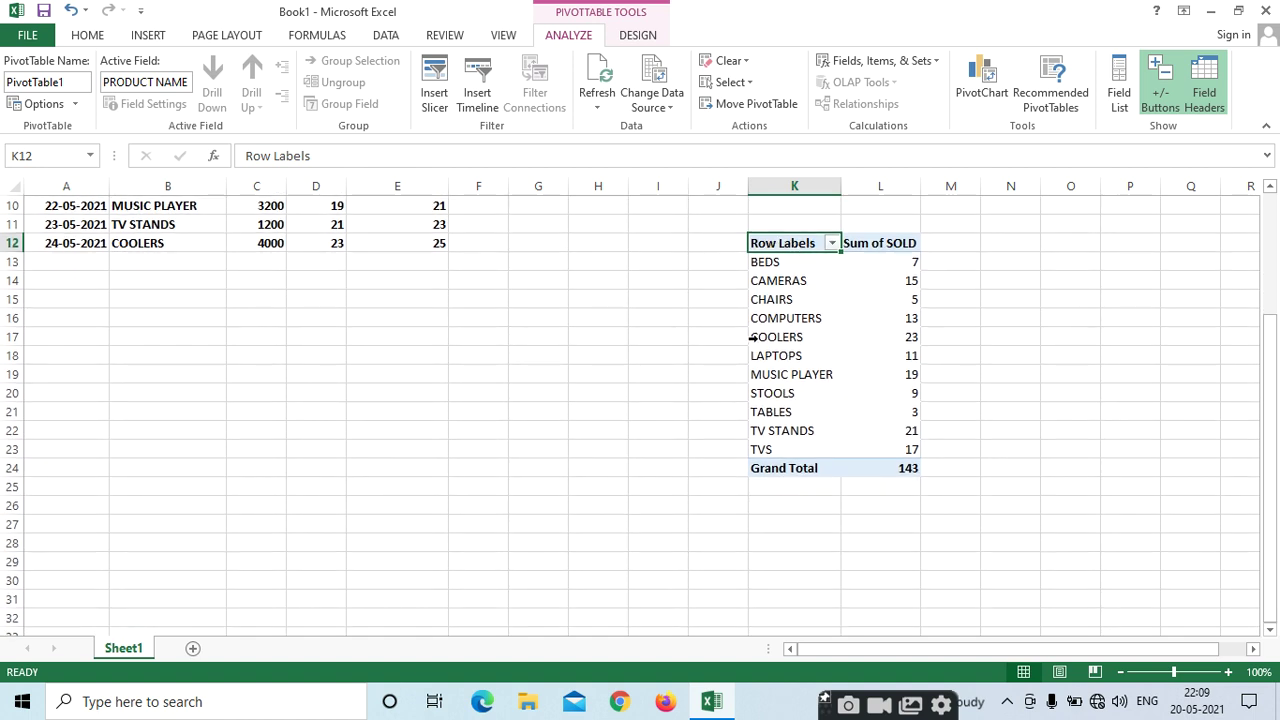
{"action": "left_click", "coordinate": [906, 355]}
{"action": "left_click", "coordinate": [771, 283]}
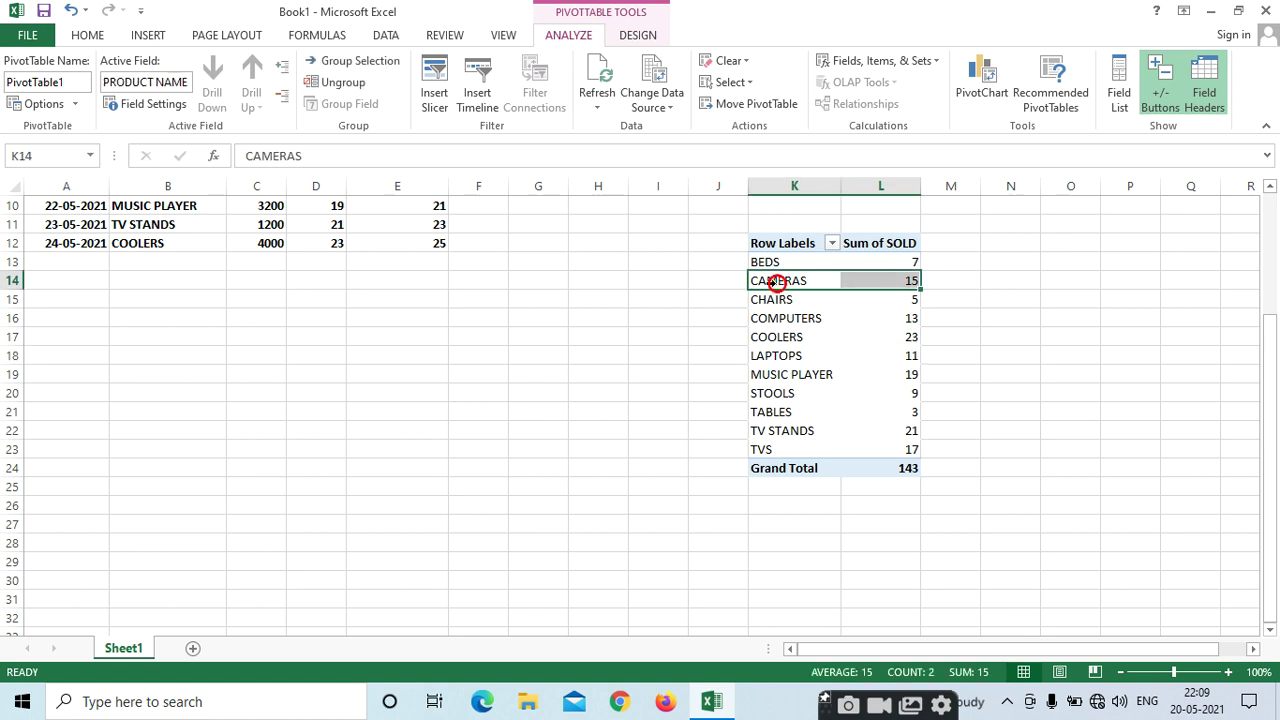
{"action": "left_click", "coordinate": [886, 280]}
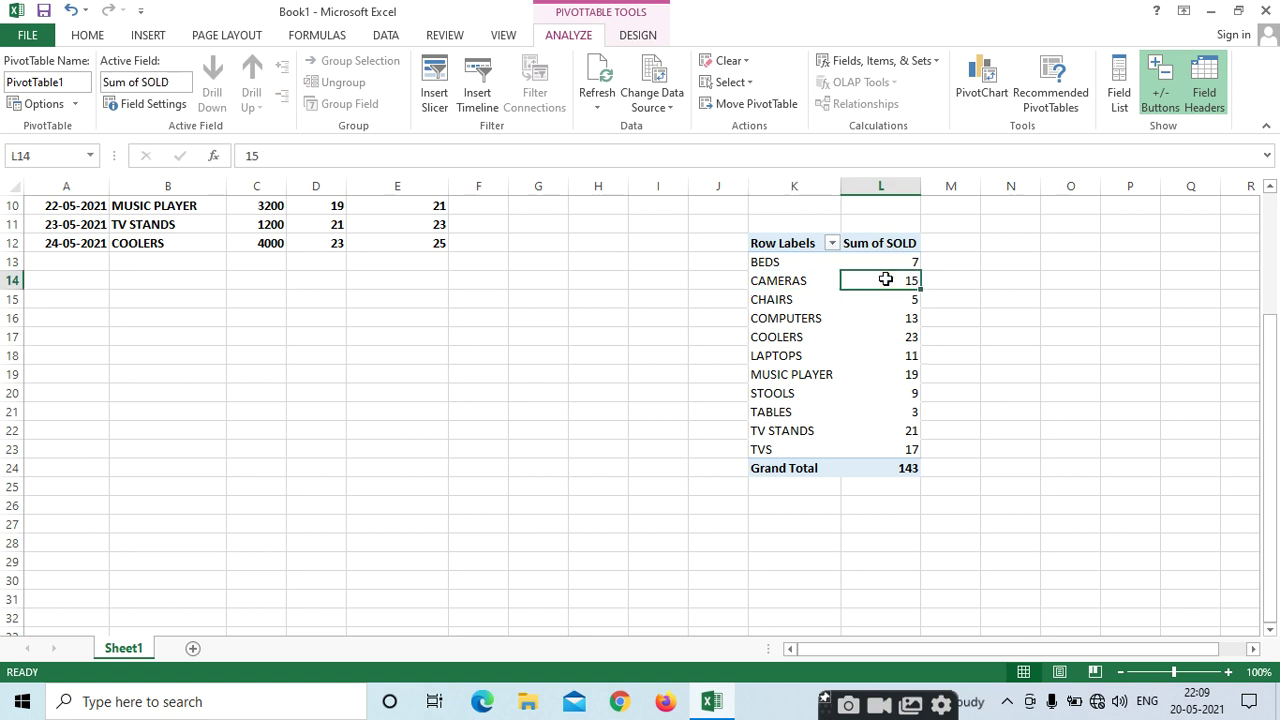
{"action": "left_click", "coordinate": [779, 357]}
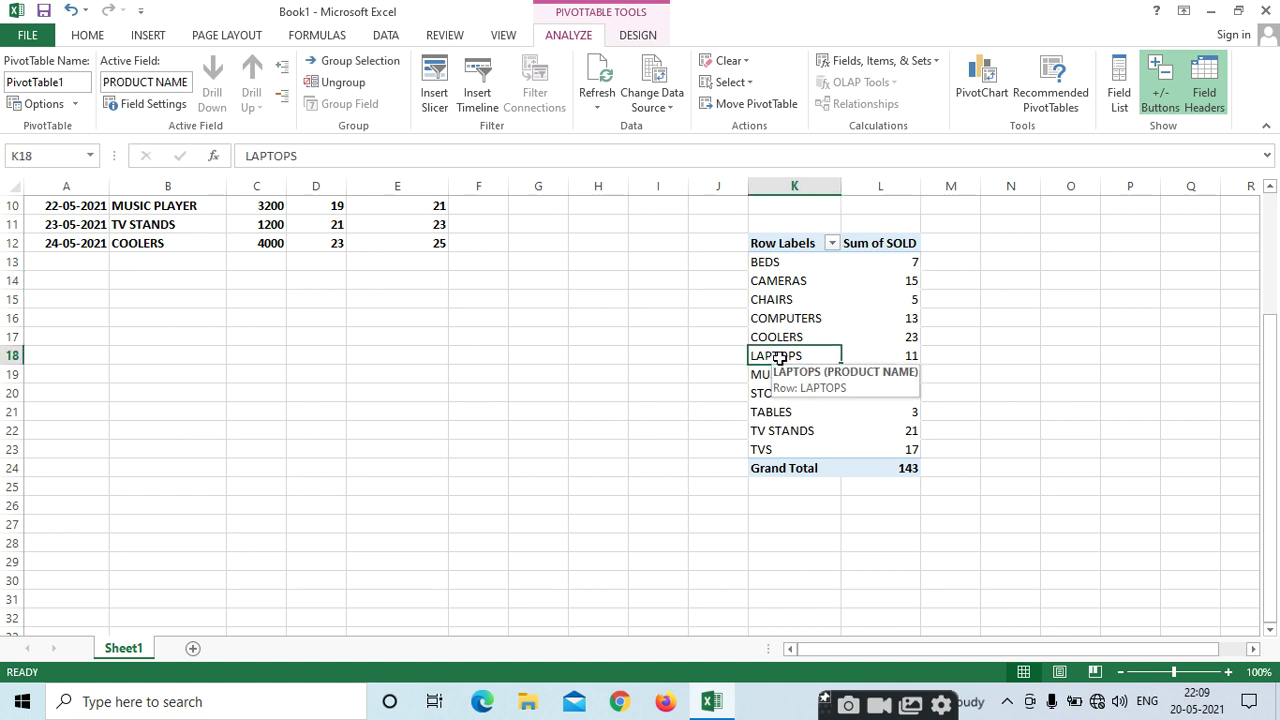
{"action": "double_click", "coordinate": [779, 357]}
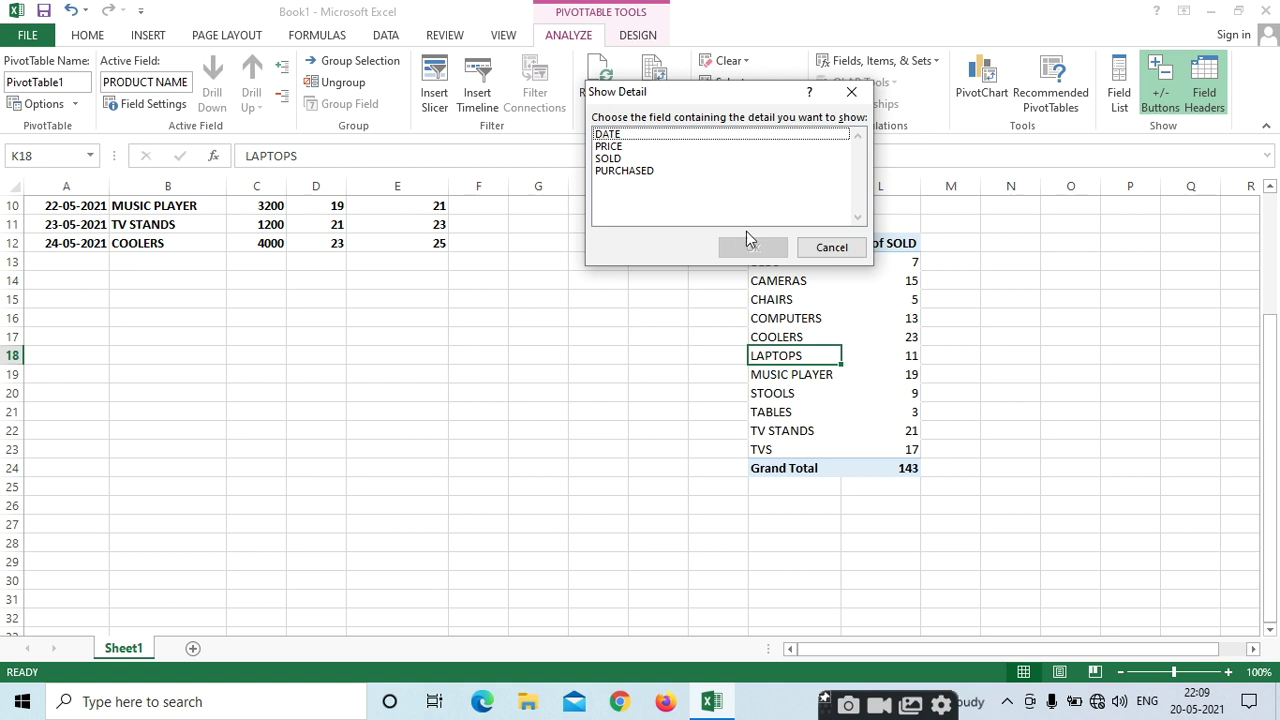
{"action": "left_click", "coordinate": [900, 353]}
{"action": "left_click", "coordinate": [831, 247]}
Extract the source record behind the LAPTOPS sold value onto a new sheet and widen its DATE column to show the date.
{"action": "double_click", "coordinate": [903, 355]}
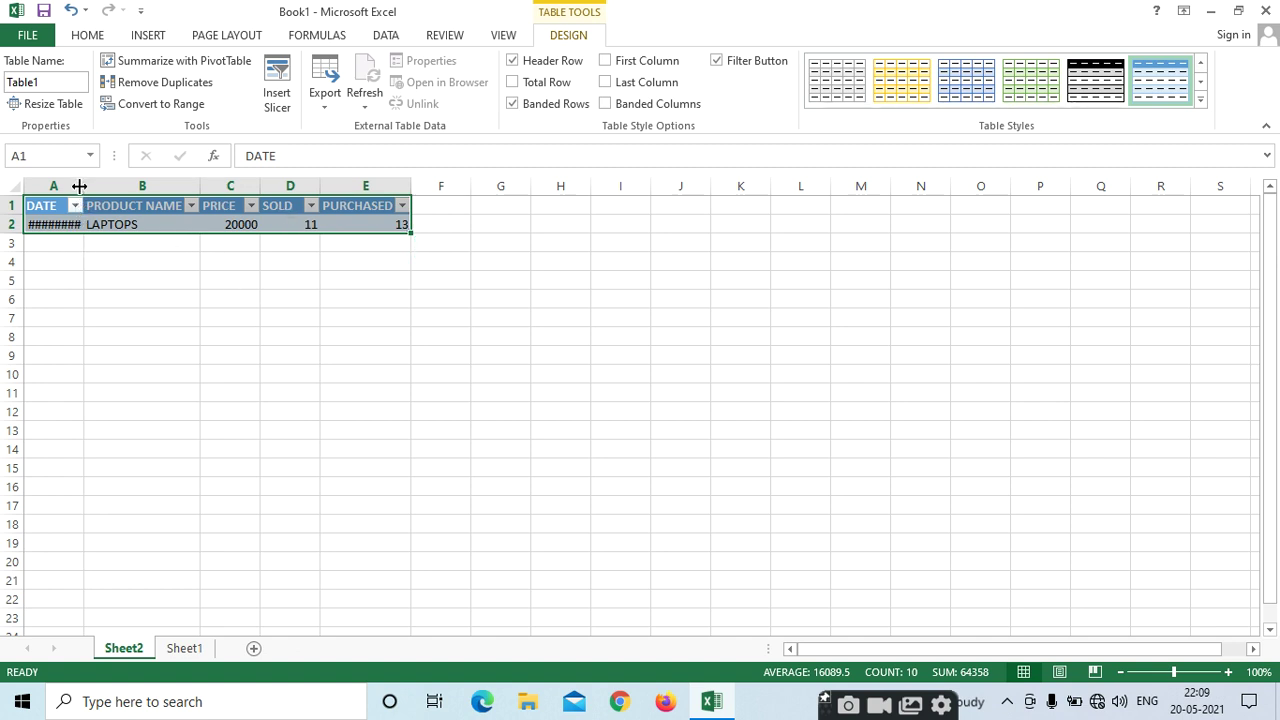
{"action": "left_click_drag", "start_coordinate": [84, 182], "coordinate": [122, 182]}
Extract the source record behind the COMPUTERS sold value in Sheet1's PivotTable onto a new sheet and widen its DATE column.
{"action": "left_click", "coordinate": [182, 648]}
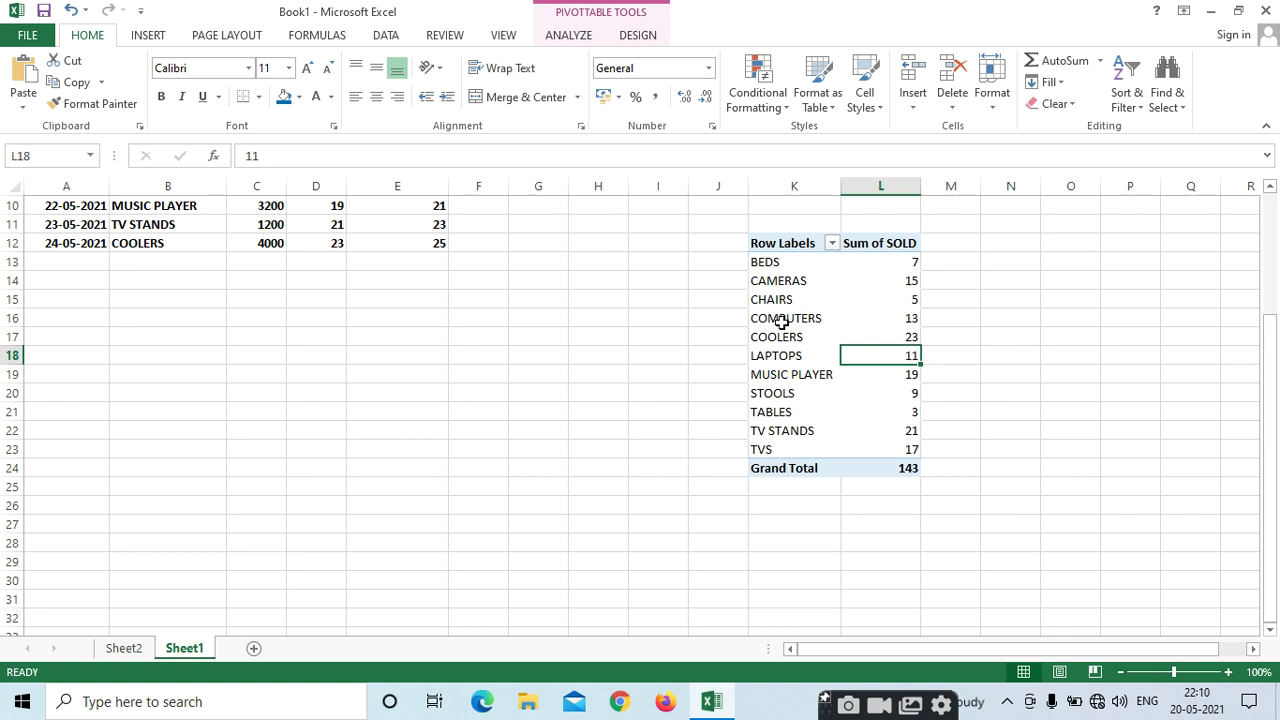
{"action": "left_click", "coordinate": [910, 320]}
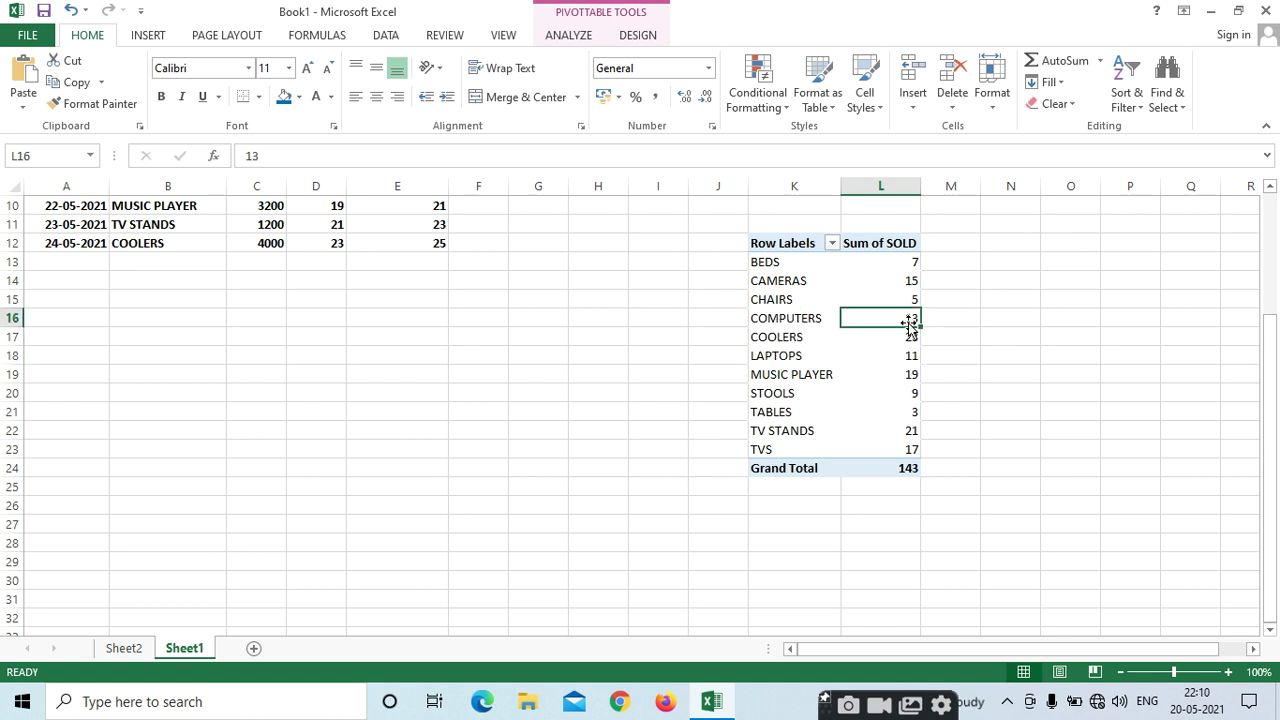
{"action": "double_click", "coordinate": [909, 319]}
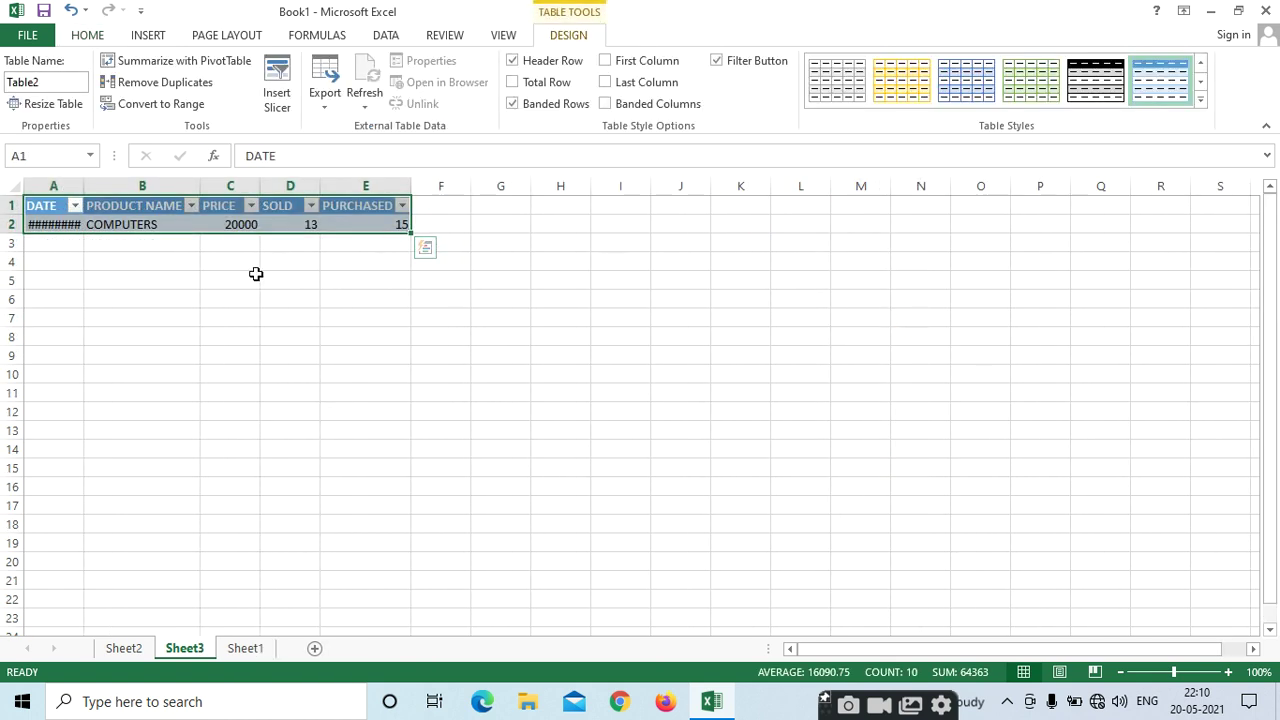
{"action": "left_click", "coordinate": [128, 648]}
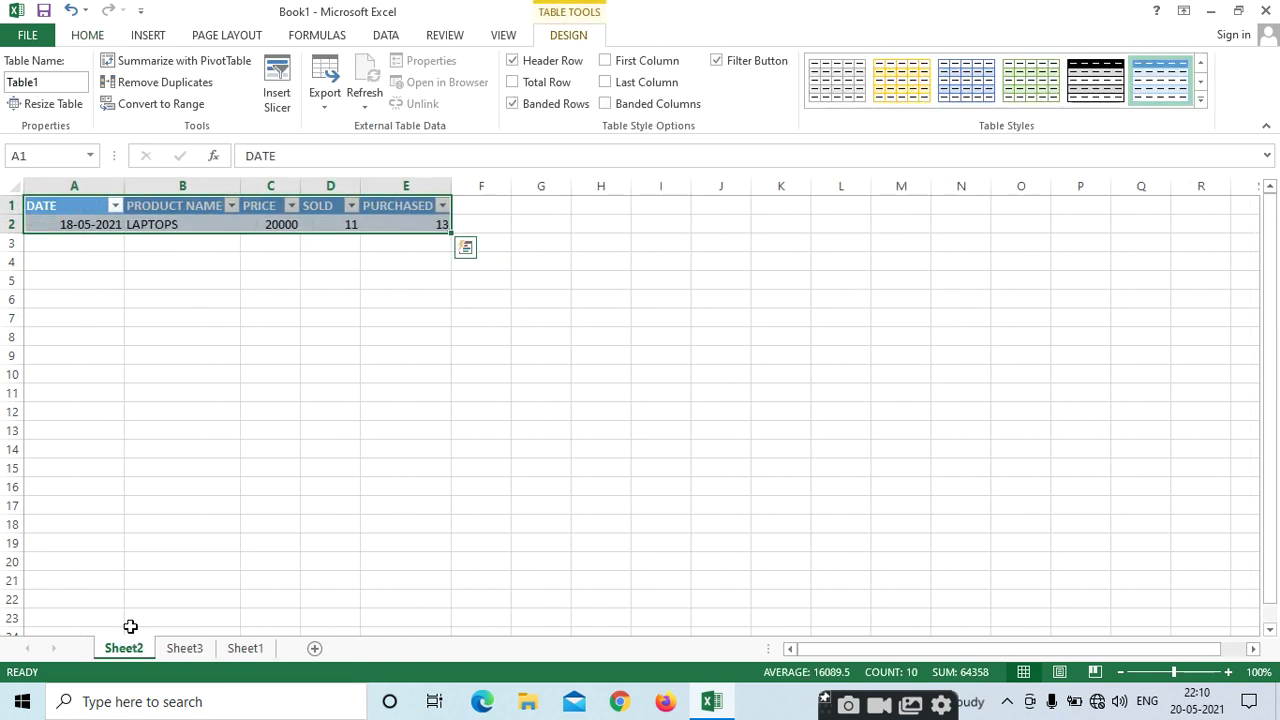
{"action": "left_click", "coordinate": [184, 648]}
{"action": "left_click_drag", "start_coordinate": [84, 186], "coordinate": [147, 187]}
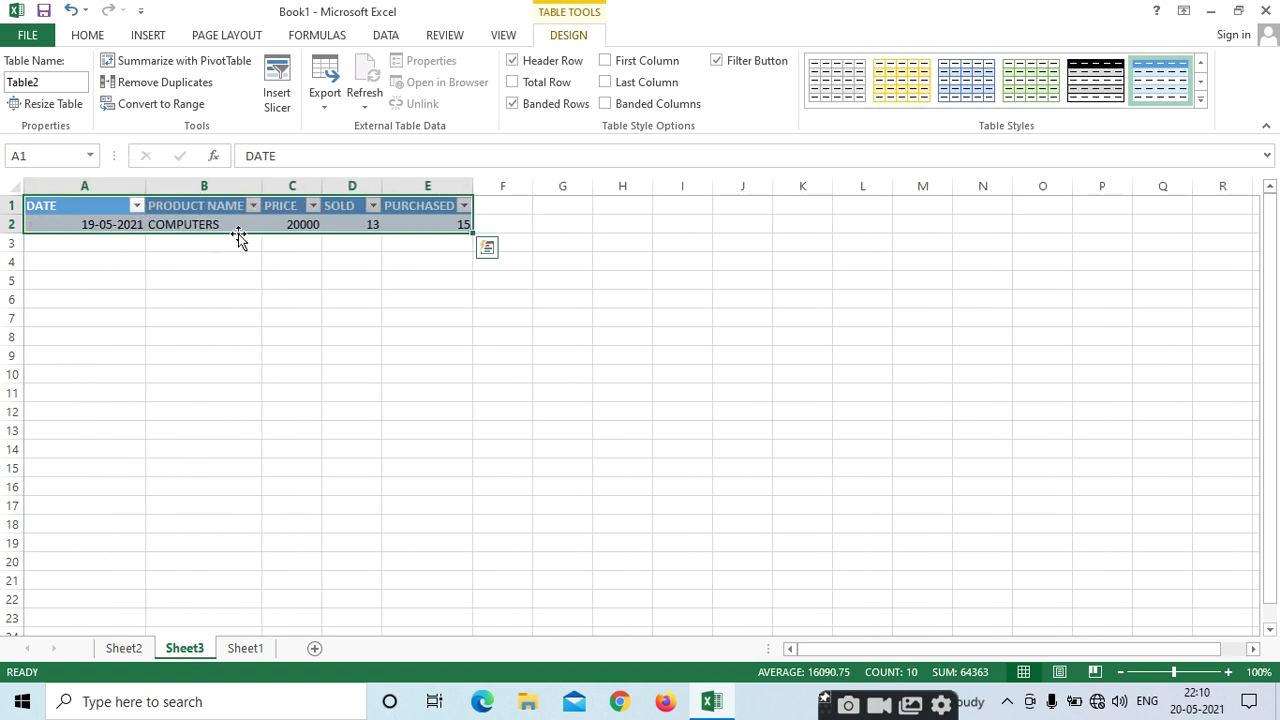
{"action": "left_click", "coordinate": [276, 283]}
{"action": "left_click", "coordinate": [371, 227]}
{"action": "type", "text": "13"}
{"action": "left_click", "coordinate": [423, 226]}
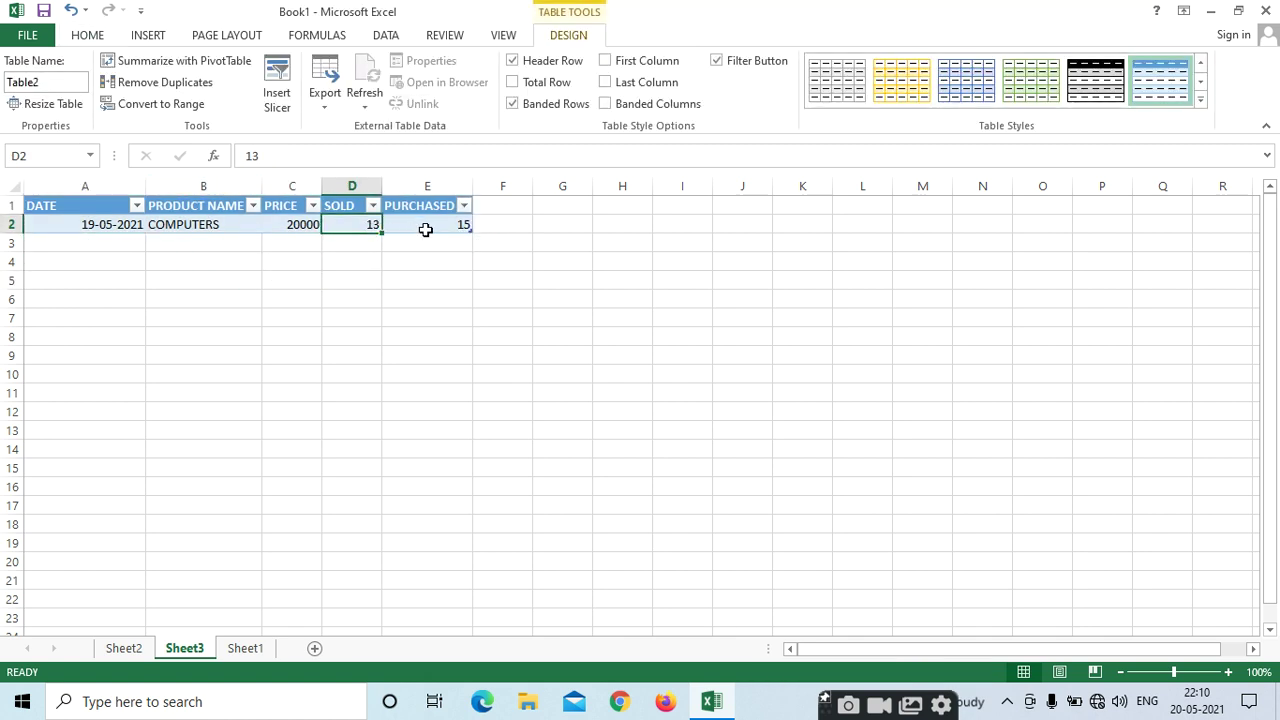
{"action": "key", "text": "ctrl+a"}
{"action": "left_click", "coordinate": [303, 225]}
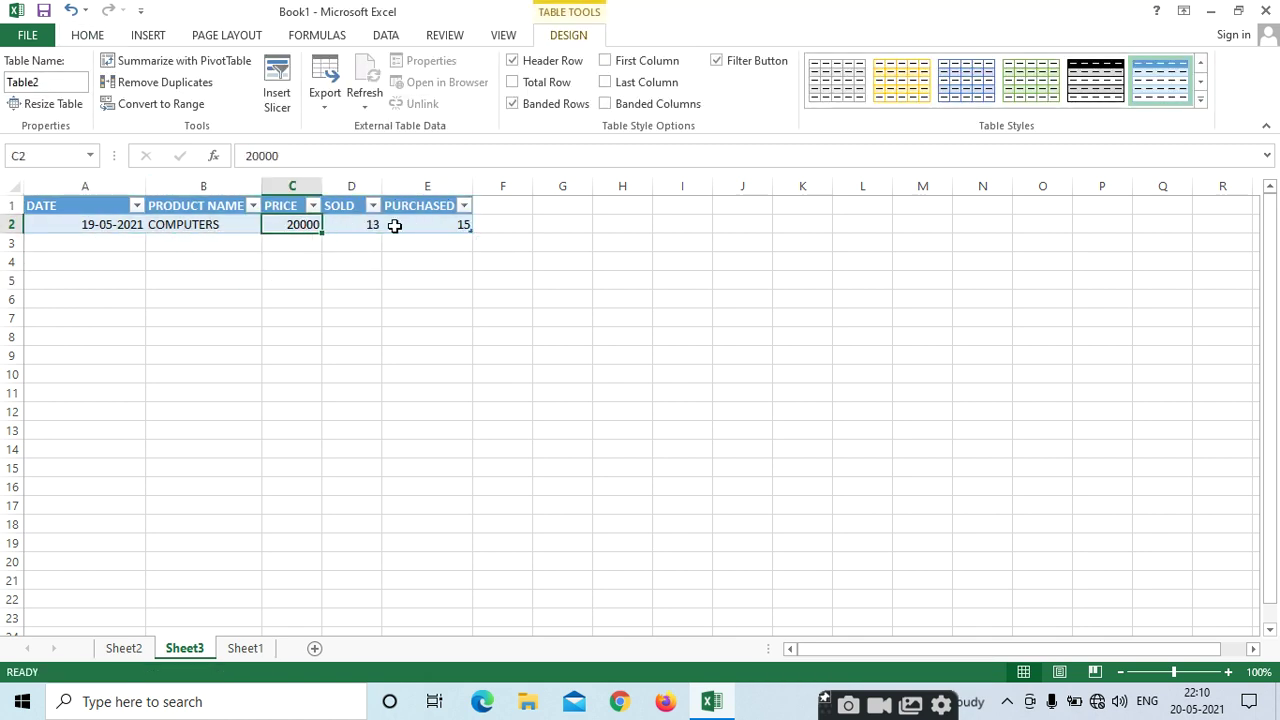
Return to Sheet1 and examine the PivotTable's product rows and grand total alongside the source data and the PivotTable analysis commands.
{"action": "left_click", "coordinate": [246, 648]}
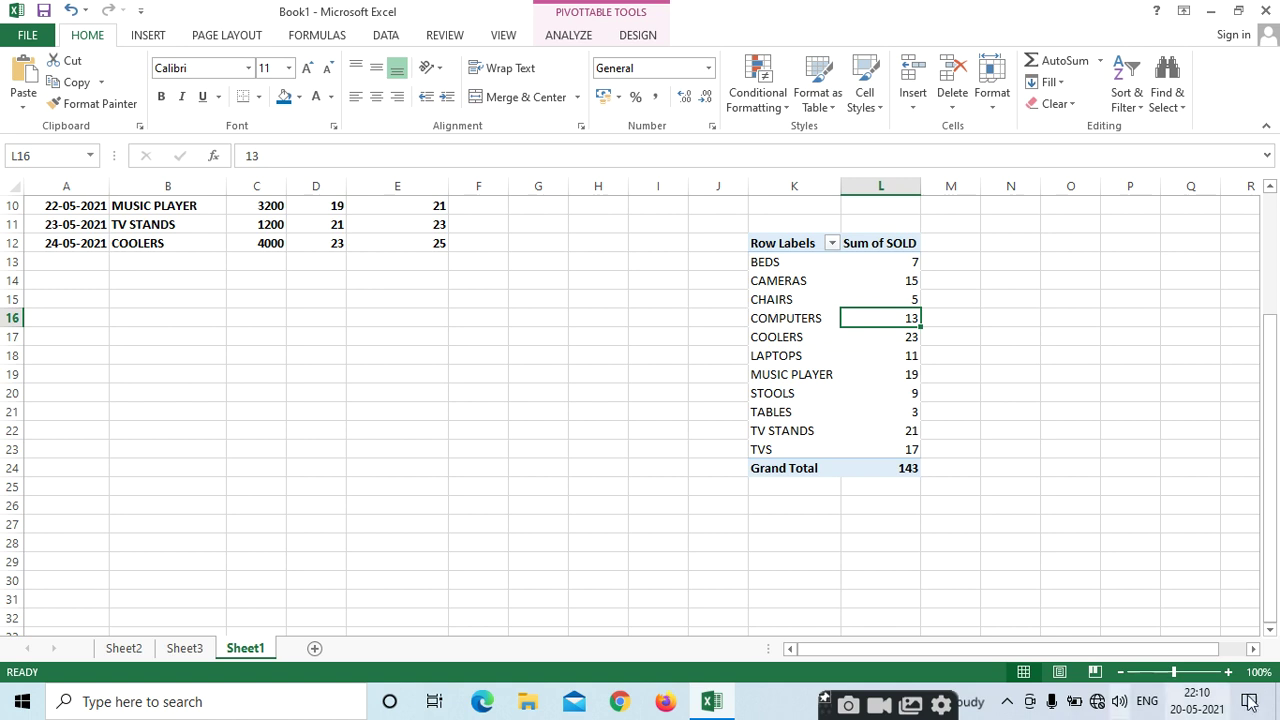
{"action": "left_click", "coordinate": [920, 430]}
{"action": "left_click", "coordinate": [903, 468]}
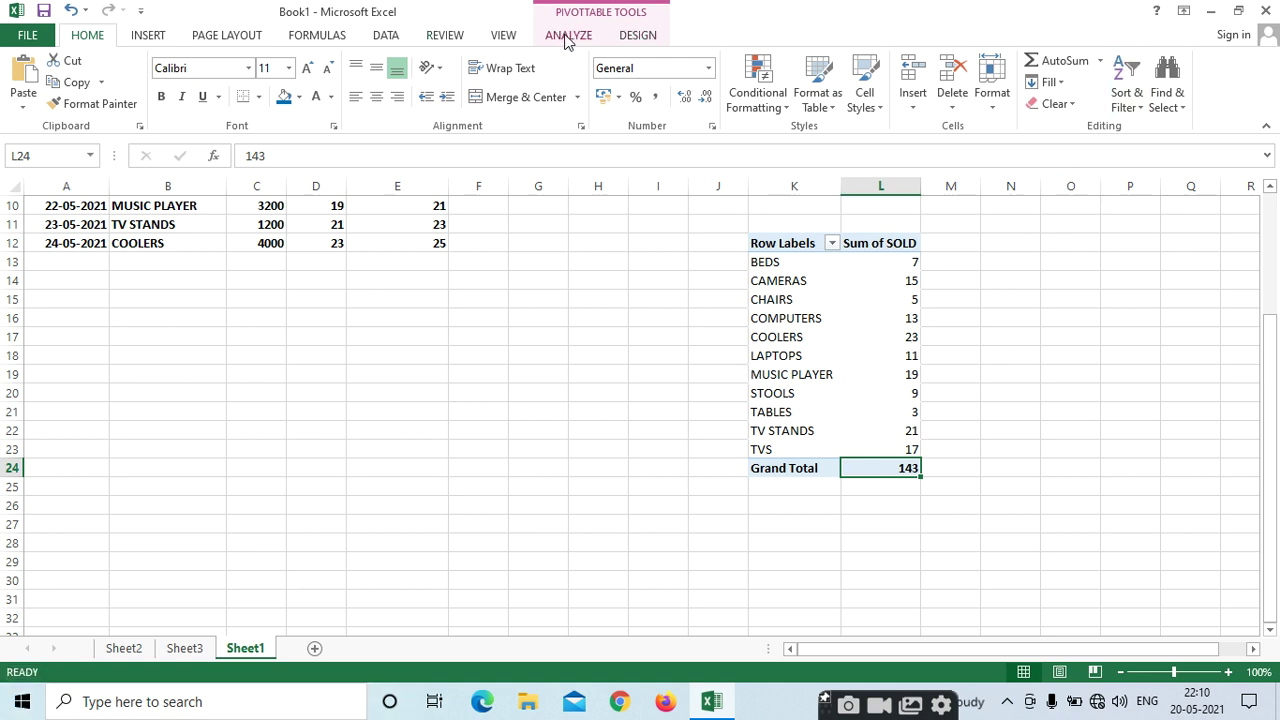
{"action": "left_click", "coordinate": [638, 36]}
{"action": "left_click", "coordinate": [567, 36]}
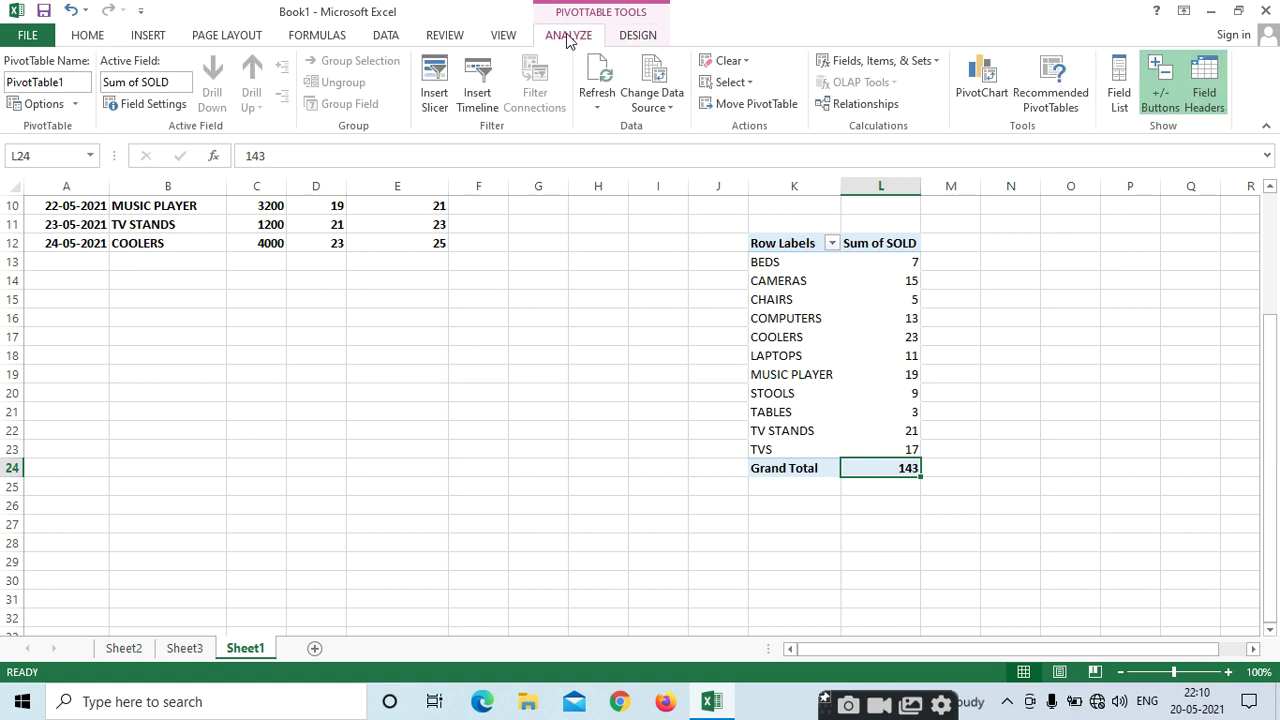
{"action": "left_click", "coordinate": [482, 420]}
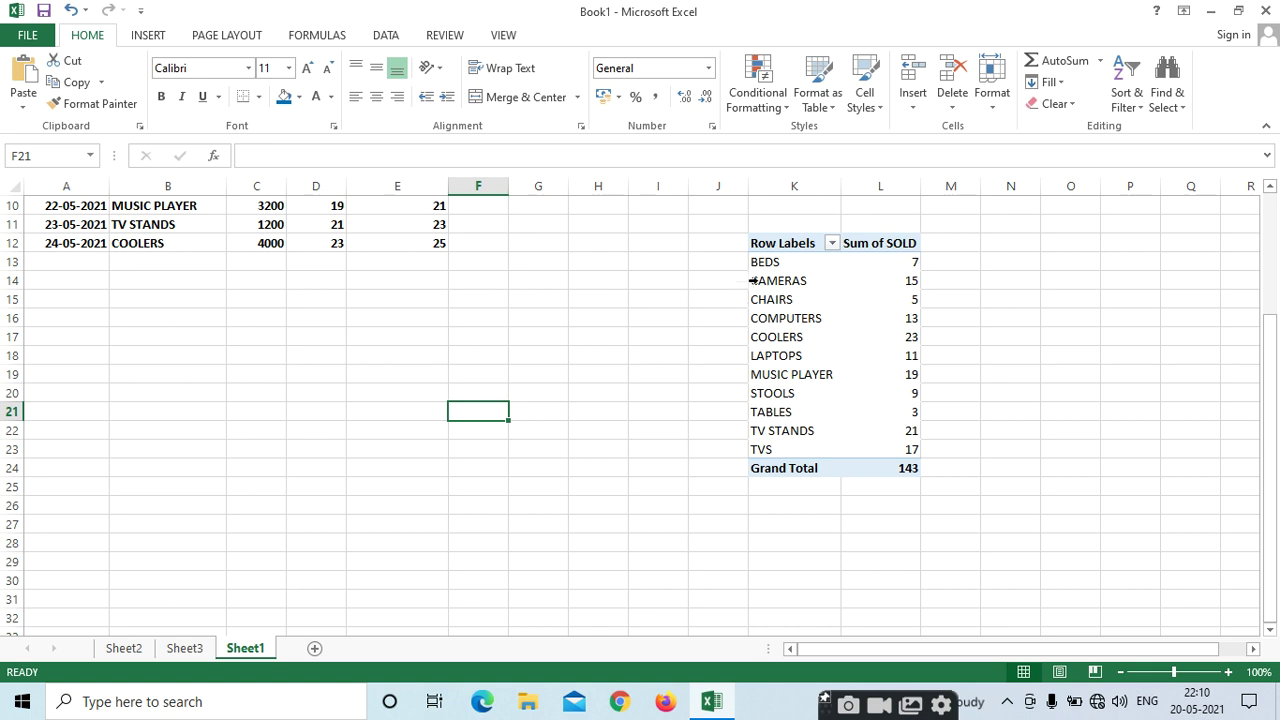
{"action": "left_click", "coordinate": [800, 322]}
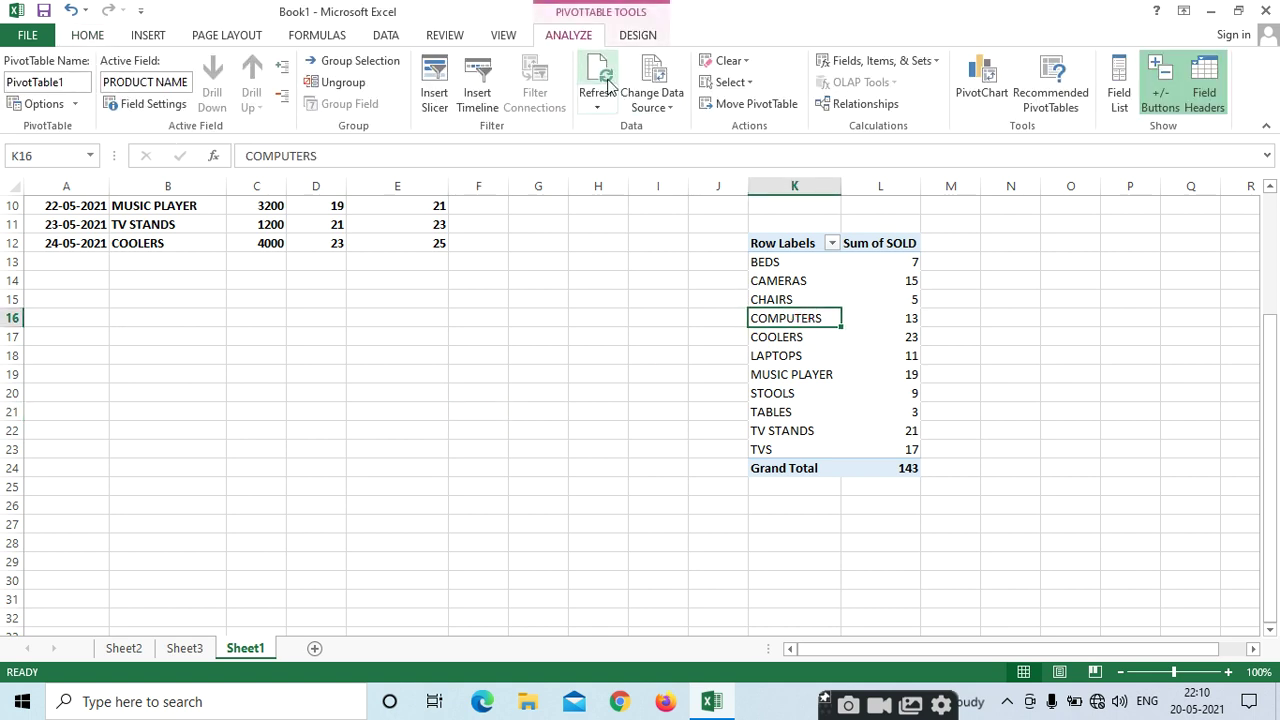
{"action": "scroll", "coordinate": [672, 72], "scroll_direction": "up", "scroll_amount": 4}
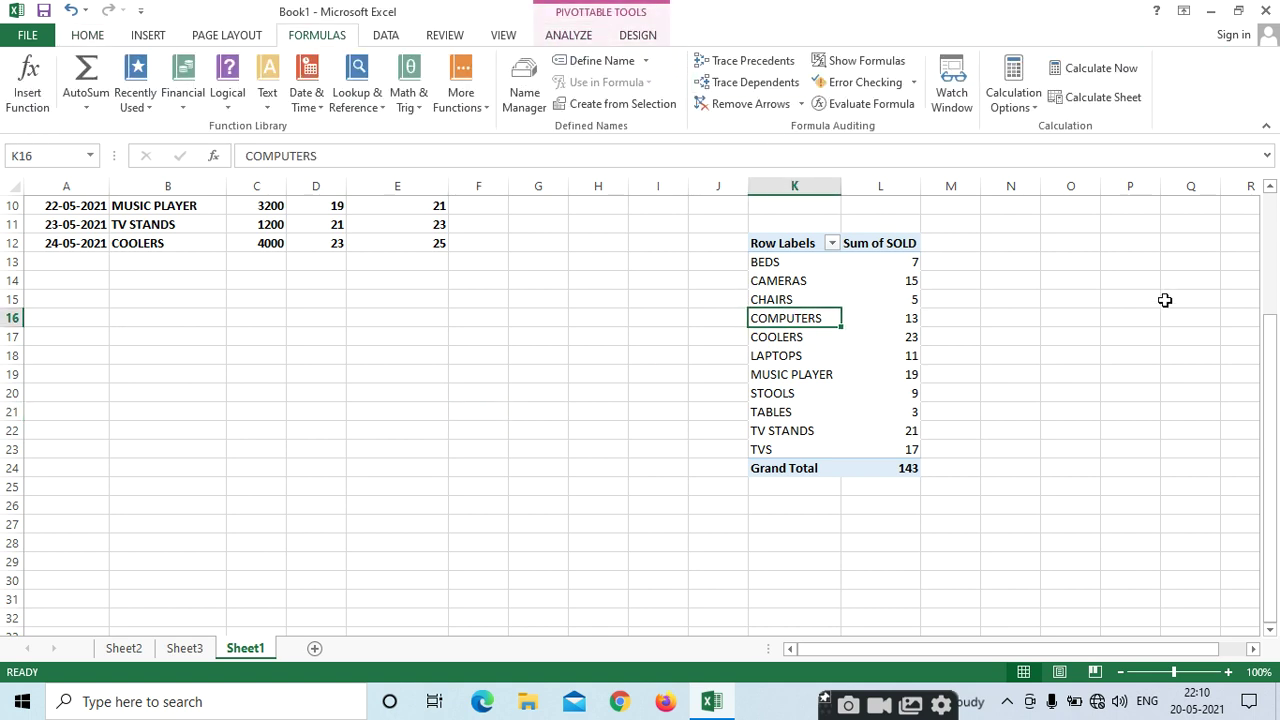
{"action": "left_click_drag", "start_coordinate": [1266, 354], "coordinate": [1276, 233]}
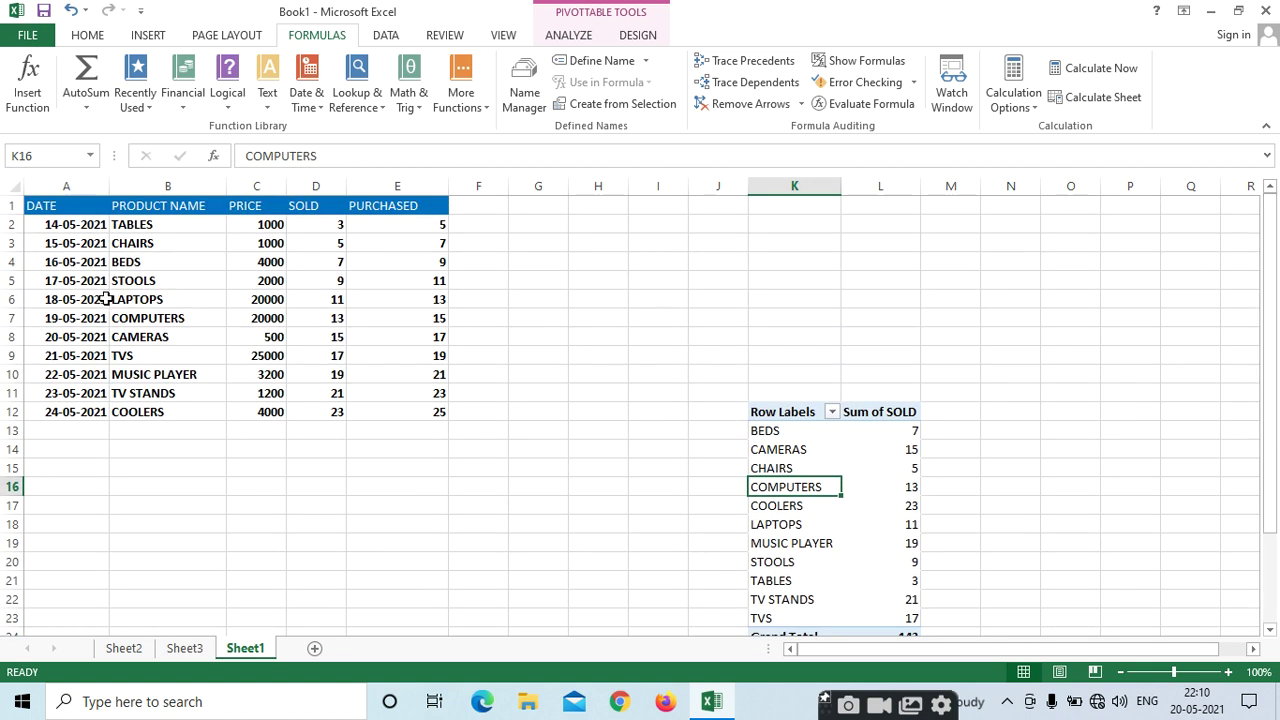
{"action": "left_click", "coordinate": [191, 313]}
{"action": "left_click_drag", "start_coordinate": [143, 296], "coordinate": [412, 310]}
{"action": "left_click", "coordinate": [260, 265]}
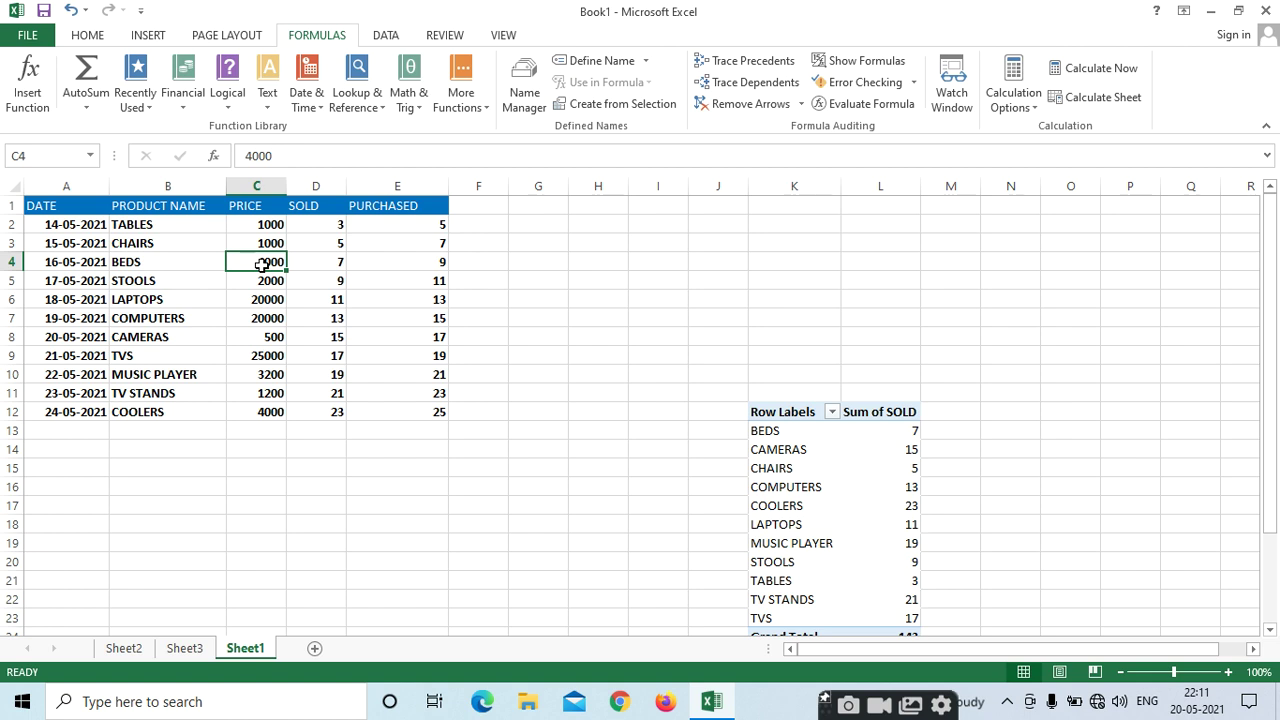
{"action": "left_click", "coordinate": [772, 470]}
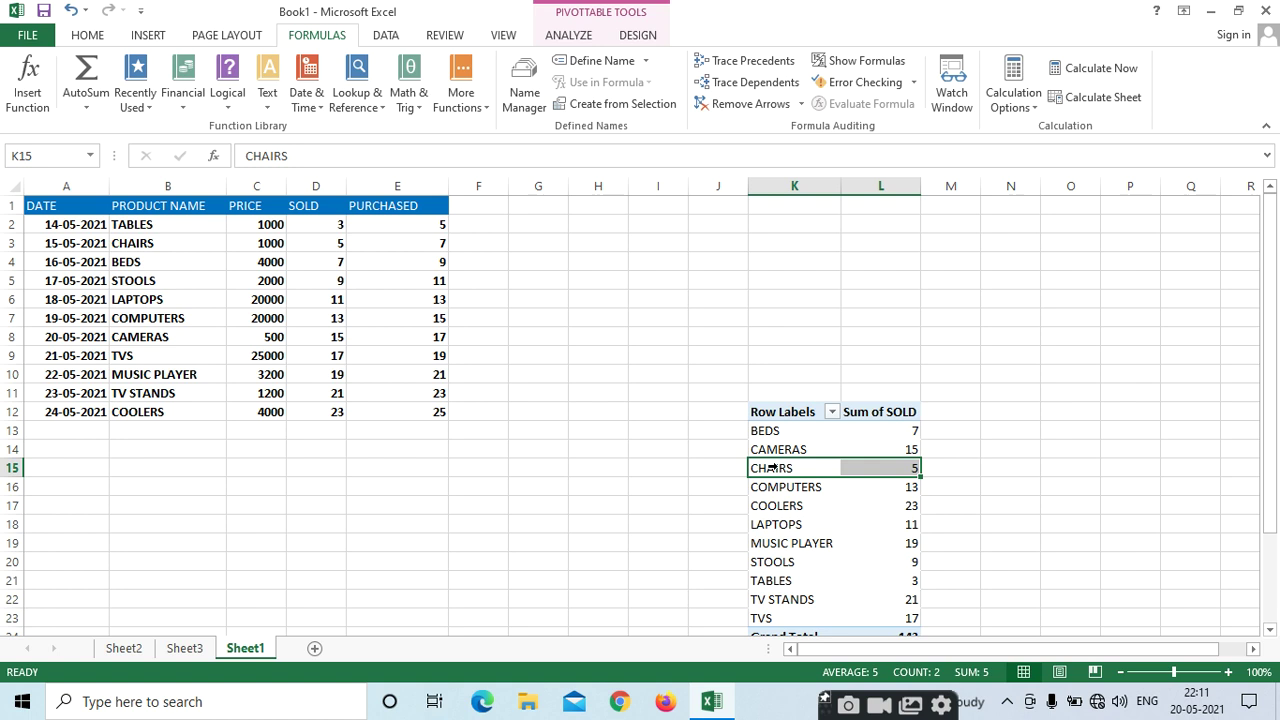
{"action": "left_click", "coordinate": [787, 489]}
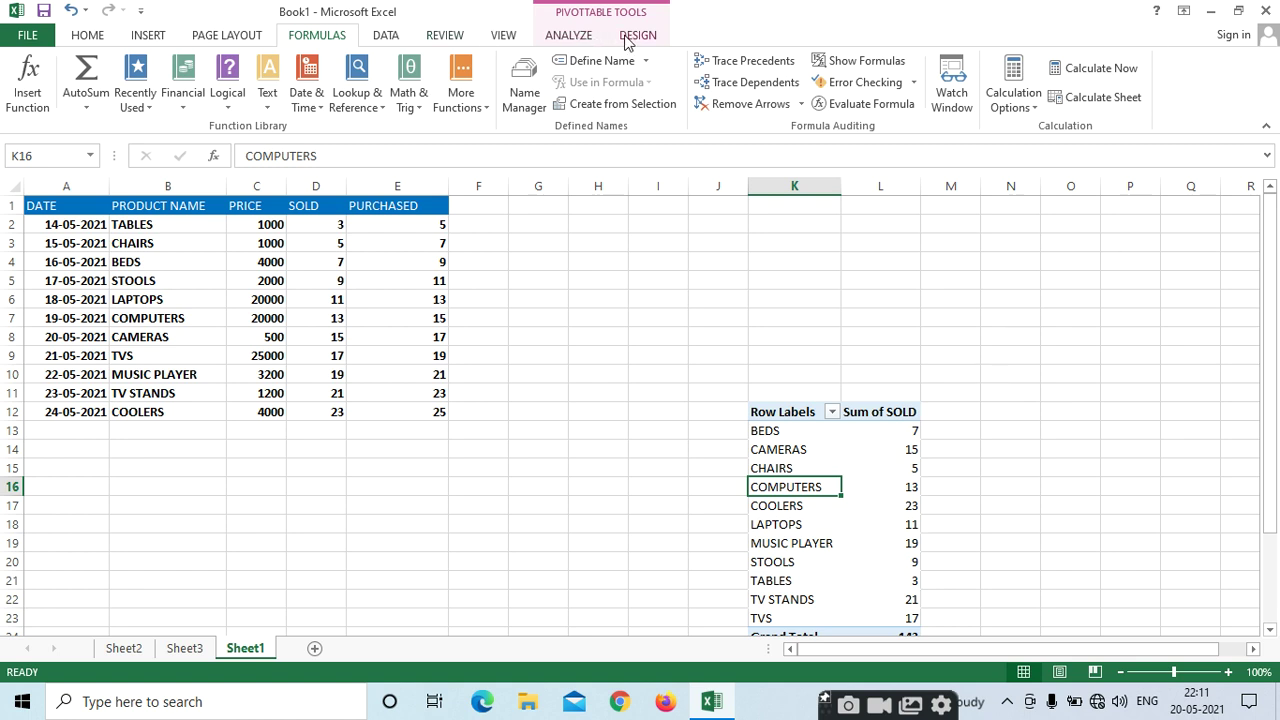
{"action": "left_click", "coordinate": [575, 42]}
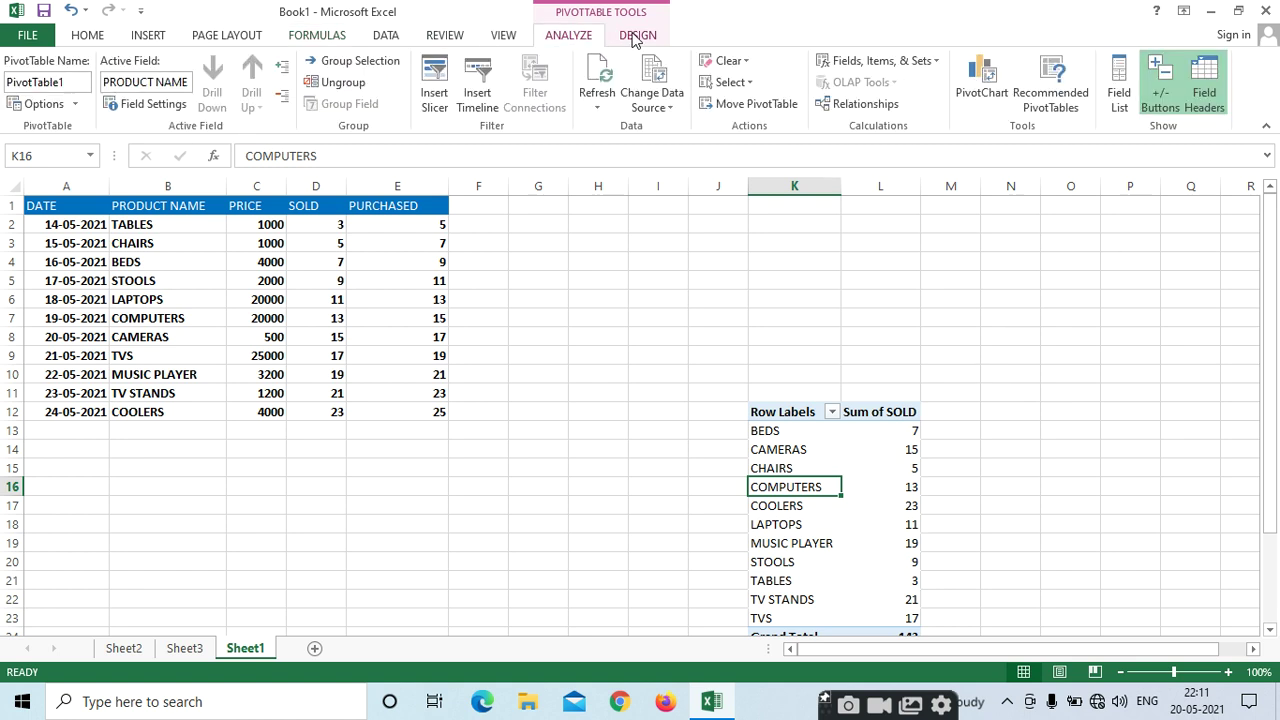
Apply the medium PivotTable style with black header and total rows and light-blue body rows.
{"action": "left_click", "coordinate": [632, 38]}
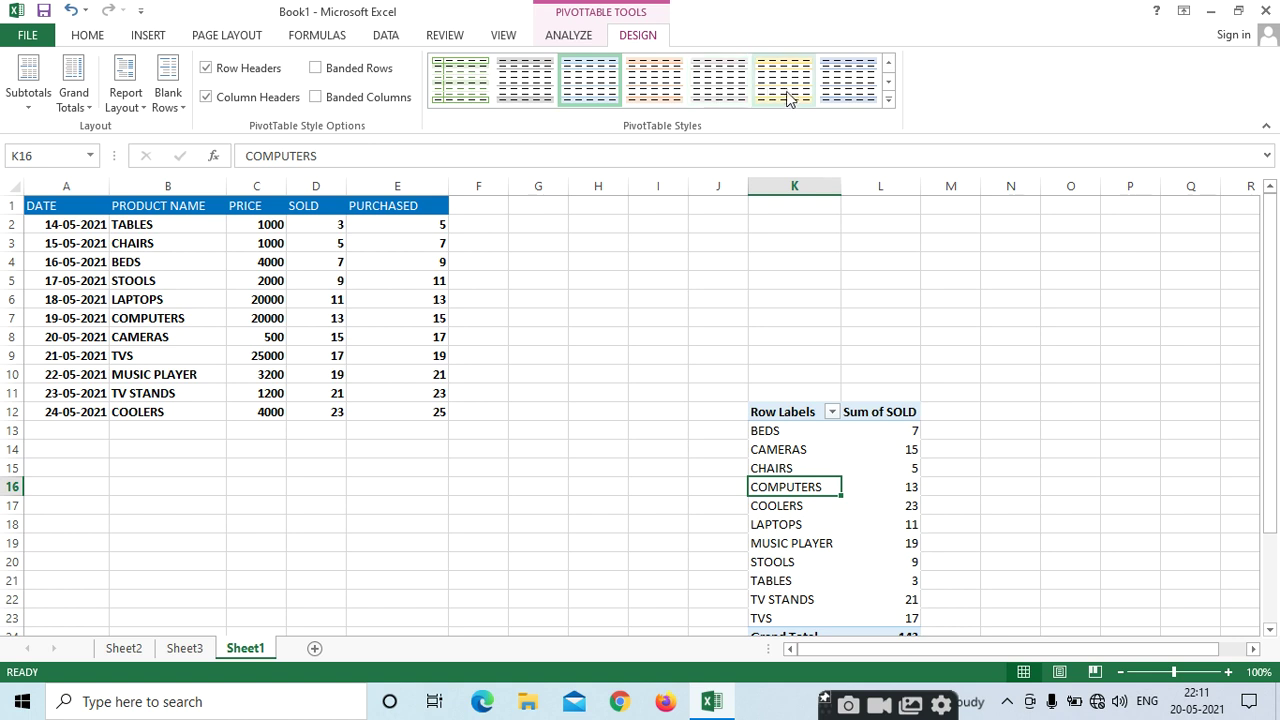
{"action": "left_click", "coordinate": [846, 88]}
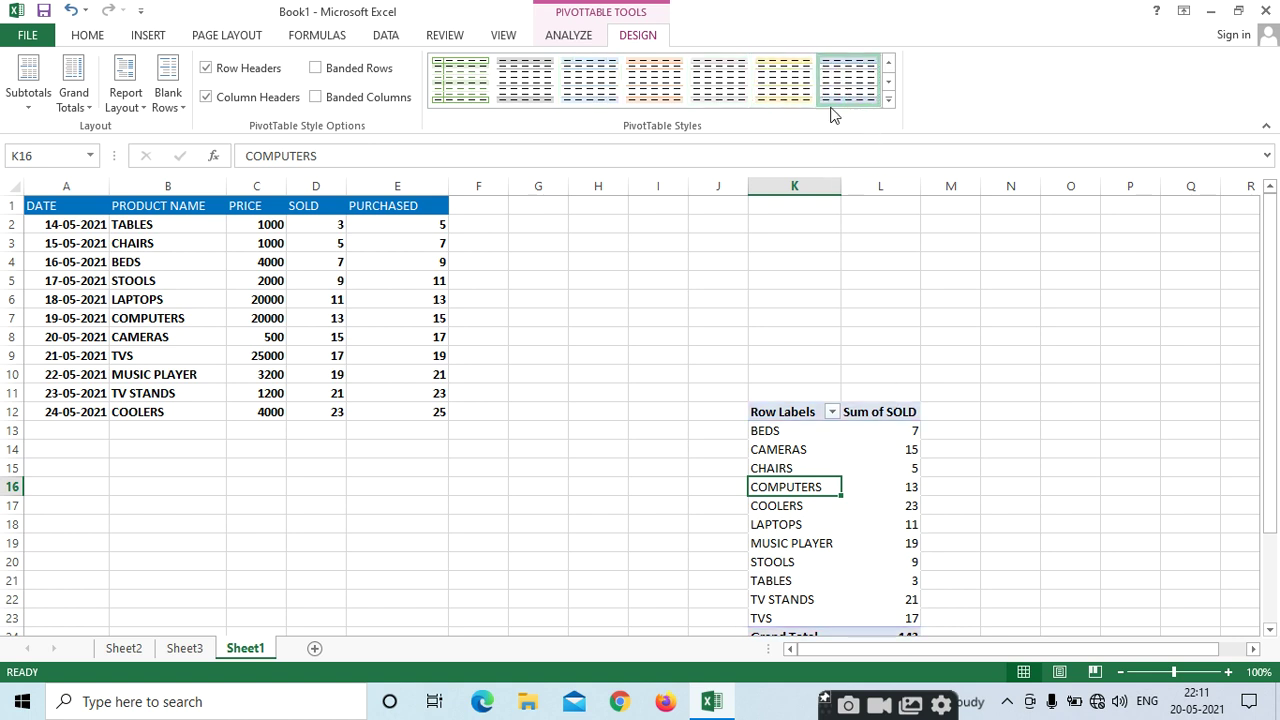
{"action": "left_click", "coordinate": [888, 99]}
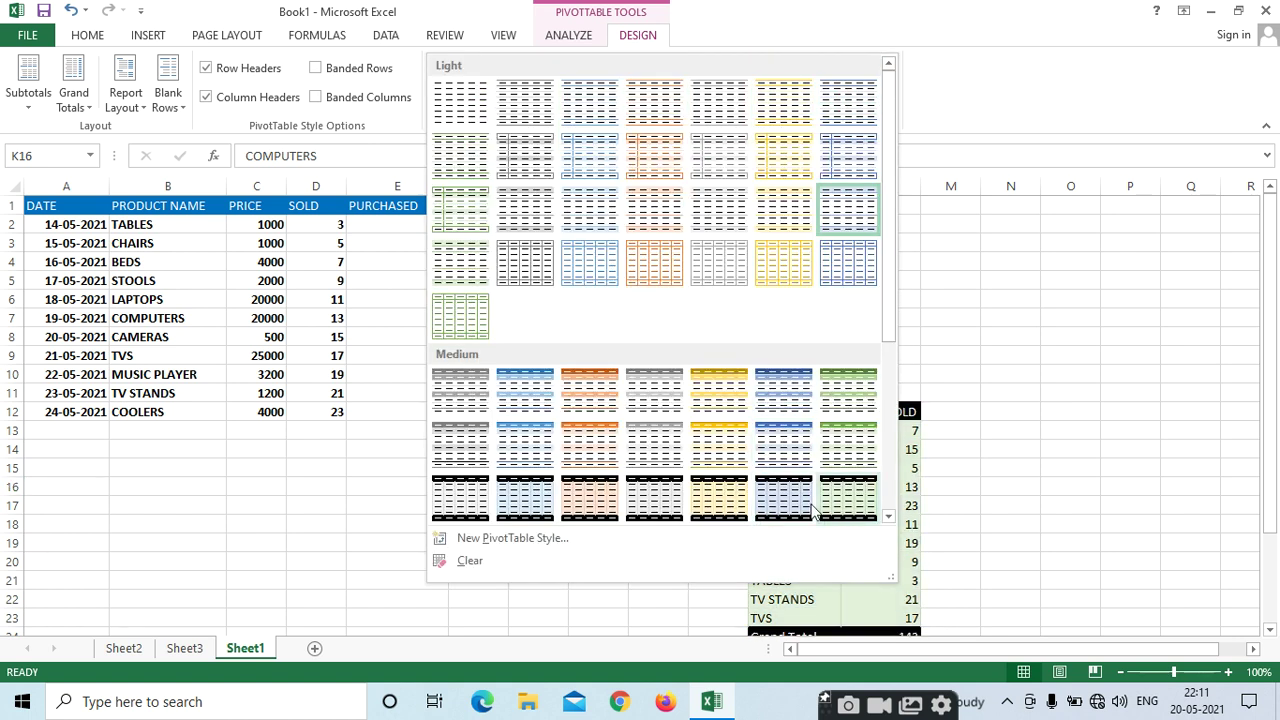
{"action": "left_click", "coordinate": [525, 500]}
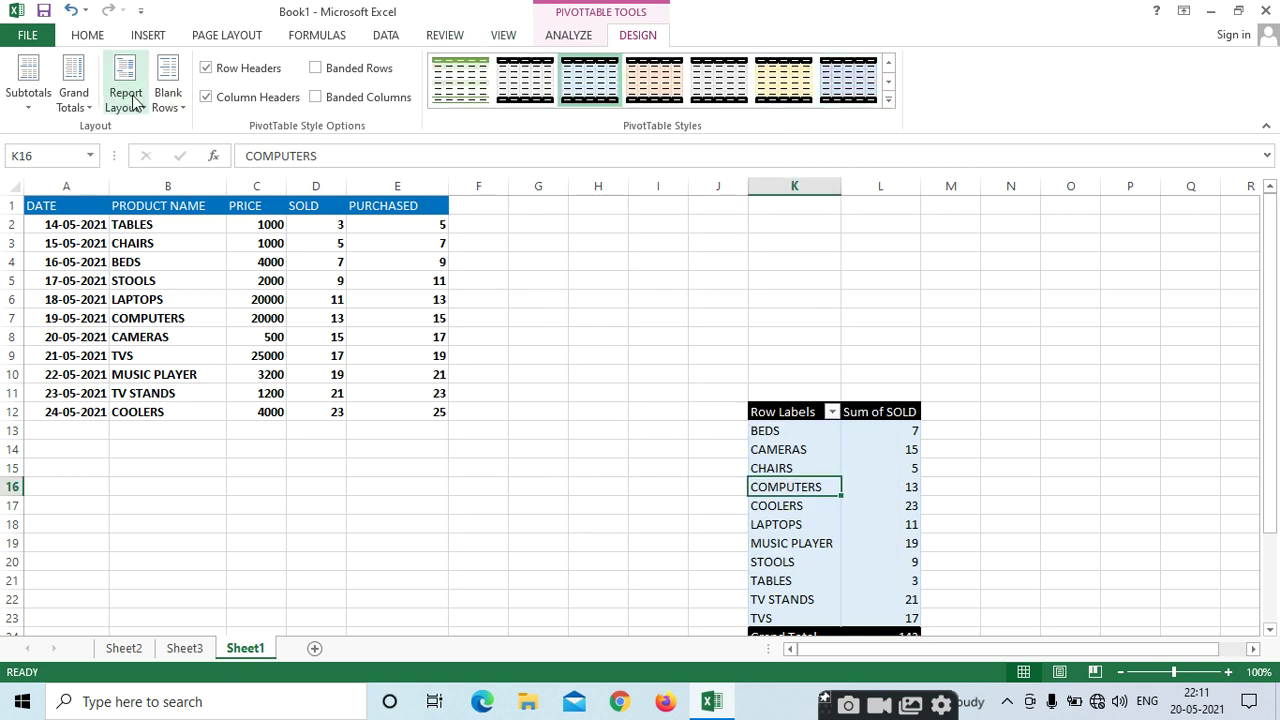
Add the sum of PURCHASED to the PivotTable's values and check the new column's figures for individual products.
{"action": "left_click", "coordinate": [569, 35]}
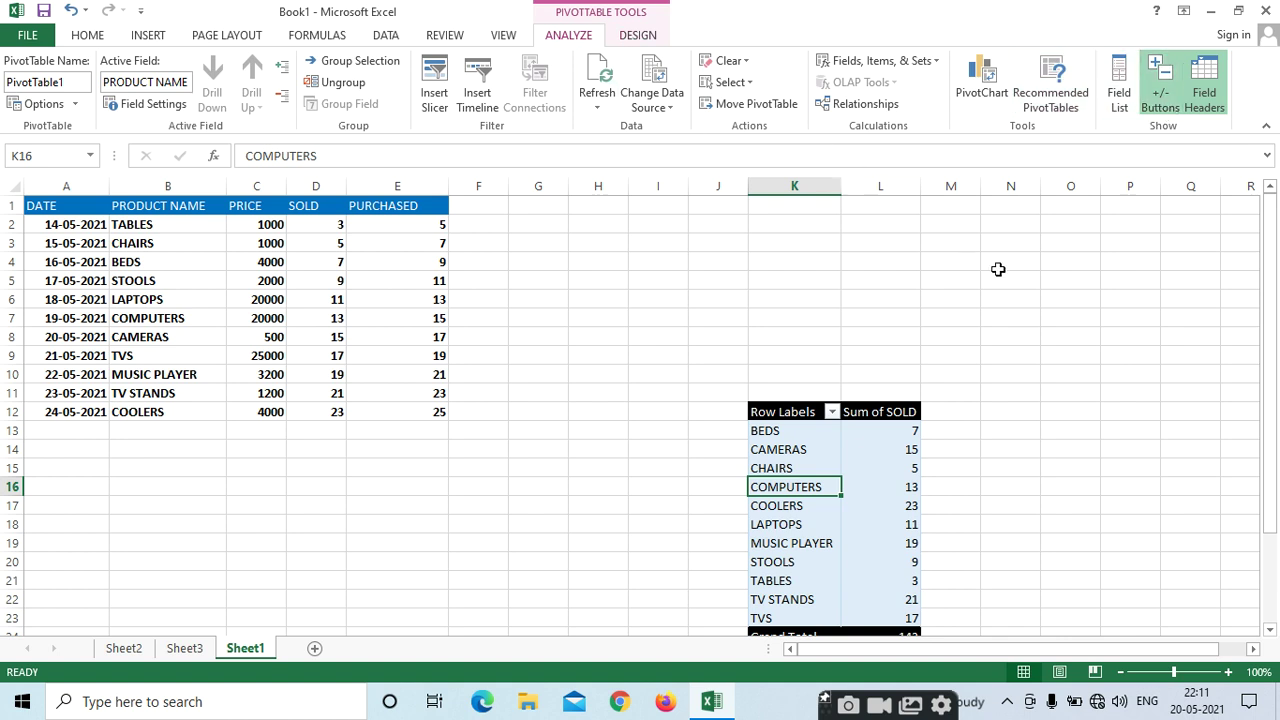
{"action": "scroll", "coordinate": [962, 368], "scroll_direction": "down", "scroll_amount": 1}
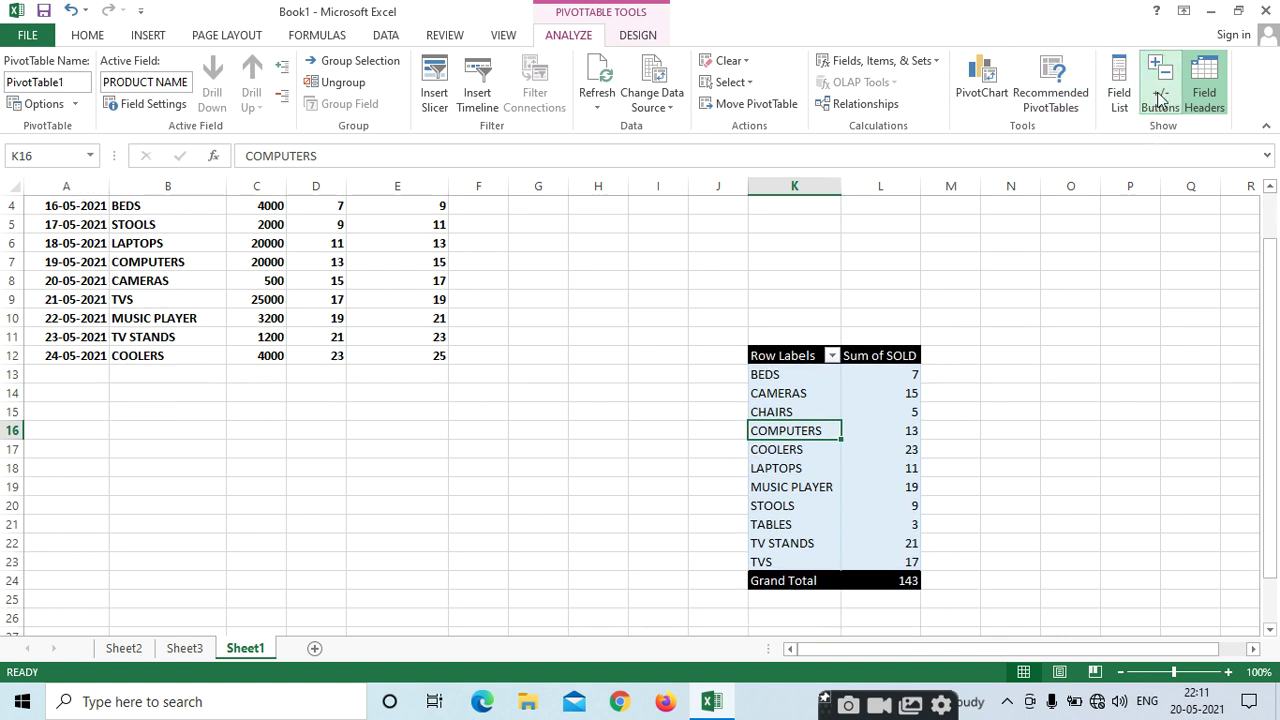
{"action": "left_click", "coordinate": [1116, 100]}
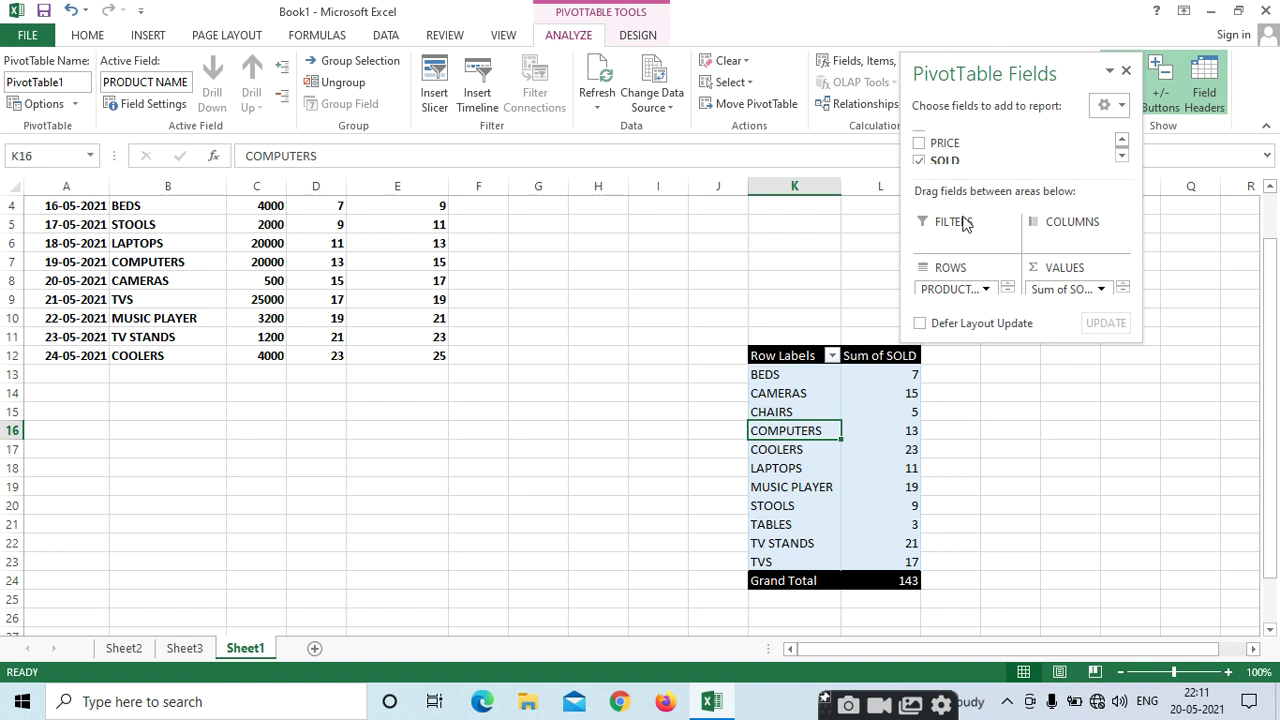
{"action": "left_click", "coordinate": [1121, 152]}
{"action": "left_click", "coordinate": [1121, 158]}
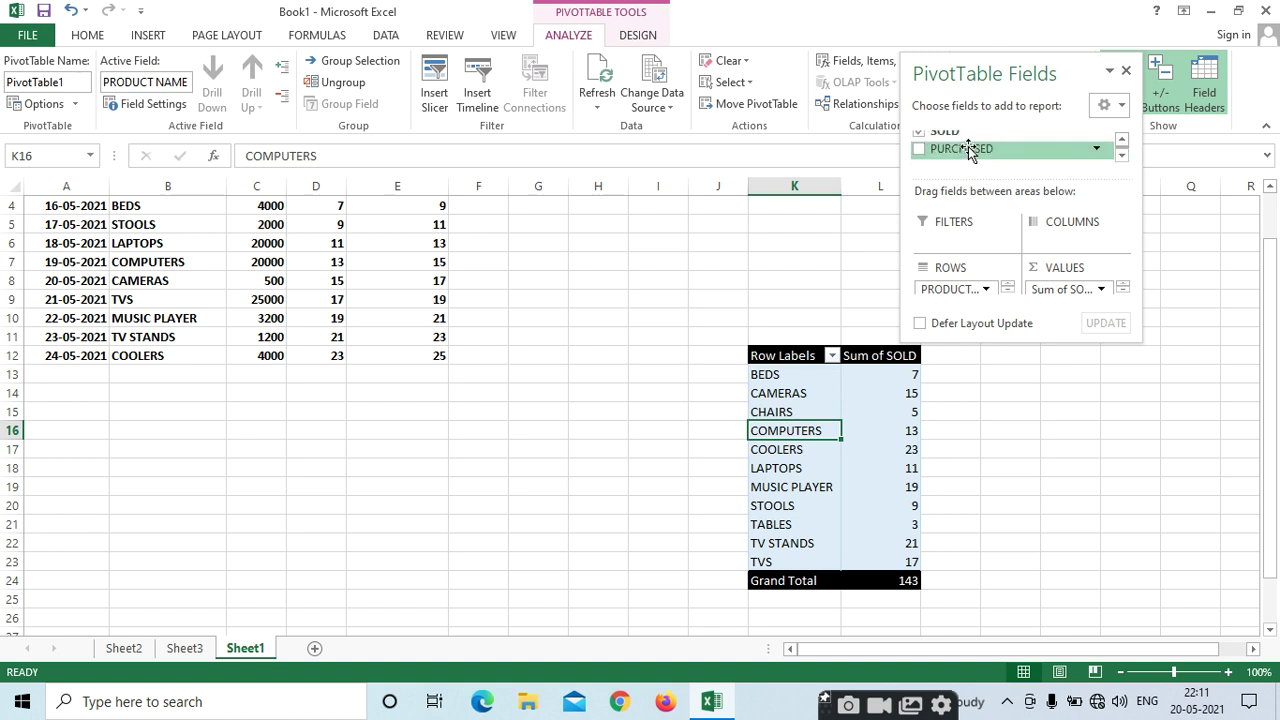
{"action": "left_click", "coordinate": [919, 149]}
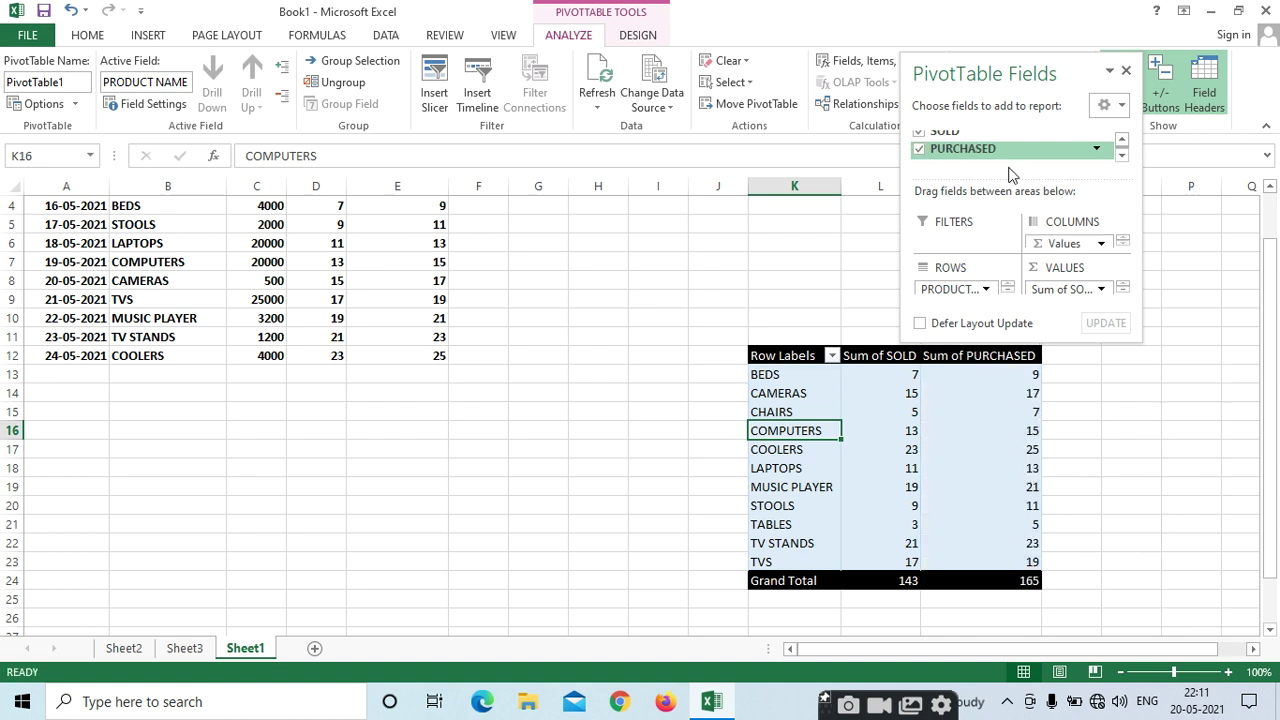
{"action": "left_click", "coordinate": [1029, 373]}
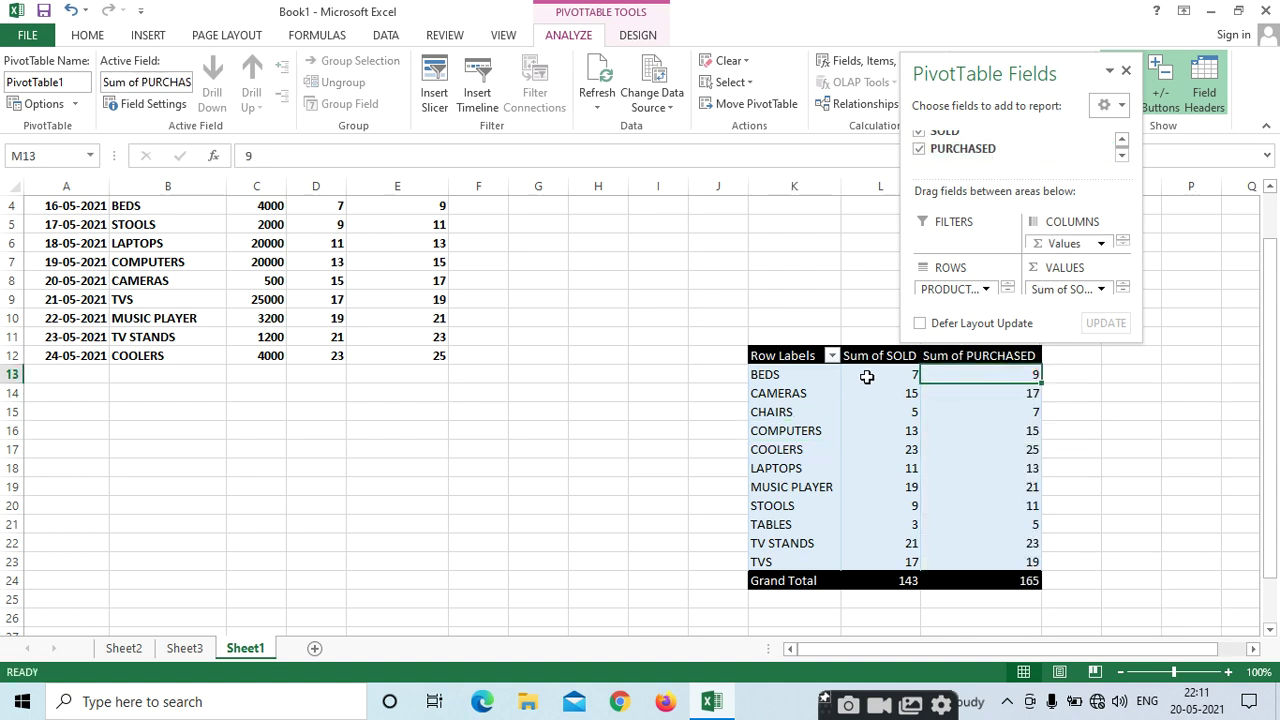
{"action": "left_click", "coordinate": [935, 430]}
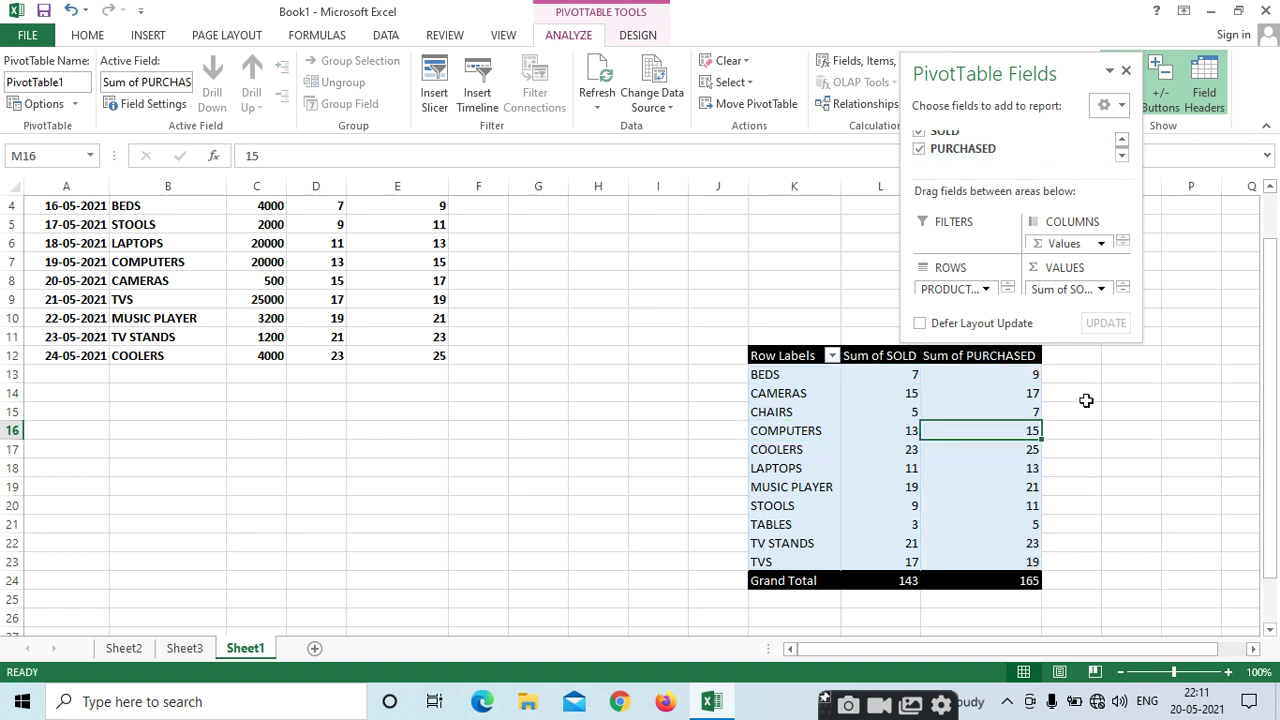
{"action": "left_click", "coordinate": [1015, 393]}
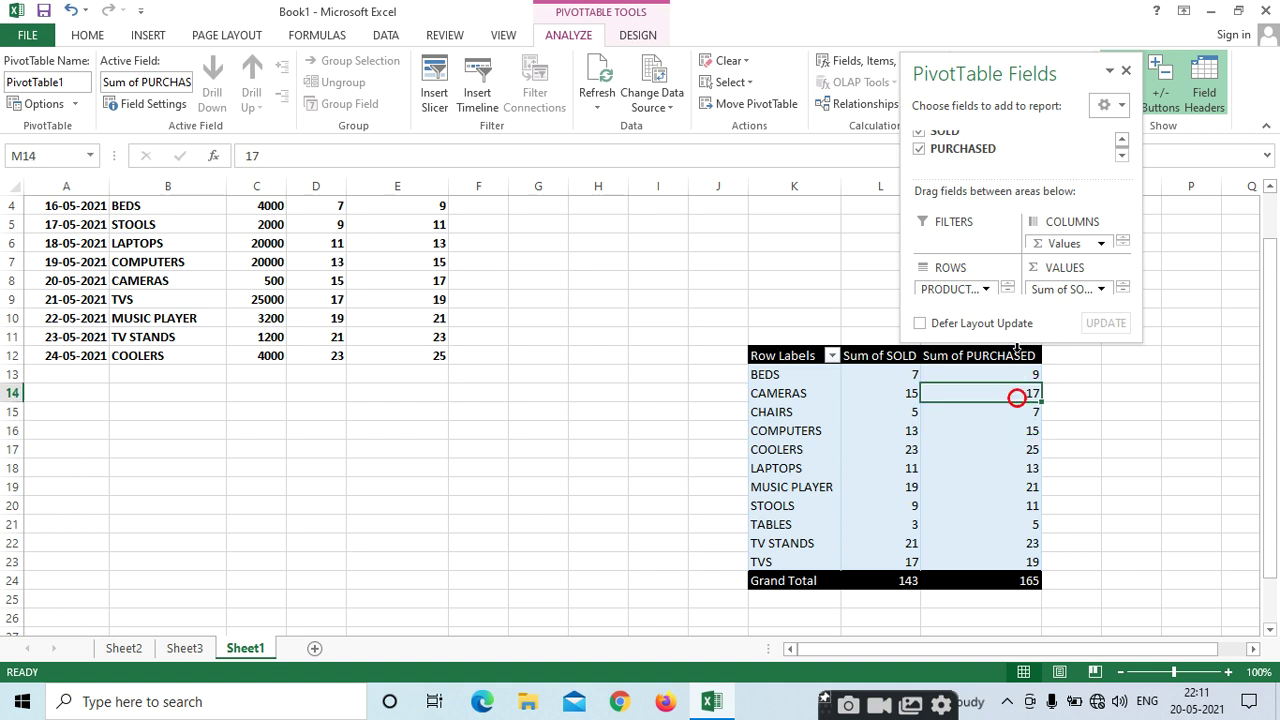
Add the sum of PRICE to the PivotTable's values and close the field list.
{"action": "left_click", "coordinate": [1121, 156]}
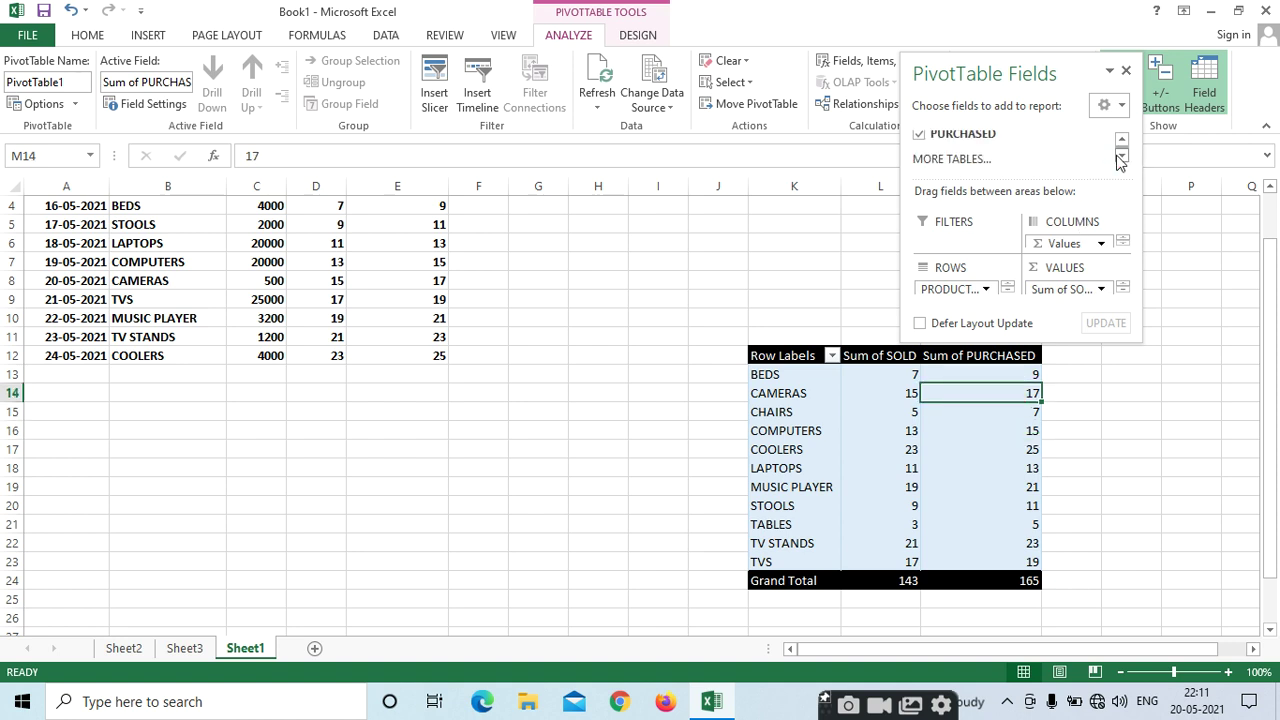
{"action": "left_click", "coordinate": [1118, 156]}
{"action": "left_click", "coordinate": [1121, 140]}
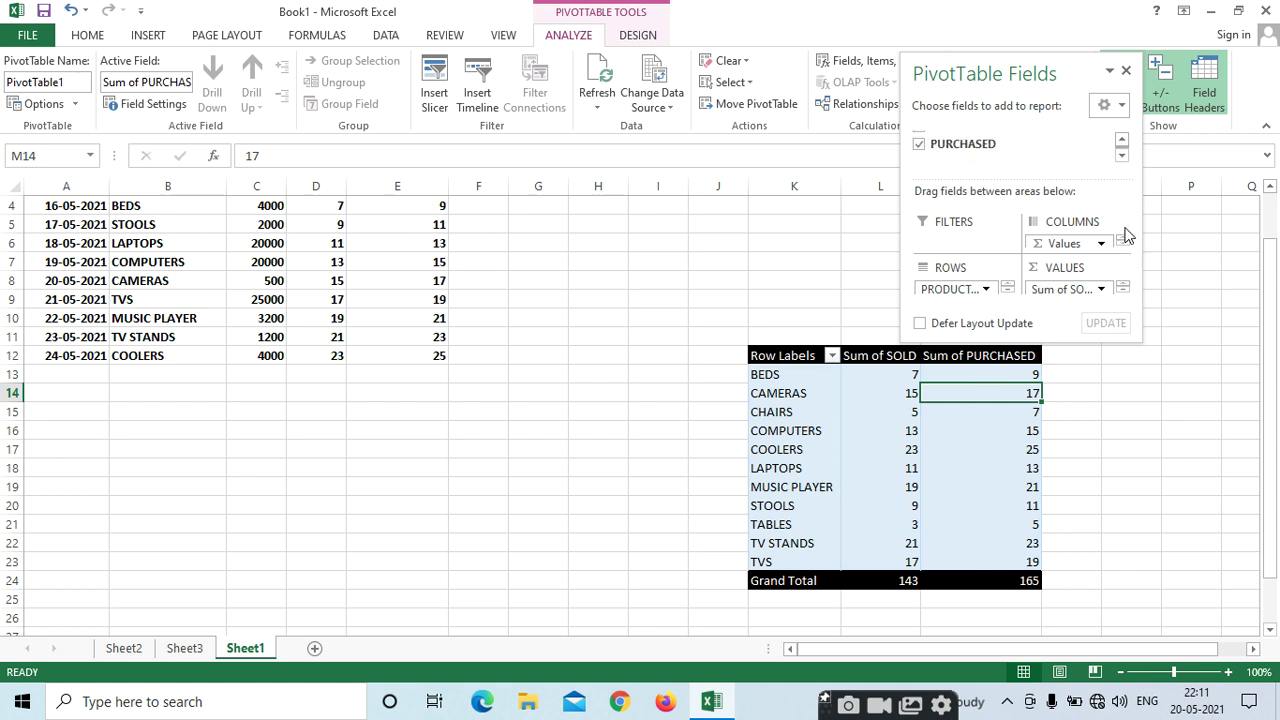
{"action": "left_click", "coordinate": [1121, 140]}
{"action": "left_click", "coordinate": [1121, 139]}
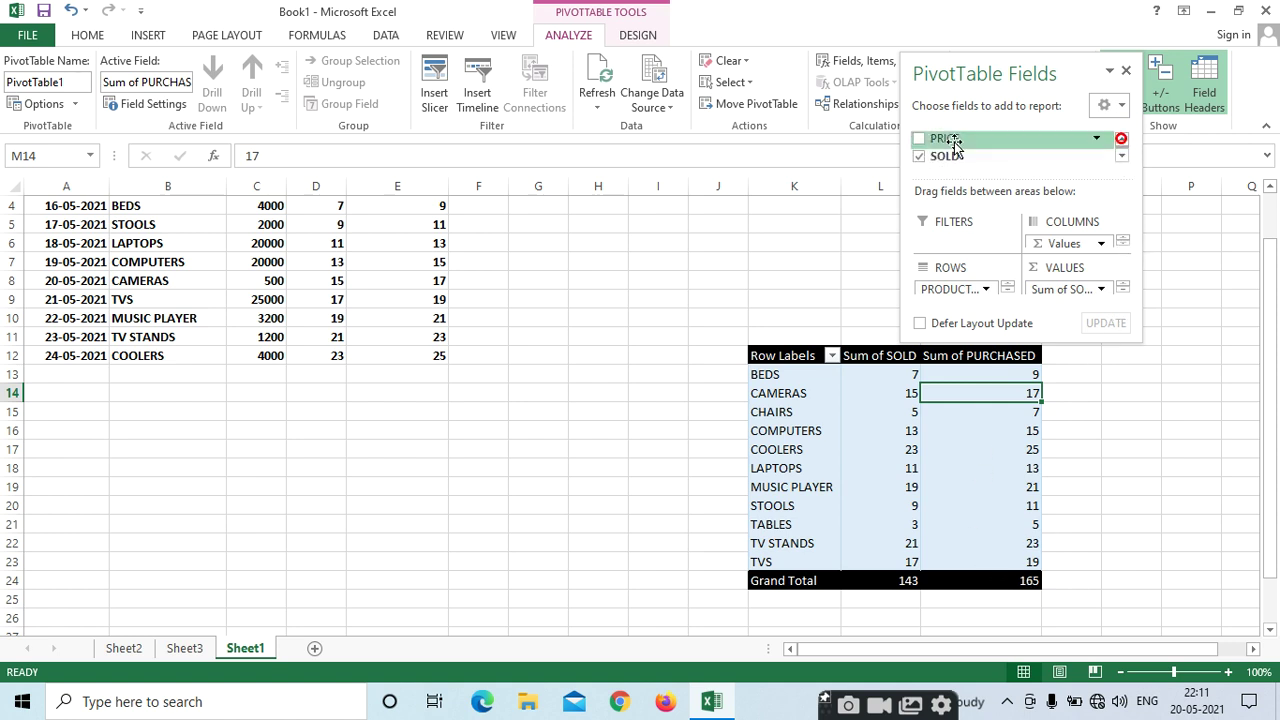
{"action": "left_click", "coordinate": [918, 139]}
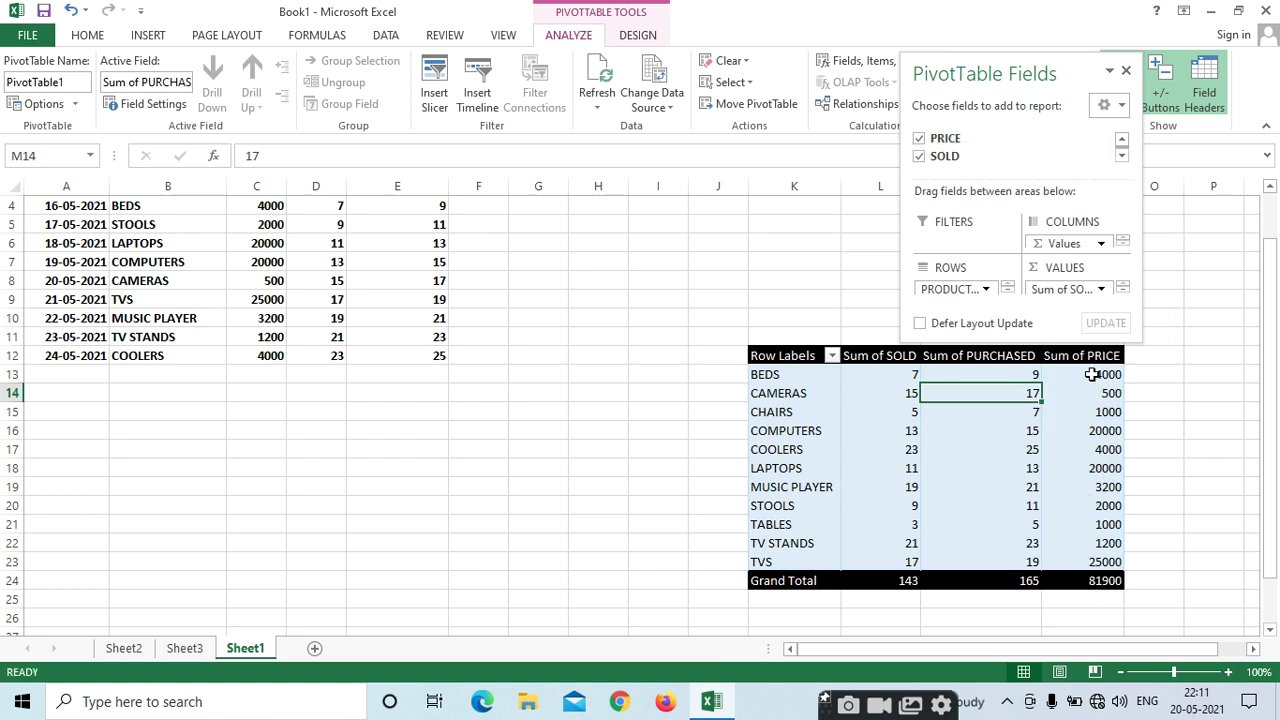
{"action": "left_click", "coordinate": [1125, 71]}
{"action": "scroll", "coordinate": [1104, 549], "scroll_direction": "down", "scroll_amount": 1}
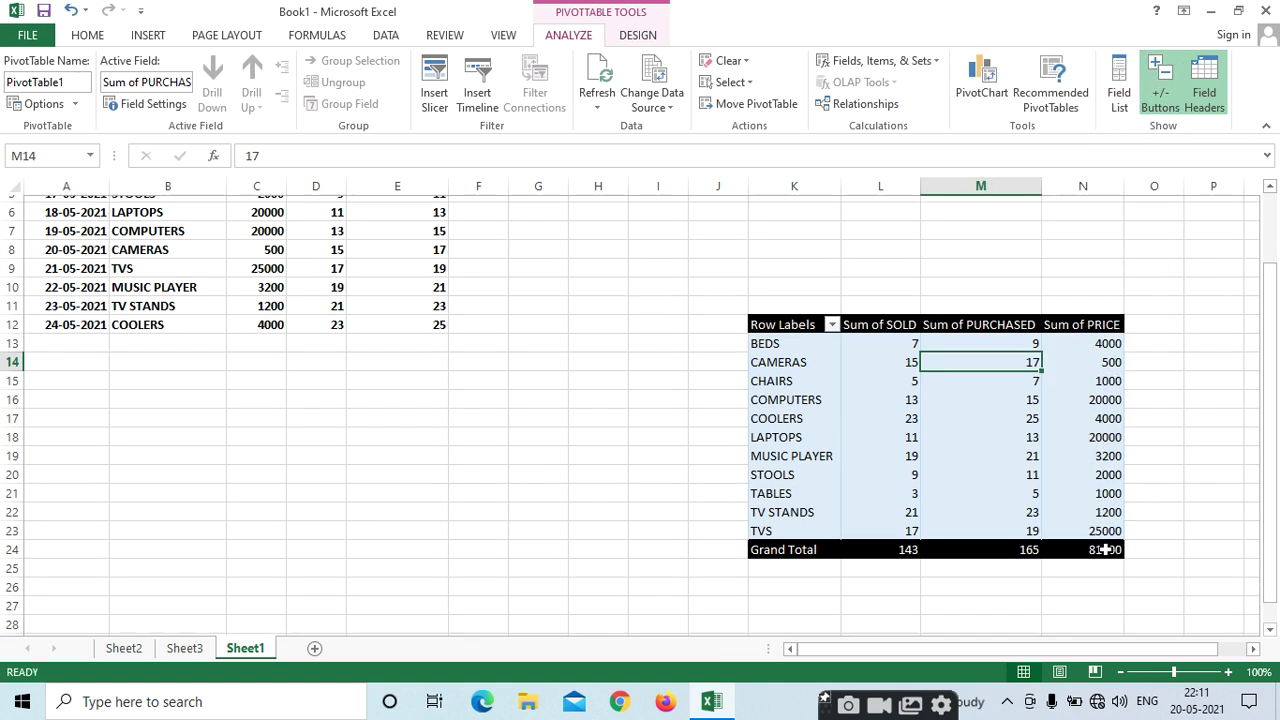
{"action": "scroll", "coordinate": [1104, 549], "scroll_direction": "down", "scroll_amount": 2}
{"action": "scroll", "coordinate": [876, 383], "scroll_direction": "up", "scroll_amount": 2}
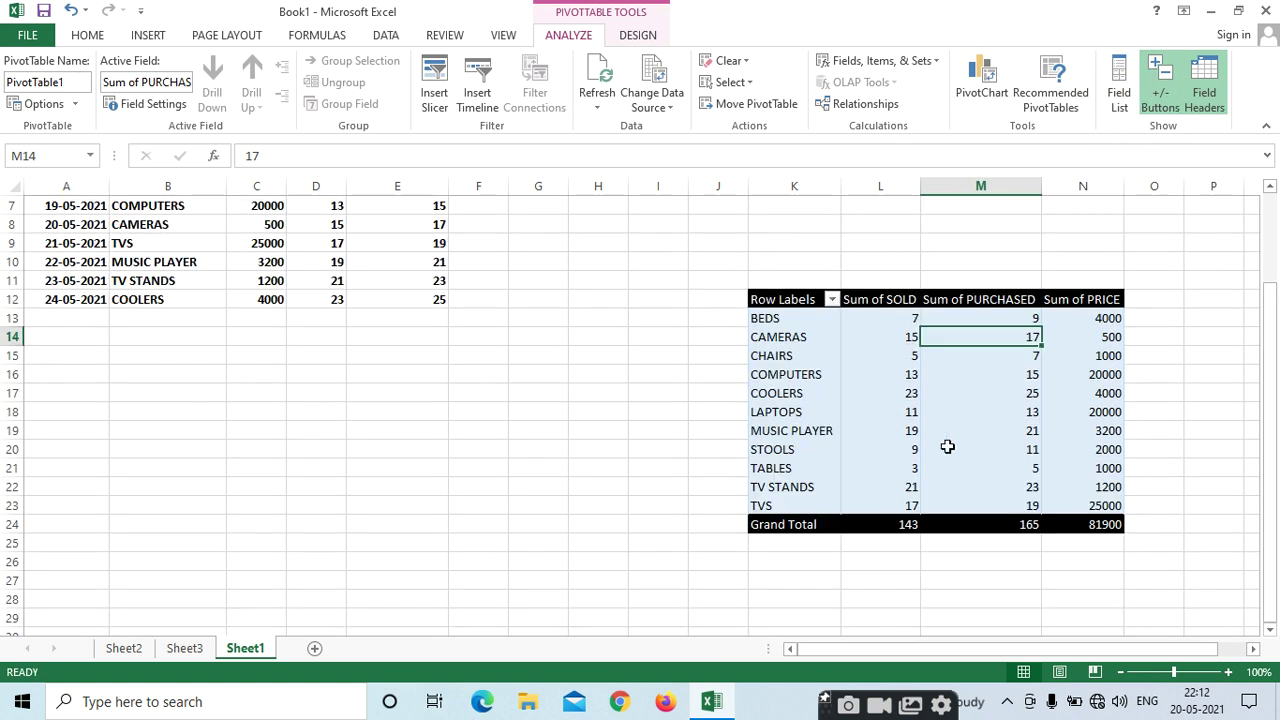
Extract the source record behind the MUSIC PLAYER price value onto a new sheet and widen its DATE column.
{"action": "left_click", "coordinate": [1102, 436]}
{"action": "double_click", "coordinate": [1102, 436]}
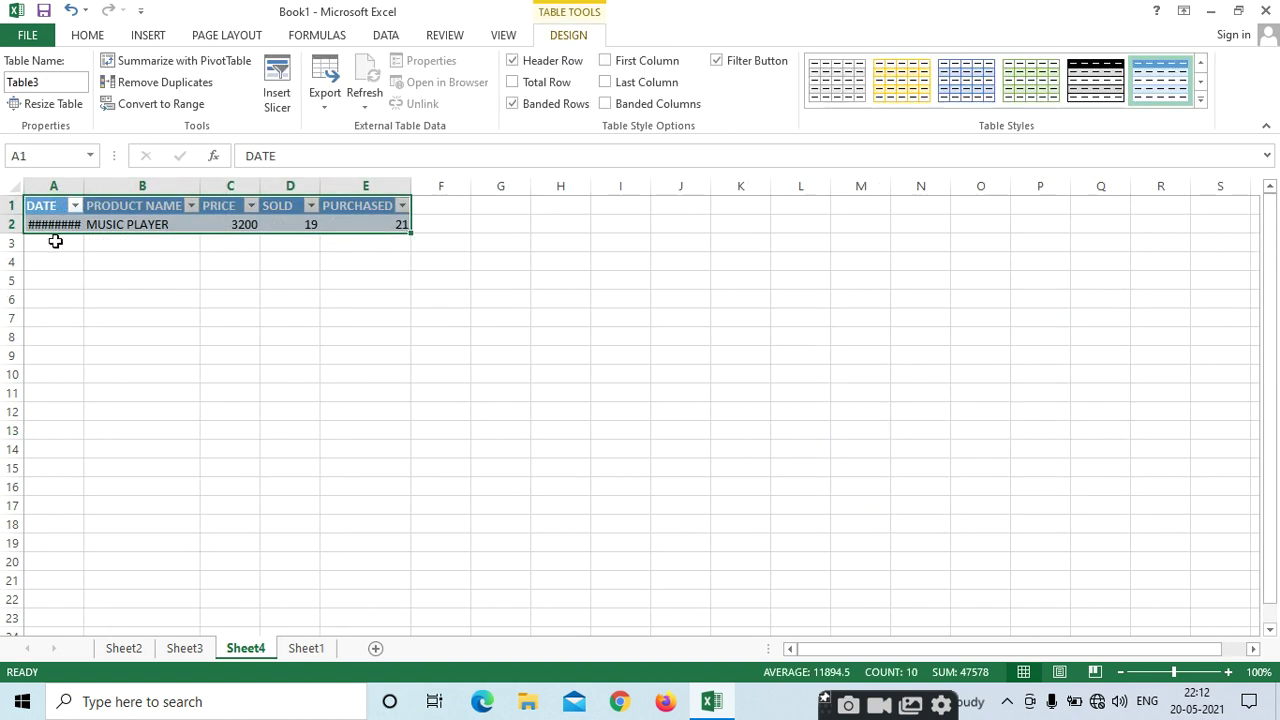
{"action": "left_click_drag", "start_coordinate": [85, 183], "coordinate": [140, 182]}
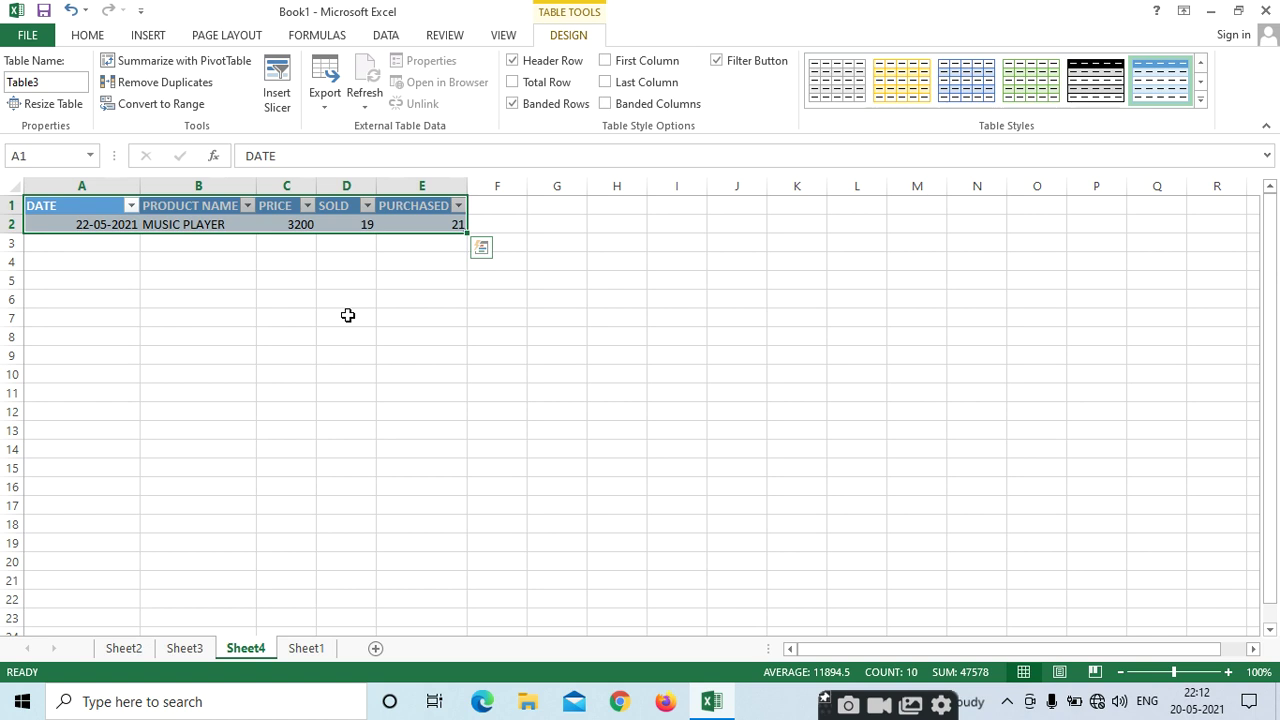
Review the extracted LAPTOPS record on Sheet2, then examine the value columns and grand totals of Sheet1's PivotTable.
{"action": "left_click", "coordinate": [122, 650]}
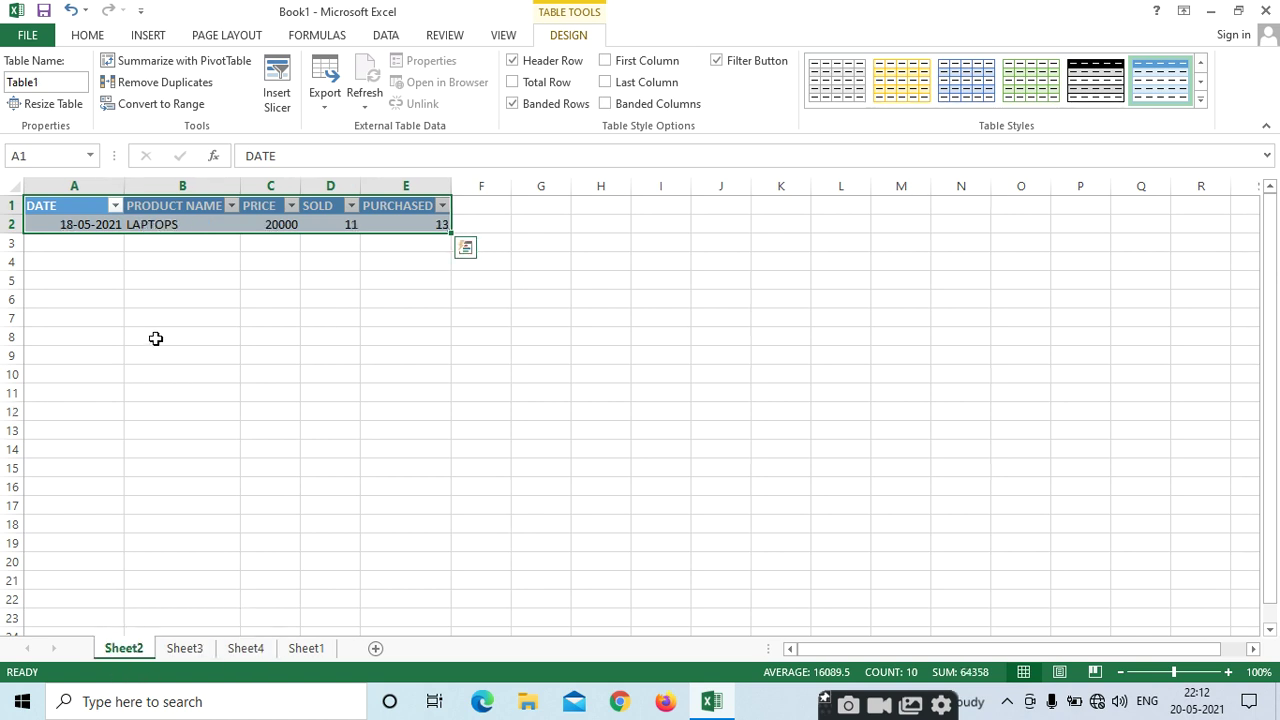
{"action": "left_click", "coordinate": [323, 648]}
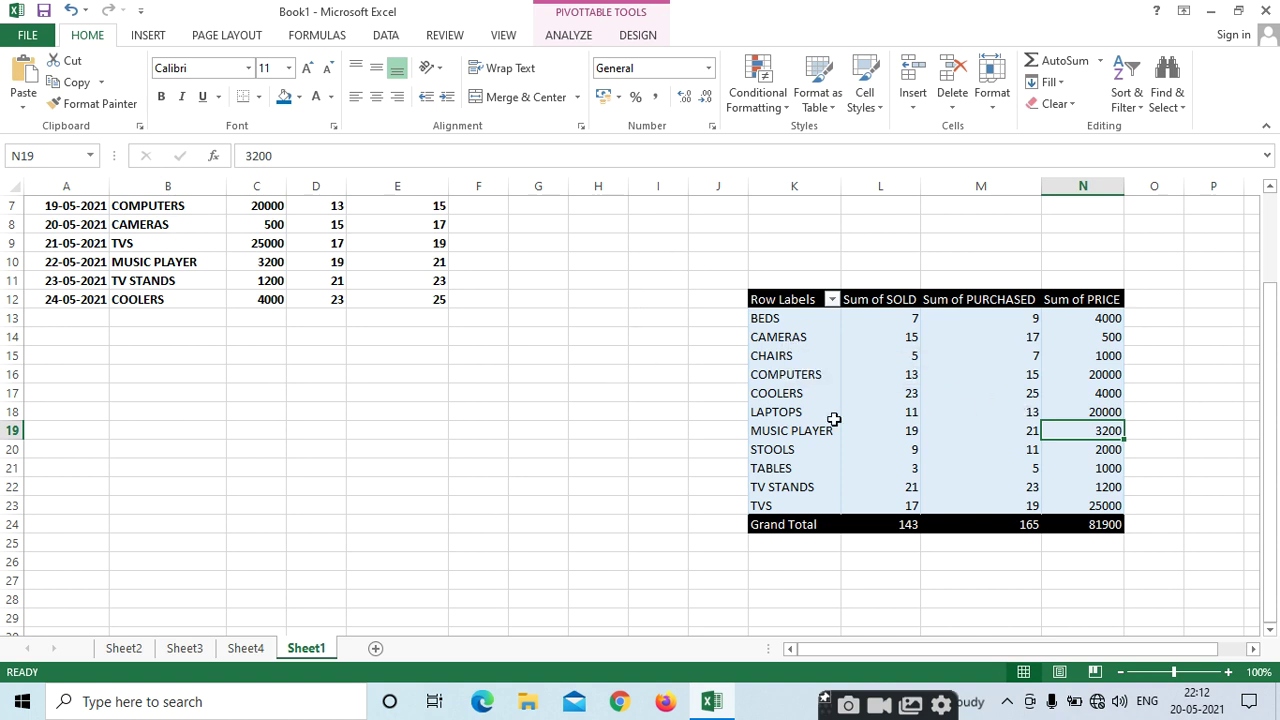
{"action": "mouse_move", "coordinate": [894, 406]}
{"action": "left_click", "coordinate": [611, 35]}
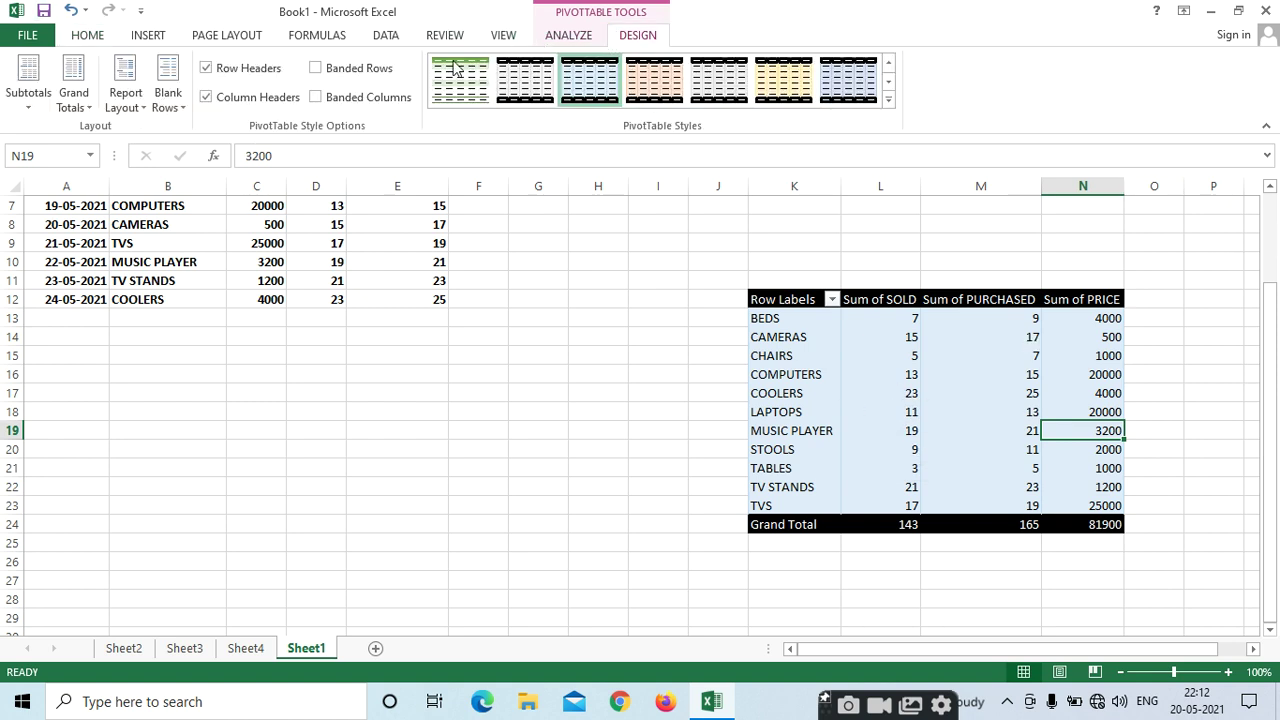
{"action": "left_click", "coordinate": [575, 34]}
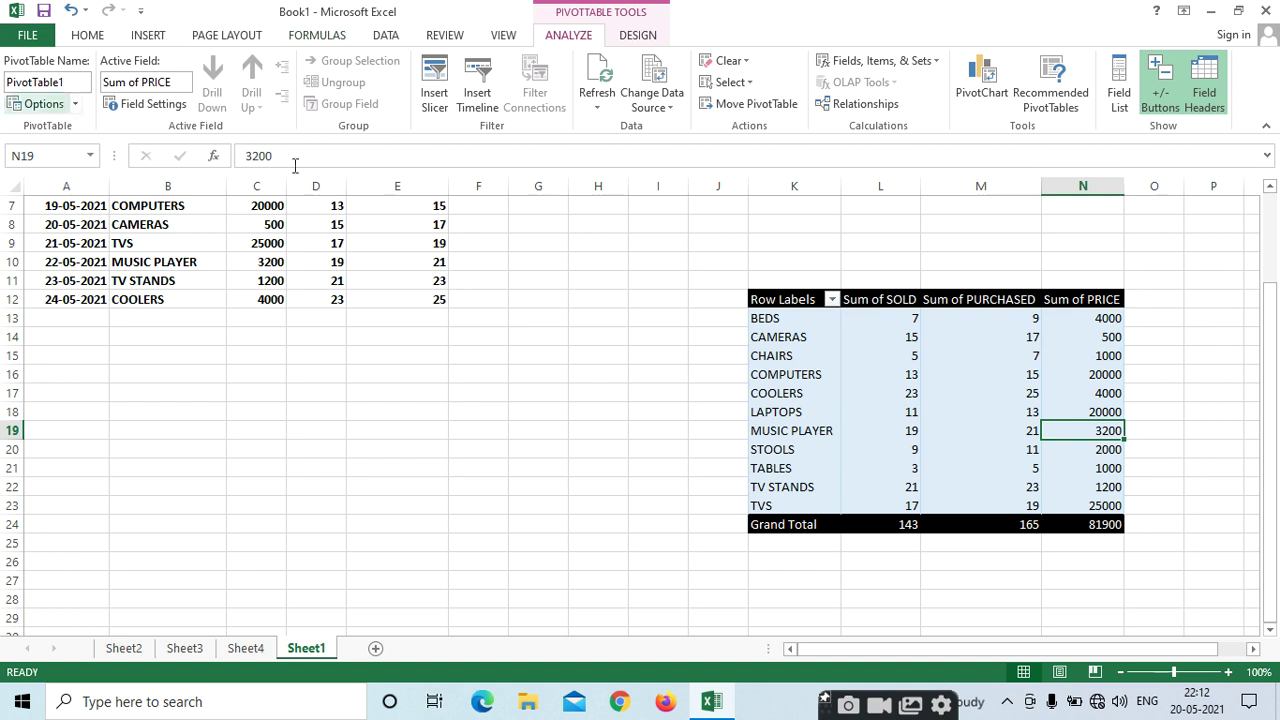
{"action": "left_click", "coordinate": [988, 301]}
{"action": "left_click", "coordinate": [875, 302]}
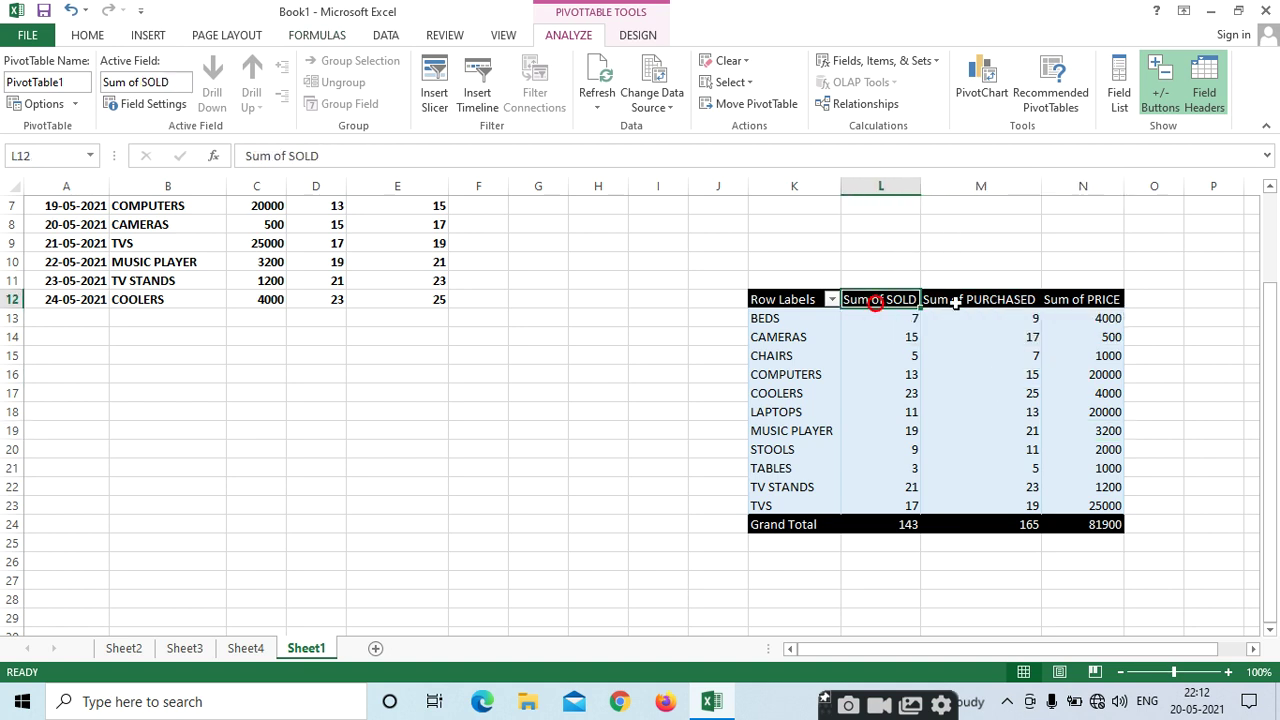
{"action": "left_click", "coordinate": [886, 529]}
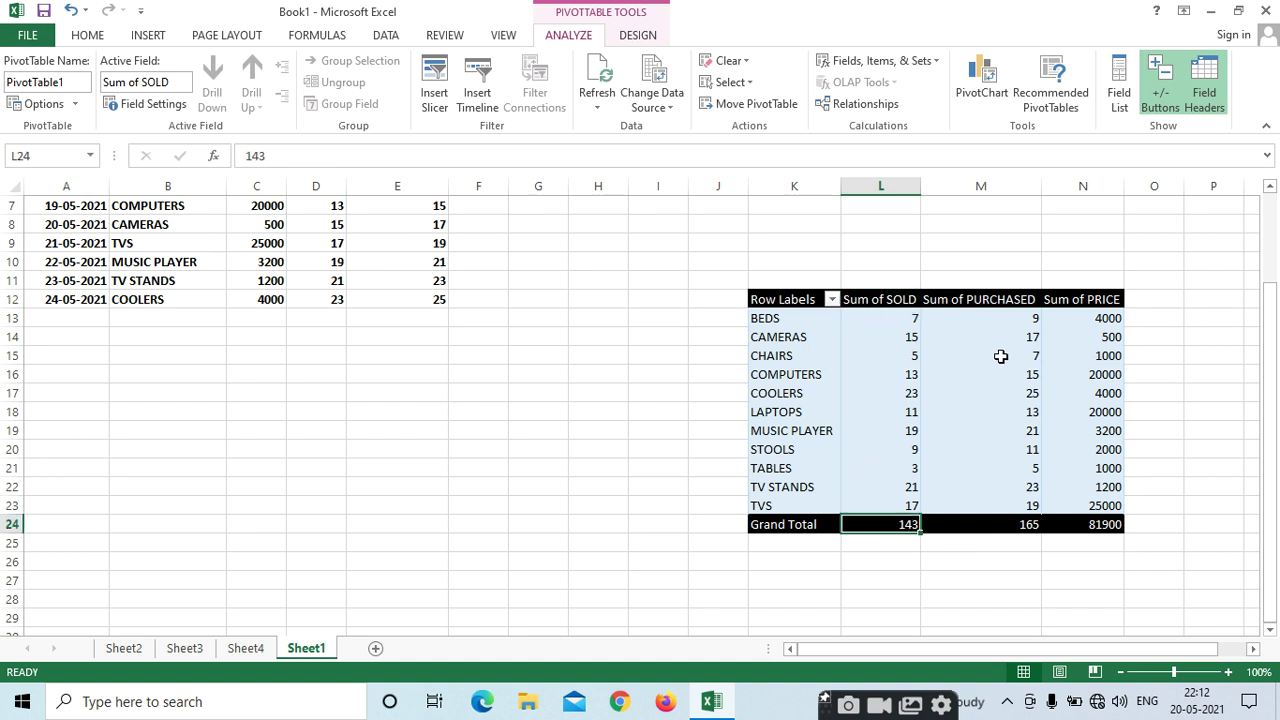
{"action": "left_click", "coordinate": [1025, 525]}
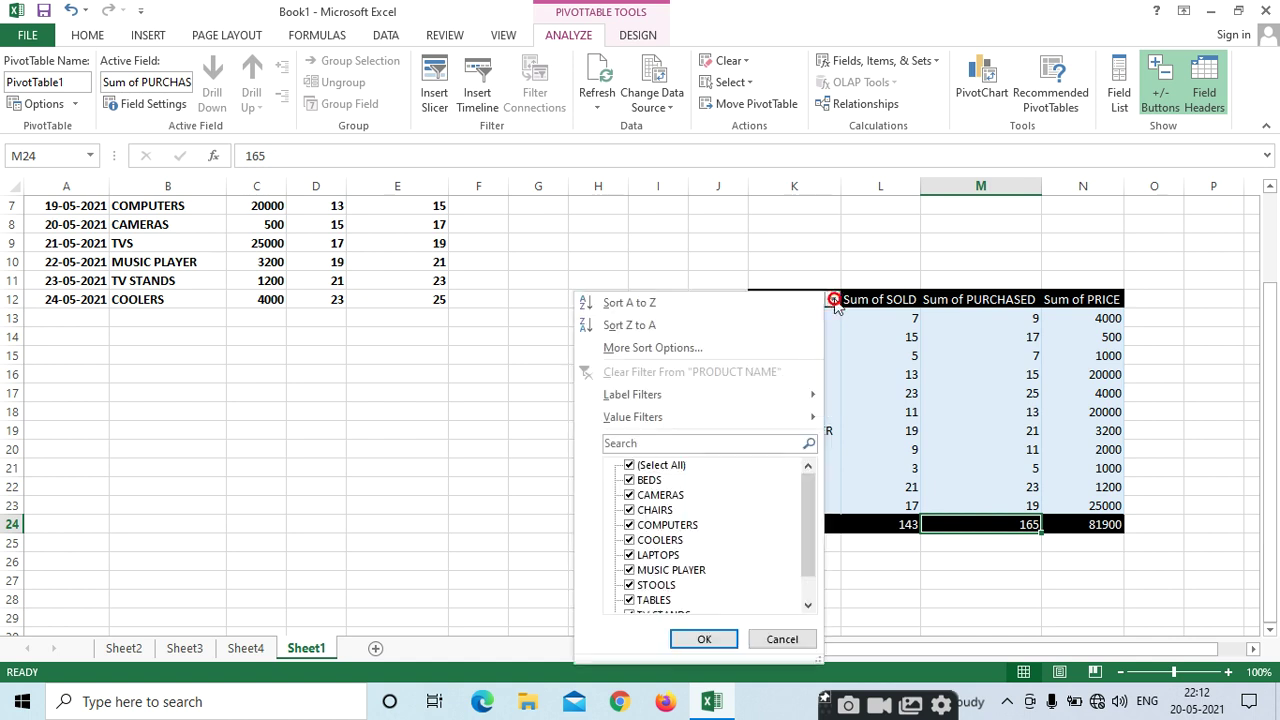
Filter the PivotTable's row labels to exclude BEDS, CAMERAS, MUSIC PLAYER, STOOLS and TABLES.
{"action": "left_click", "coordinate": [831, 300]}
{"action": "left_click", "coordinate": [629, 495]}
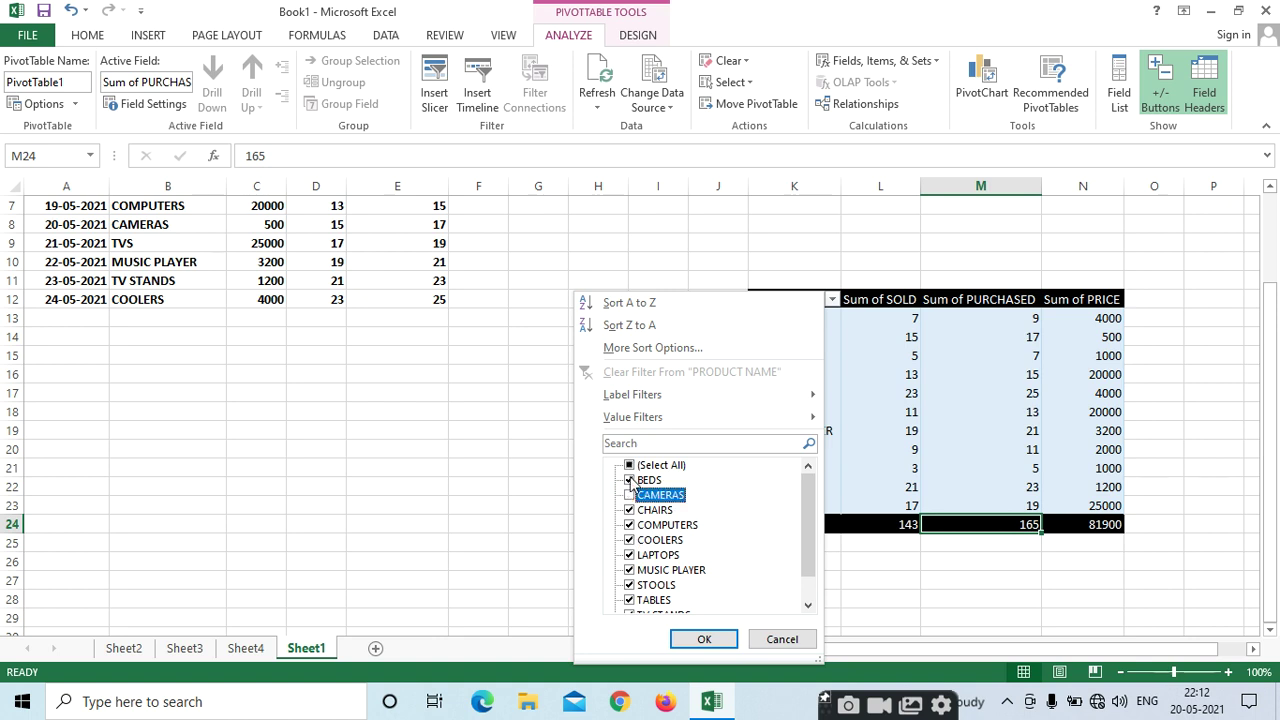
{"action": "left_click", "coordinate": [630, 481]}
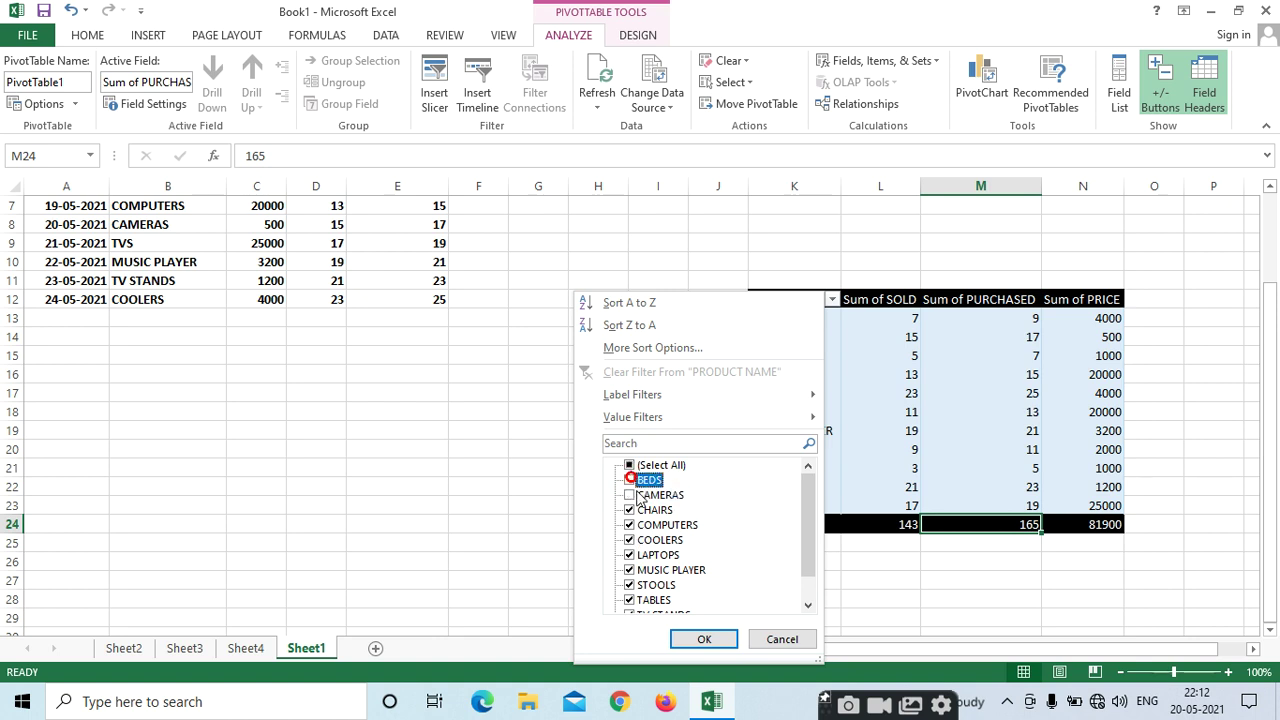
{"action": "left_click", "coordinate": [629, 600]}
{"action": "left_click", "coordinate": [629, 585]}
{"action": "left_click", "coordinate": [629, 570]}
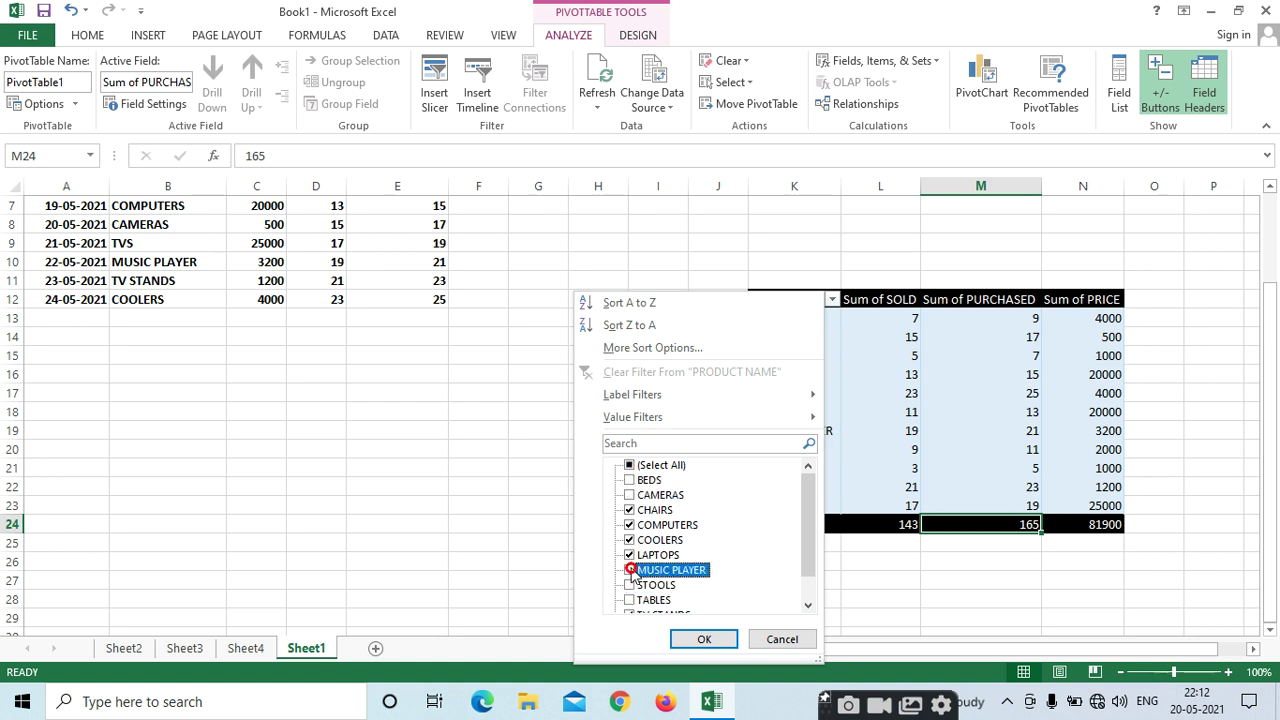
{"action": "left_click", "coordinate": [692, 640]}
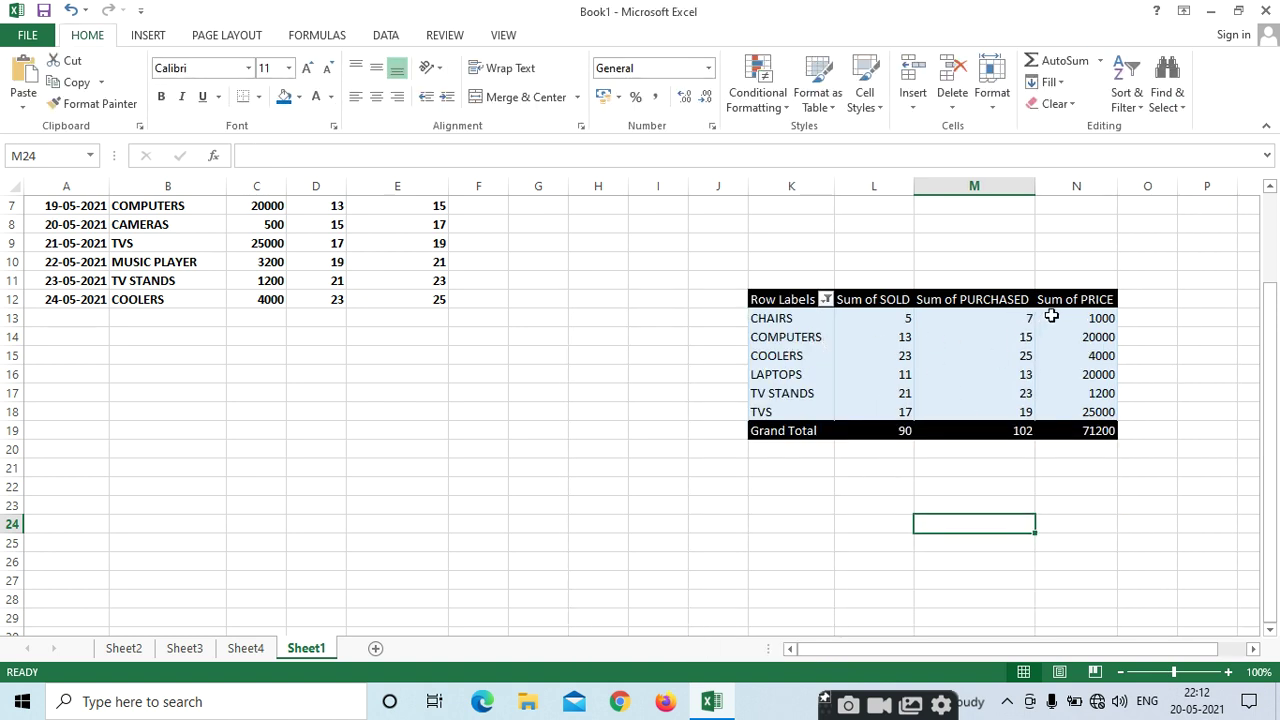
{"action": "left_click", "coordinate": [1090, 300]}
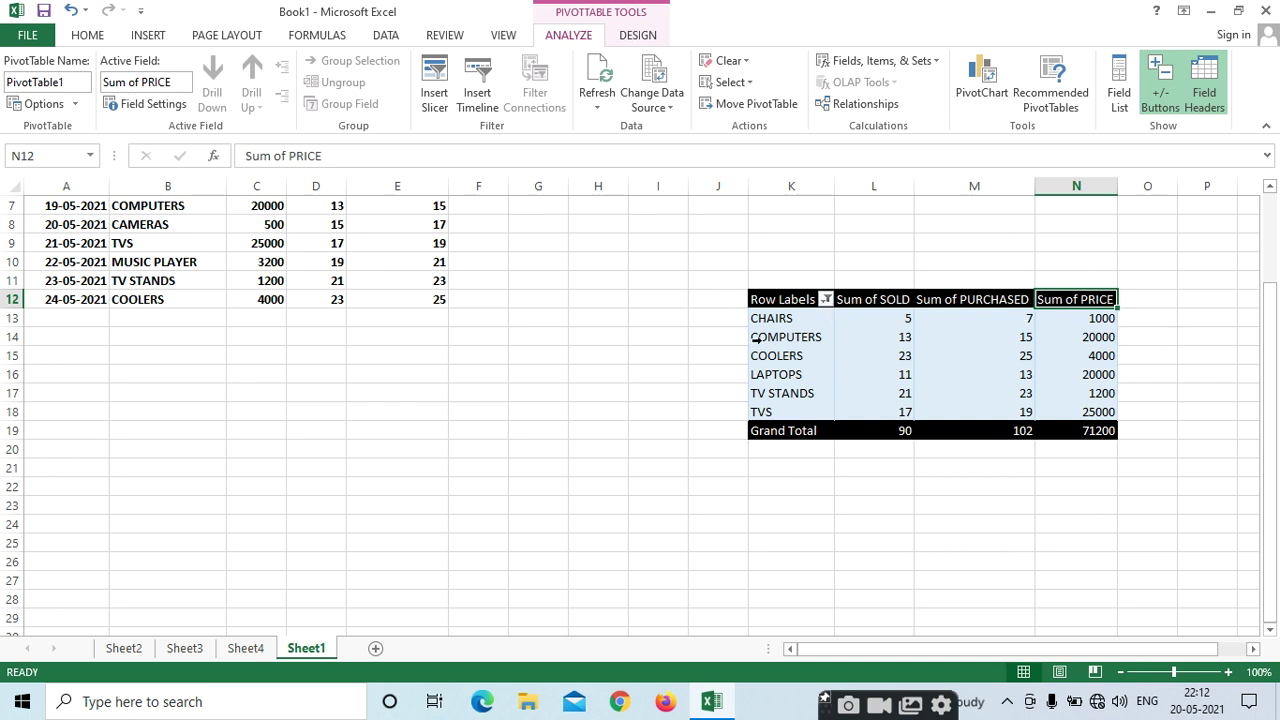
Show all products again in the PivotTable's row label filter.
{"action": "left_click", "coordinate": [825, 300]}
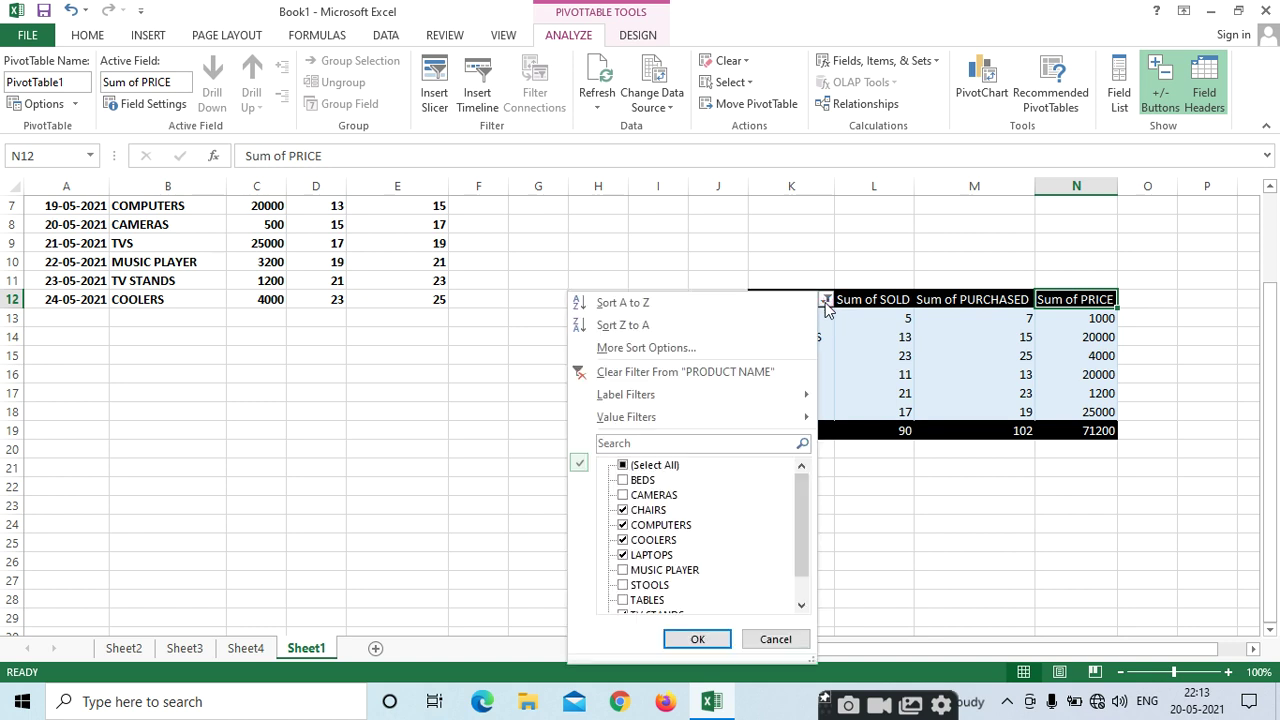
{"action": "left_click", "coordinate": [622, 467]}
{"action": "left_click", "coordinate": [714, 636]}
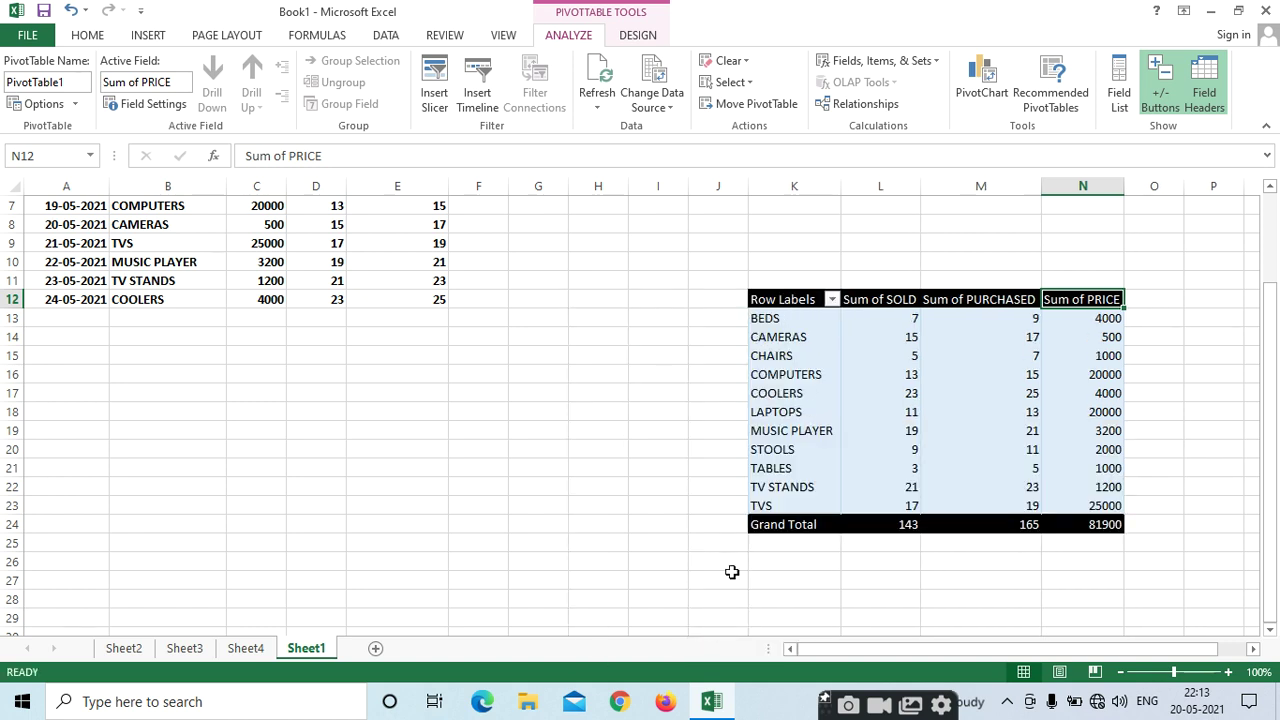
Sort the PivotTable's product row labels Z to A and return them to A to Z order.
{"action": "left_click", "coordinate": [831, 300]}
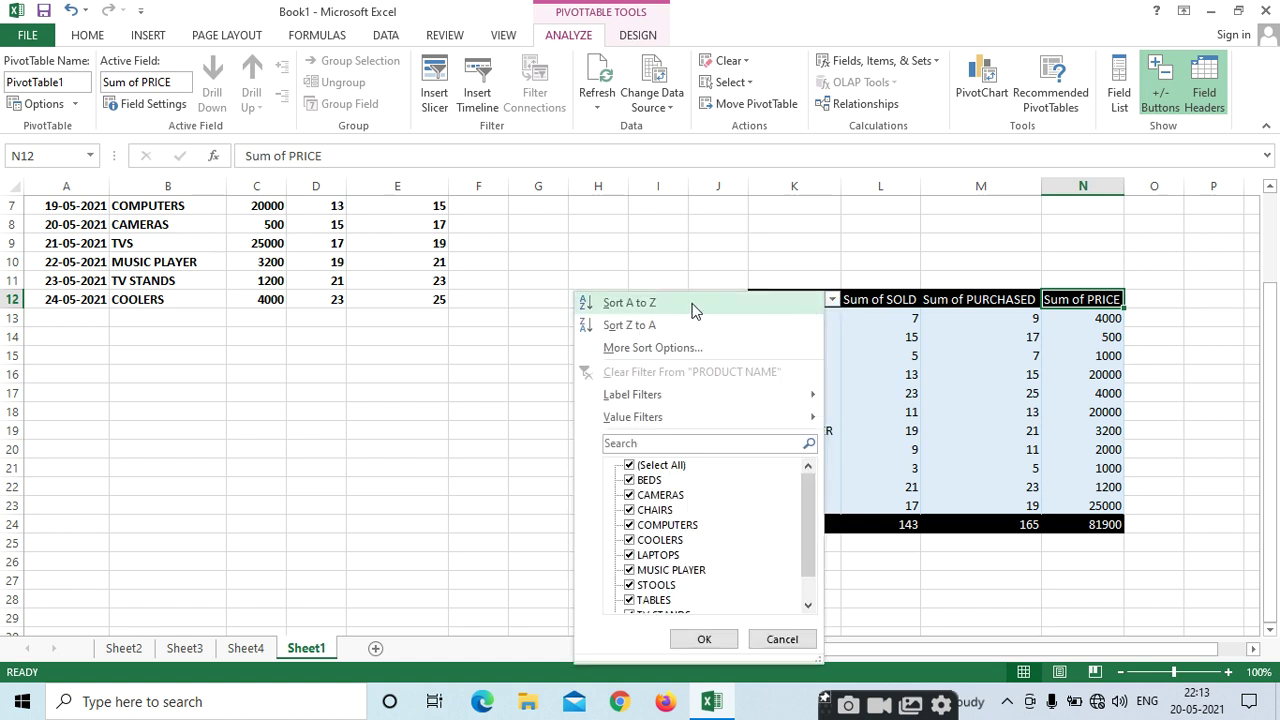
{"action": "left_click", "coordinate": [626, 322]}
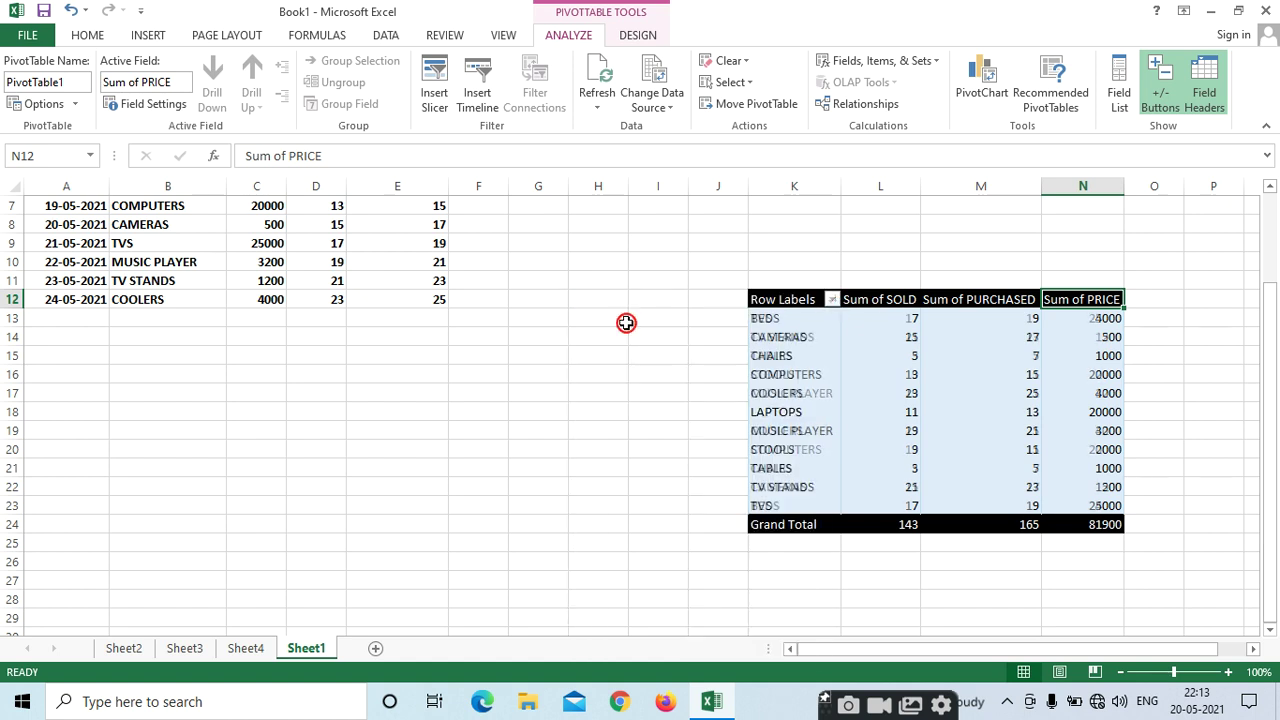
{"action": "left_click", "coordinate": [833, 301]}
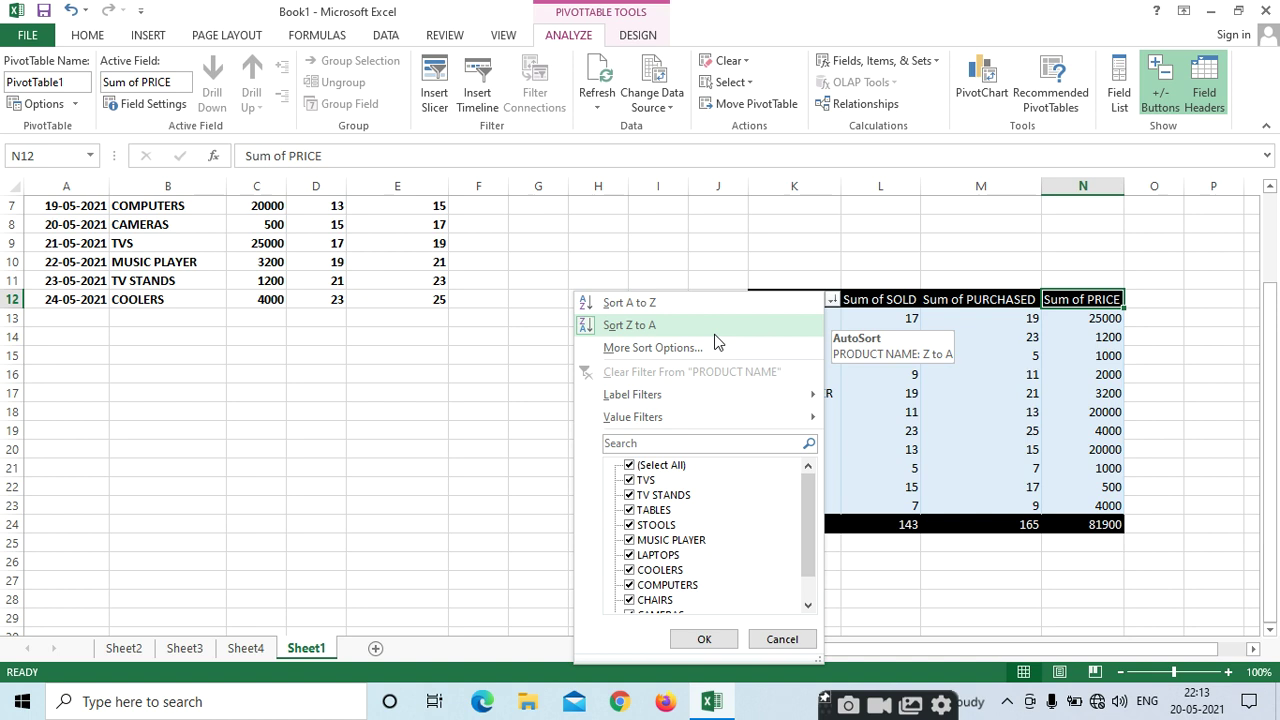
{"action": "left_click", "coordinate": [603, 302]}
Sort the PivotTable's product row labels from Z to A and view the PivotTable options without changing them.
{"action": "left_click", "coordinate": [826, 306]}
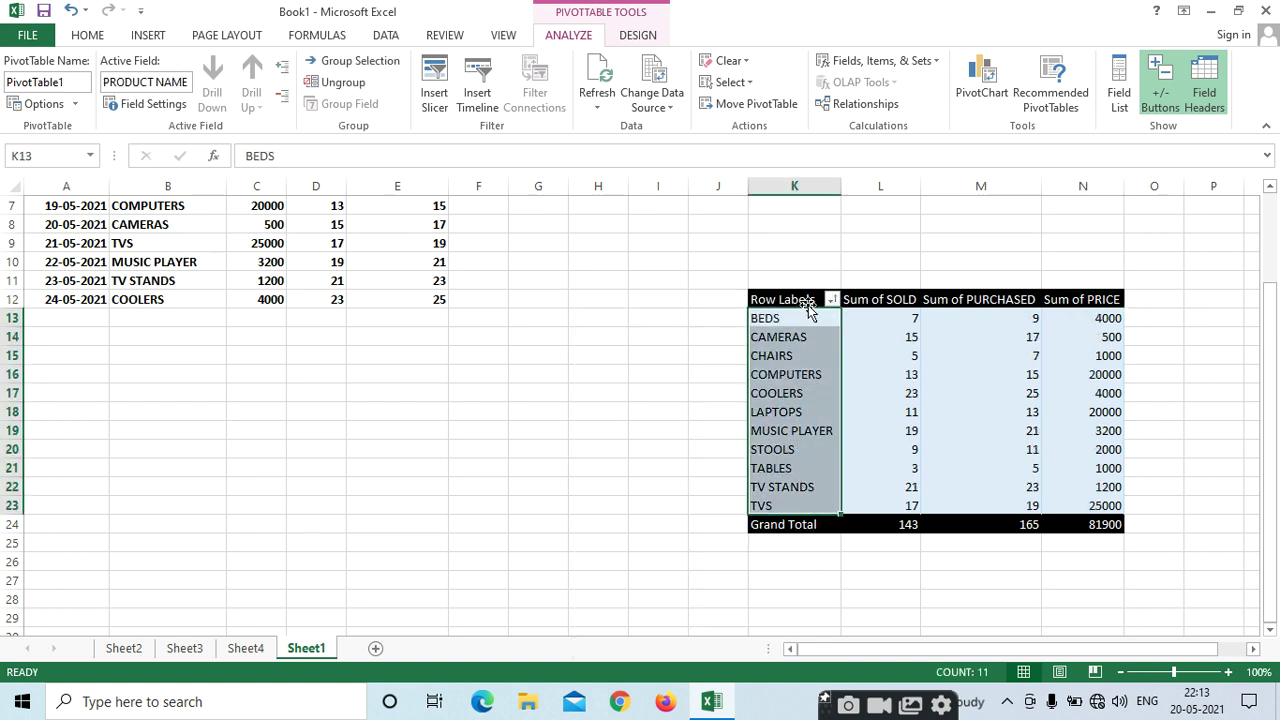
{"action": "left_click", "coordinate": [831, 300]}
{"action": "left_click", "coordinate": [630, 321]}
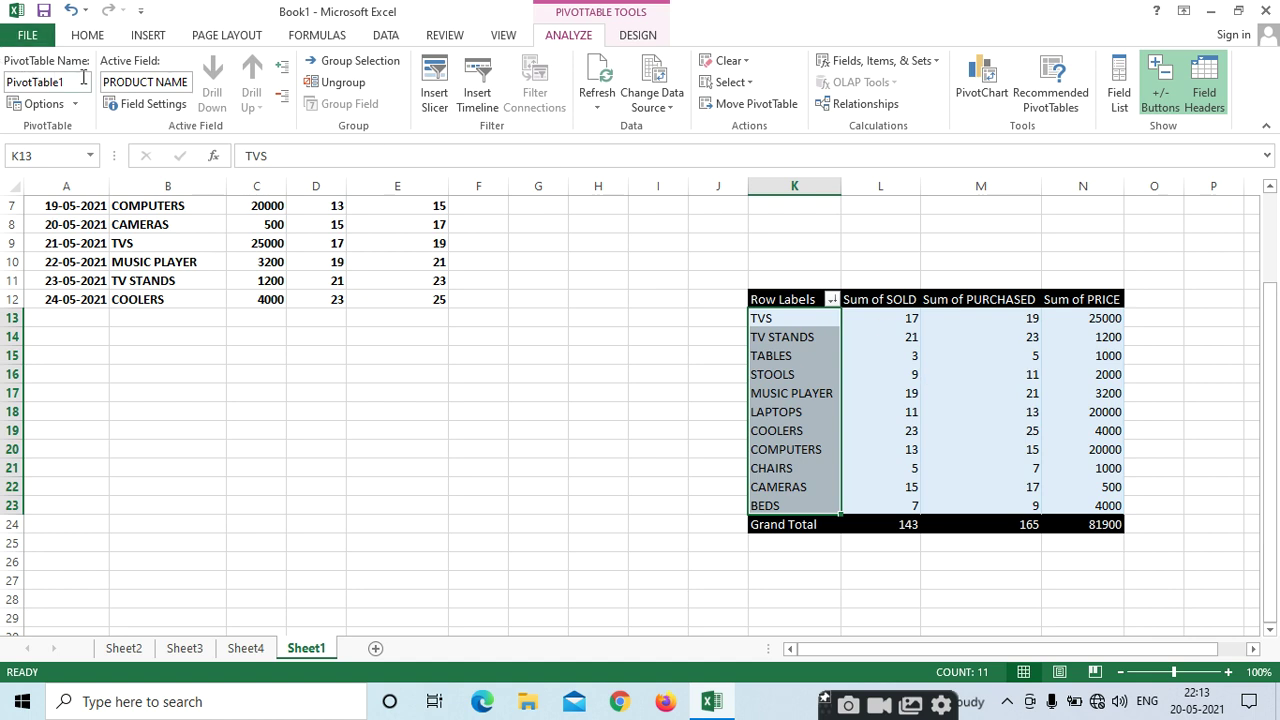
{"action": "left_click", "coordinate": [68, 105]}
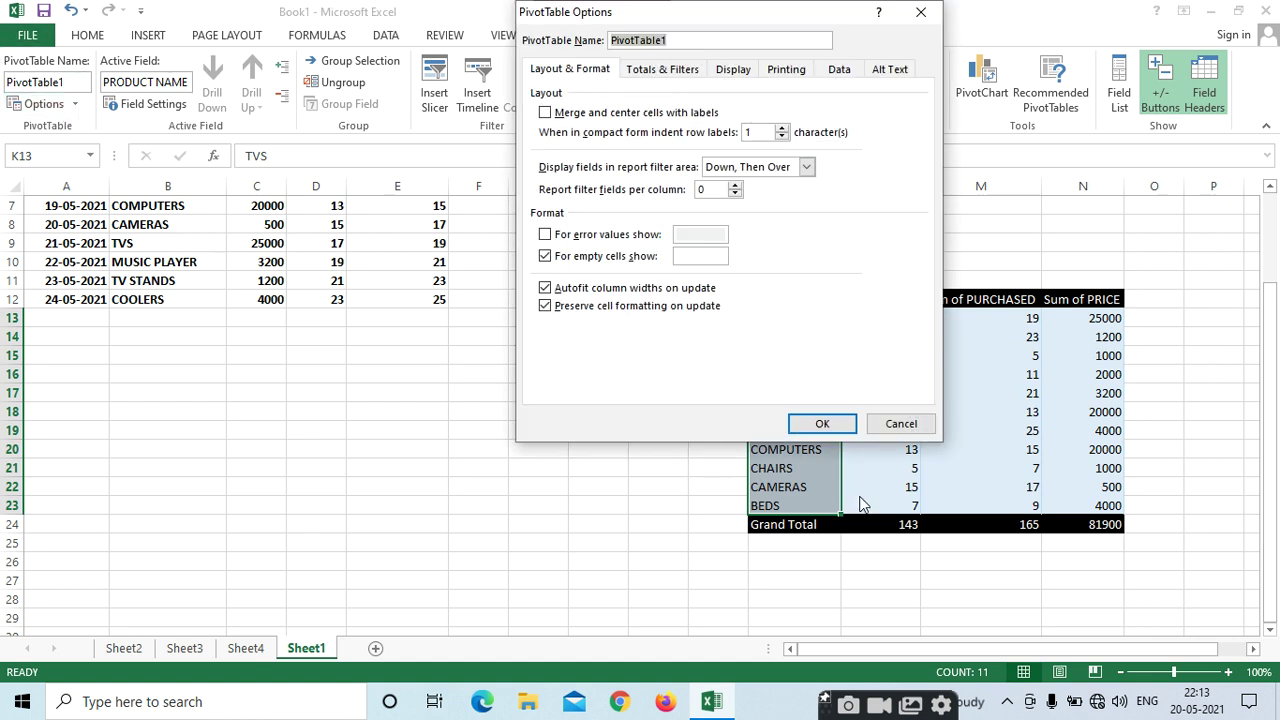
{"action": "left_click", "coordinate": [901, 423]}
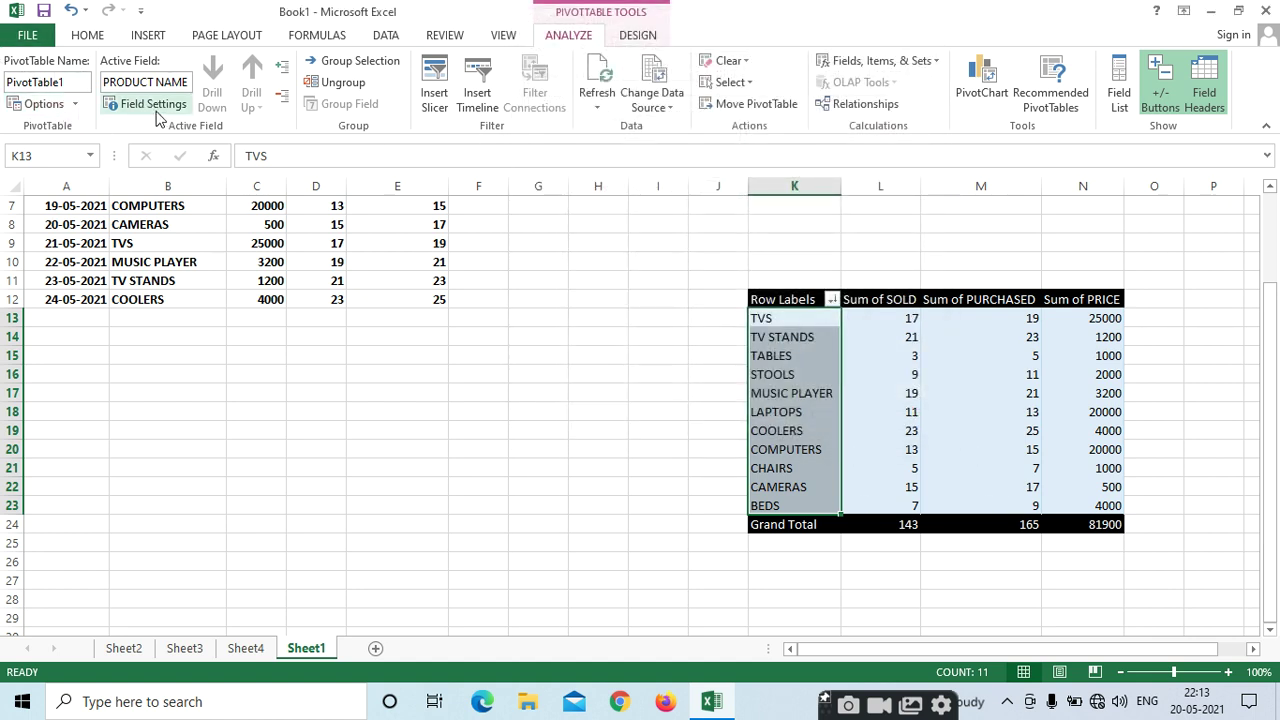
Insert a timeline for the DATE field and place it between the source data and the PivotTable.
{"action": "left_click", "coordinate": [477, 95]}
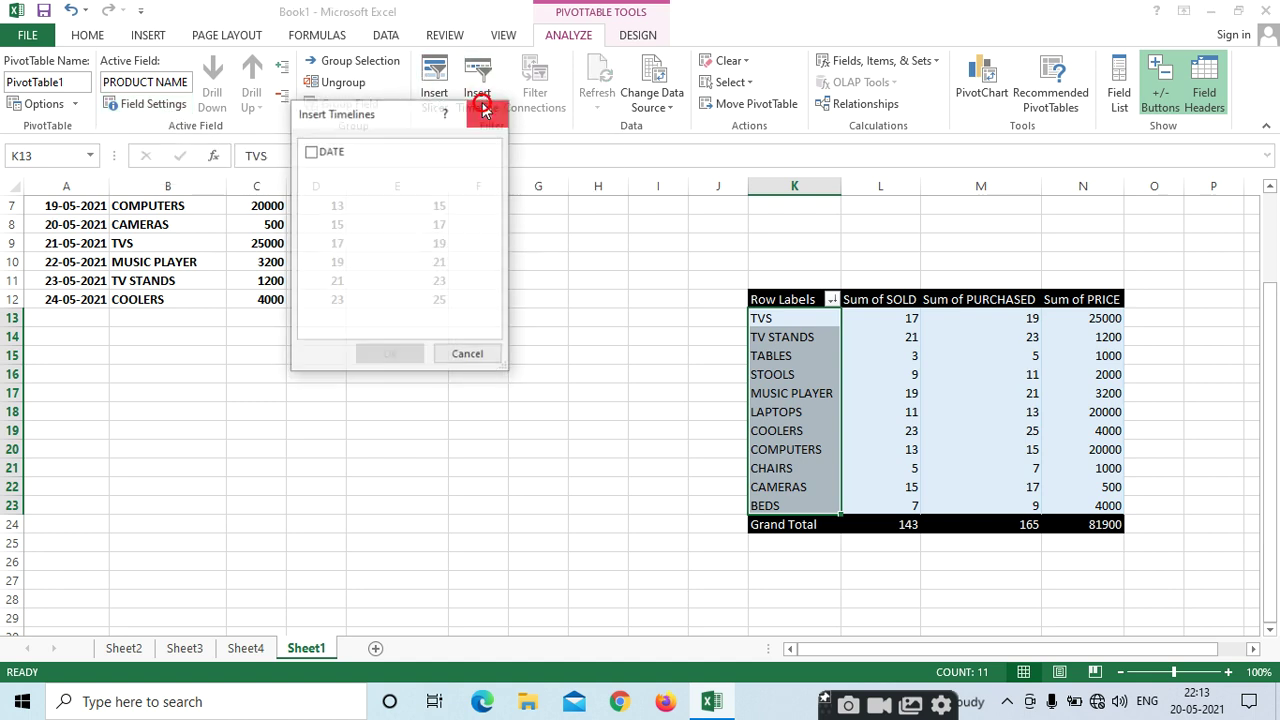
{"action": "left_click", "coordinate": [311, 151]}
{"action": "left_click", "coordinate": [386, 352]}
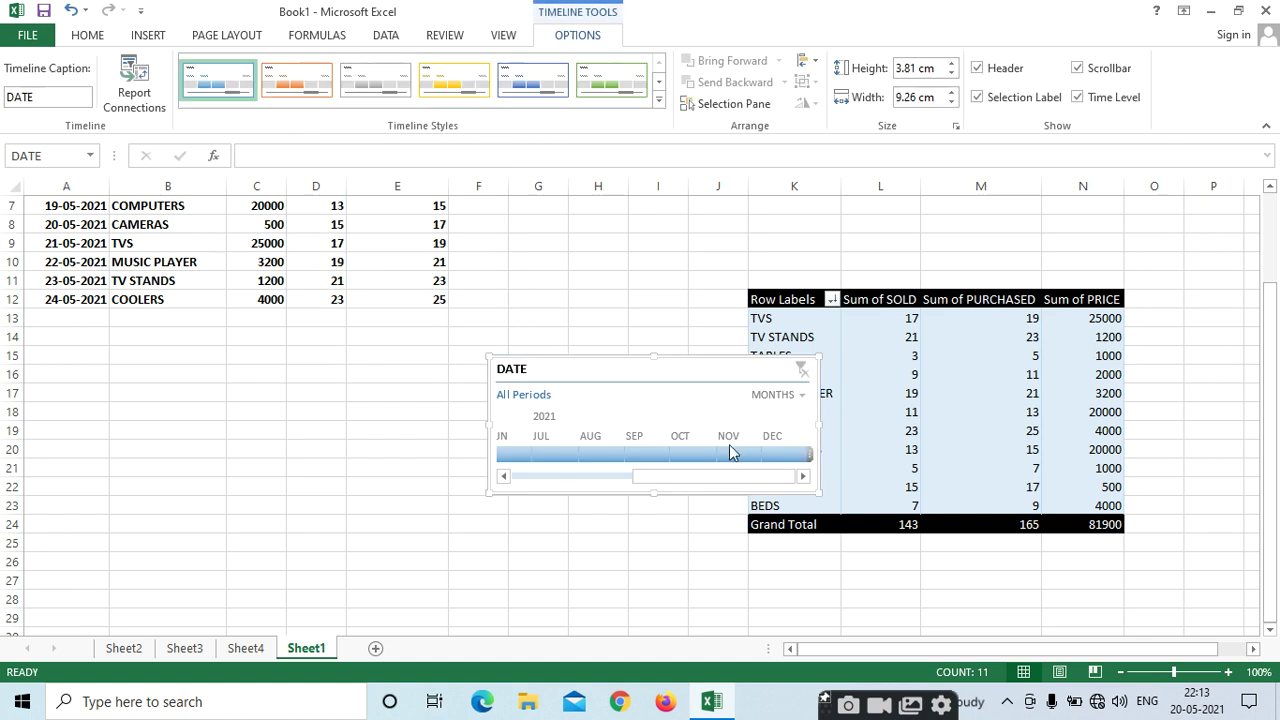
{"action": "left_click_drag", "start_coordinate": [640, 364], "coordinate": [501, 229]}
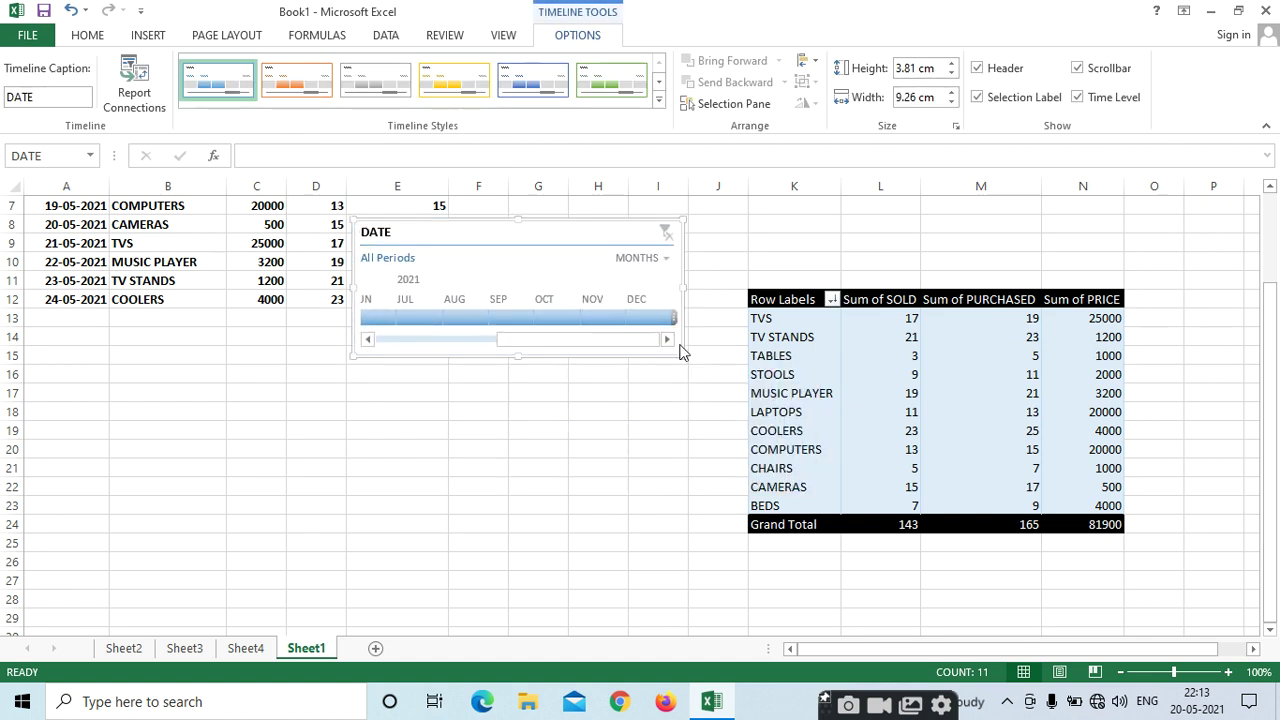
Filter the PivotTable with the DATE timeline, trying Dec 2021 and Jun 2021 before choosing May 2021.
{"action": "left_click", "coordinate": [645, 318]}
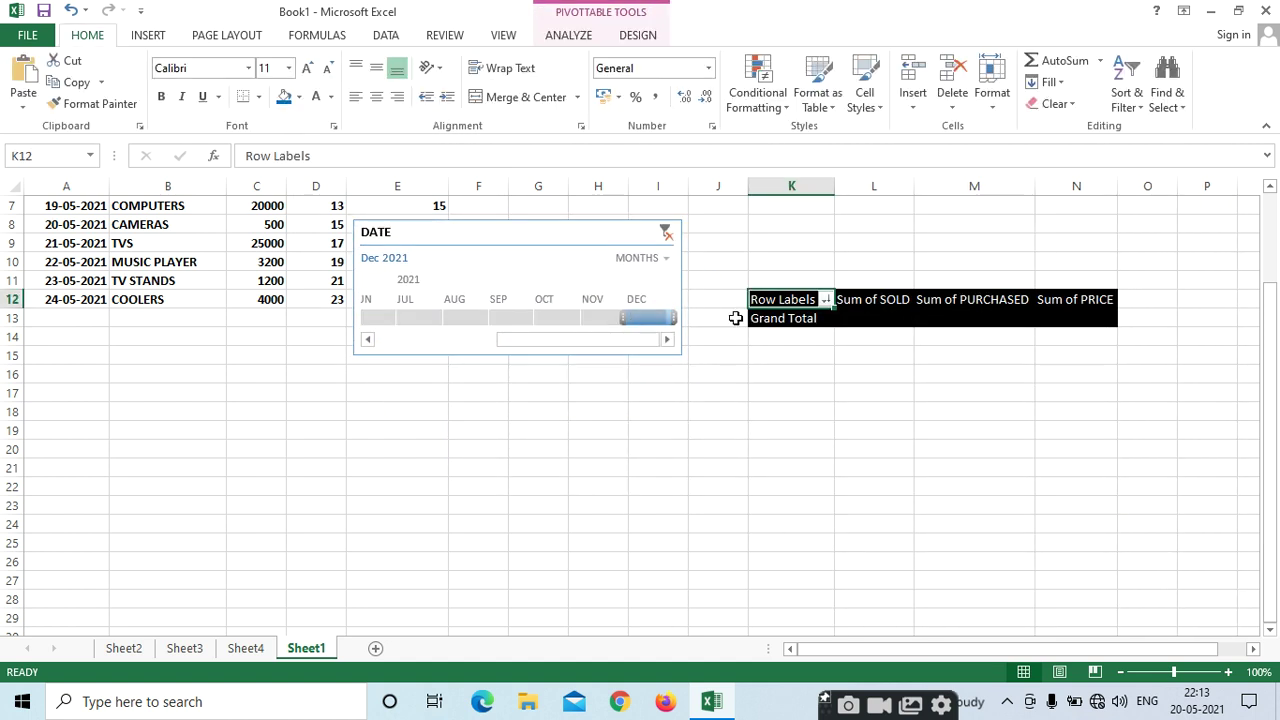
{"action": "left_click", "coordinate": [603, 318]}
{"action": "left_click_drag", "start_coordinate": [603, 316], "coordinate": [368, 316]}
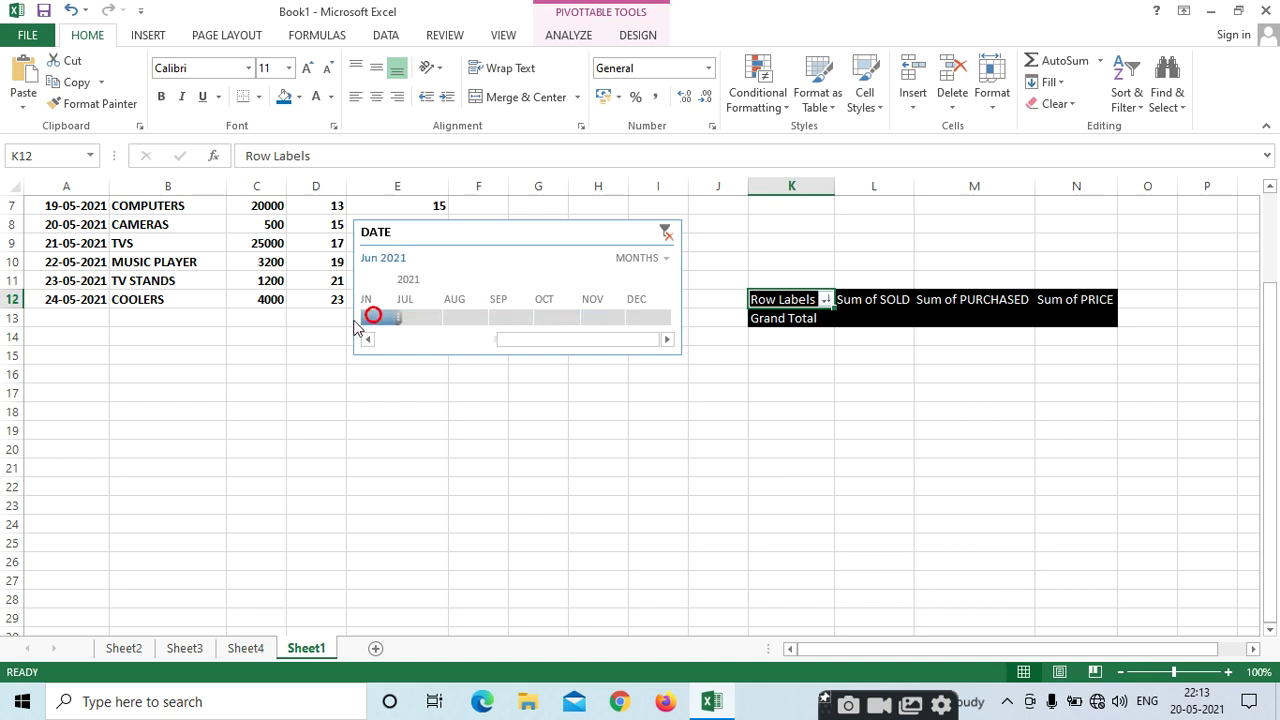
{"action": "left_click", "coordinate": [367, 339]}
{"action": "left_click", "coordinate": [367, 339]}
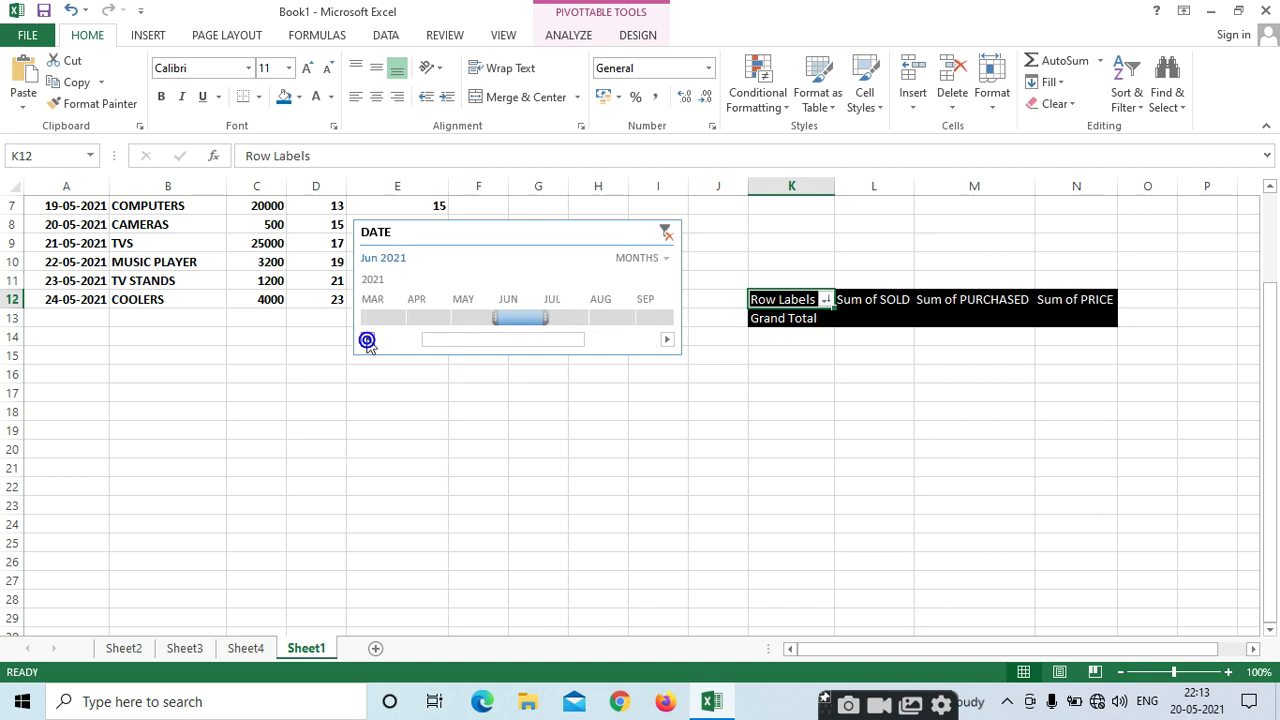
{"action": "left_click", "coordinate": [468, 318]}
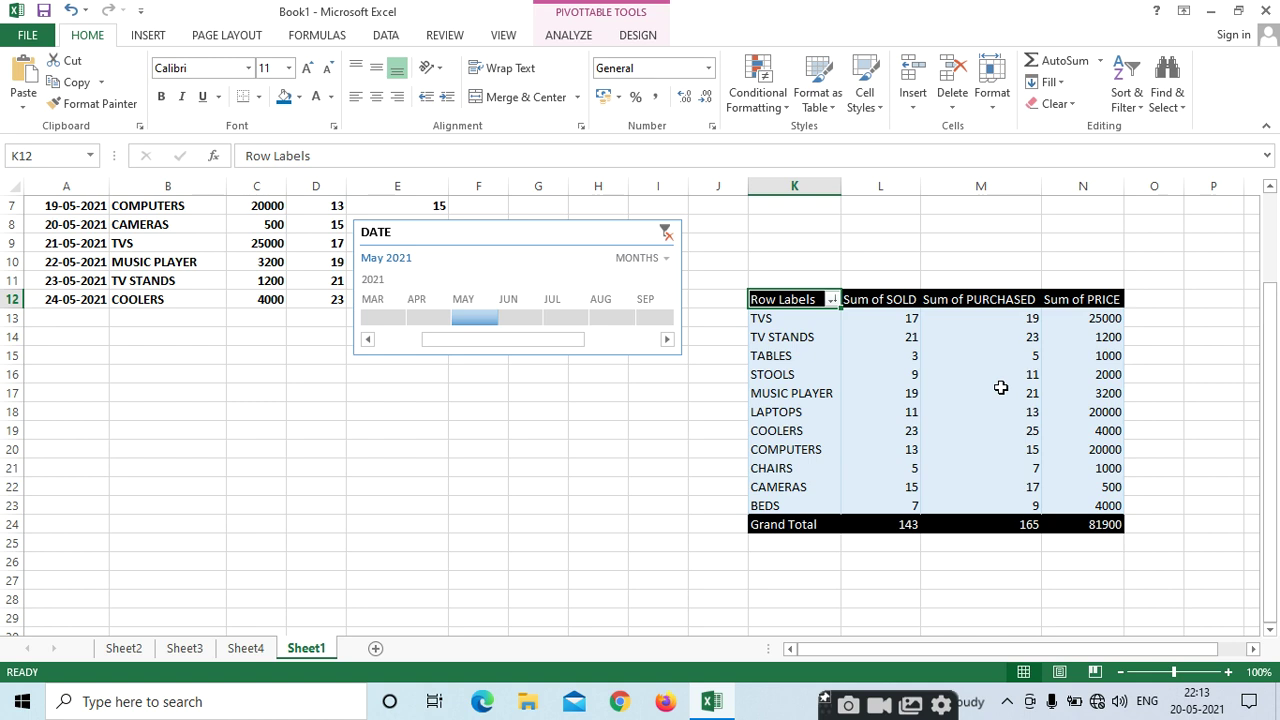
{"action": "mouse_move", "coordinate": [1000, 387]}
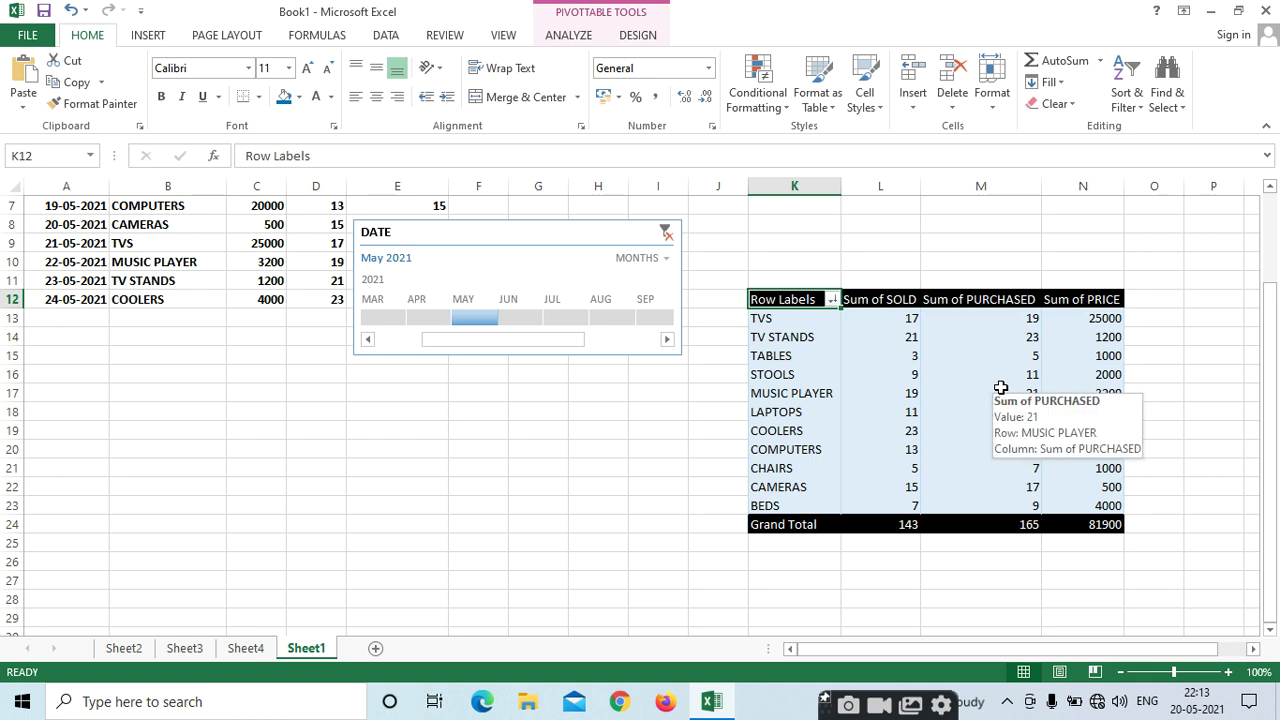
Switch the DATE timeline to Jun 2021, Jul 2021 and back to May 2021, and clear its filter.
{"action": "left_click", "coordinate": [508, 317]}
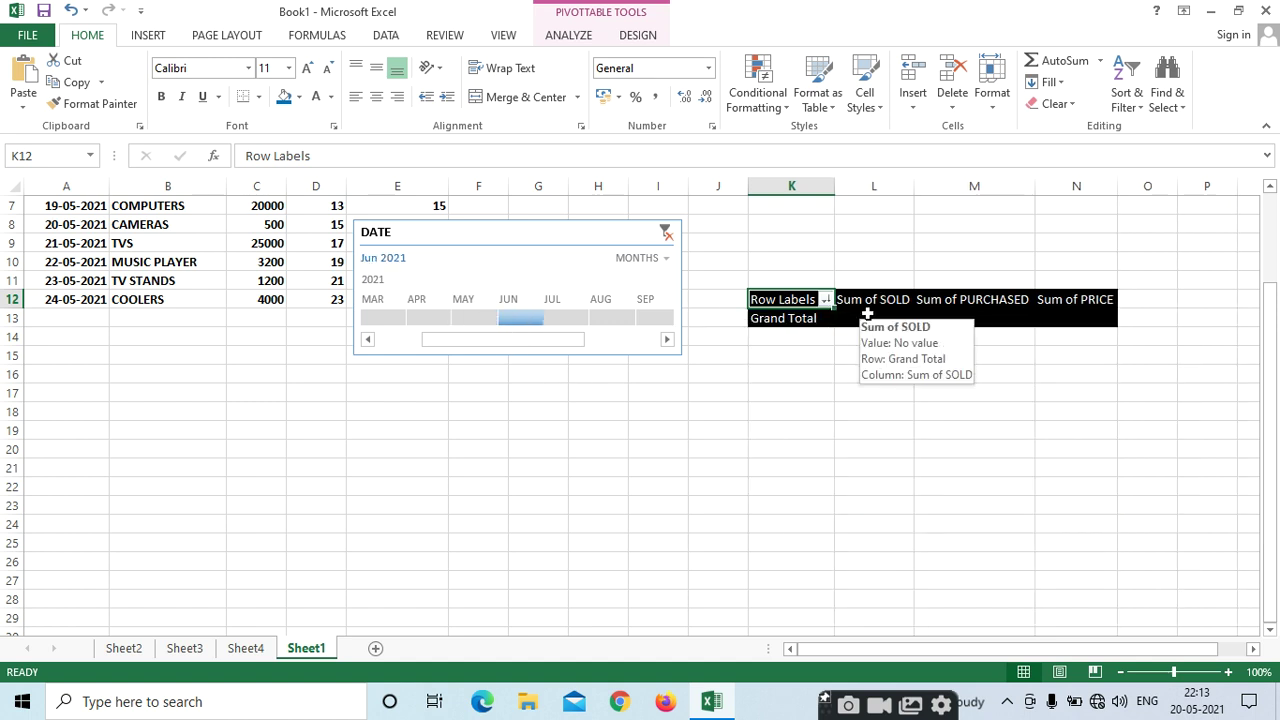
{"action": "left_click", "coordinate": [563, 317]}
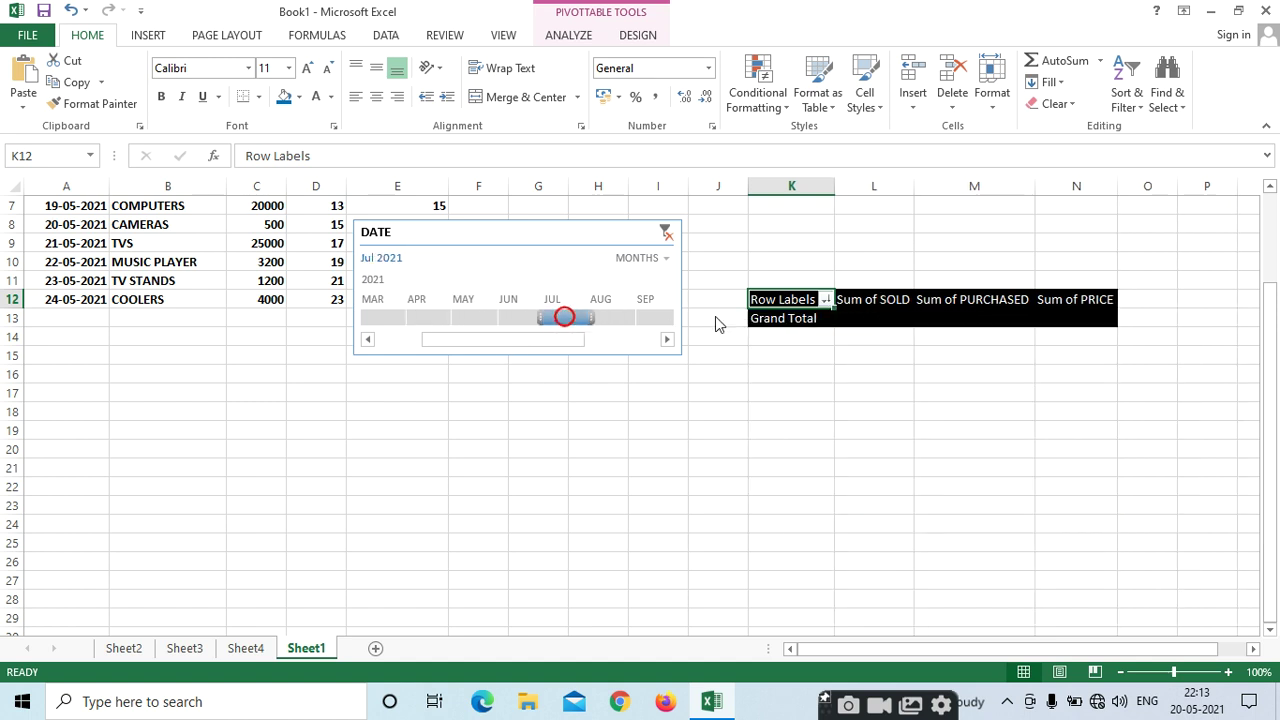
{"action": "left_click", "coordinate": [470, 318]}
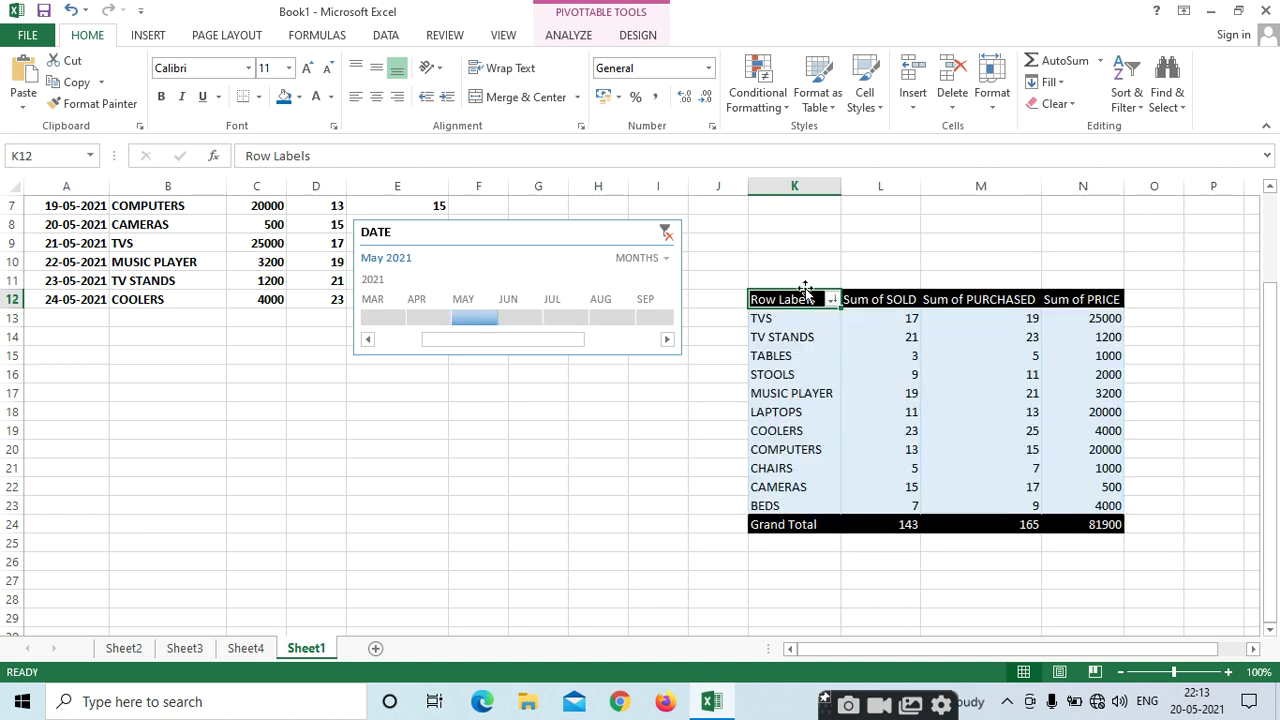
{"action": "left_click", "coordinate": [665, 232]}
Change the PivotTable's data source to the range Sheet1!$A$1:$E$9.
{"action": "left_click", "coordinate": [578, 38]}
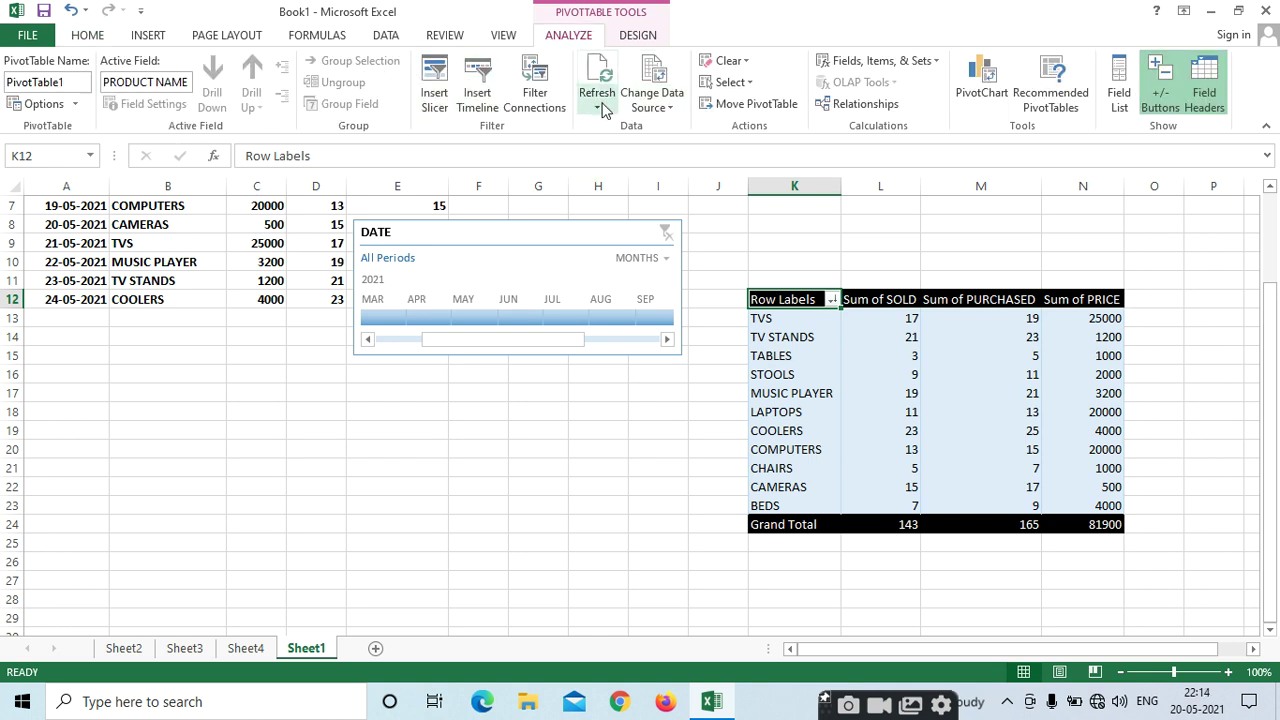
{"action": "left_click", "coordinate": [650, 103]}
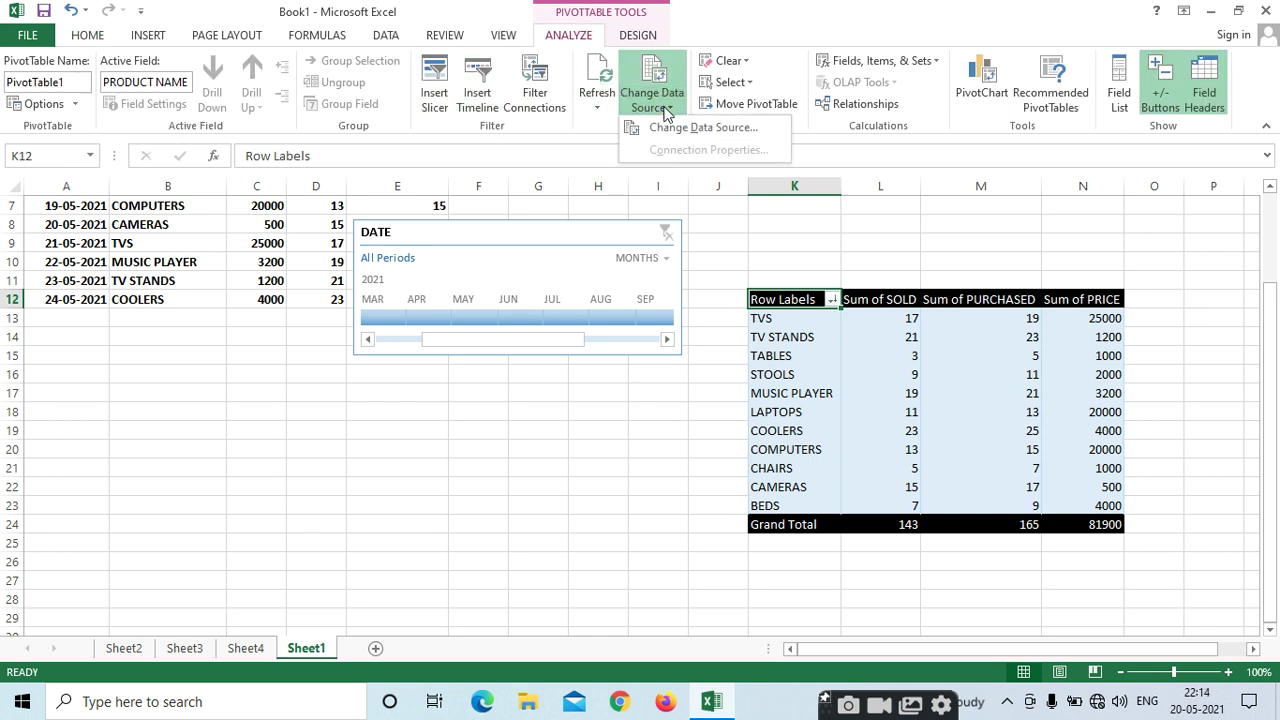
{"action": "left_click", "coordinate": [670, 130]}
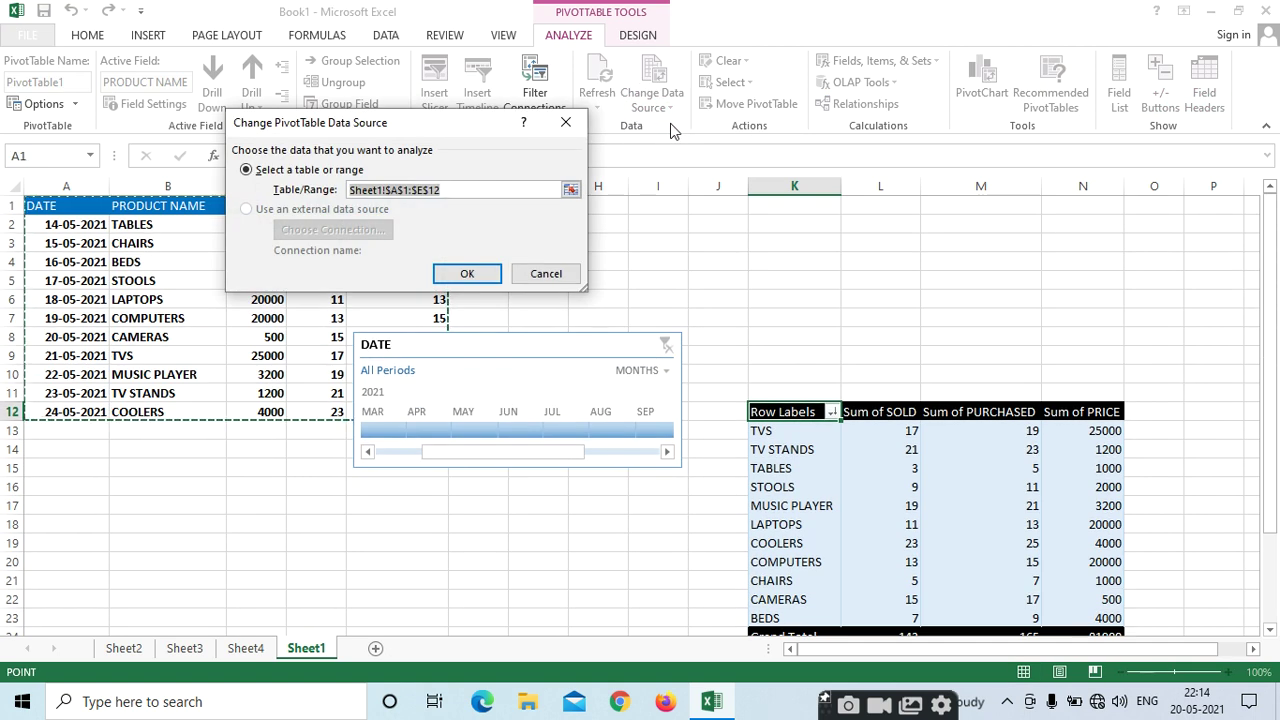
{"action": "left_click_drag", "start_coordinate": [445, 130], "coordinate": [789, 117]}
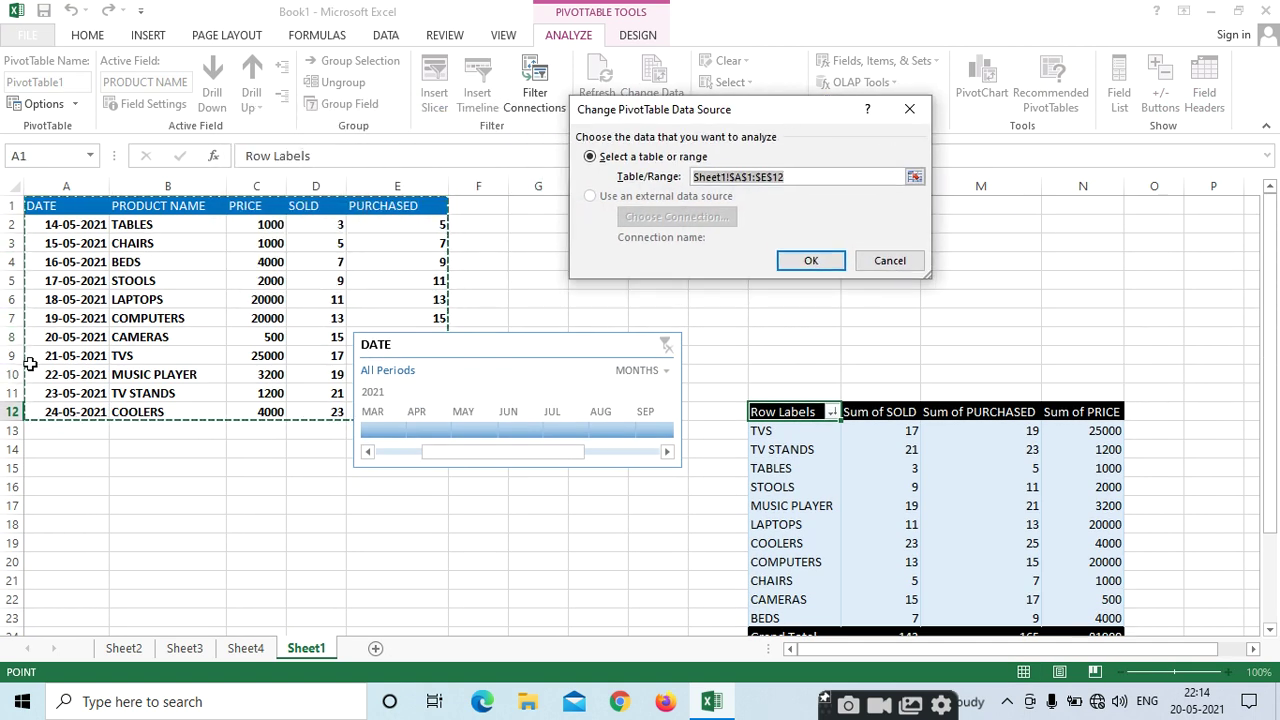
{"action": "left_click_drag", "start_coordinate": [37, 203], "coordinate": [430, 358]}
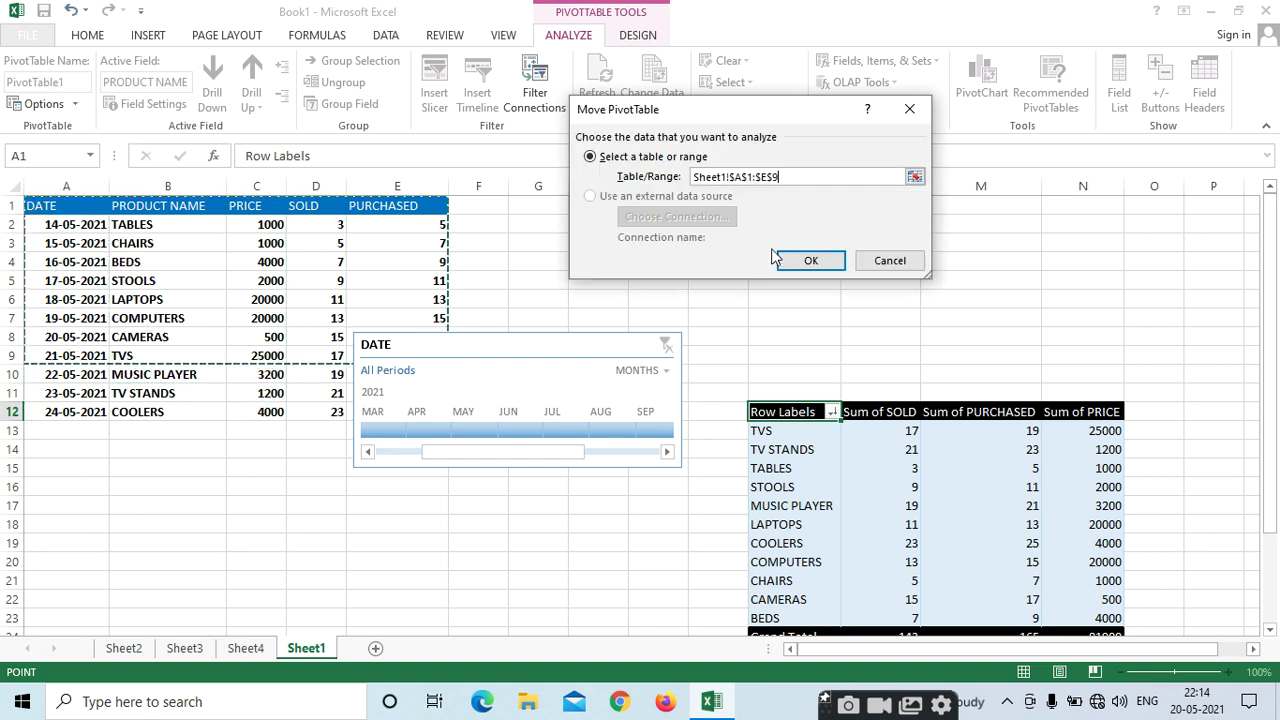
{"action": "left_click", "coordinate": [808, 261]}
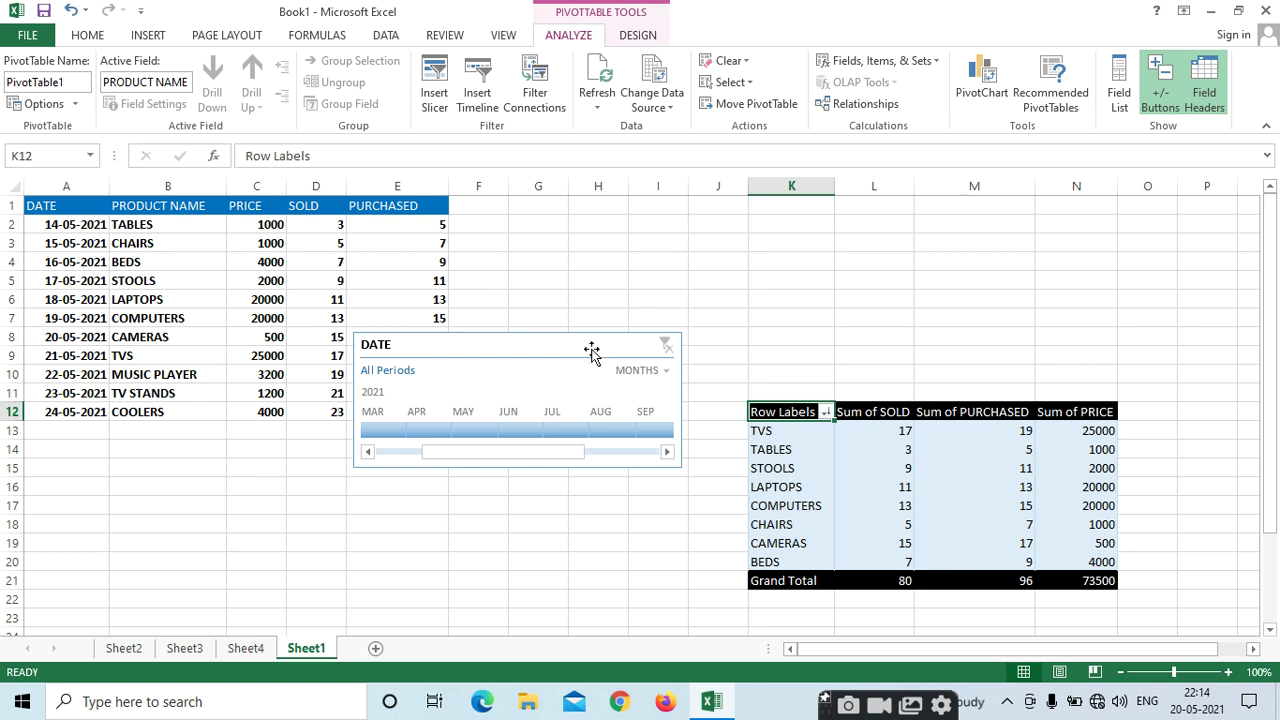
{"action": "left_click_drag", "start_coordinate": [591, 351], "coordinate": [250, 8]}
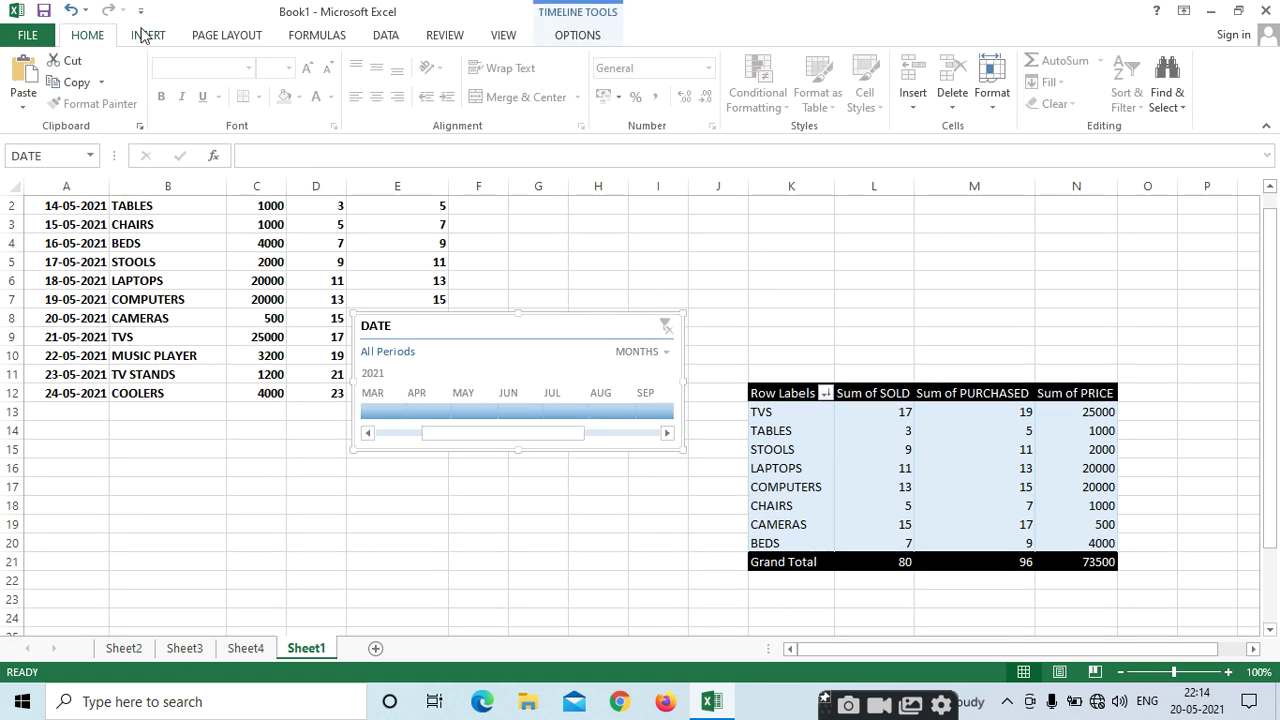
{"action": "left_click", "coordinate": [147, 36]}
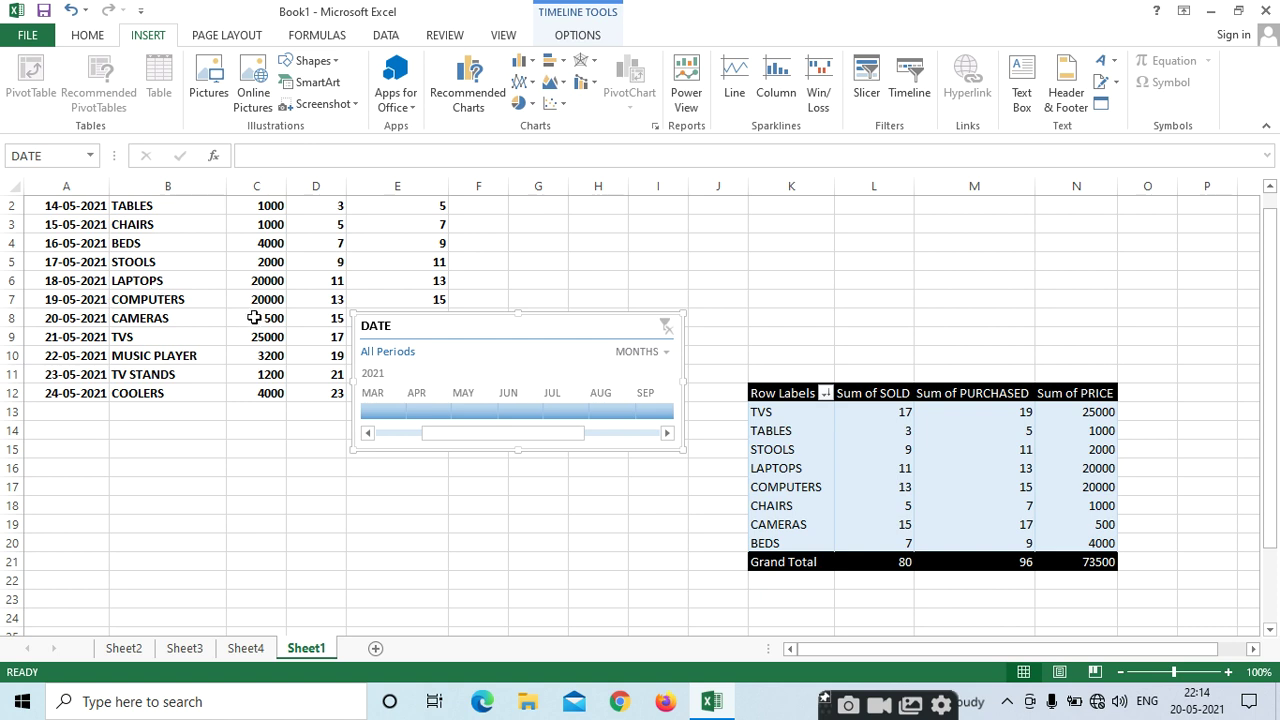
{"action": "scroll", "coordinate": [254, 317], "scroll_direction": "up", "scroll_amount": 1}
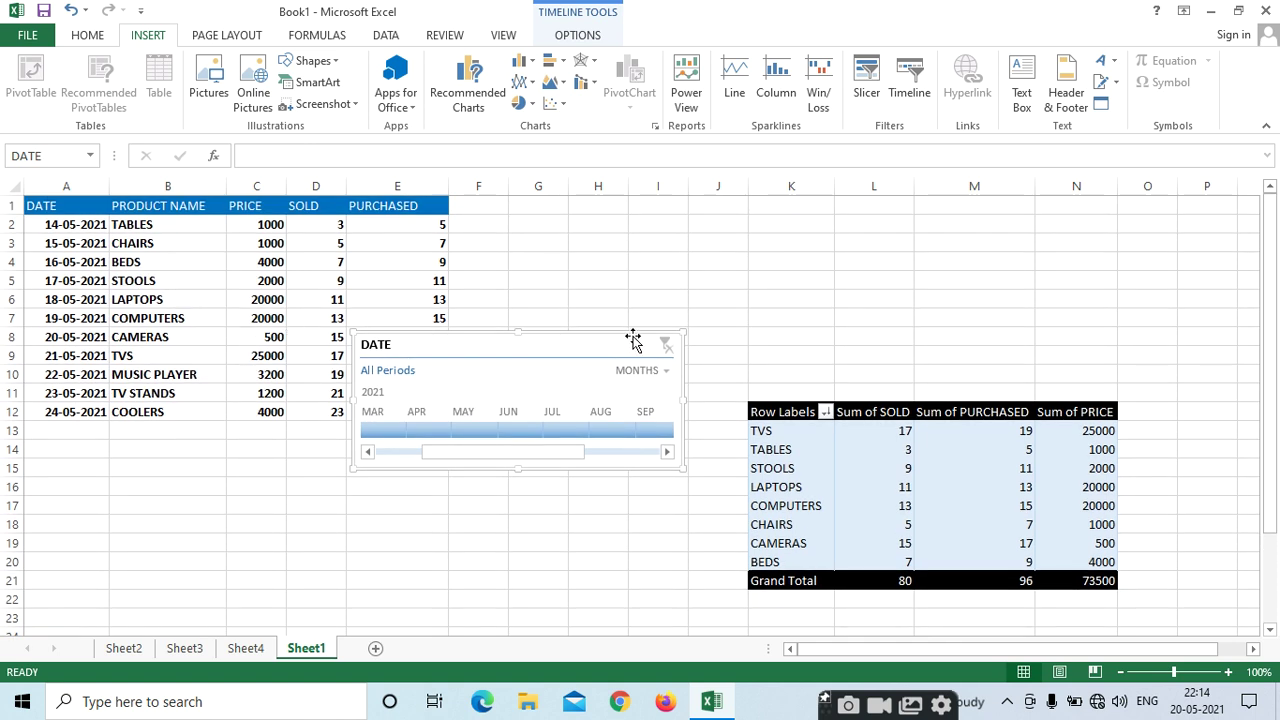
Refresh all of the workbook's PivotTable data and deselect the PivotTable.
{"action": "left_click", "coordinate": [790, 452]}
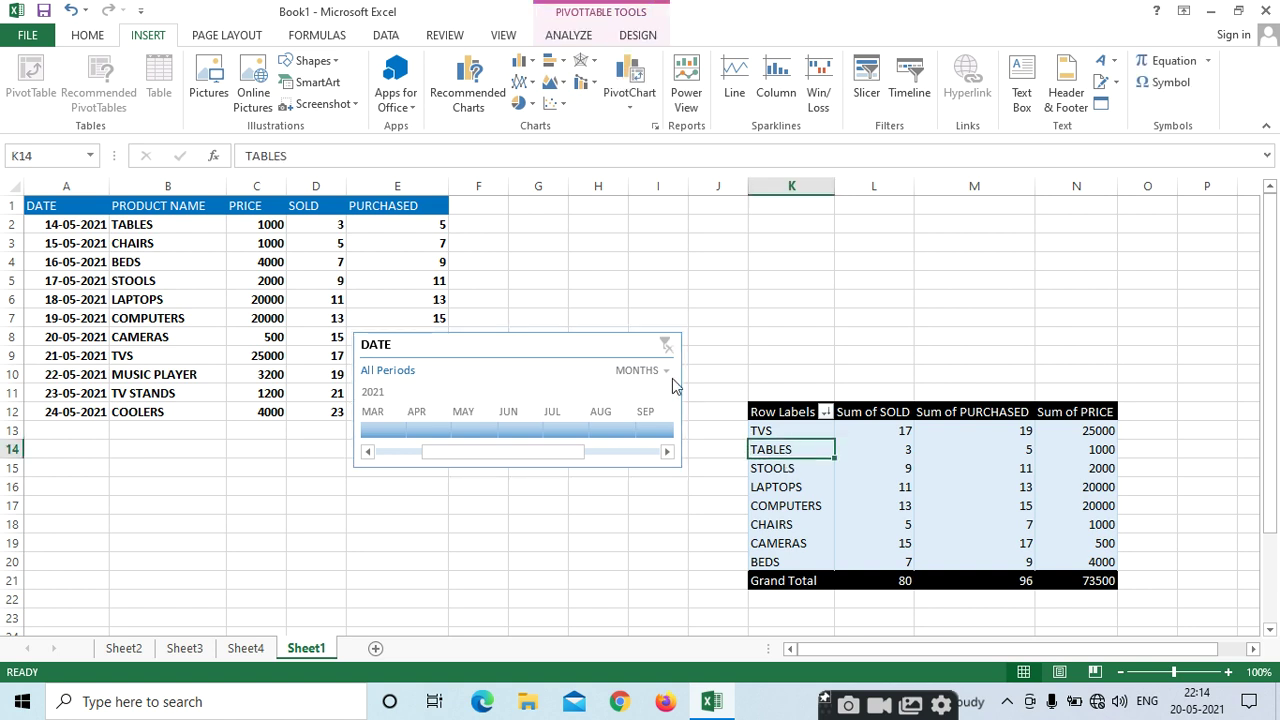
{"action": "left_click", "coordinate": [566, 36]}
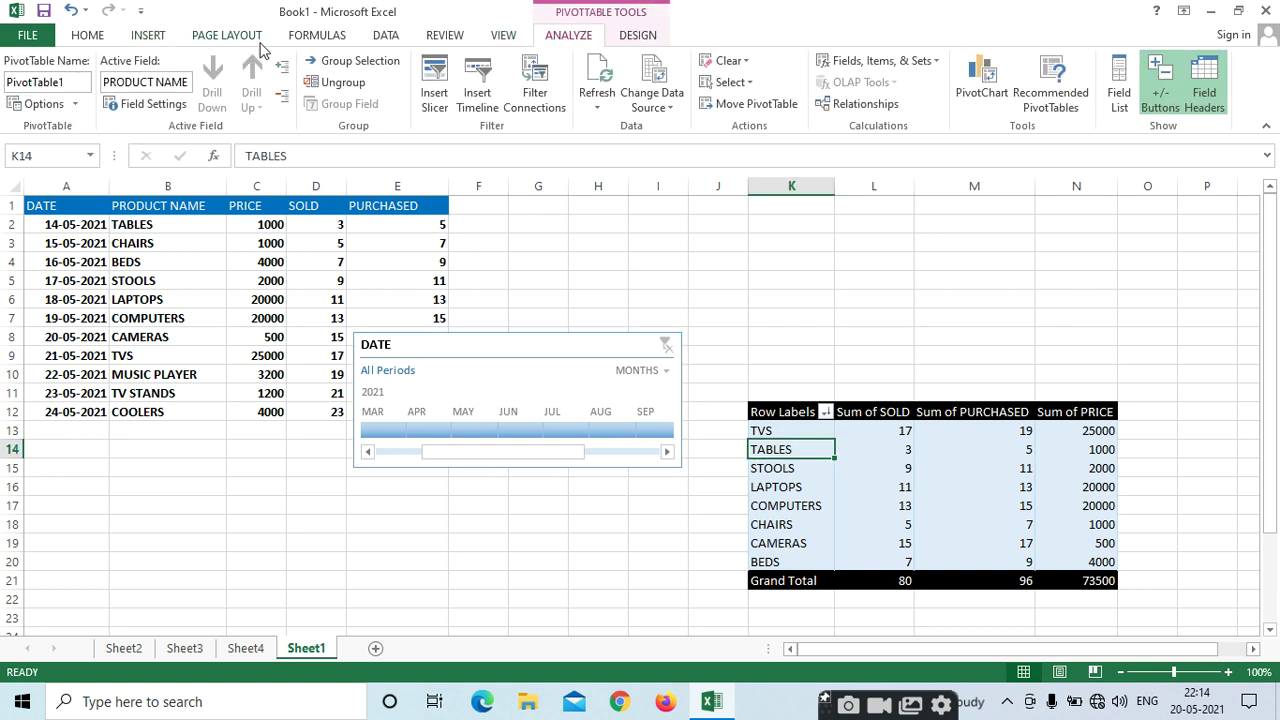
{"action": "left_click", "coordinate": [606, 103]}
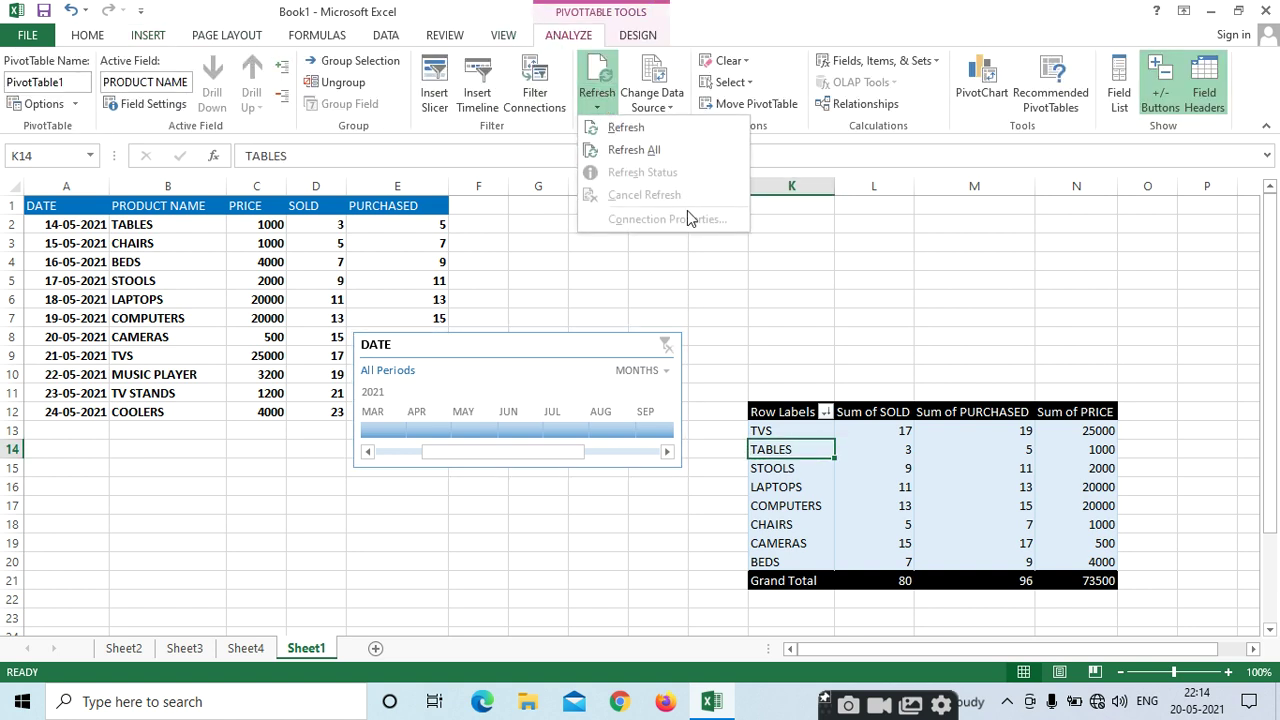
{"action": "left_click", "coordinate": [651, 151]}
{"action": "left_click", "coordinate": [940, 368]}
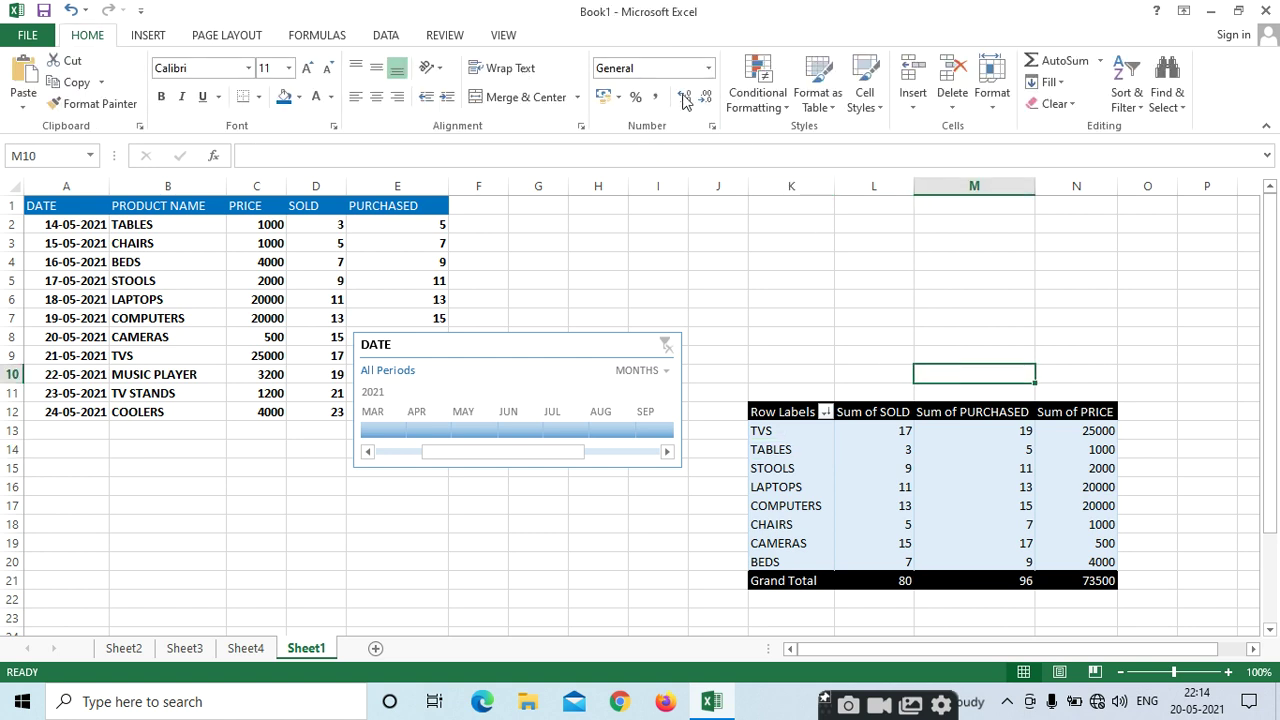
Select the entire PivotTable, then only its values, and finally only its labels.
{"action": "left_click", "coordinate": [903, 449]}
{"action": "left_click", "coordinate": [668, 107]}
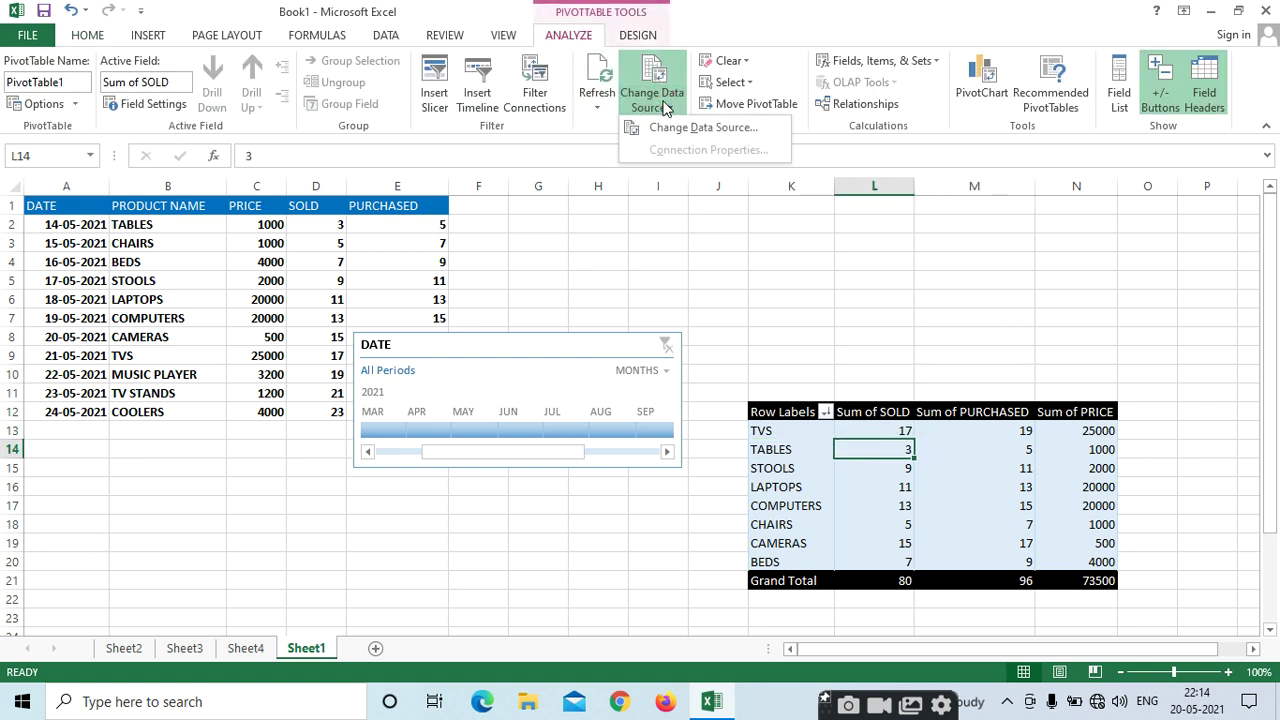
{"action": "left_click", "coordinate": [736, 220]}
{"action": "left_click", "coordinate": [729, 82]}
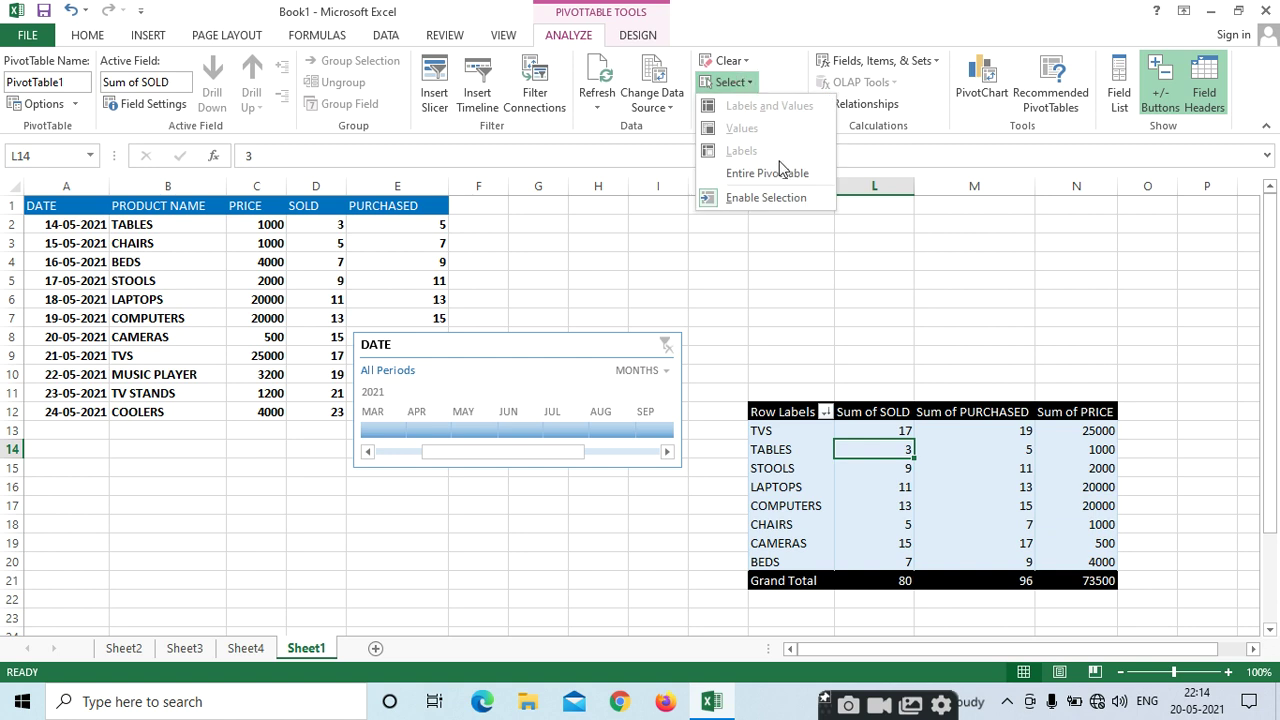
{"action": "left_click", "coordinate": [745, 173]}
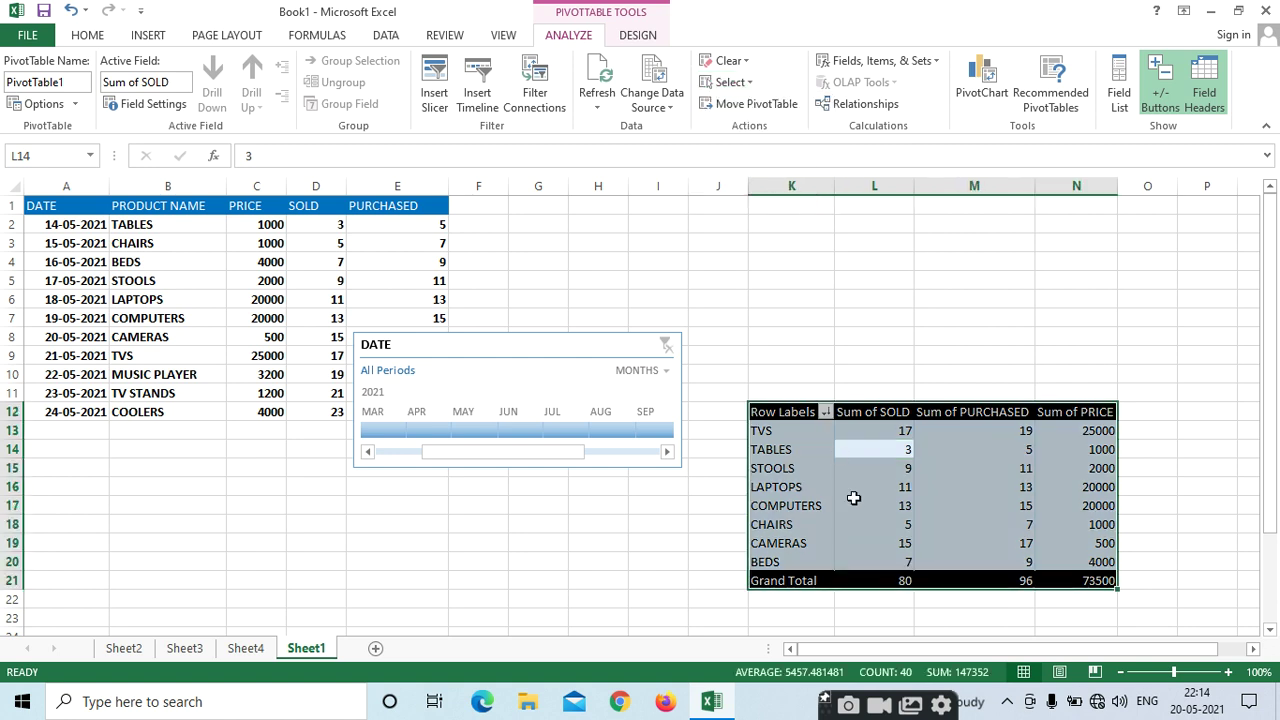
{"action": "left_click", "coordinate": [741, 84]}
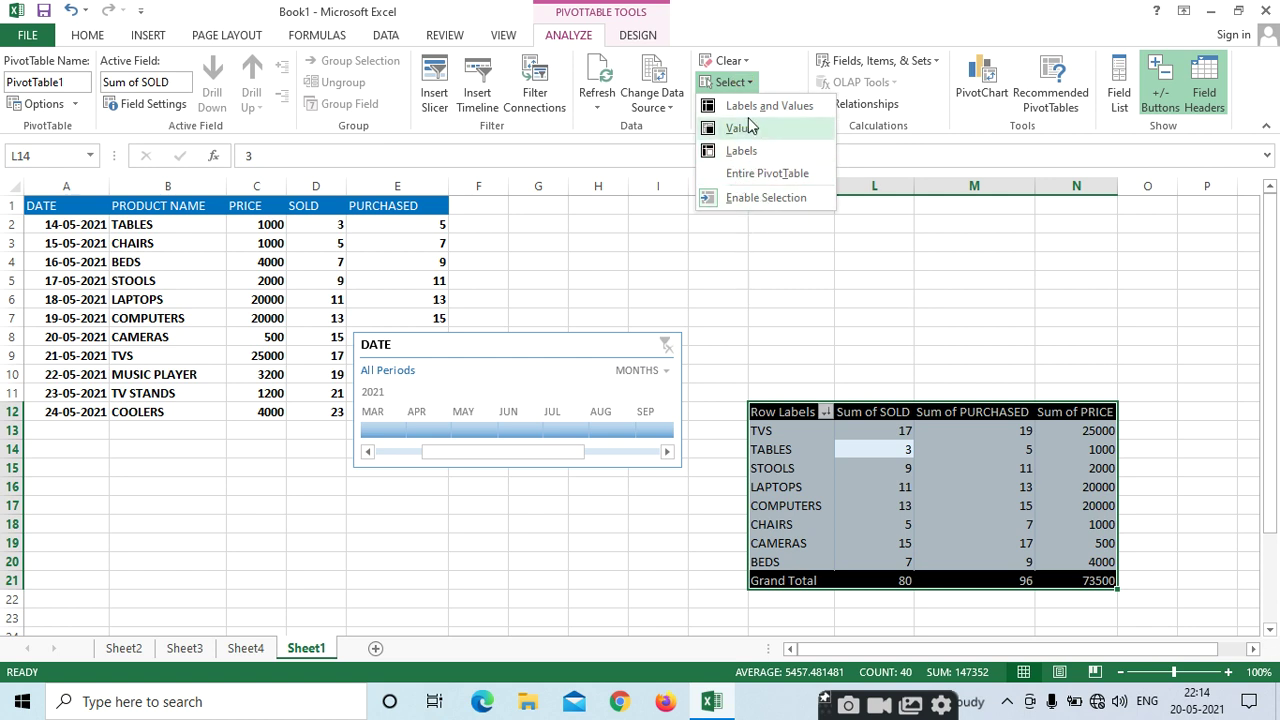
{"action": "left_click", "coordinate": [752, 130]}
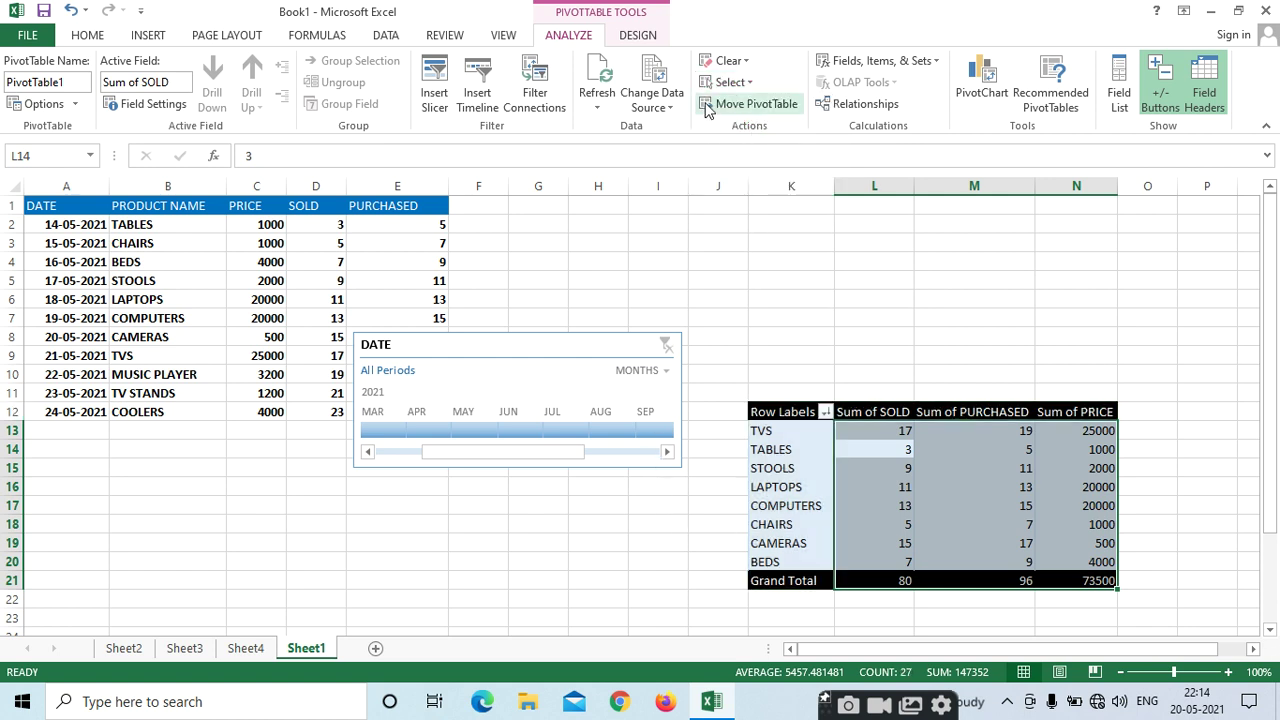
{"action": "left_click", "coordinate": [743, 83]}
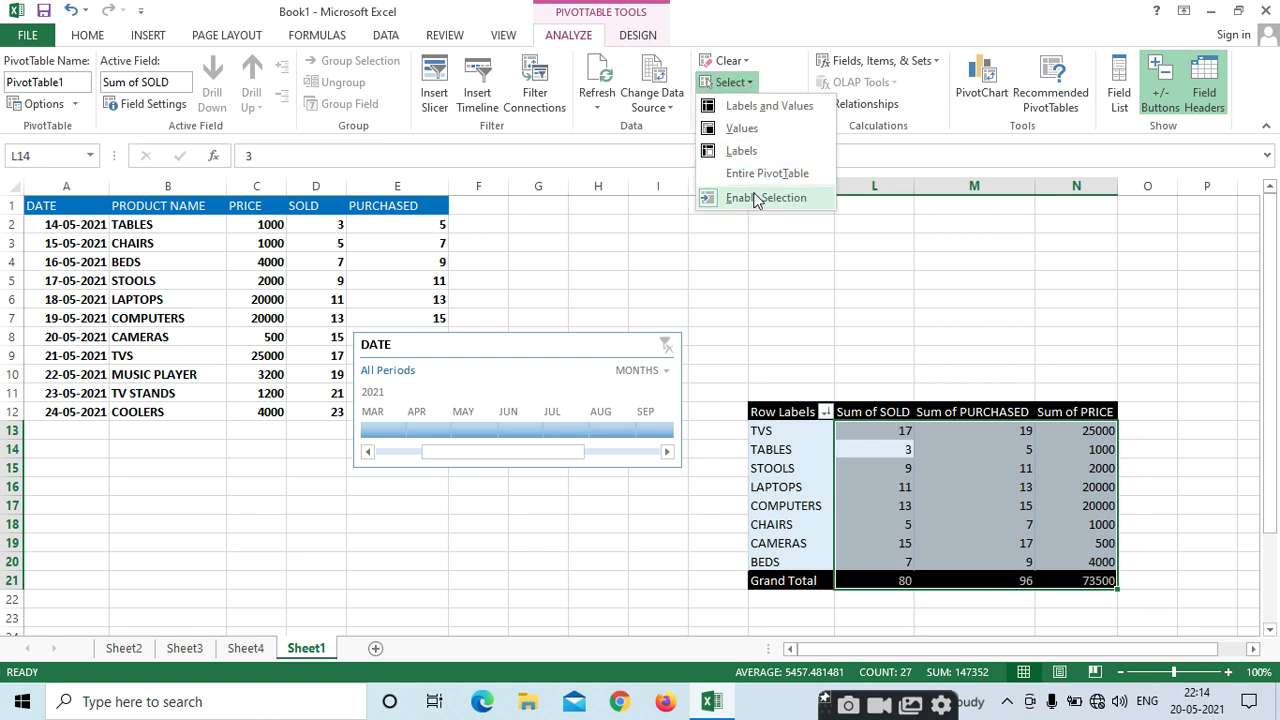
{"action": "left_click", "coordinate": [741, 151]}
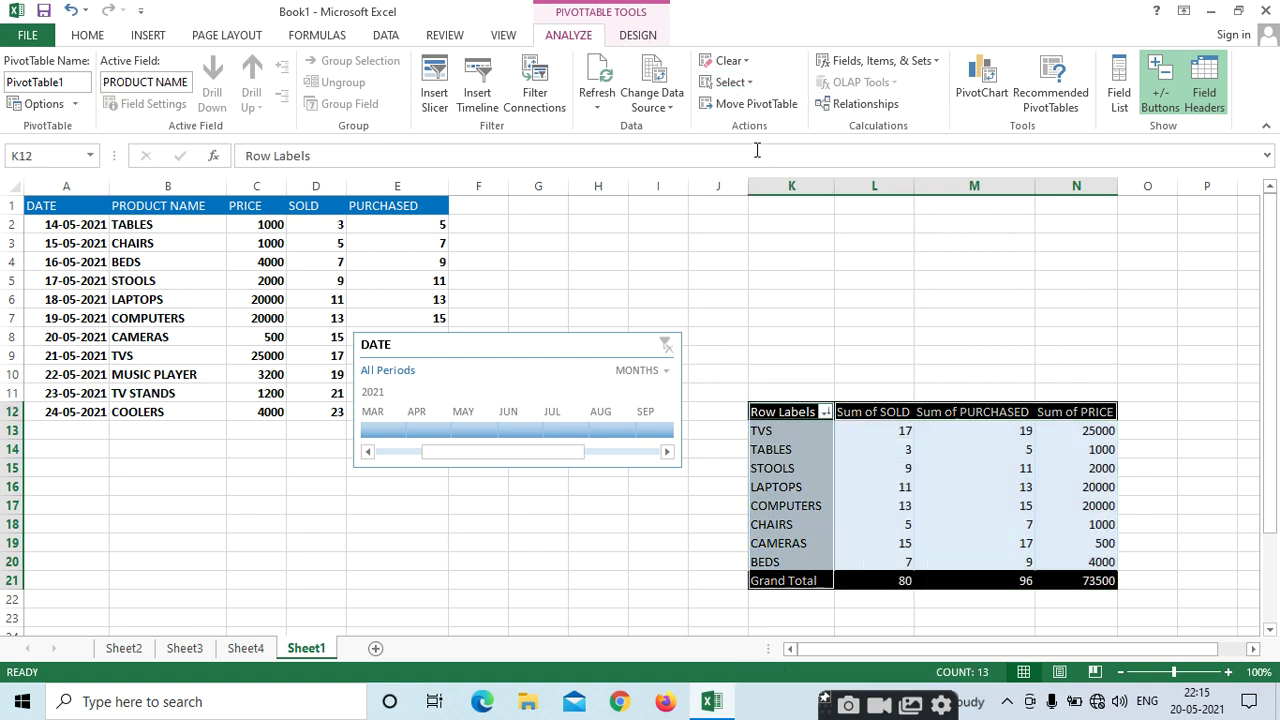
Move the PivotTable from Sheet1 to a new worksheet.
{"action": "left_click", "coordinate": [783, 106]}
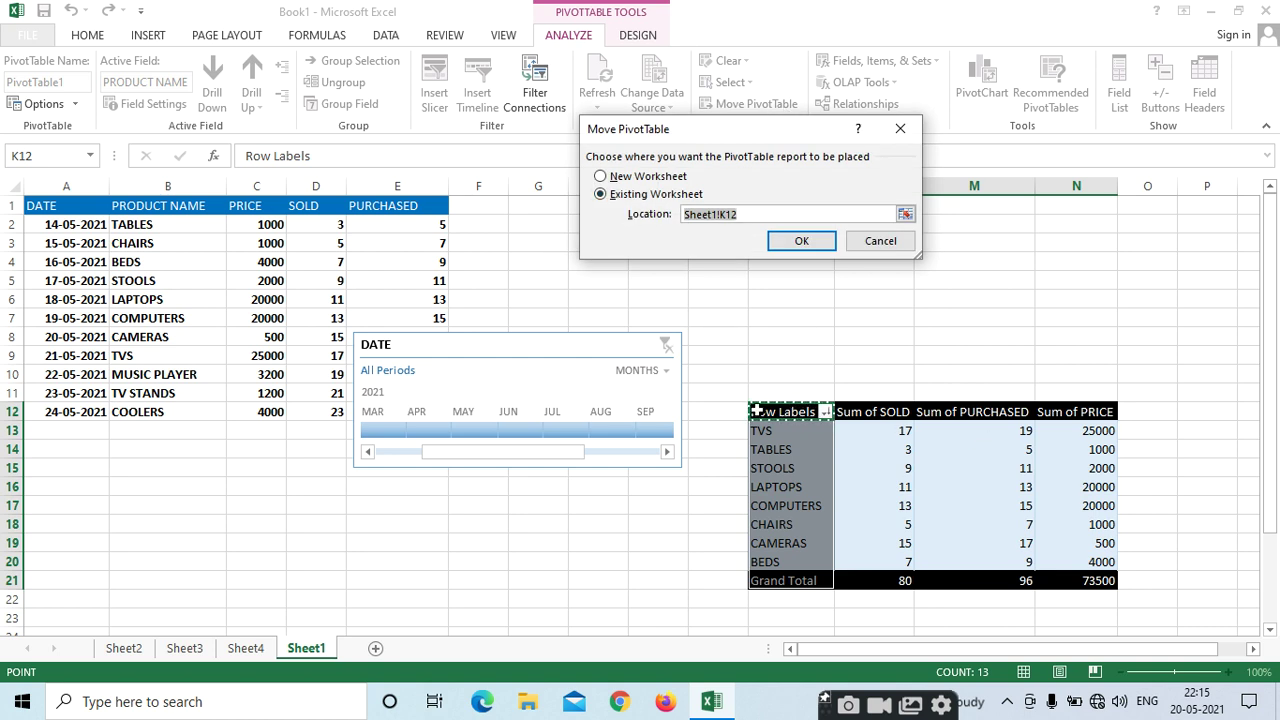
{"action": "left_click_drag", "start_coordinate": [757, 412], "coordinate": [1065, 586]}
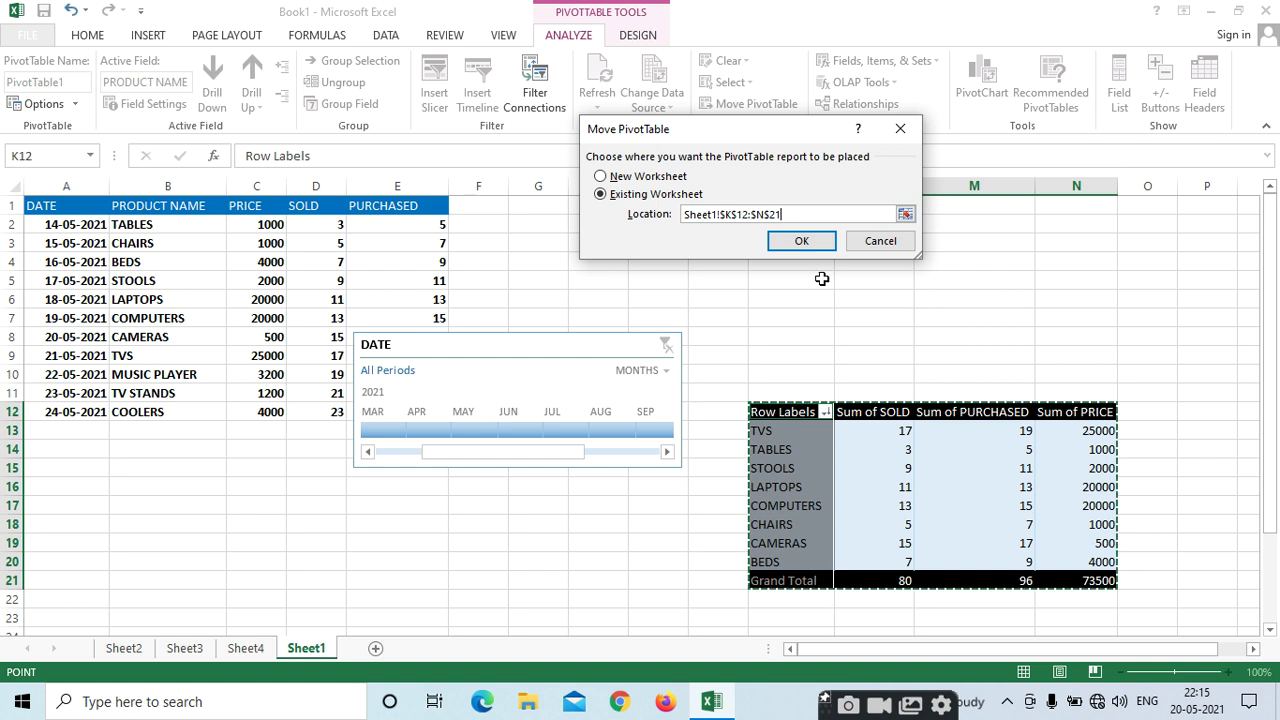
{"action": "left_click", "coordinate": [601, 176]}
{"action": "left_click", "coordinate": [802, 242]}
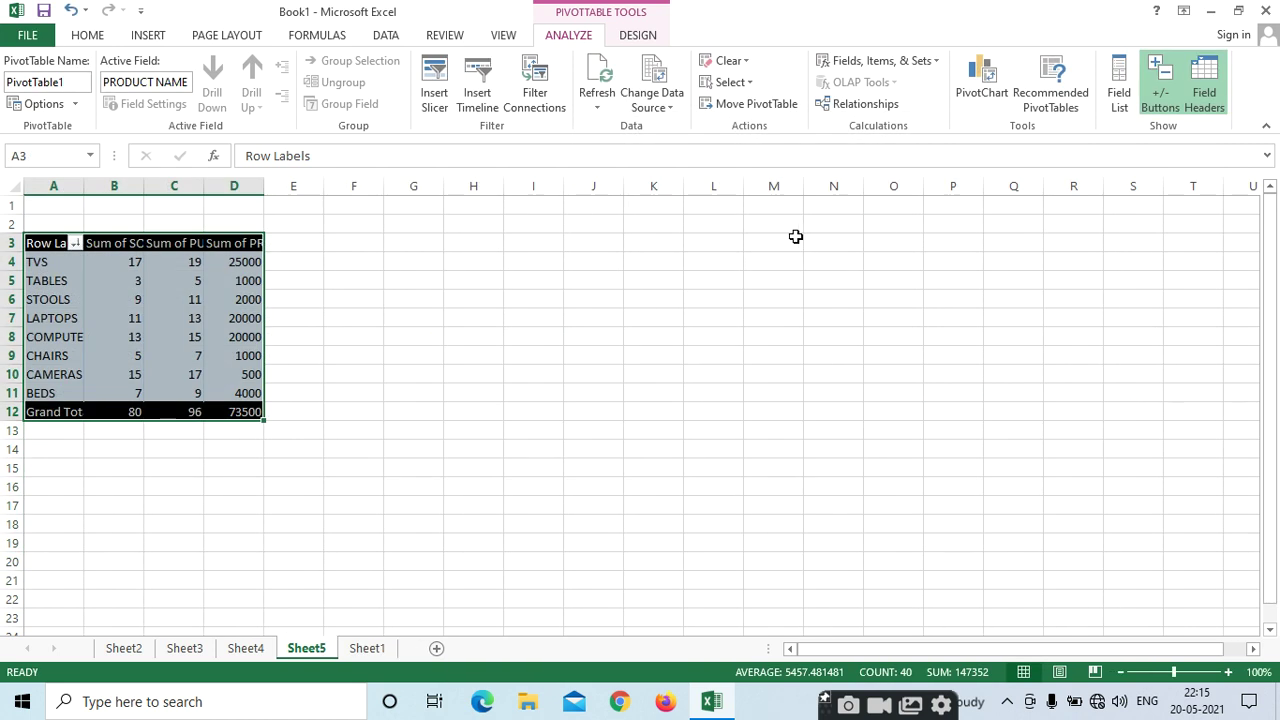
Compare the source data on Sheet1 with the moved PivotTable on Sheet5, ending on Sheet5.
{"action": "left_click", "coordinate": [364, 648]}
{"action": "left_click", "coordinate": [970, 306]}
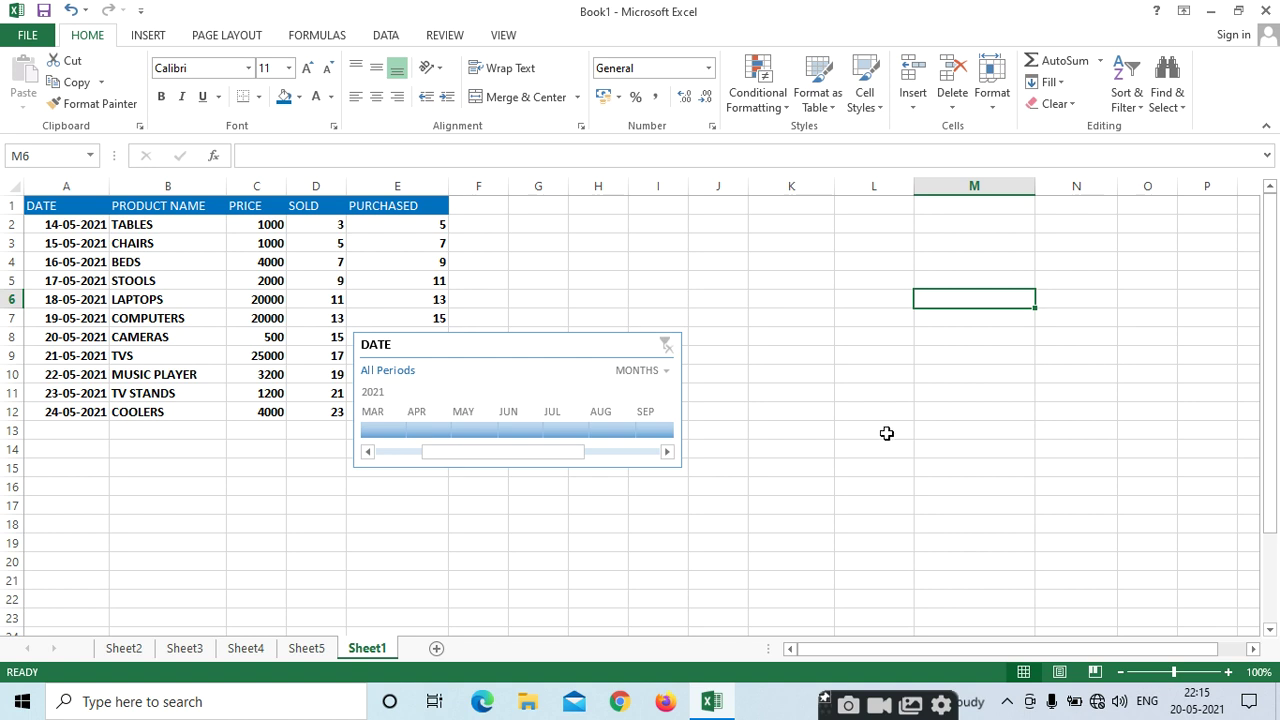
{"action": "left_click", "coordinate": [307, 650]}
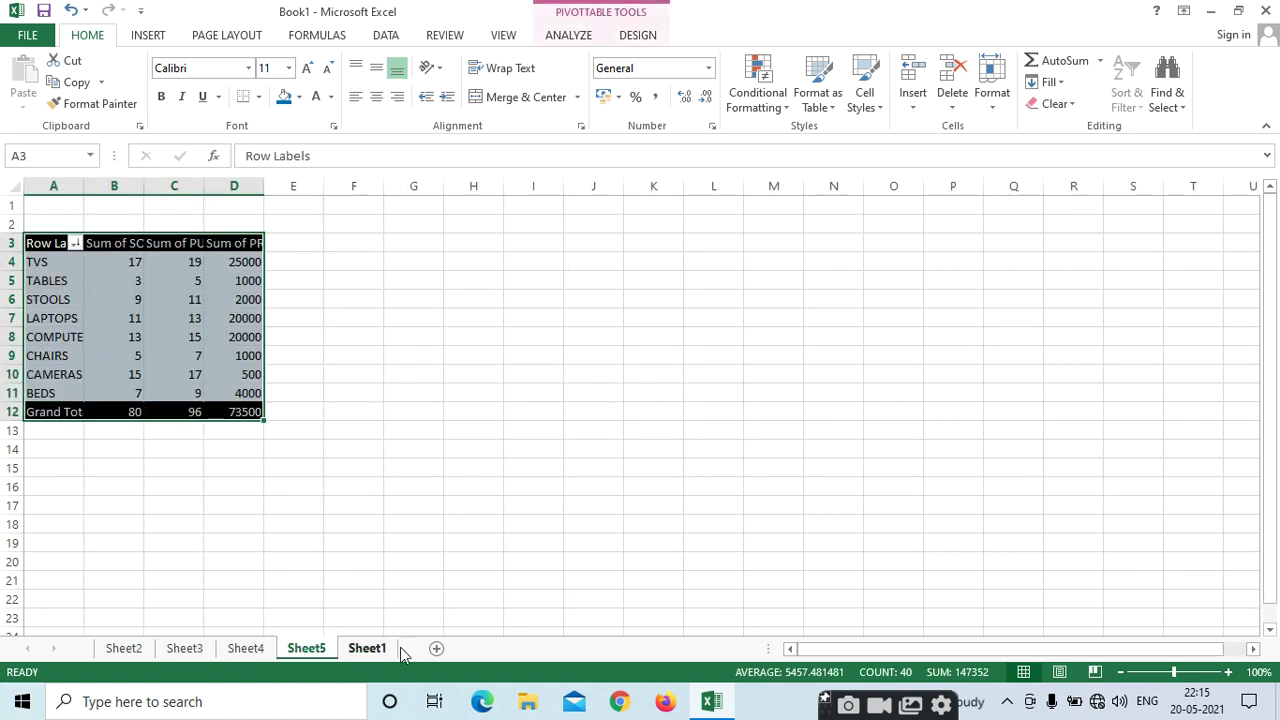
{"action": "left_click", "coordinate": [369, 650]}
{"action": "left_click", "coordinate": [209, 284]}
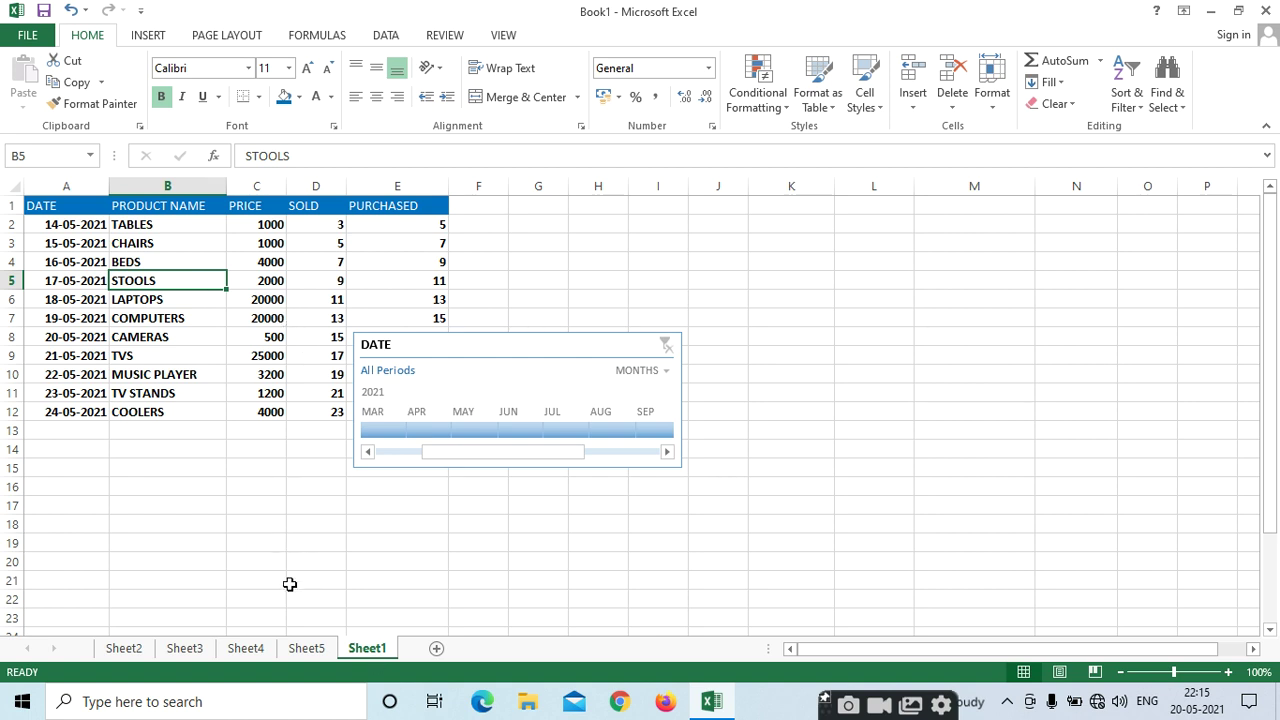
{"action": "left_click", "coordinate": [306, 650]}
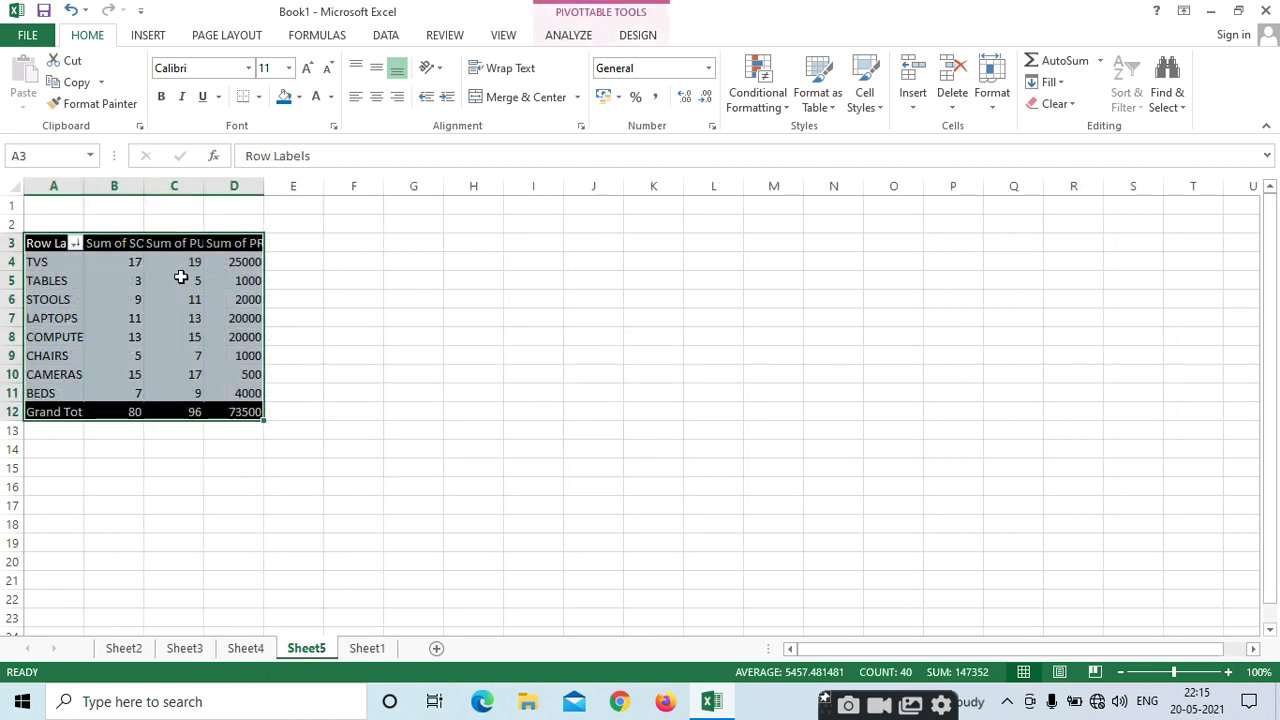
Widen the Sum of PURCHASED and Sum of SOLD columns of the moved PivotTable so their headers fit.
{"action": "left_click_drag", "start_coordinate": [160, 243], "coordinate": [230, 243]}
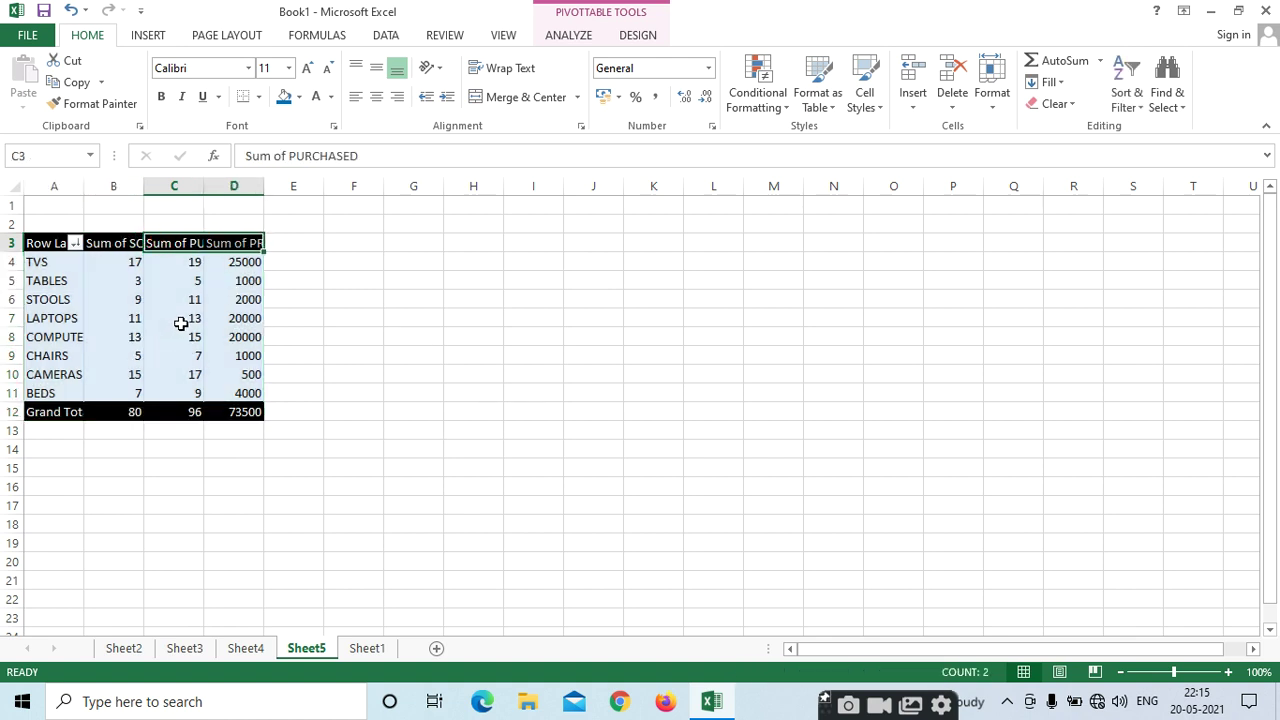
{"action": "left_click_drag", "start_coordinate": [204, 191], "coordinate": [372, 190]}
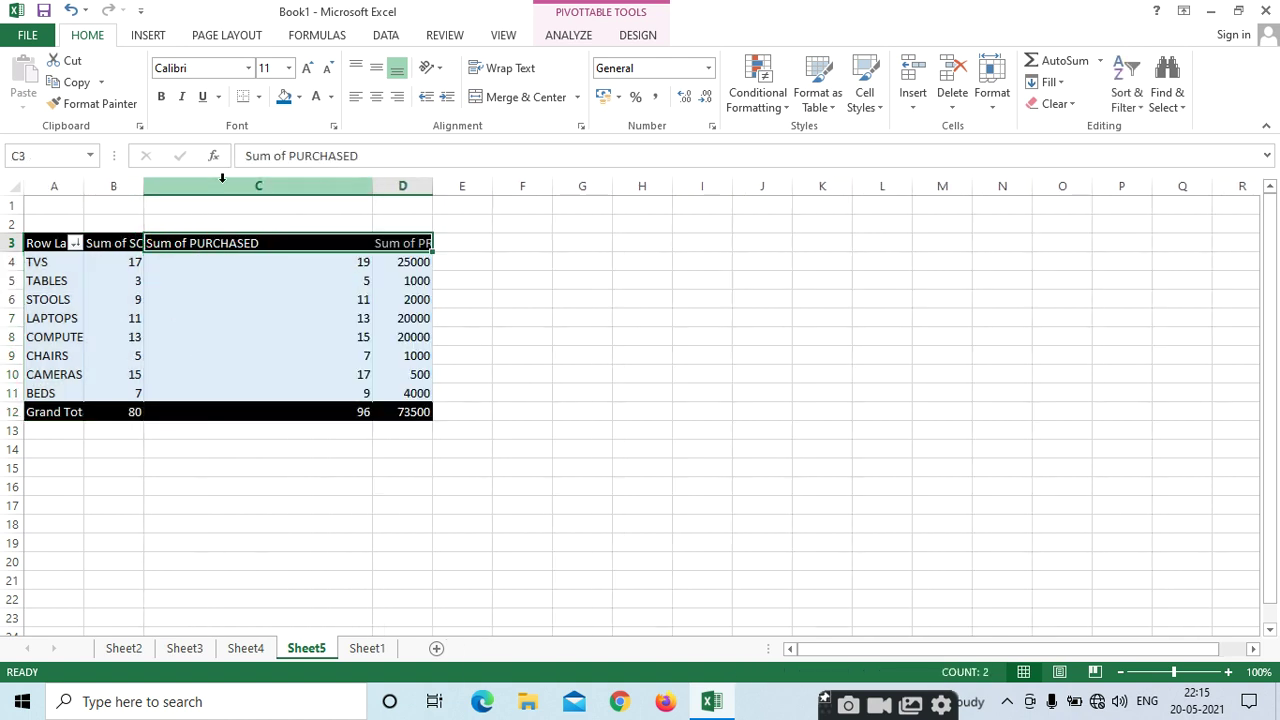
{"action": "left_click_drag", "start_coordinate": [147, 190], "coordinate": [256, 189]}
Drill into the COMPUTERS record from its Sum of SOLD value, widen the detail table's DATE column and return to Sheet5.
{"action": "double_click", "coordinate": [243, 339]}
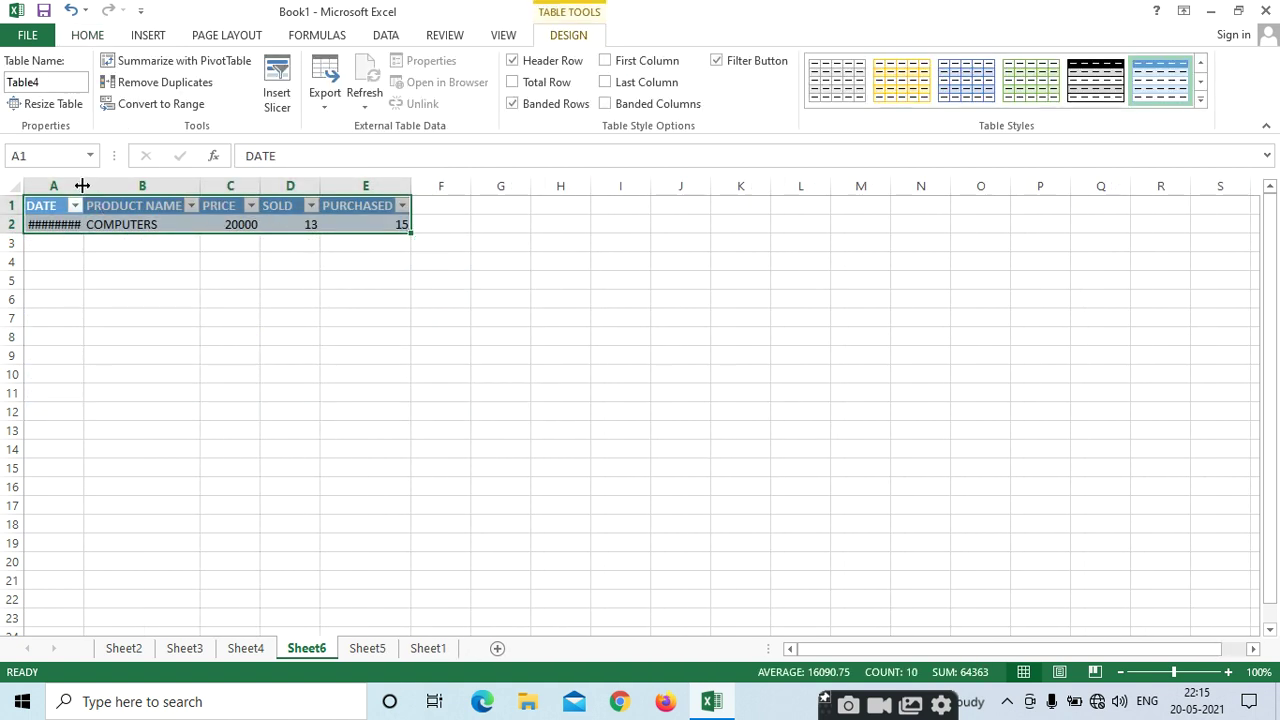
{"action": "left_click_drag", "start_coordinate": [82, 186], "coordinate": [165, 186]}
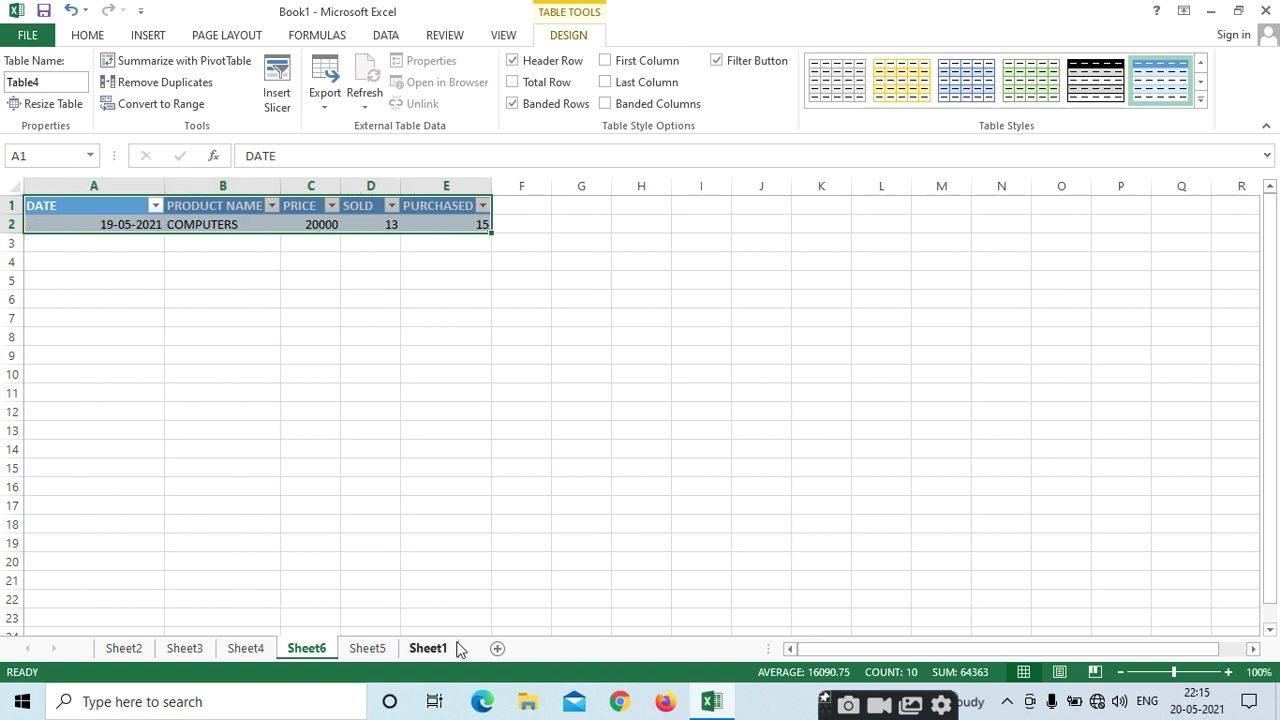
{"action": "left_click", "coordinate": [366, 648]}
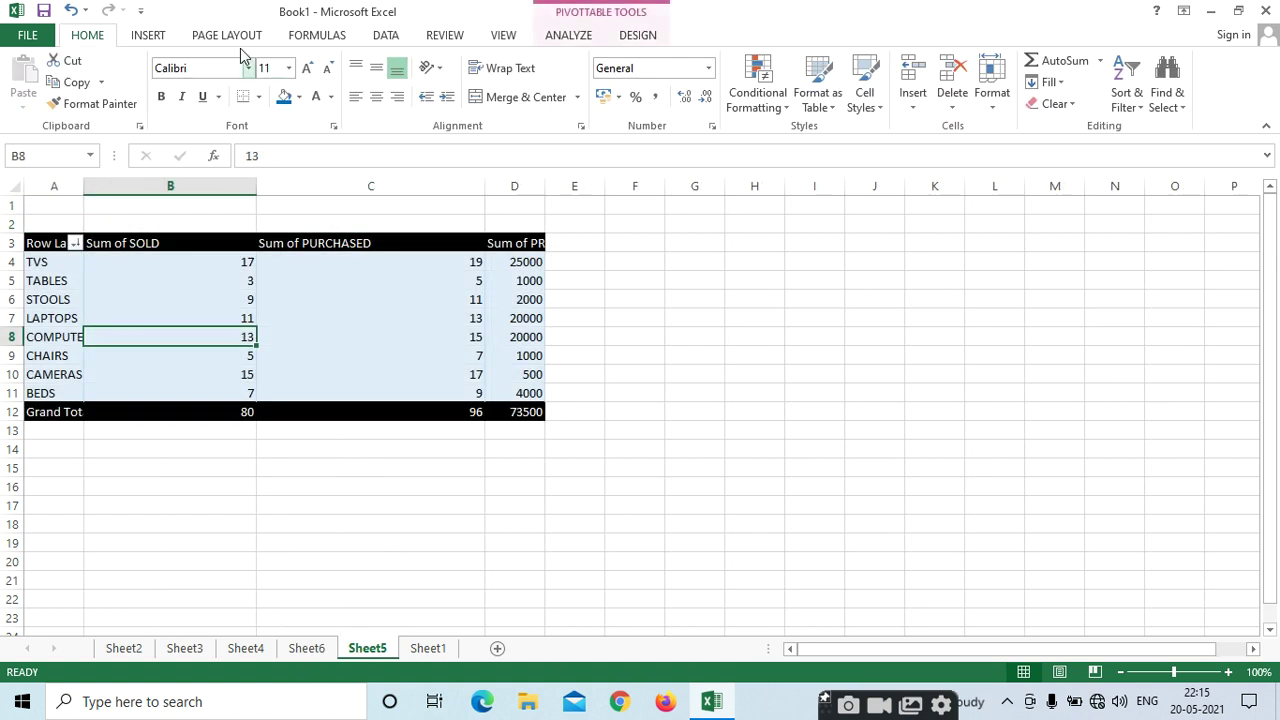
Insert a Clustered Bar PivotChart from the PivotTable and place it in the empty area below and right of the table.
{"action": "left_click", "coordinate": [565, 37]}
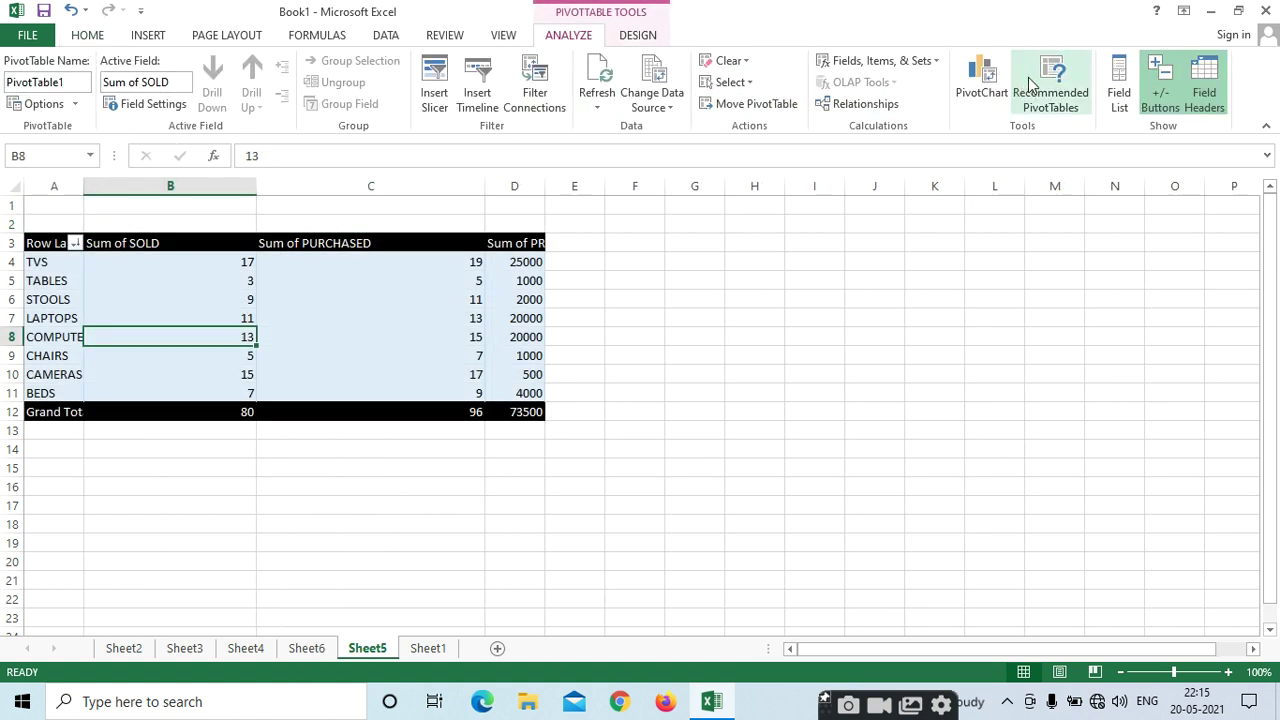
{"action": "left_click", "coordinate": [968, 82]}
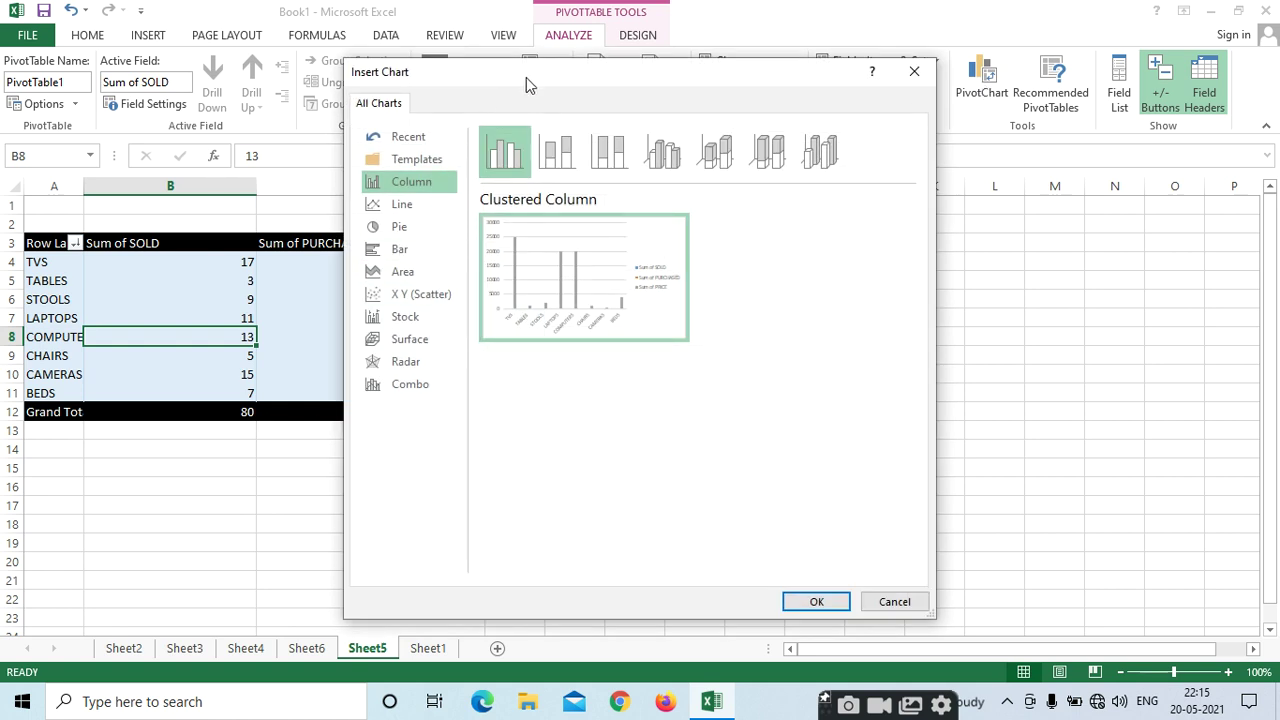
{"action": "left_click_drag", "start_coordinate": [559, 75], "coordinate": [876, 30]}
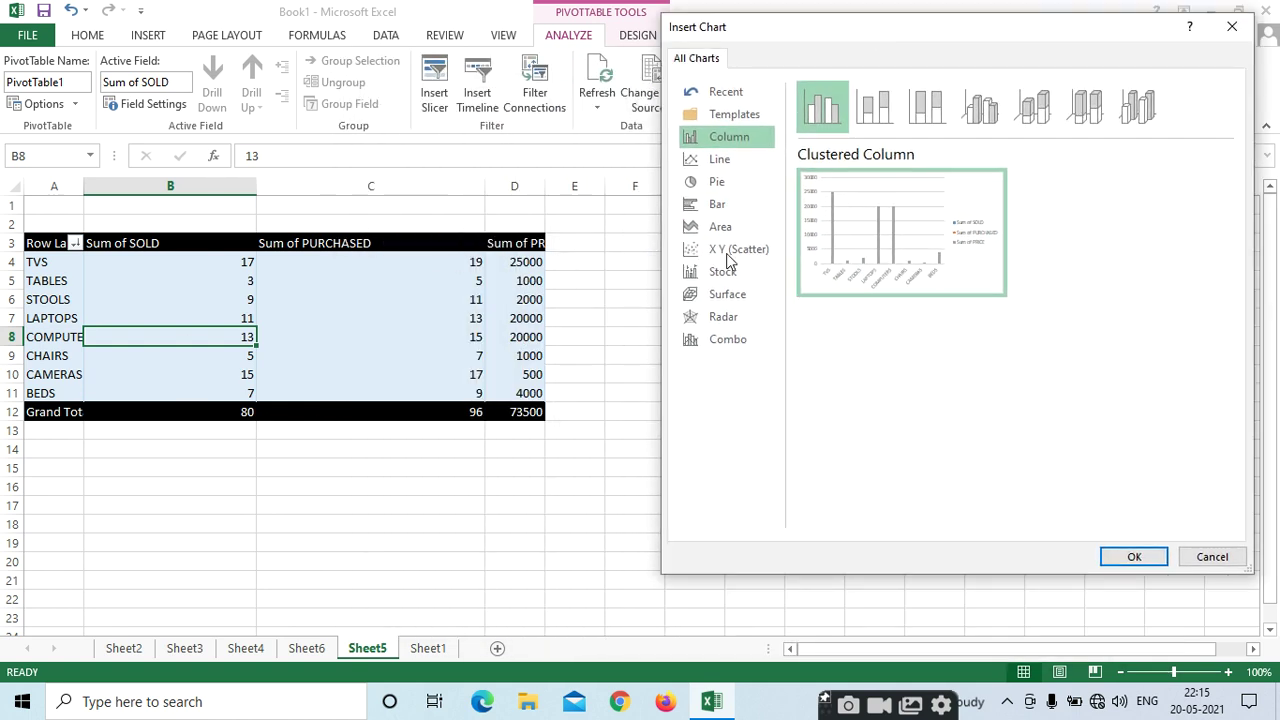
{"action": "left_click", "coordinate": [718, 207]}
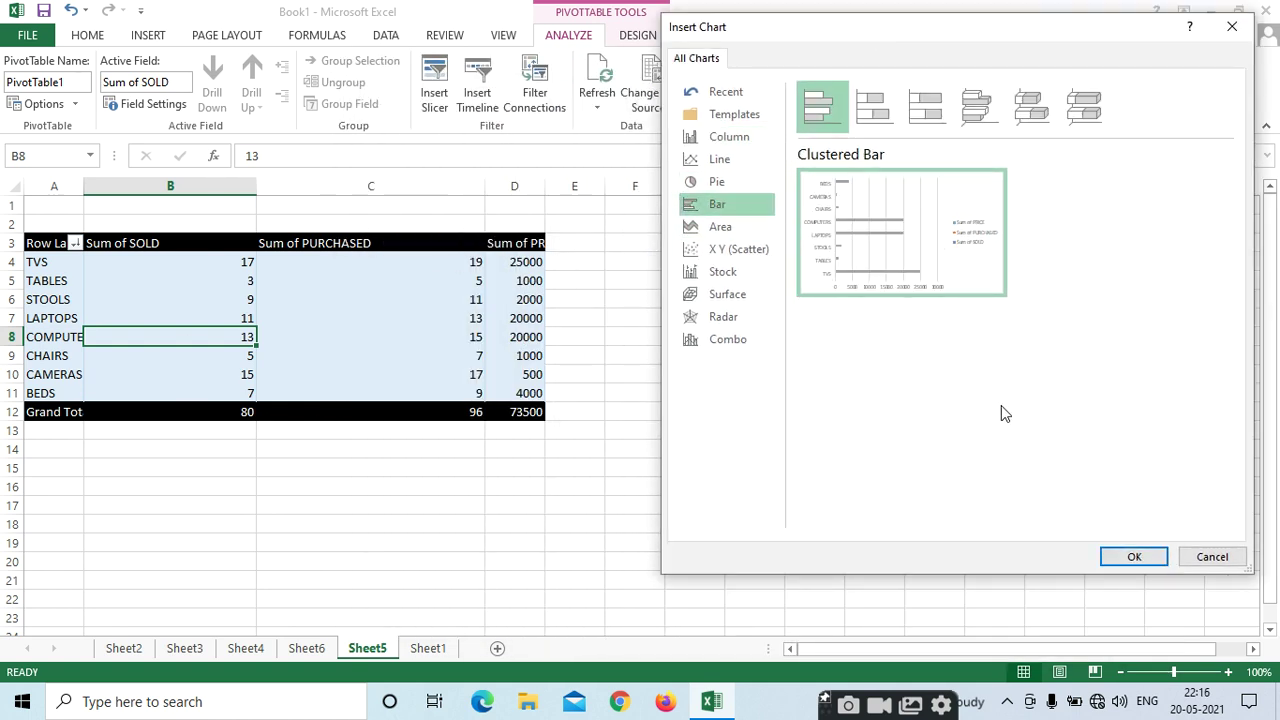
{"action": "left_click", "coordinate": [1110, 557]}
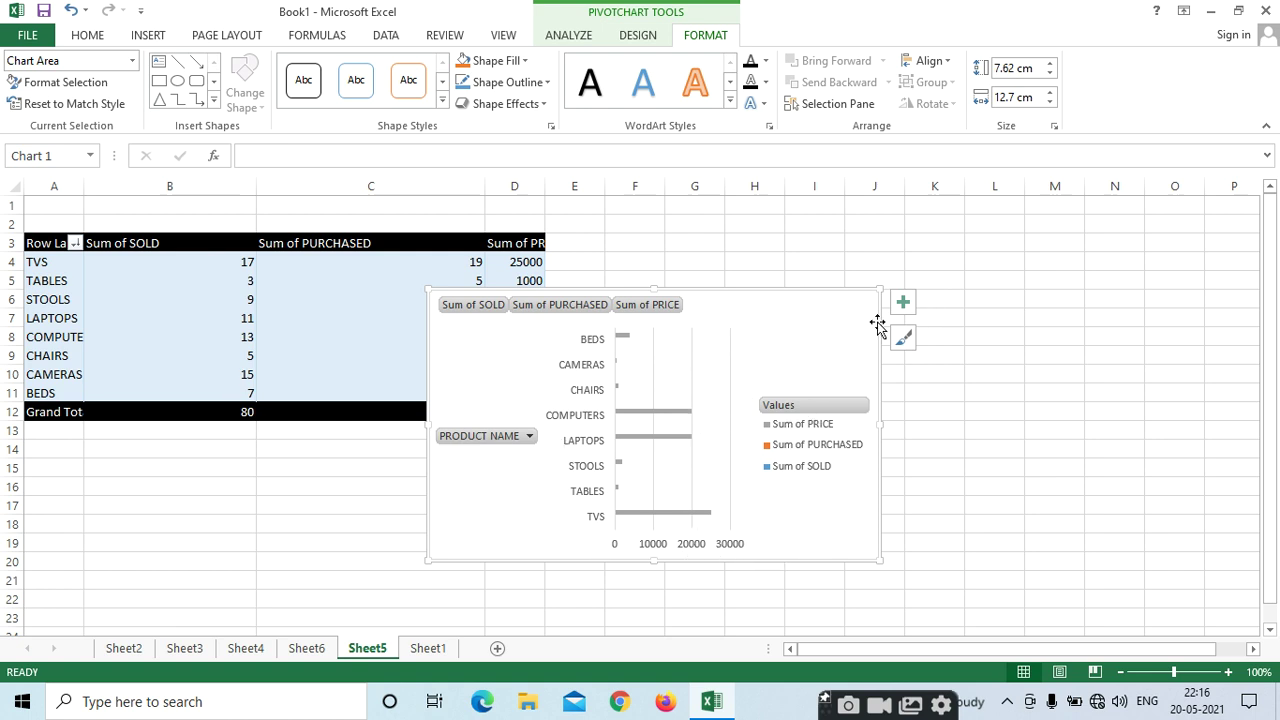
{"action": "left_click_drag", "start_coordinate": [817, 309], "coordinate": [1160, 494]}
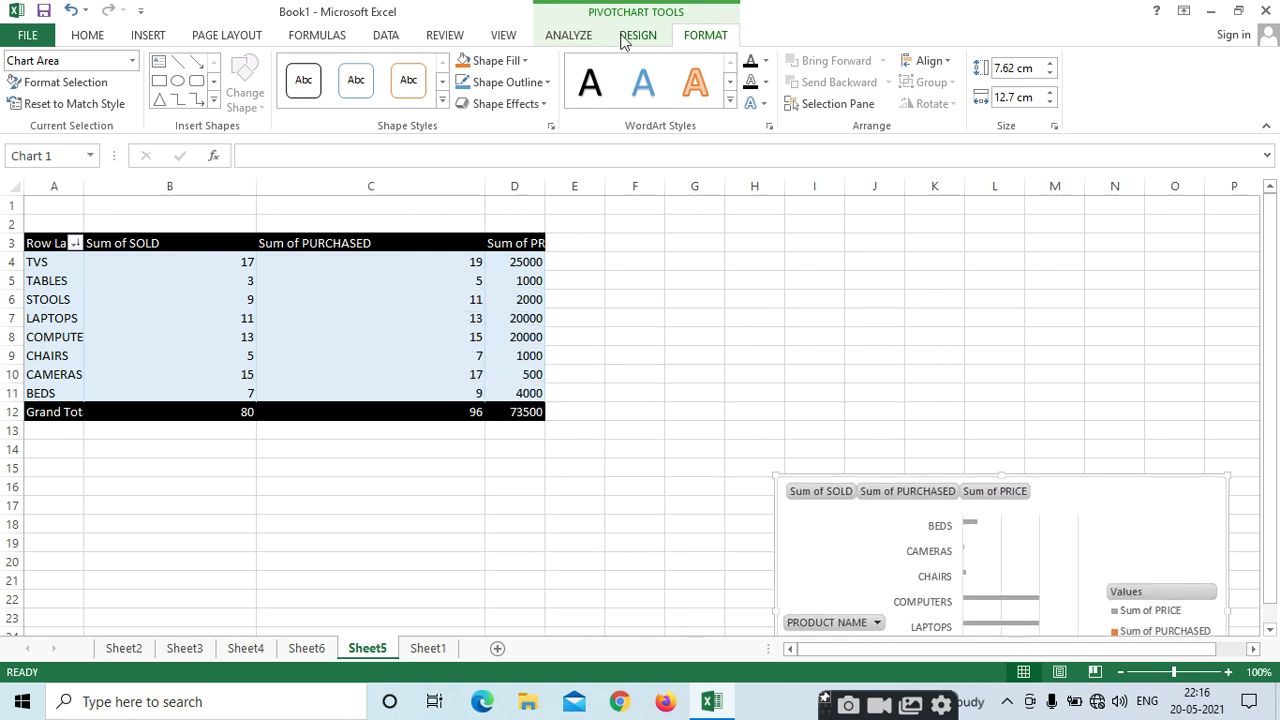
Show the PivotChart's field list and remove the PRODUCT NAME field, then add it back.
{"action": "left_click", "coordinate": [582, 37]}
{"action": "left_click", "coordinate": [929, 97]}
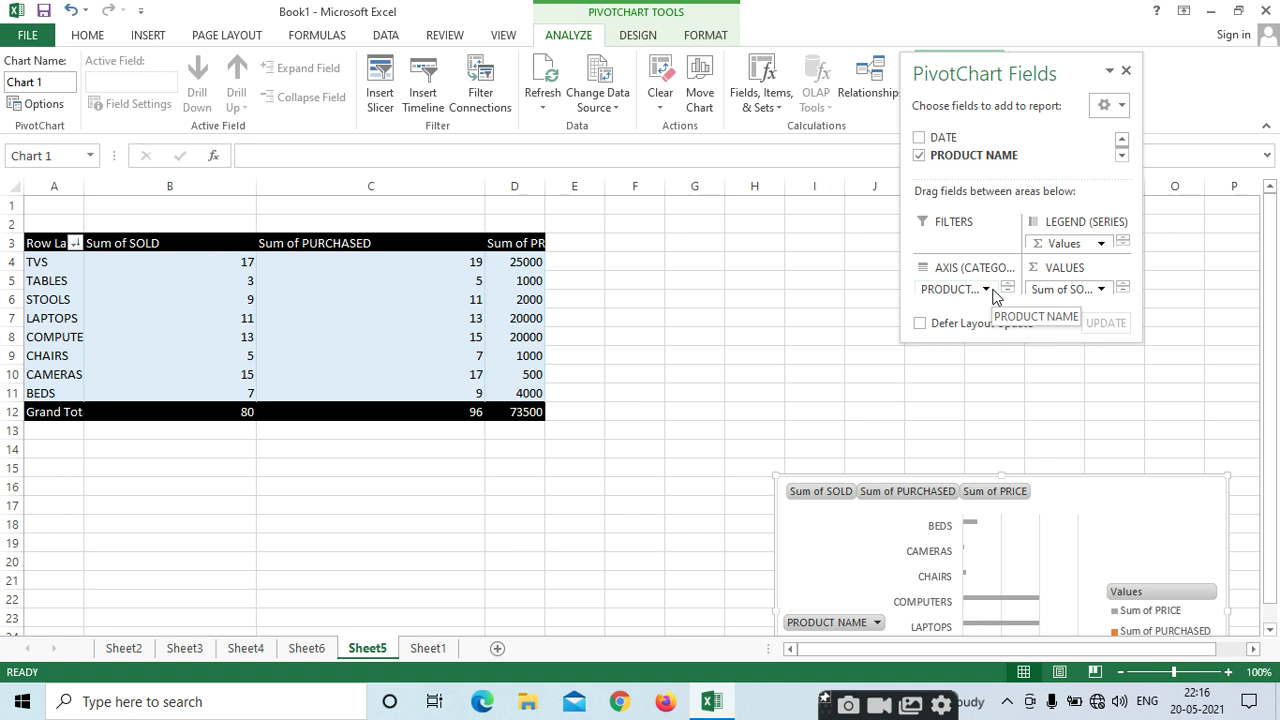
{"action": "left_click", "coordinate": [919, 156]}
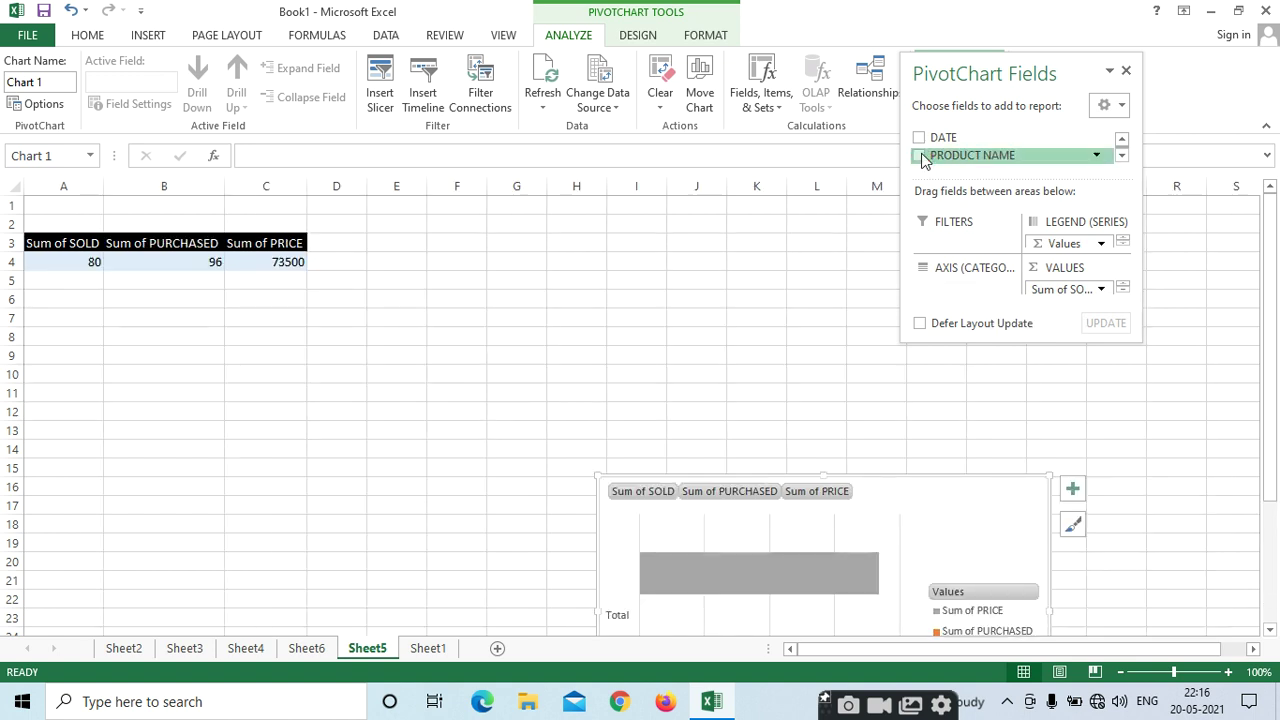
{"action": "left_click", "coordinate": [919, 156]}
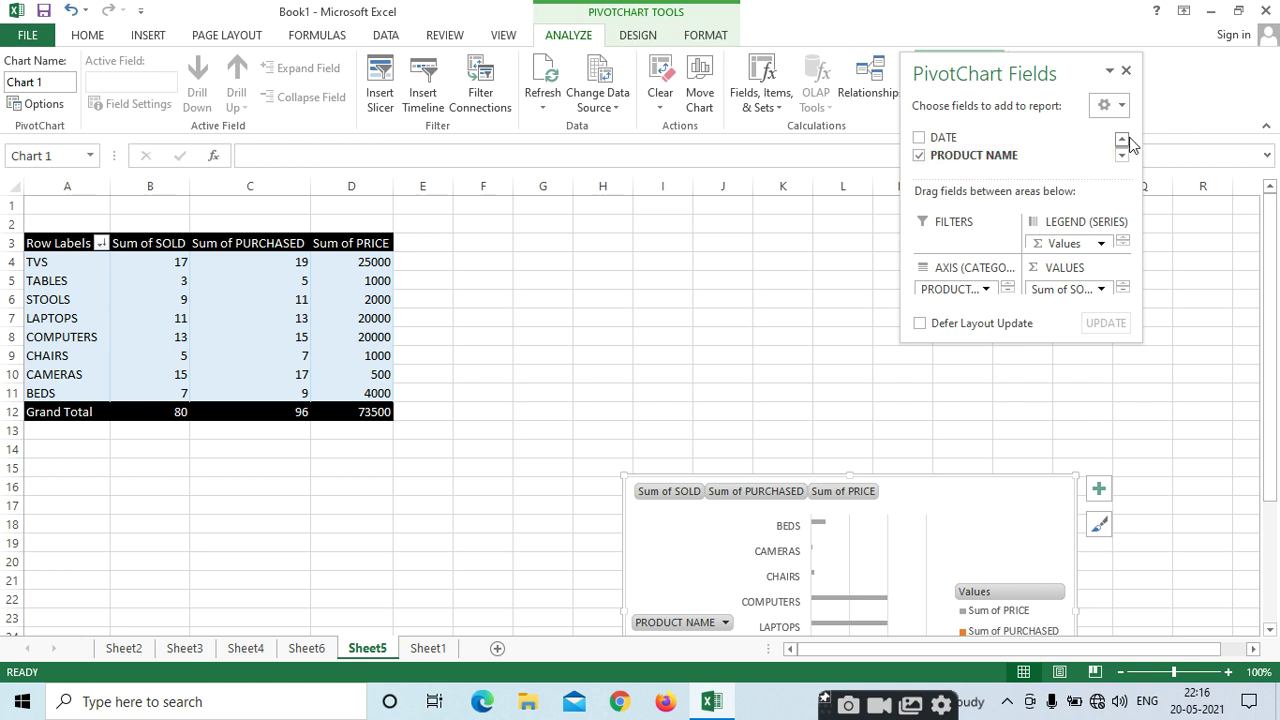
Remove the SOLD and PURCHASED fields from the PivotChart, keeping PRODUCT NAME and PRICE.
{"action": "left_click", "coordinate": [1122, 155]}
{"action": "left_click", "coordinate": [1122, 155]}
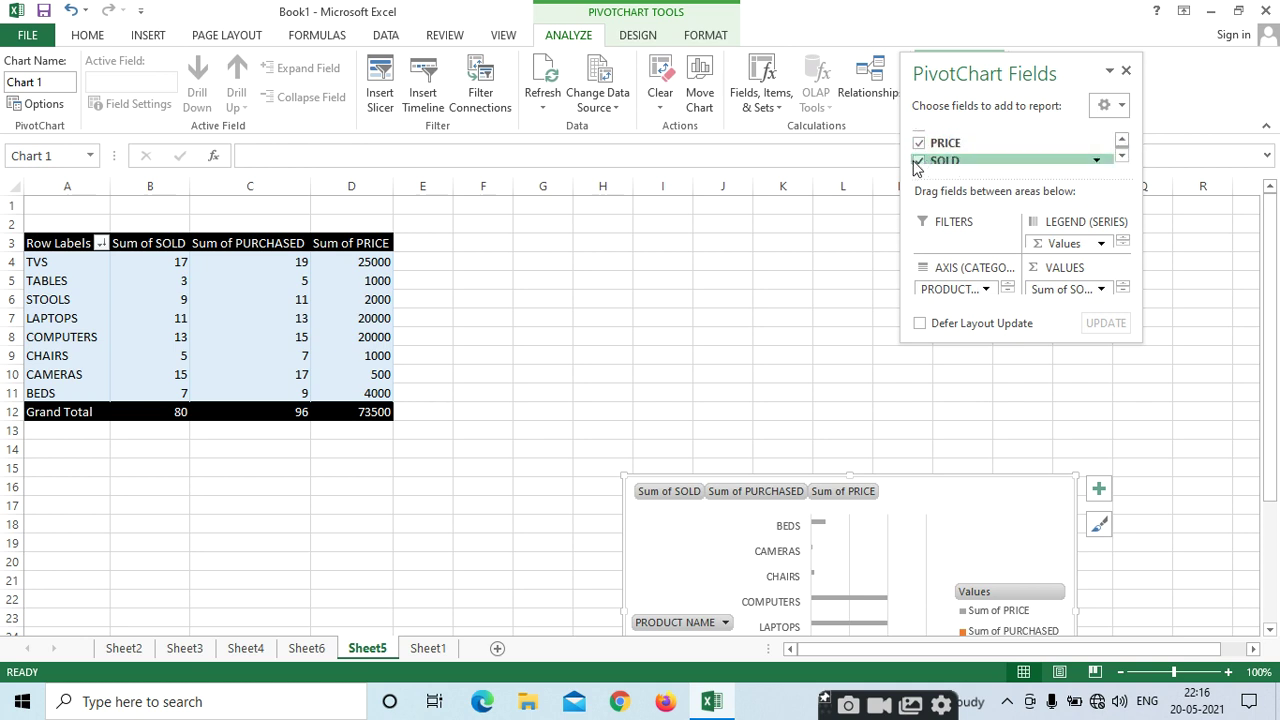
{"action": "left_click", "coordinate": [918, 161]}
{"action": "left_click", "coordinate": [1121, 155]}
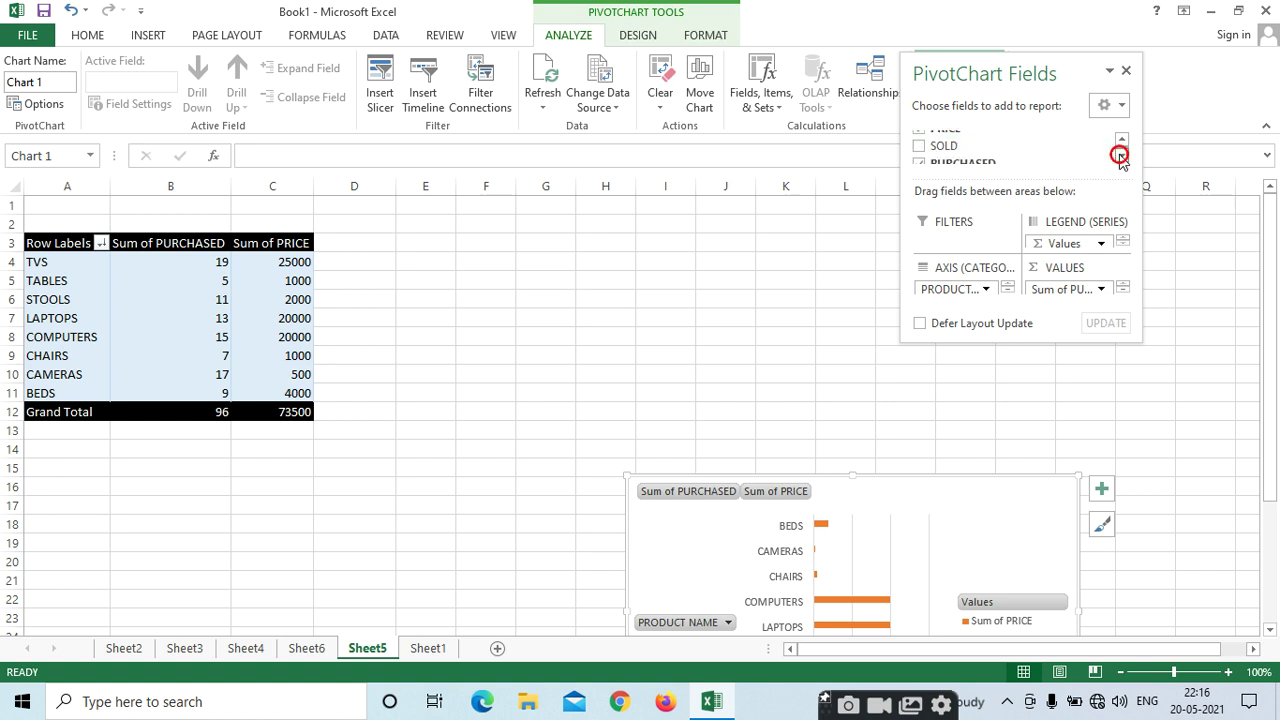
{"action": "left_click", "coordinate": [1121, 155]}
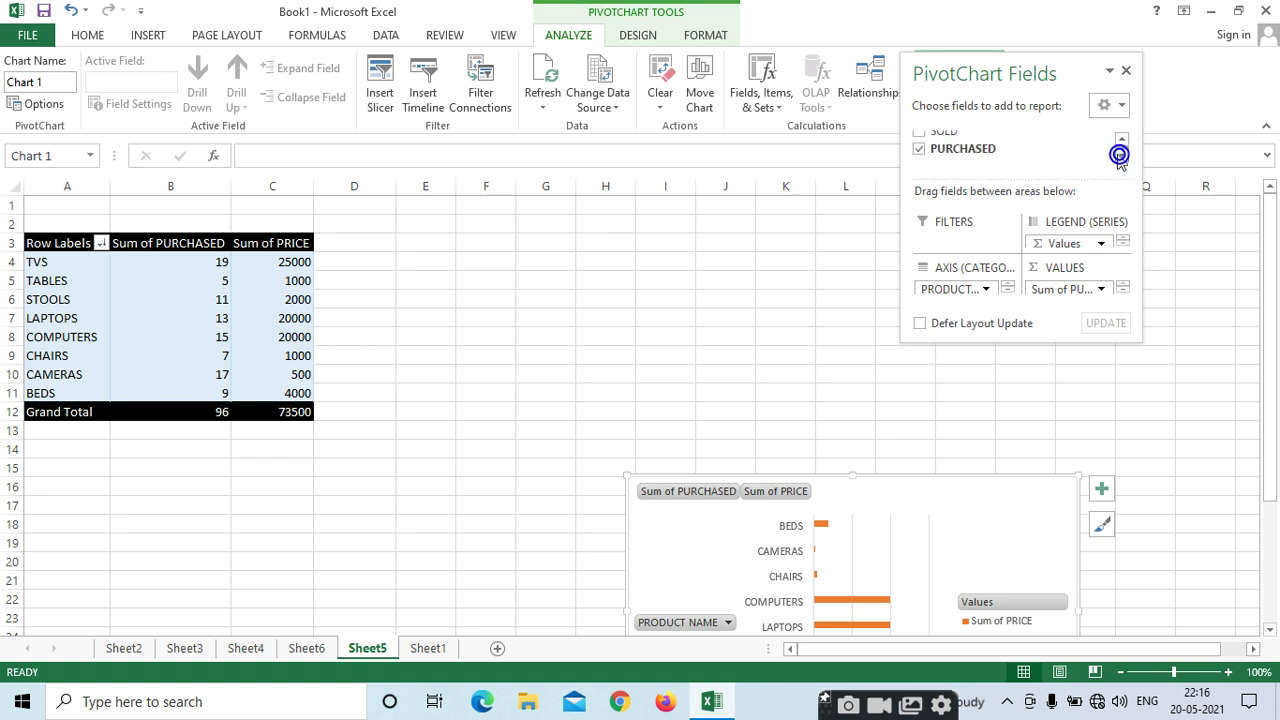
{"action": "left_click", "coordinate": [919, 149]}
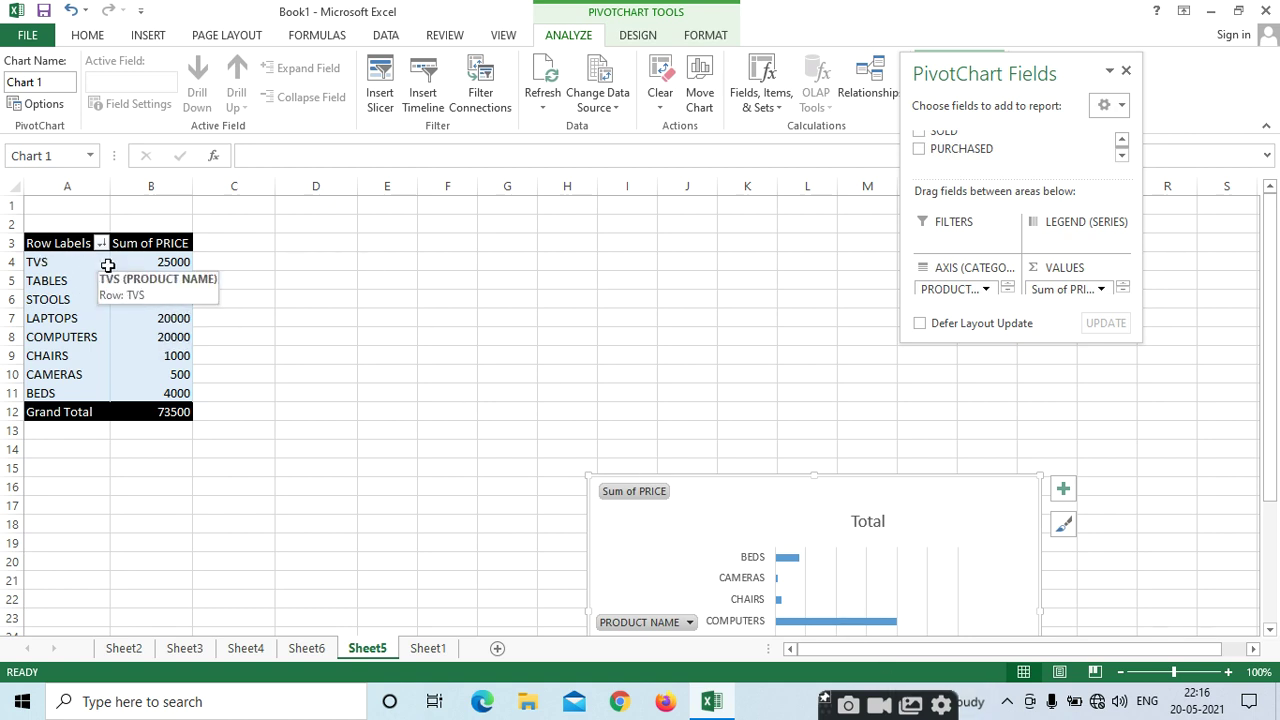
Review the products and their Sum of PRICE values in the PivotTable, from TVS down to COMPUTERS.
{"action": "left_click", "coordinate": [164, 263]}
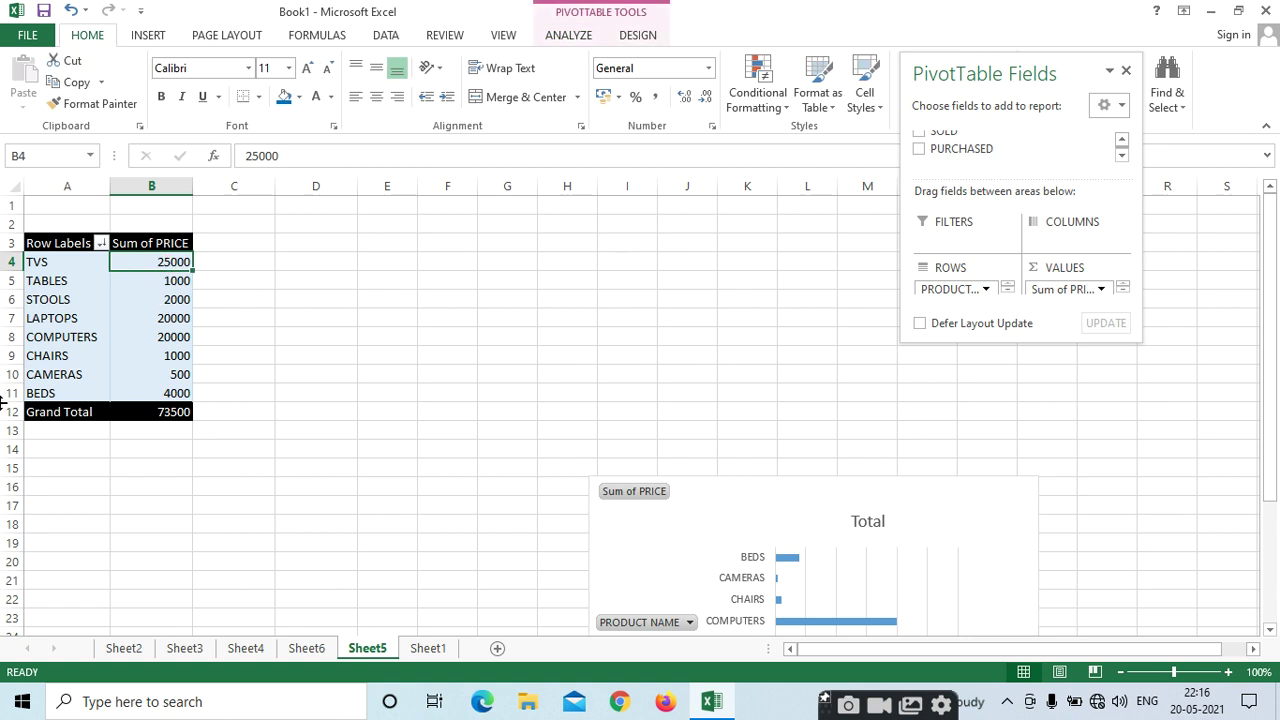
{"action": "left_click", "coordinate": [67, 282]}
{"action": "left_click", "coordinate": [167, 285]}
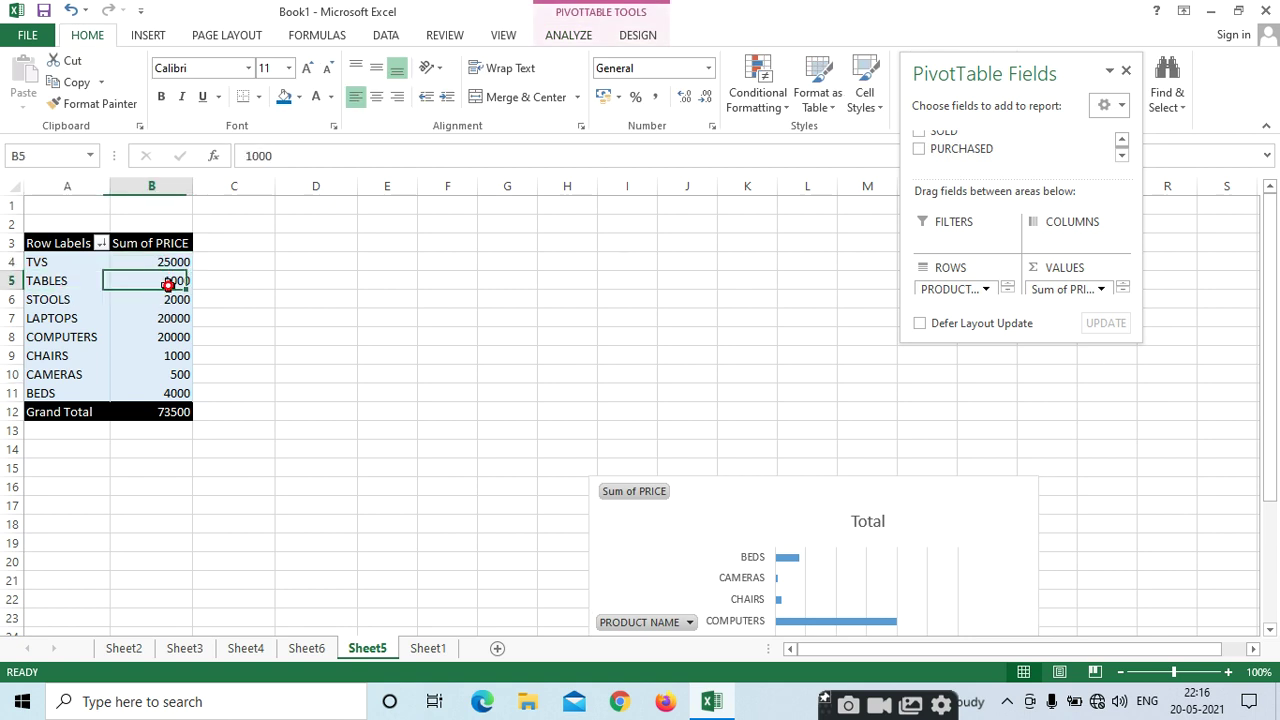
{"action": "left_click", "coordinate": [70, 302]}
{"action": "left_click", "coordinate": [158, 318]}
{"action": "left_click", "coordinate": [84, 334]}
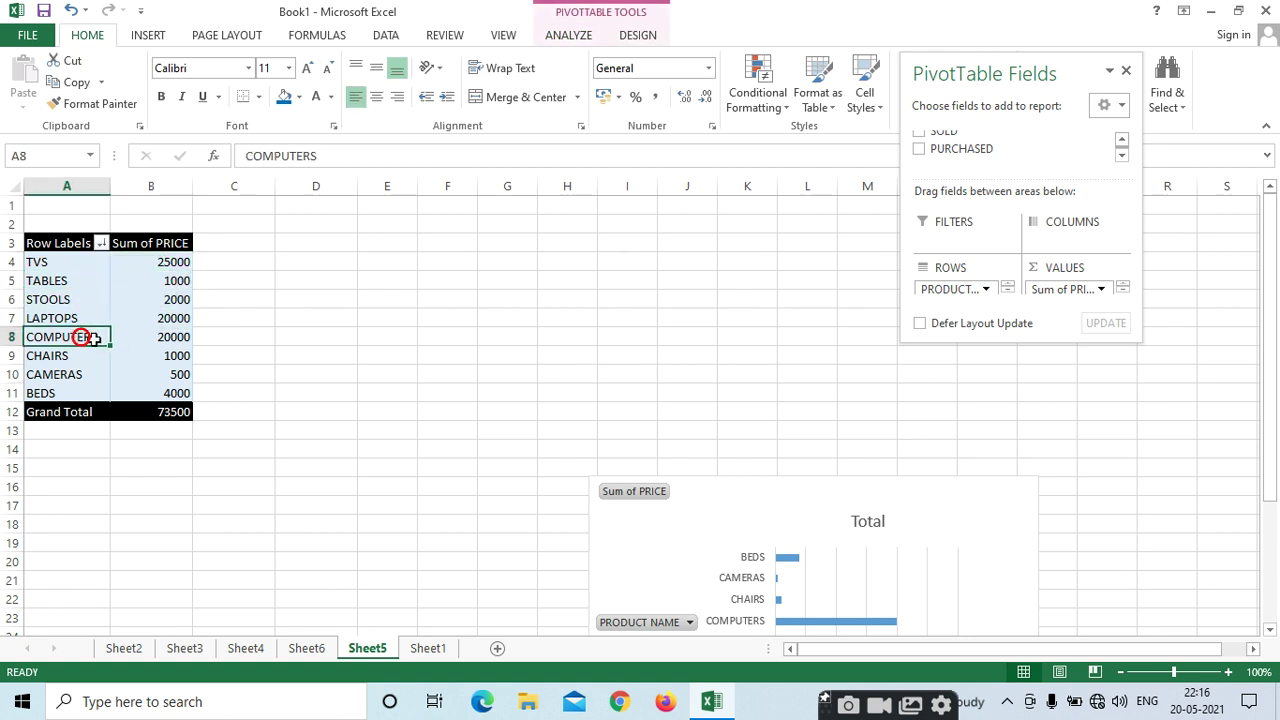
Bring up the PivotTable's design options and close its field list.
{"action": "left_click", "coordinate": [140, 336]}
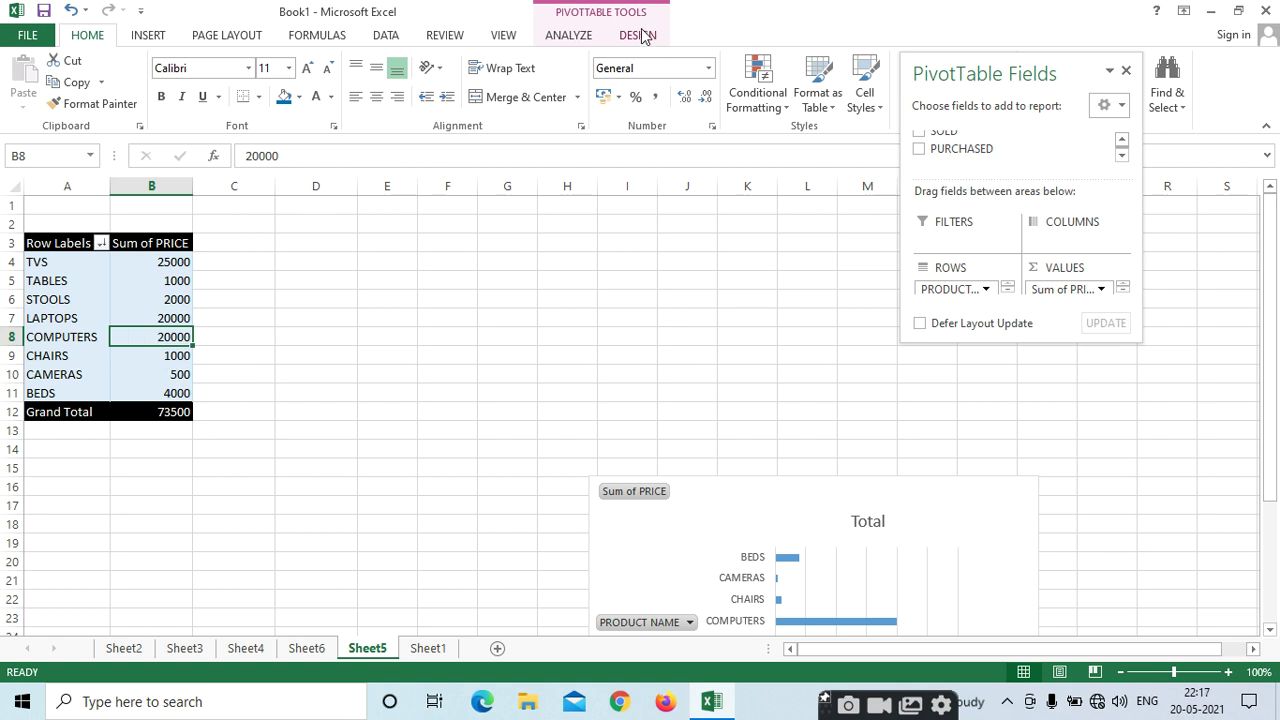
{"action": "left_click", "coordinate": [638, 36]}
{"action": "left_click", "coordinate": [1125, 71]}
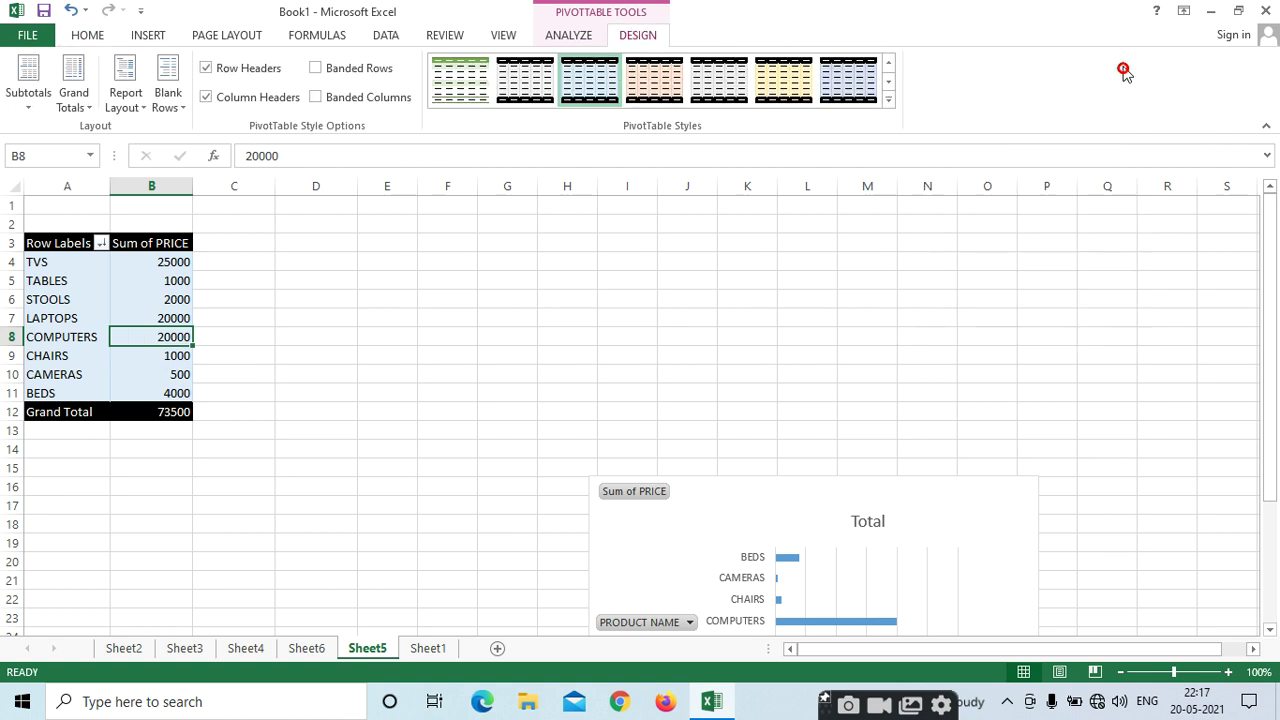
Turn off the PivotTable's Row Headers and Column Headers style options, then turn both back on.
{"action": "left_click", "coordinate": [56, 242]}
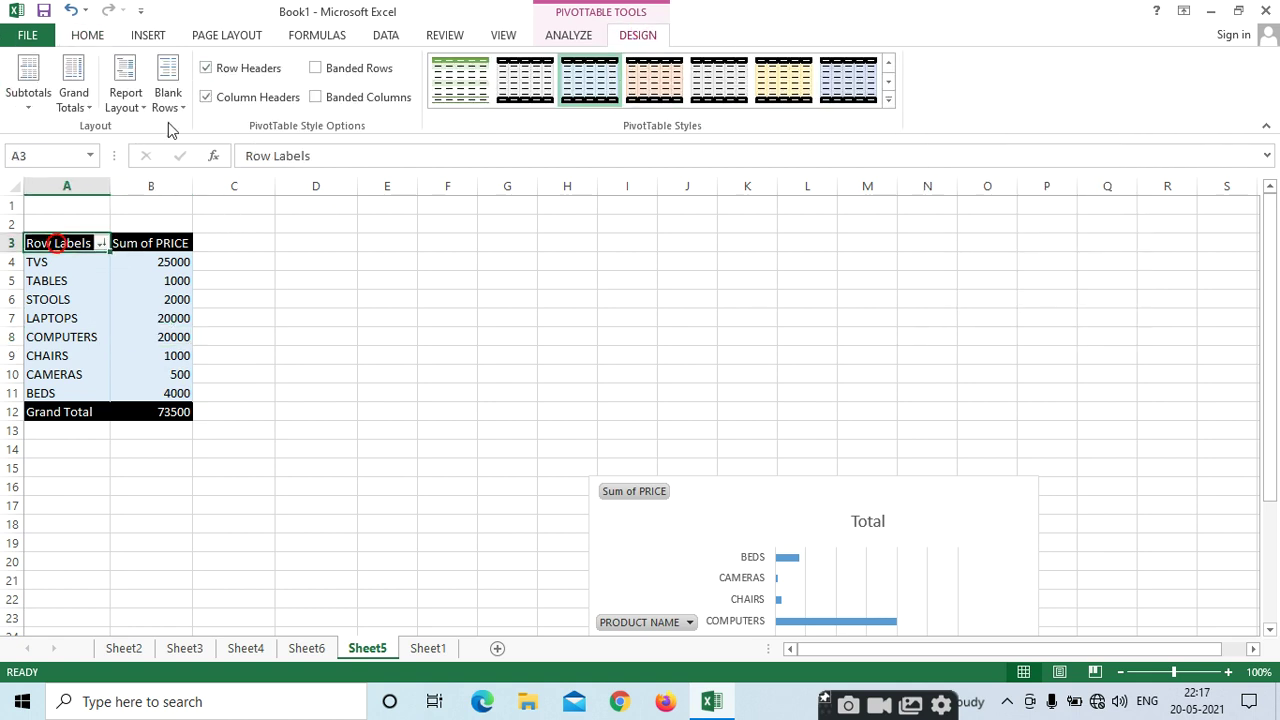
{"action": "left_click", "coordinate": [206, 68]}
{"action": "left_click", "coordinate": [205, 99]}
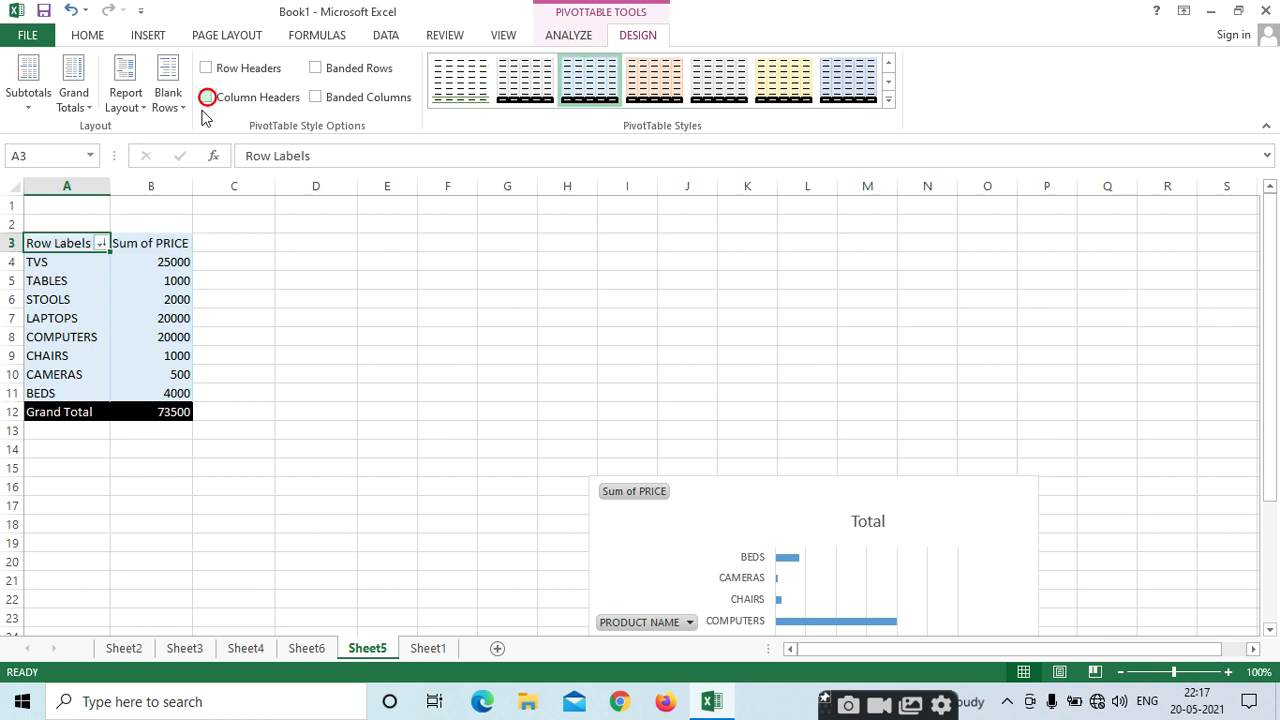
{"action": "left_click", "coordinate": [56, 262]}
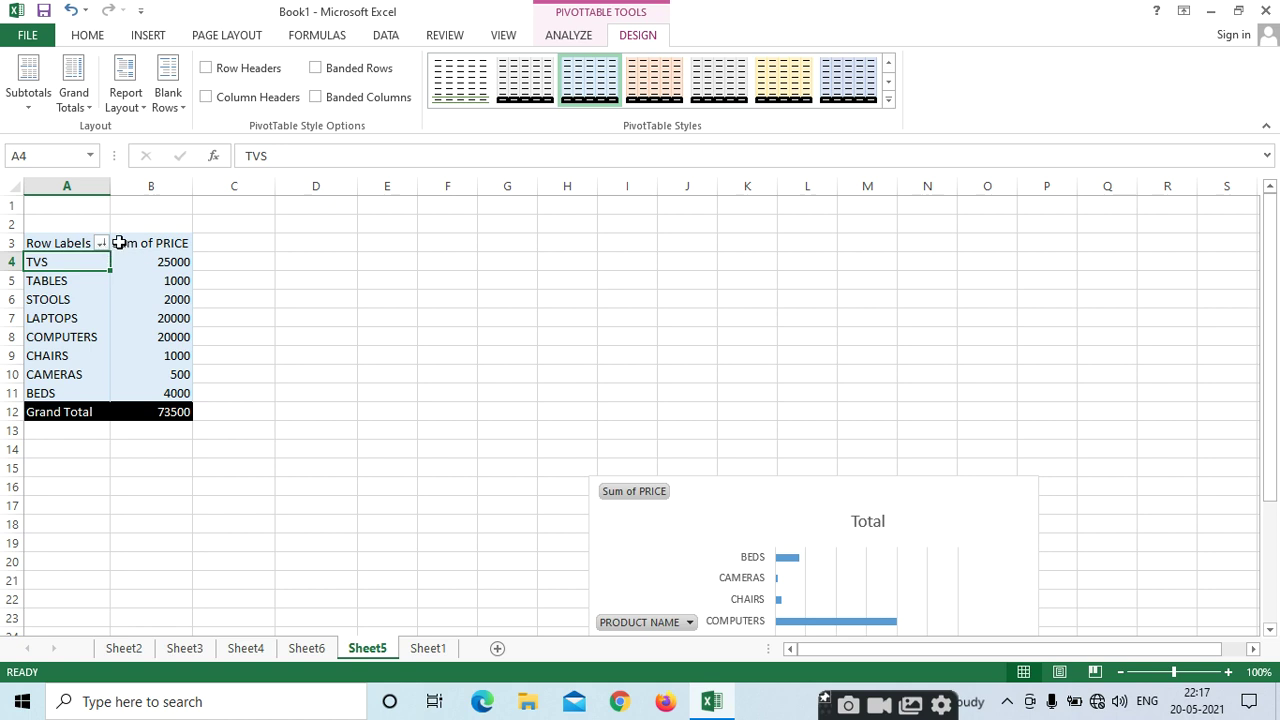
{"action": "left_click", "coordinate": [207, 68]}
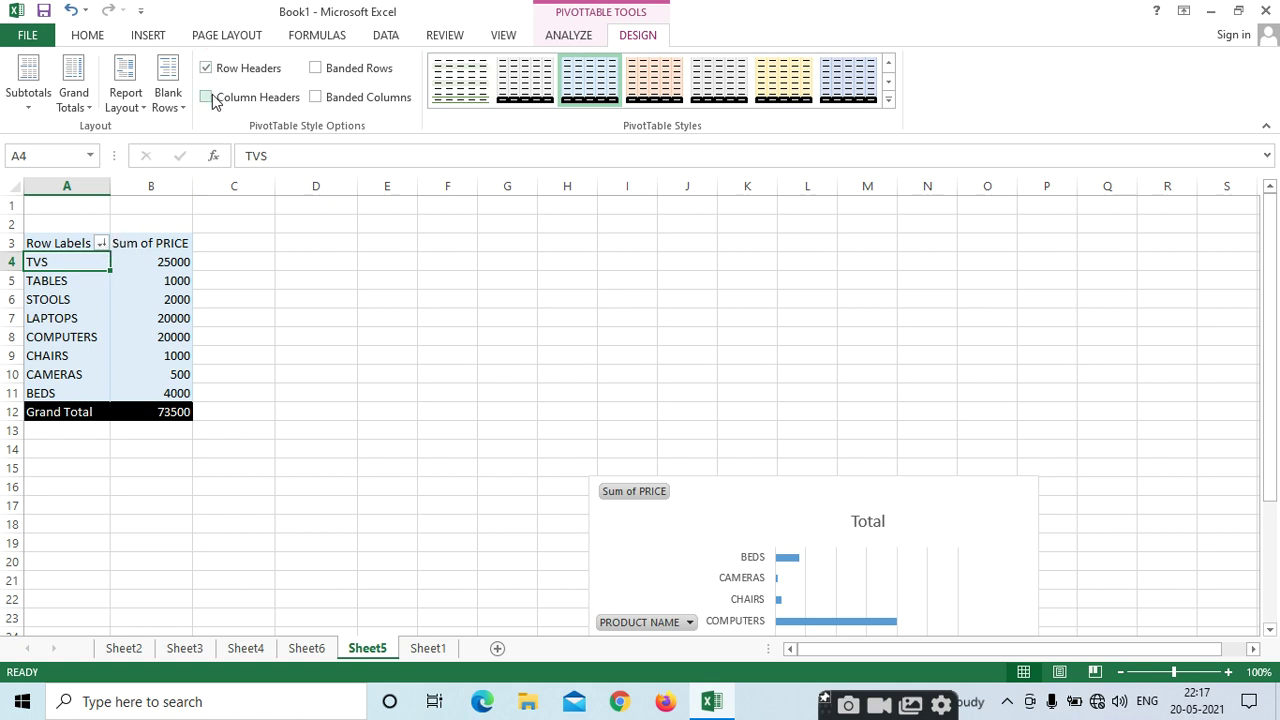
{"action": "left_click", "coordinate": [207, 97]}
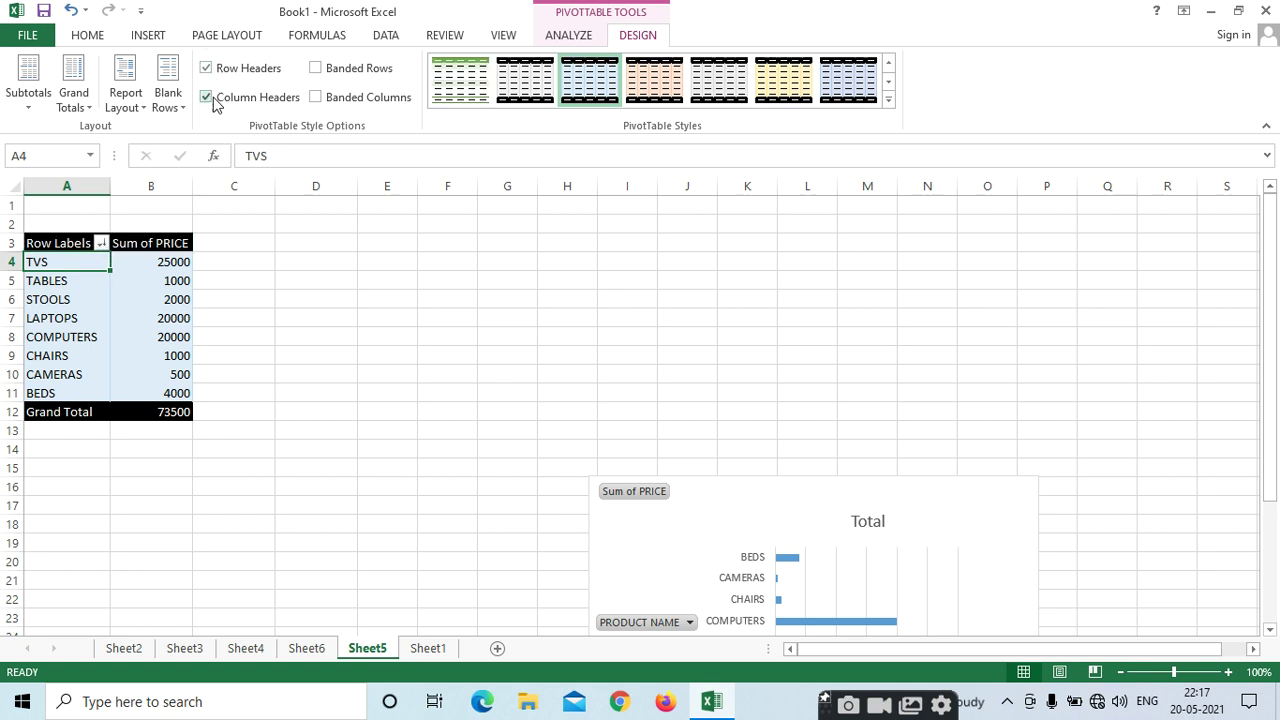
Turn on Banded Columns and Banded Rows for the PivotTable.
{"action": "left_click", "coordinate": [318, 98]}
{"action": "left_click", "coordinate": [315, 68]}
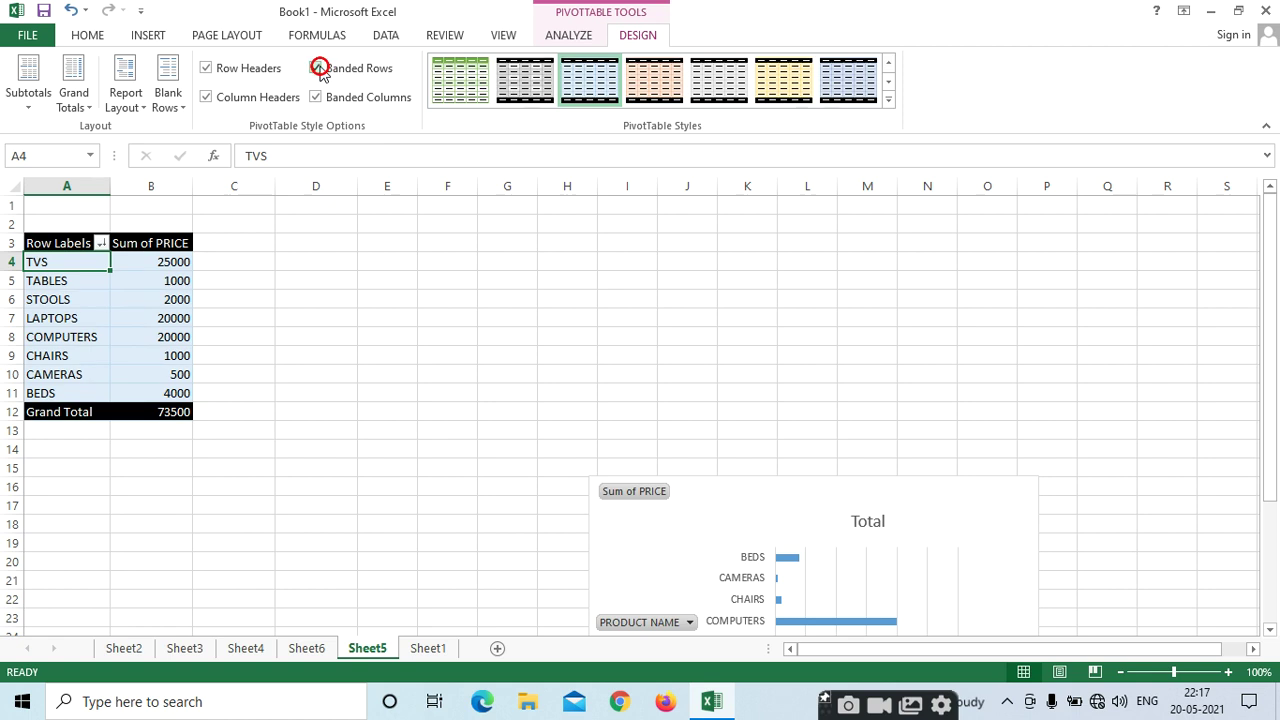
{"action": "left_click", "coordinate": [155, 97]}
{"action": "left_click", "coordinate": [225, 133]}
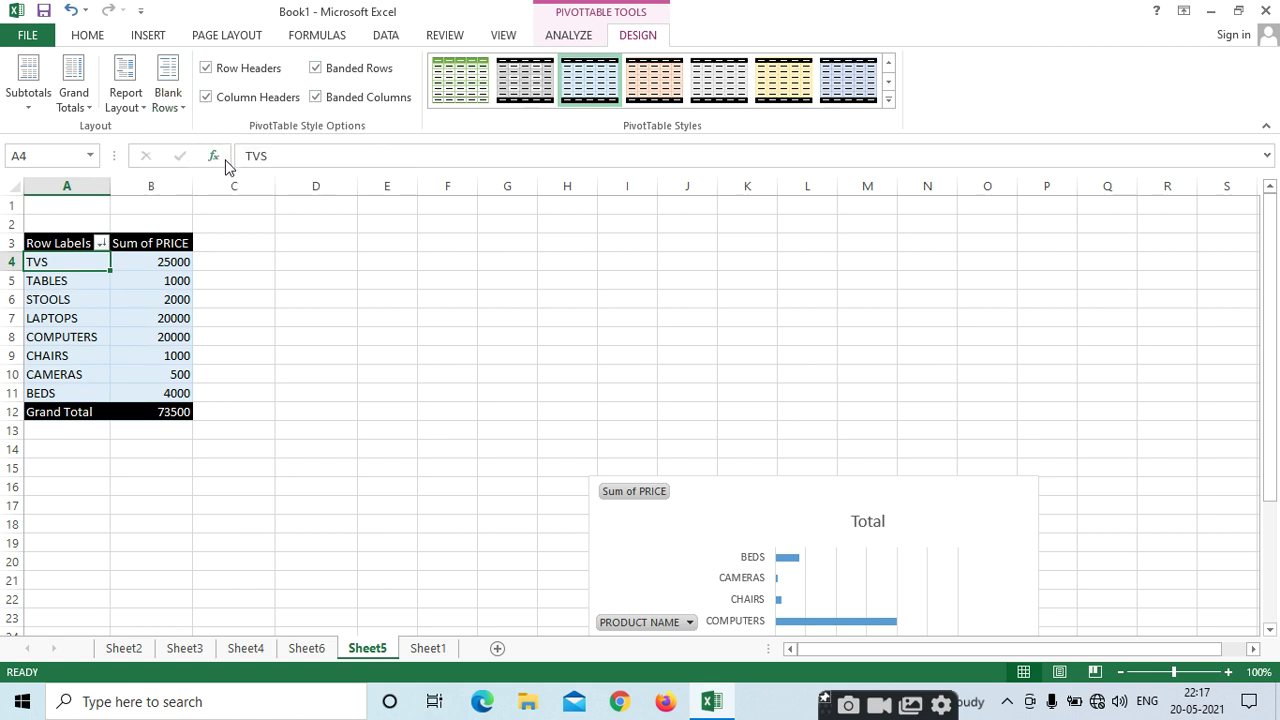
{"action": "left_click", "coordinate": [118, 99]}
{"action": "left_click", "coordinate": [546, 340]}
Apply the gray PivotTable style with black header and total rows from the Dark group.
{"action": "left_click", "coordinate": [887, 102]}
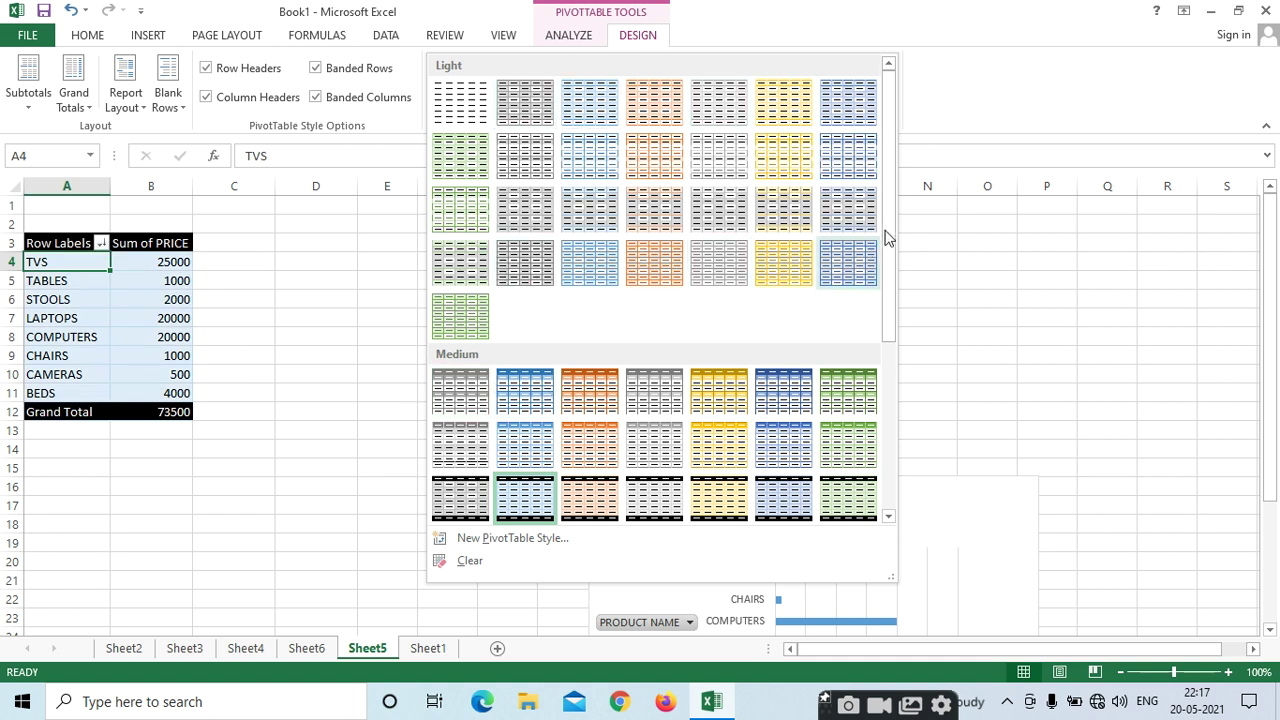
{"action": "left_click_drag", "start_coordinate": [889, 251], "coordinate": [894, 421]}
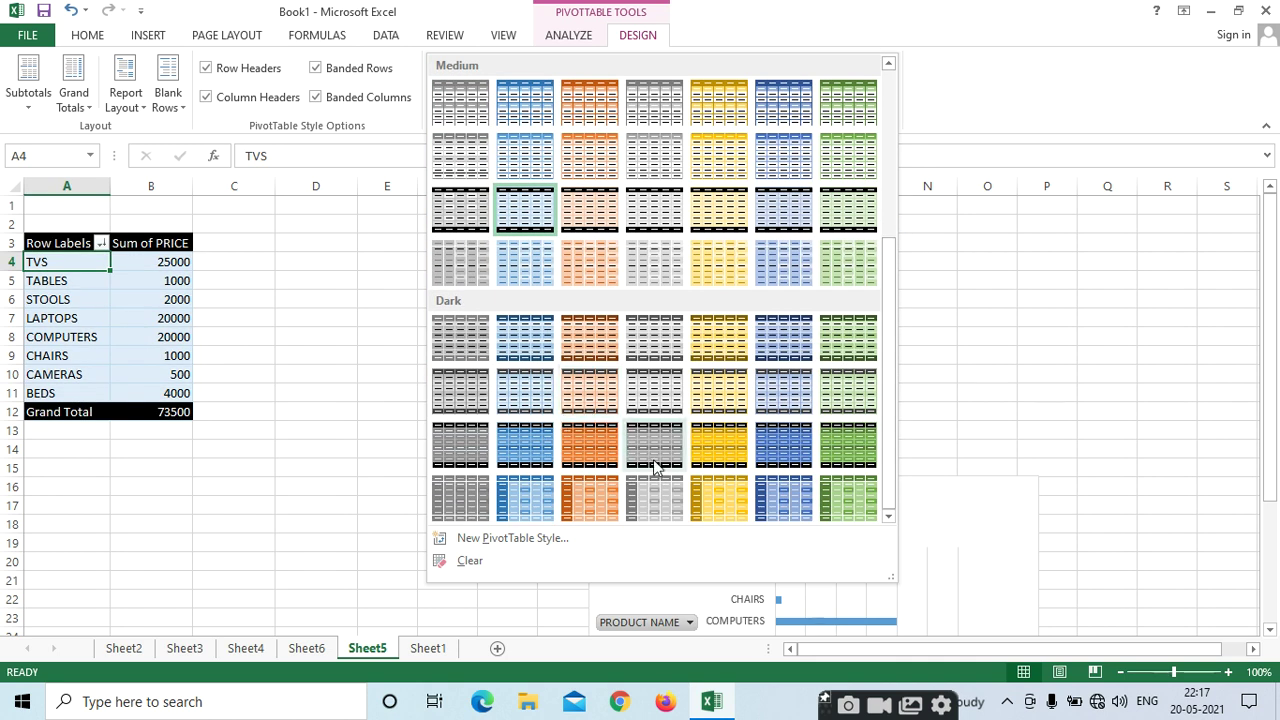
{"action": "left_click", "coordinate": [670, 450]}
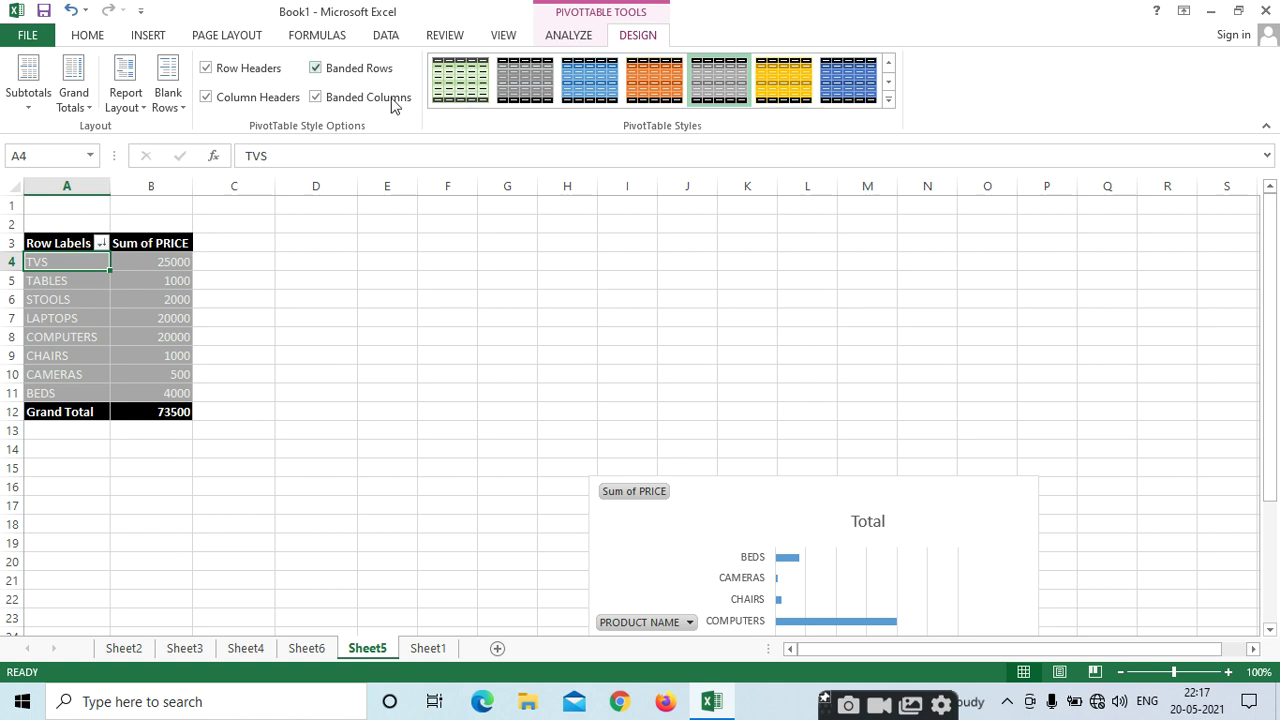
Toggle the display of the PivotTable's field headers off, on and off again.
{"action": "left_click", "coordinate": [567, 35]}
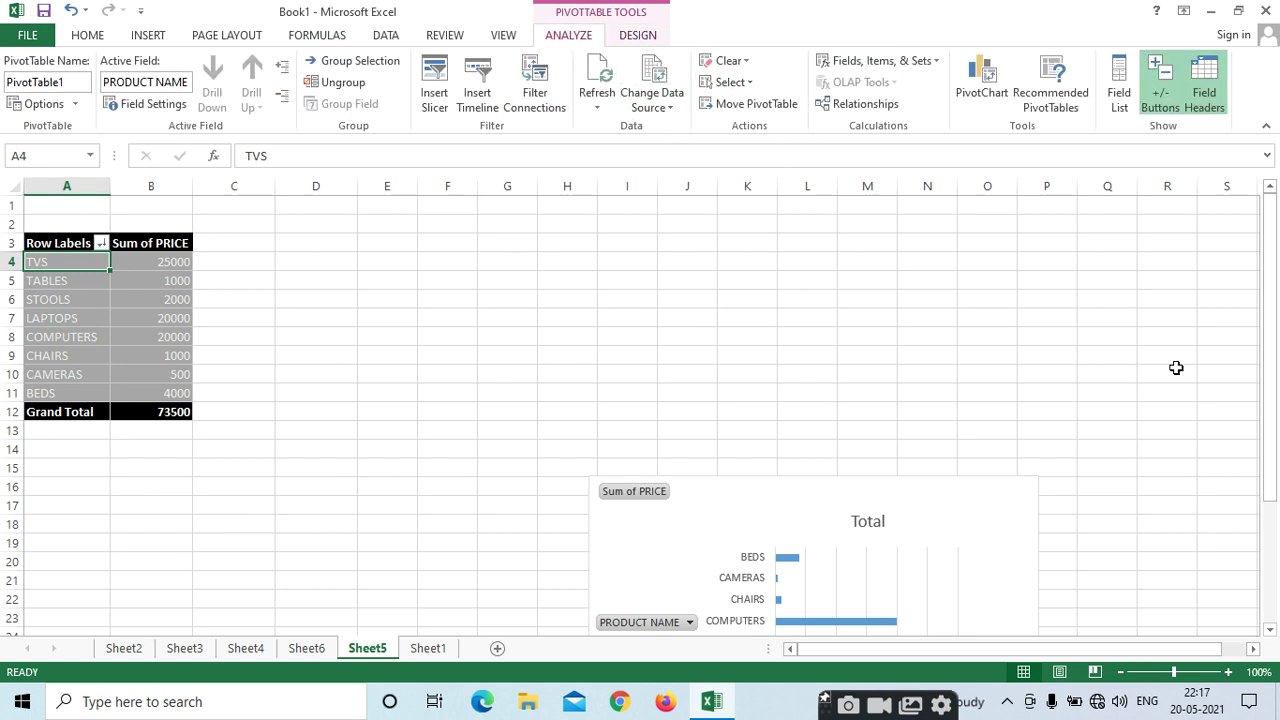
{"action": "left_click", "coordinate": [1222, 97]}
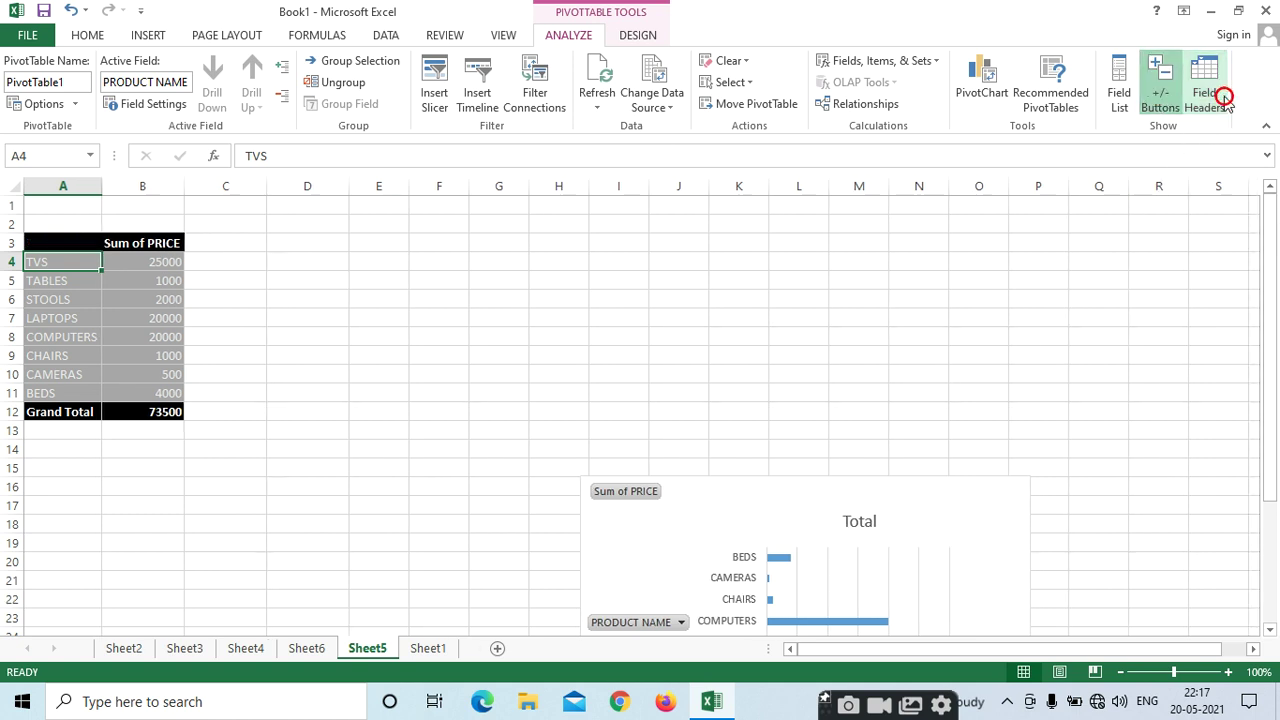
{"action": "left_click", "coordinate": [1222, 100]}
{"action": "left_click", "coordinate": [1216, 98]}
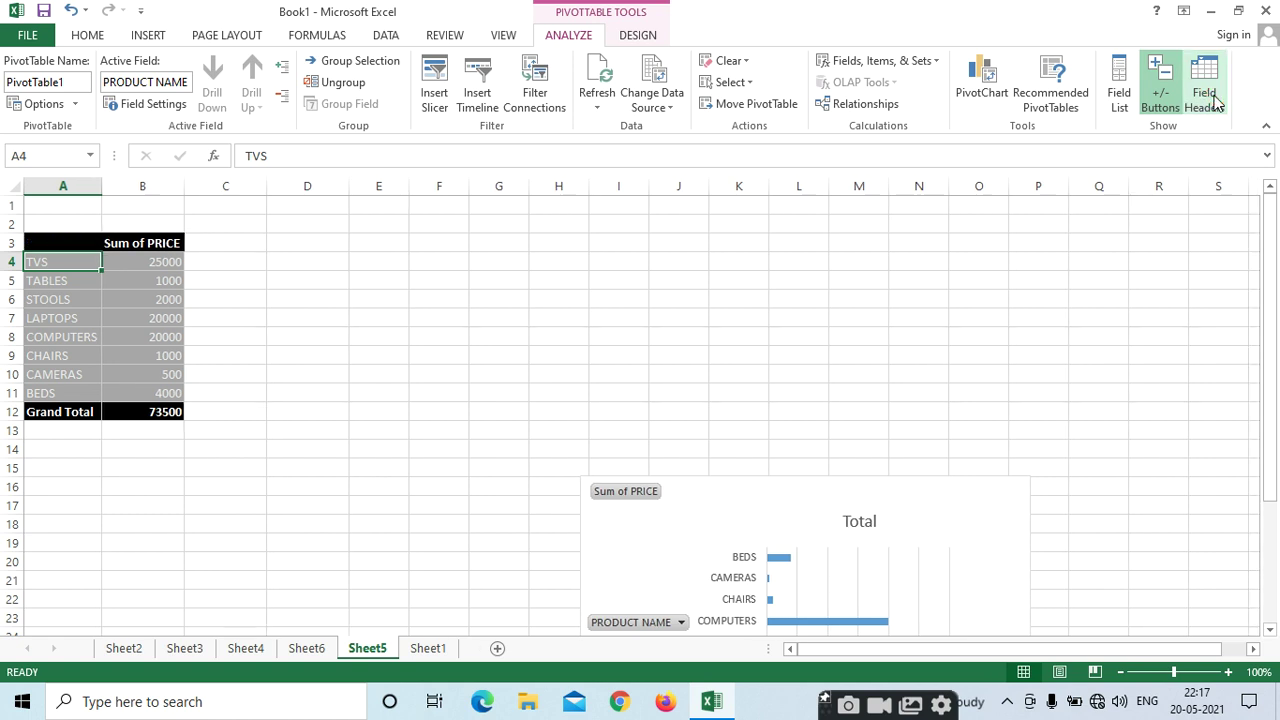
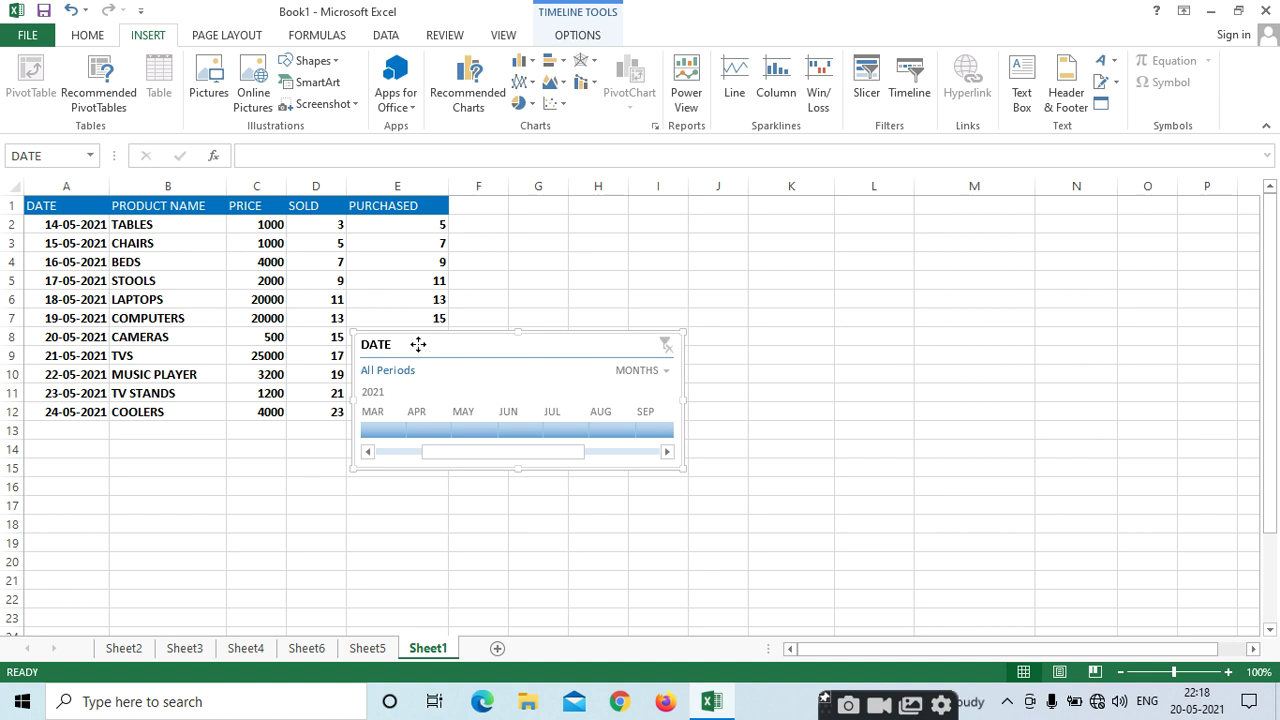
Move the DATE timeline on Sheet1 clear of the source table, to around column M, row 19.
{"action": "left_click_drag", "start_coordinate": [418, 344], "coordinate": [1020, 554]}
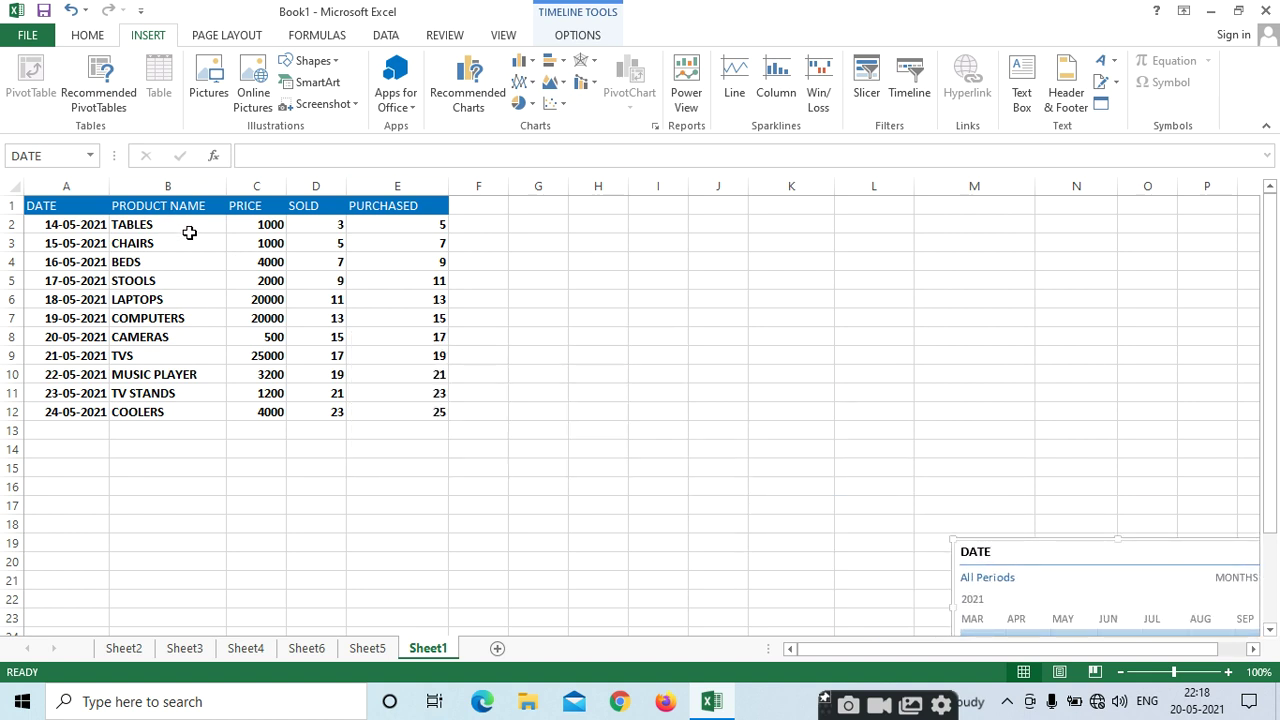
{"action": "left_click", "coordinate": [158, 336]}
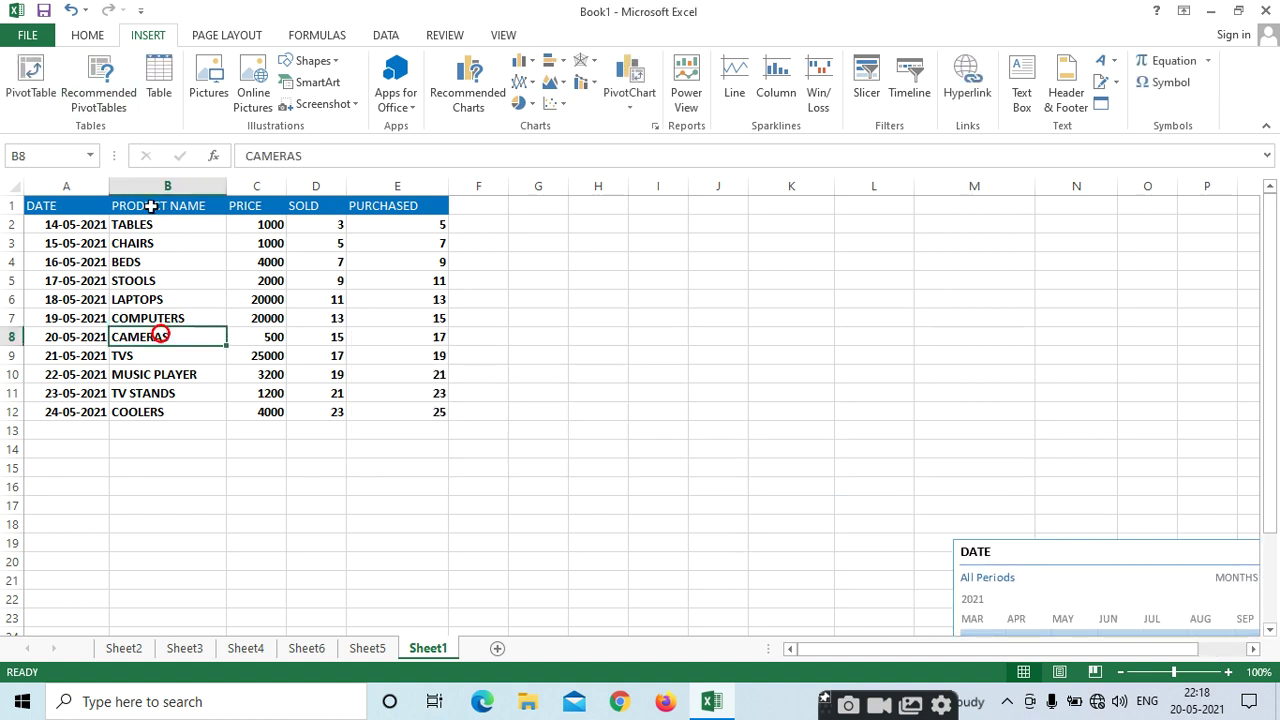
Change the data source of the Sheet5 PivotTable to the range Sheet1!$A$1:$B$12.
{"action": "left_click", "coordinate": [367, 649]}
{"action": "left_click", "coordinate": [46, 281]}
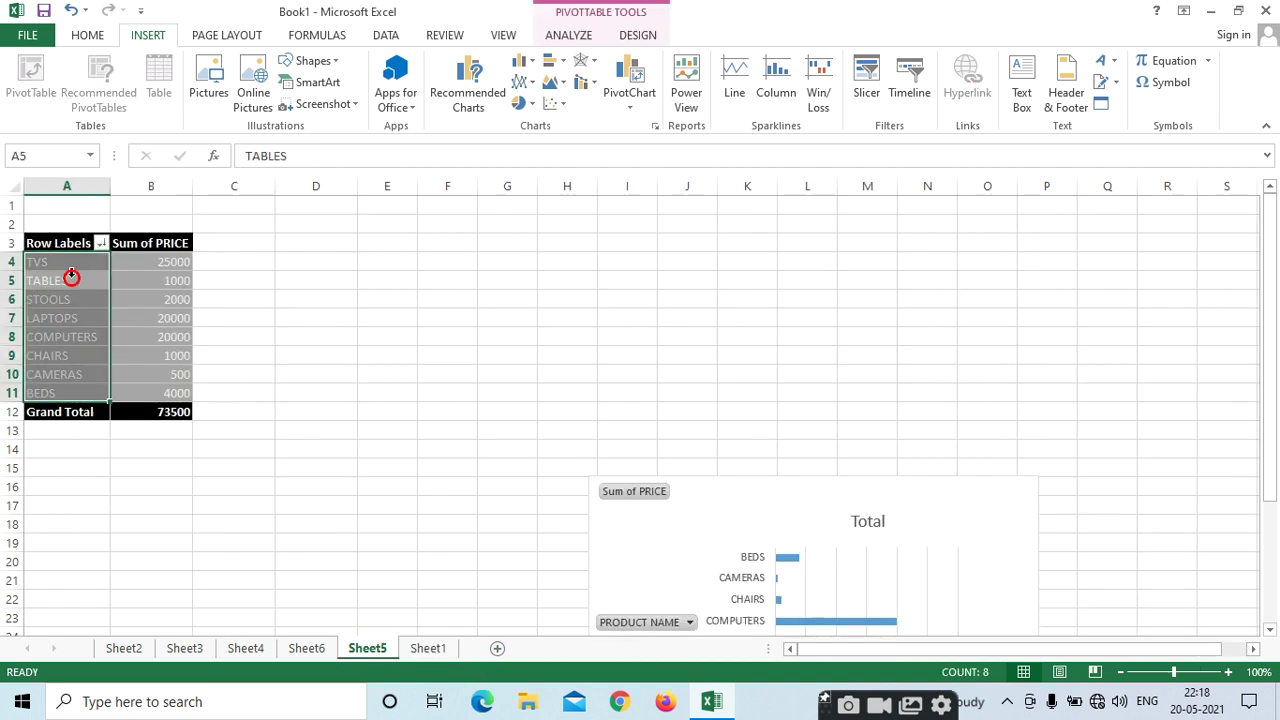
{"action": "left_click", "coordinate": [141, 297]}
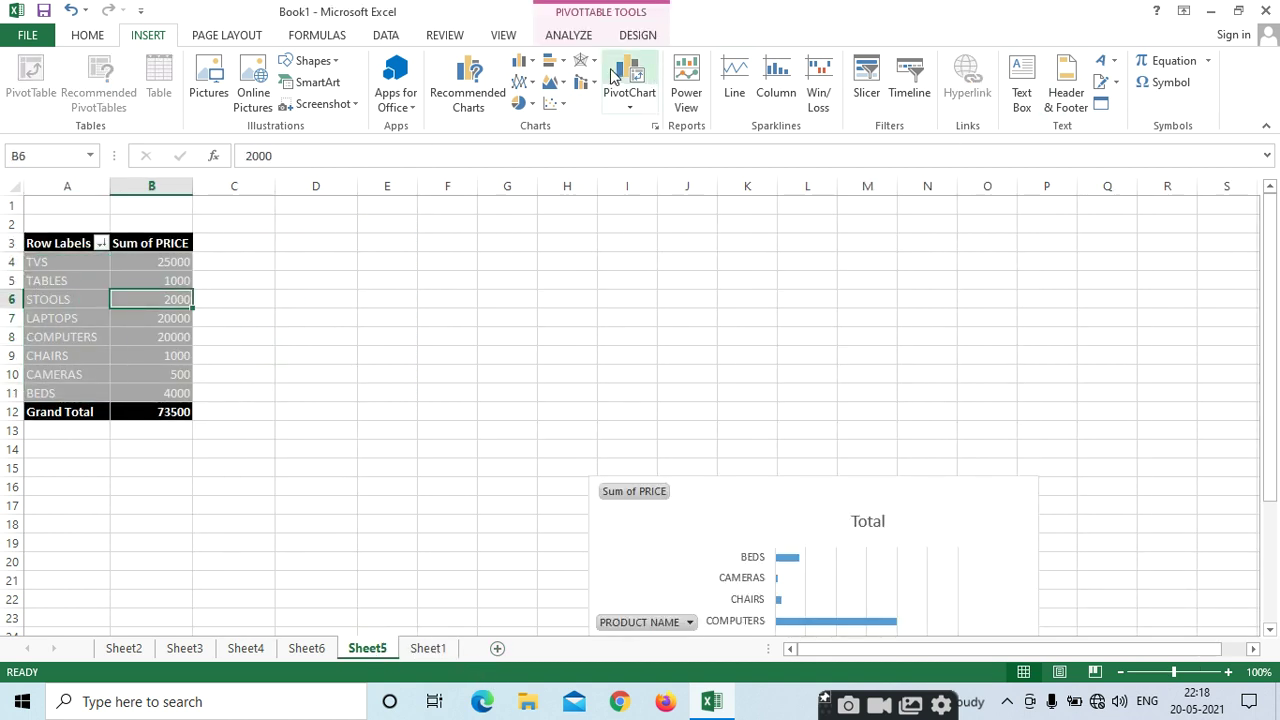
{"action": "left_click", "coordinate": [642, 36]}
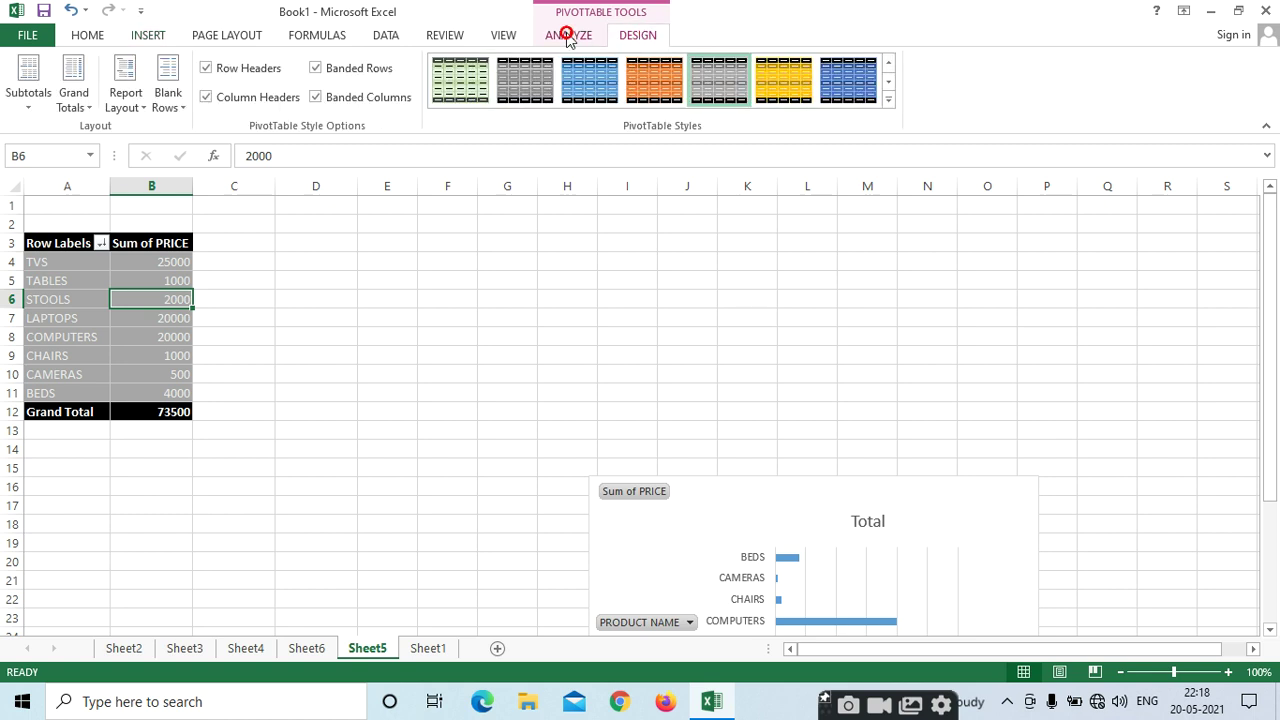
{"action": "left_click", "coordinate": [567, 36]}
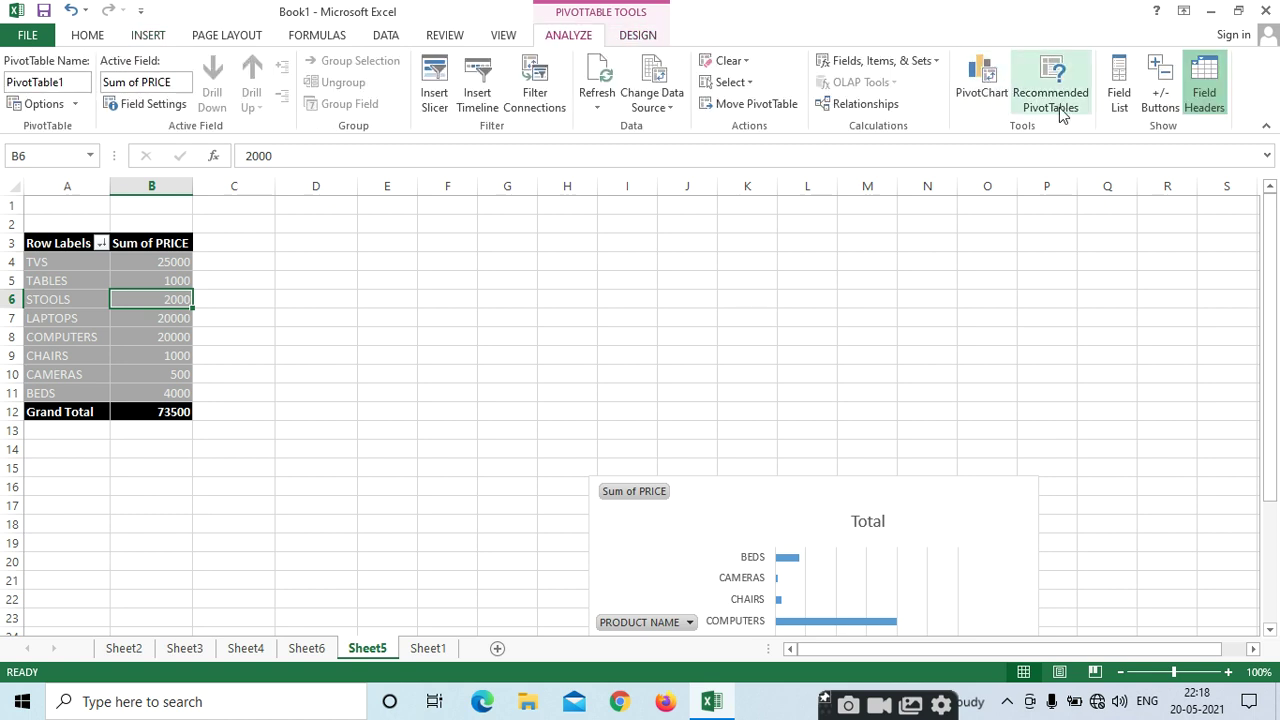
{"action": "left_click", "coordinate": [655, 106]}
{"action": "left_click", "coordinate": [662, 128]}
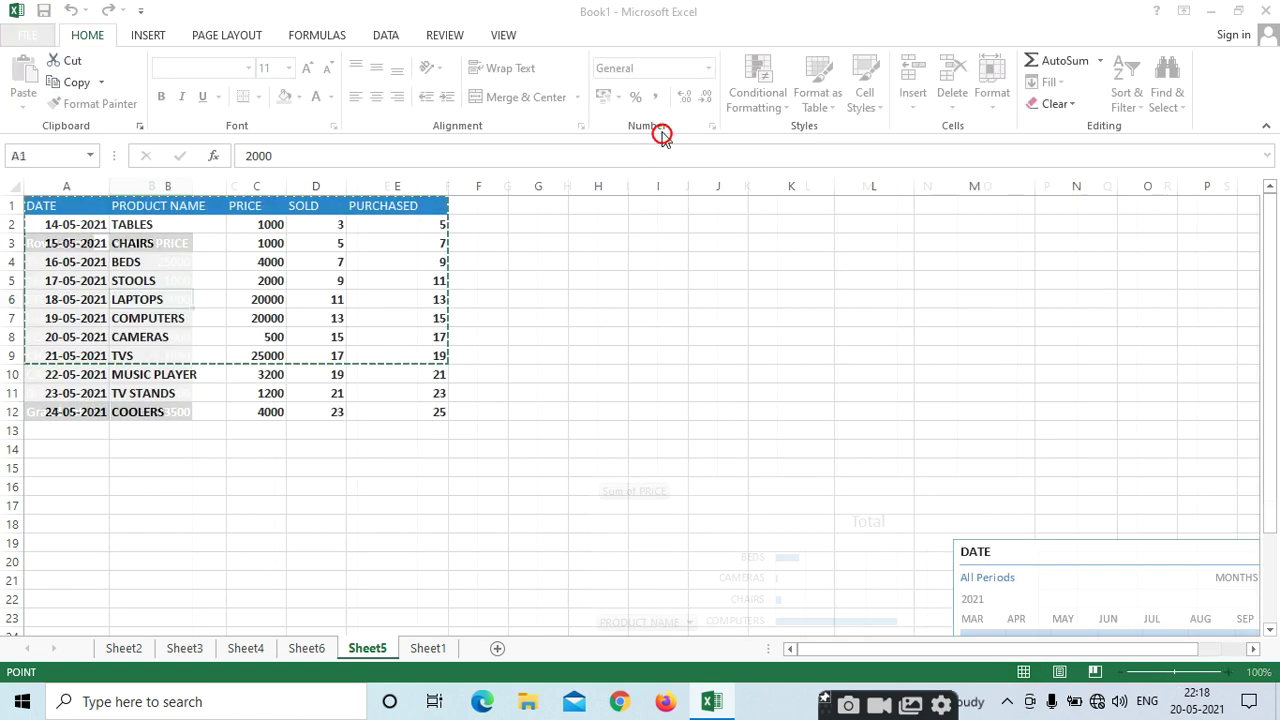
{"action": "left_click_drag", "start_coordinate": [42, 207], "coordinate": [208, 410]}
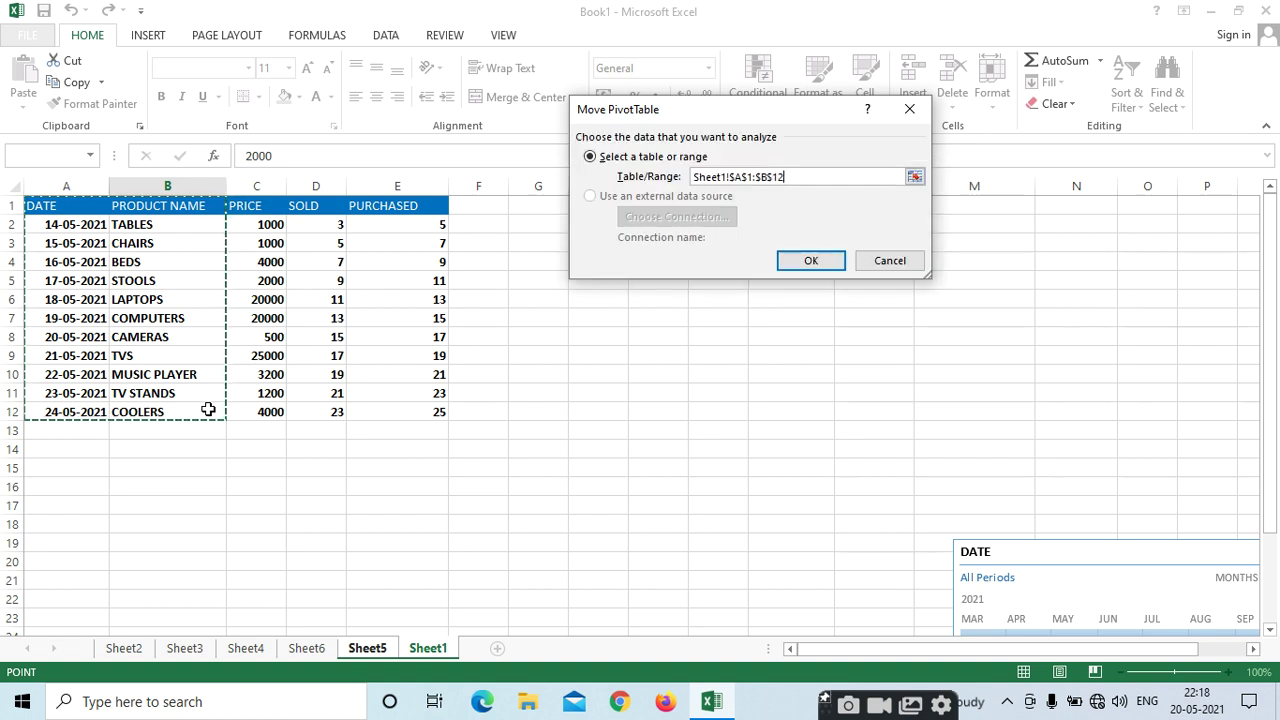
{"action": "left_click", "coordinate": [809, 260]}
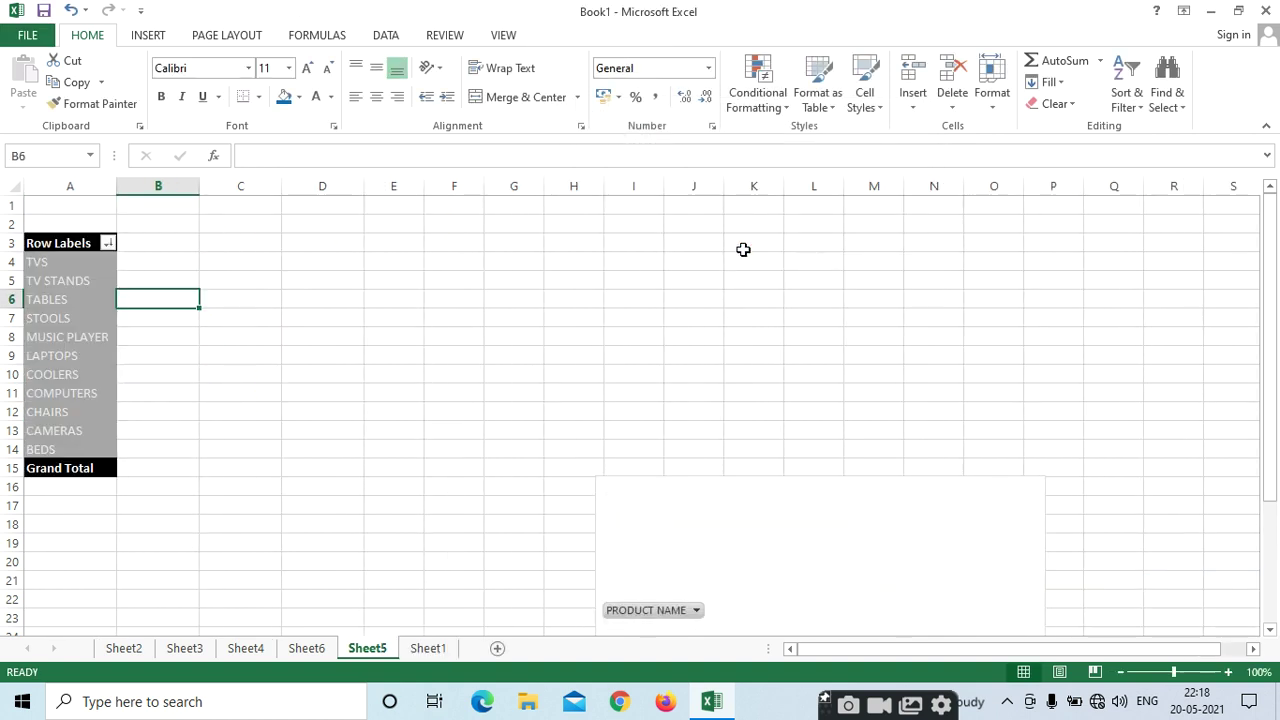
View the Row Labels value filters, then clear and reselect all products in the filter list and apply it.
{"action": "left_click", "coordinate": [107, 243]}
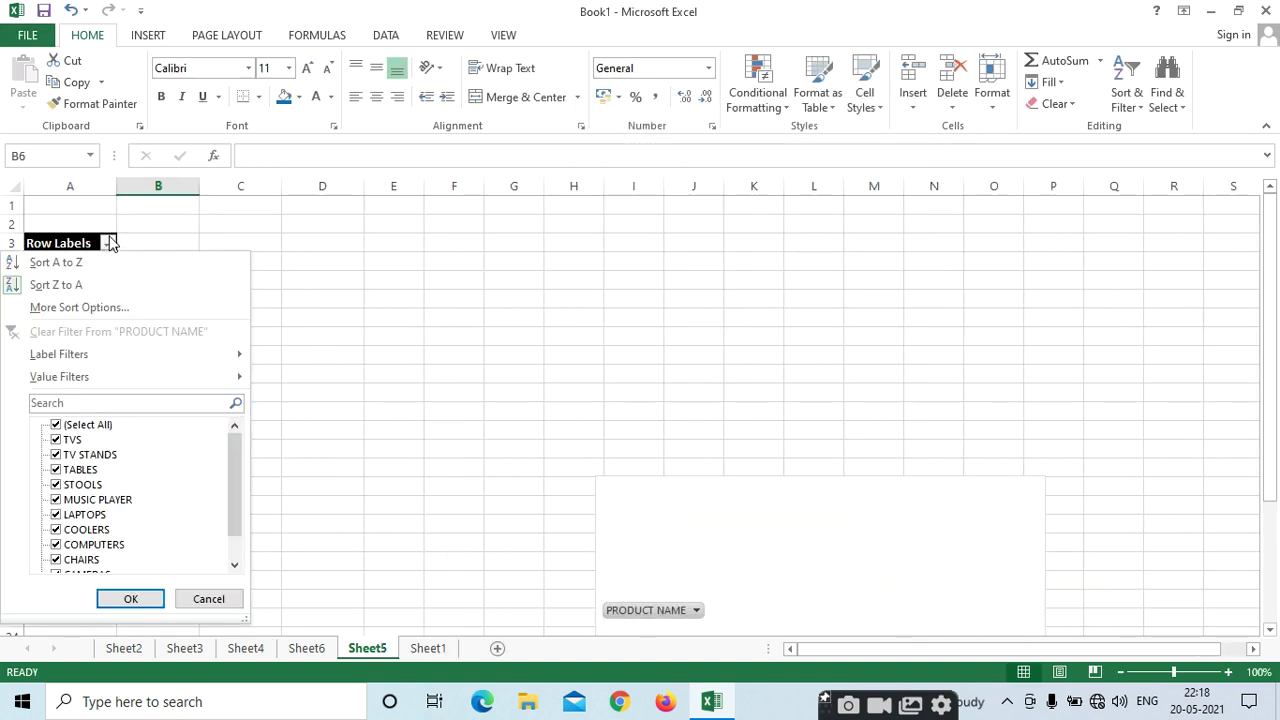
{"action": "mouse_move", "coordinate": [111, 378]}
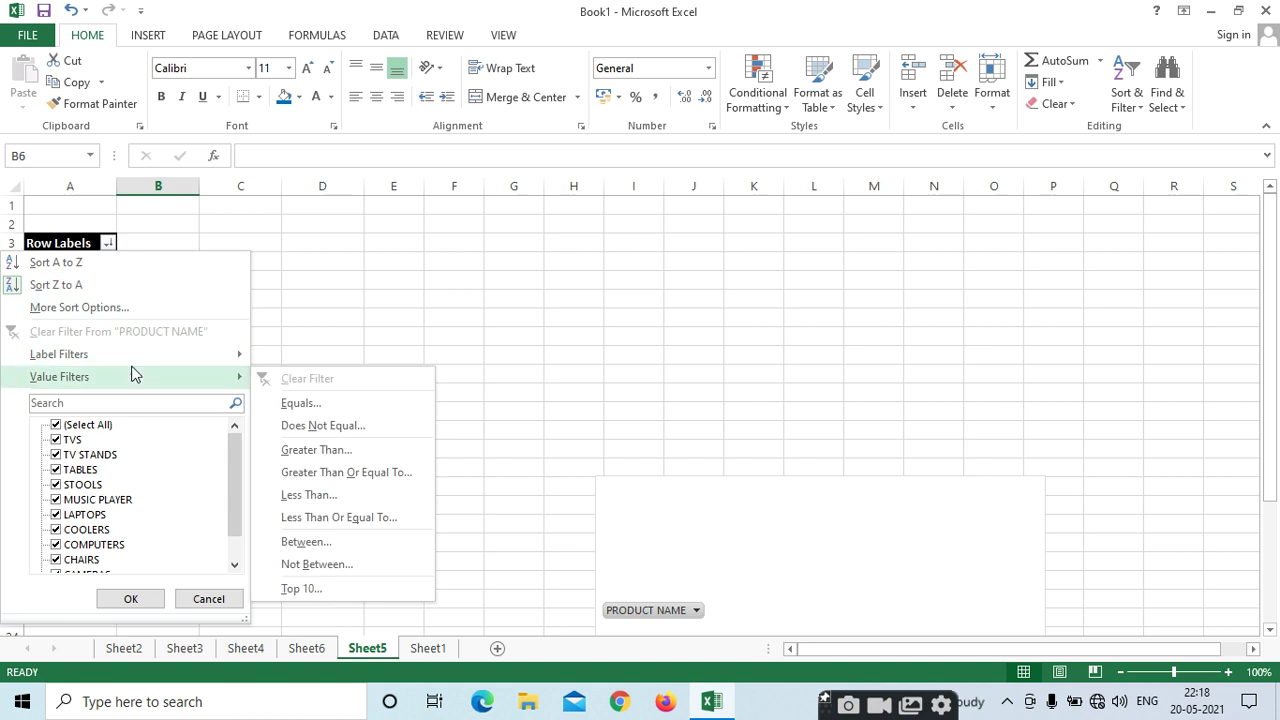
{"action": "left_click", "coordinate": [56, 426]}
{"action": "left_click", "coordinate": [56, 425]}
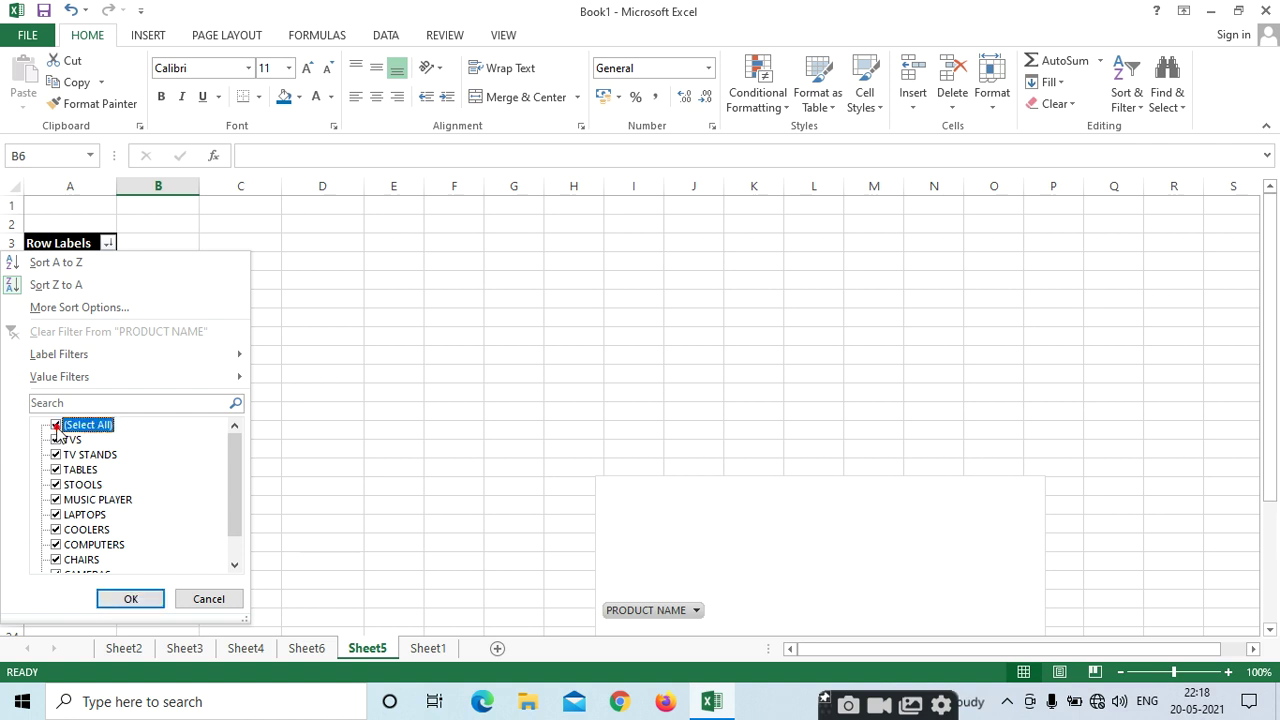
{"action": "left_click", "coordinate": [128, 598]}
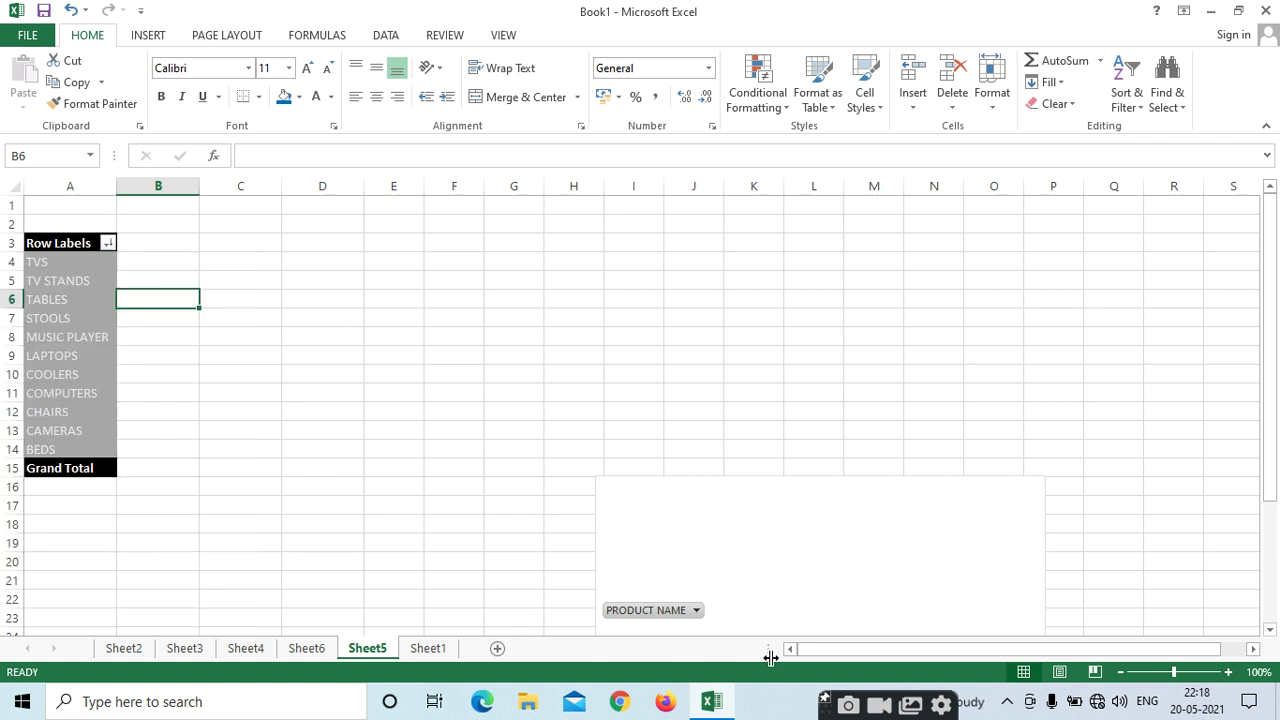
{"action": "left_click", "coordinate": [220, 391]}
{"action": "left_click", "coordinate": [110, 262]}
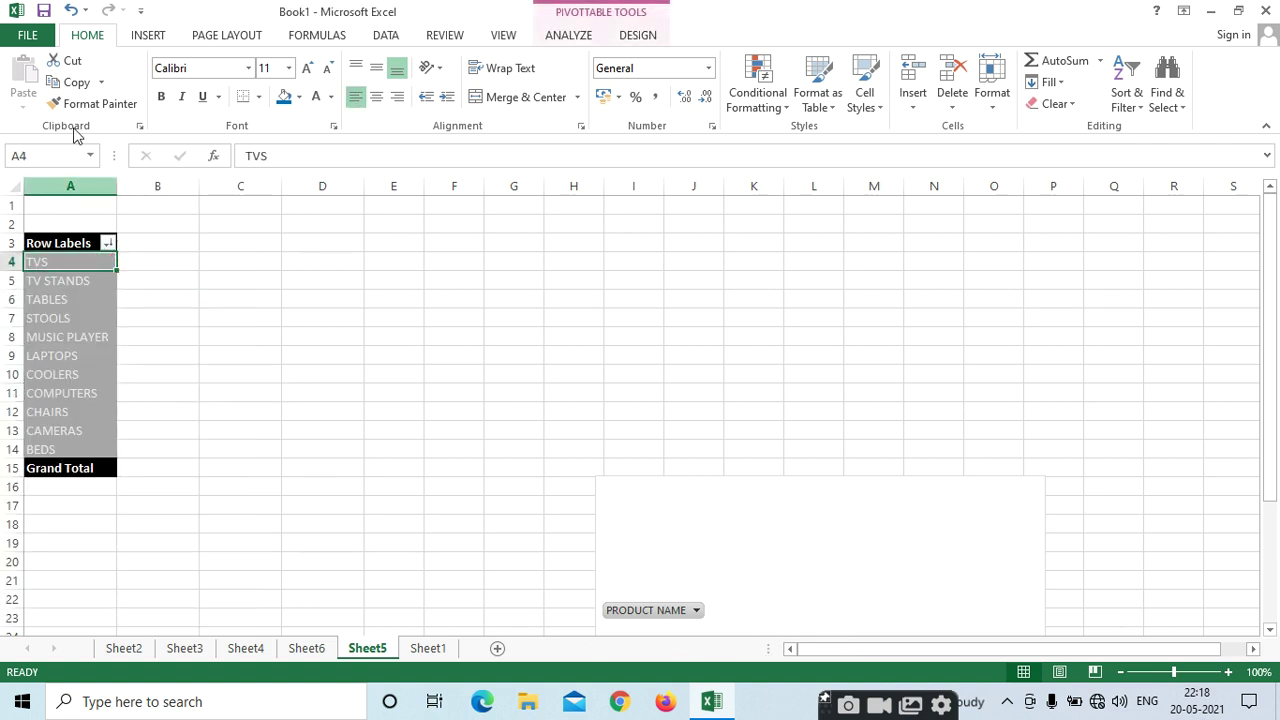
{"action": "left_click", "coordinate": [150, 36]}
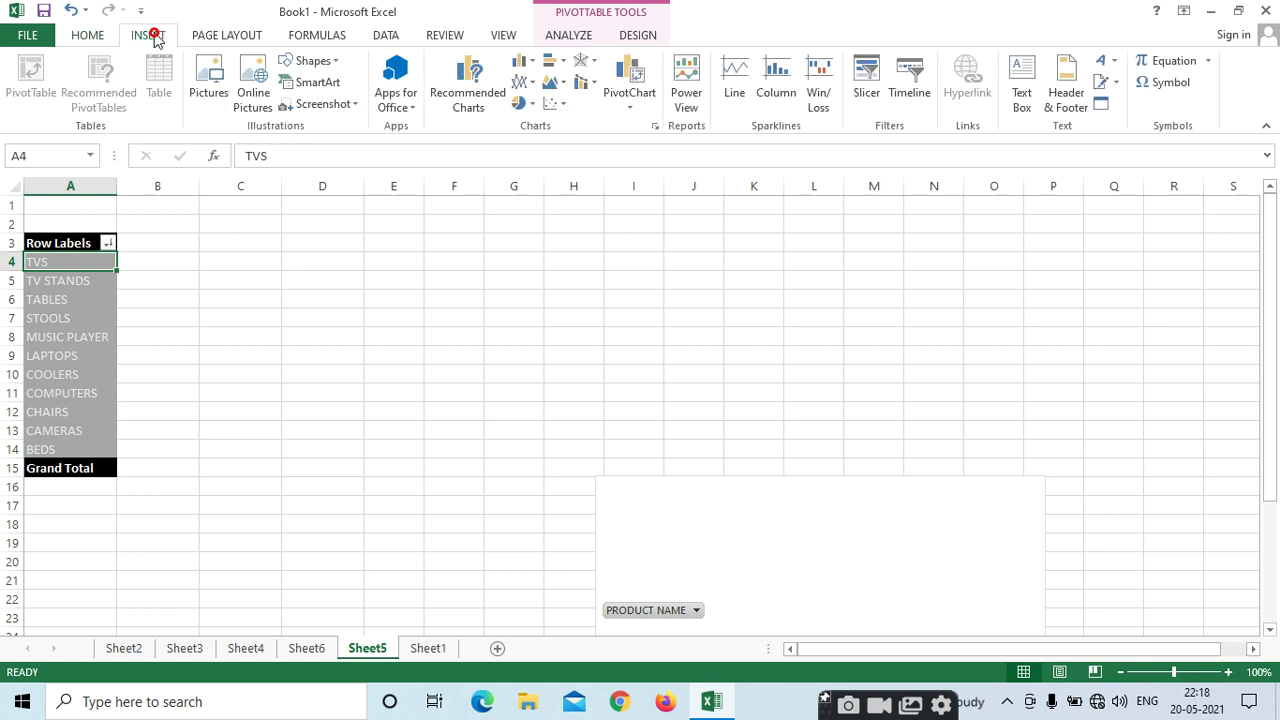
{"action": "left_click", "coordinate": [225, 36]}
{"action": "left_click", "coordinate": [155, 36]}
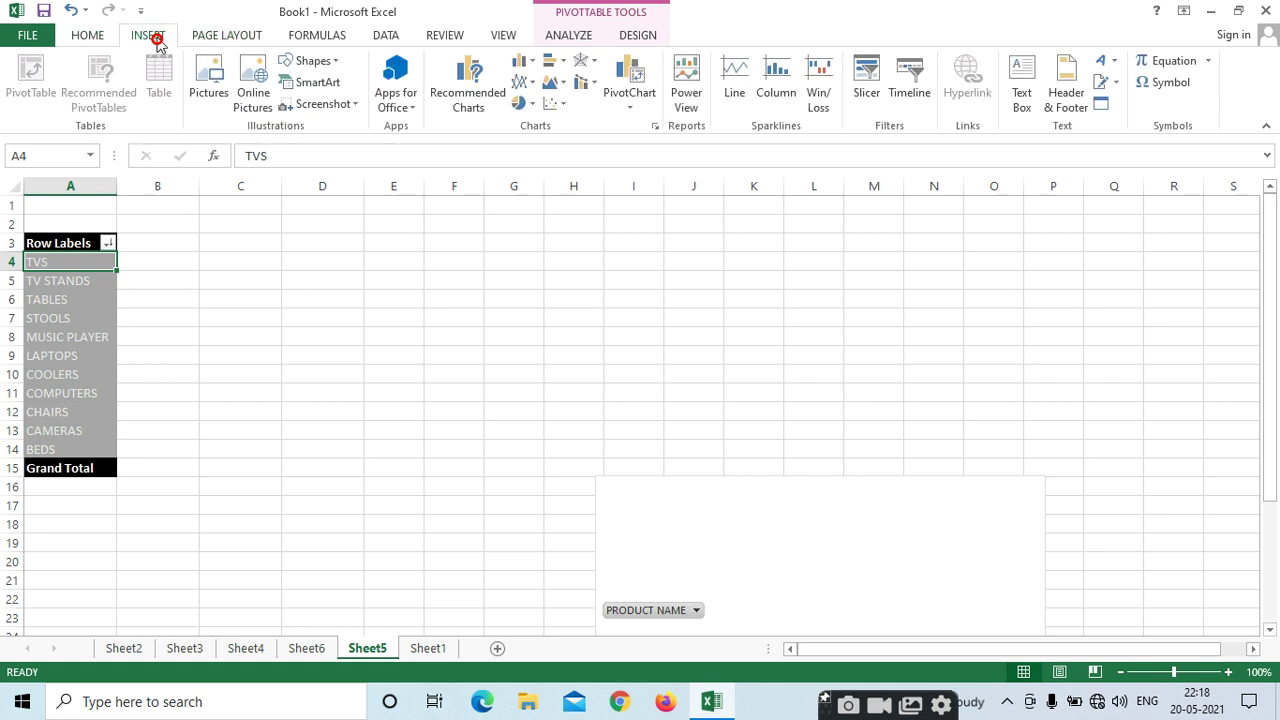
{"action": "left_click", "coordinate": [420, 650]}
{"action": "left_click", "coordinate": [168, 280]}
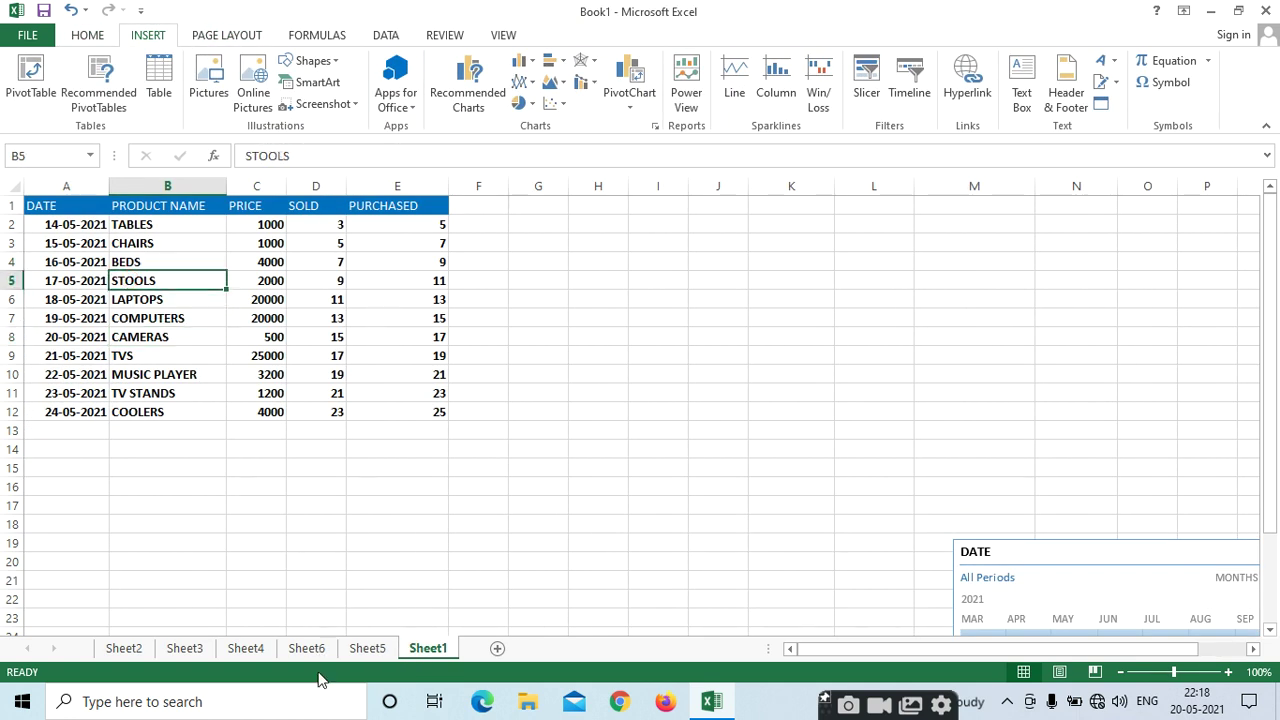
Show the DATE field as detail under the TV STANDS row label in the Sheet5 PivotTable.
{"action": "left_click", "coordinate": [367, 648]}
{"action": "left_click", "coordinate": [75, 356]}
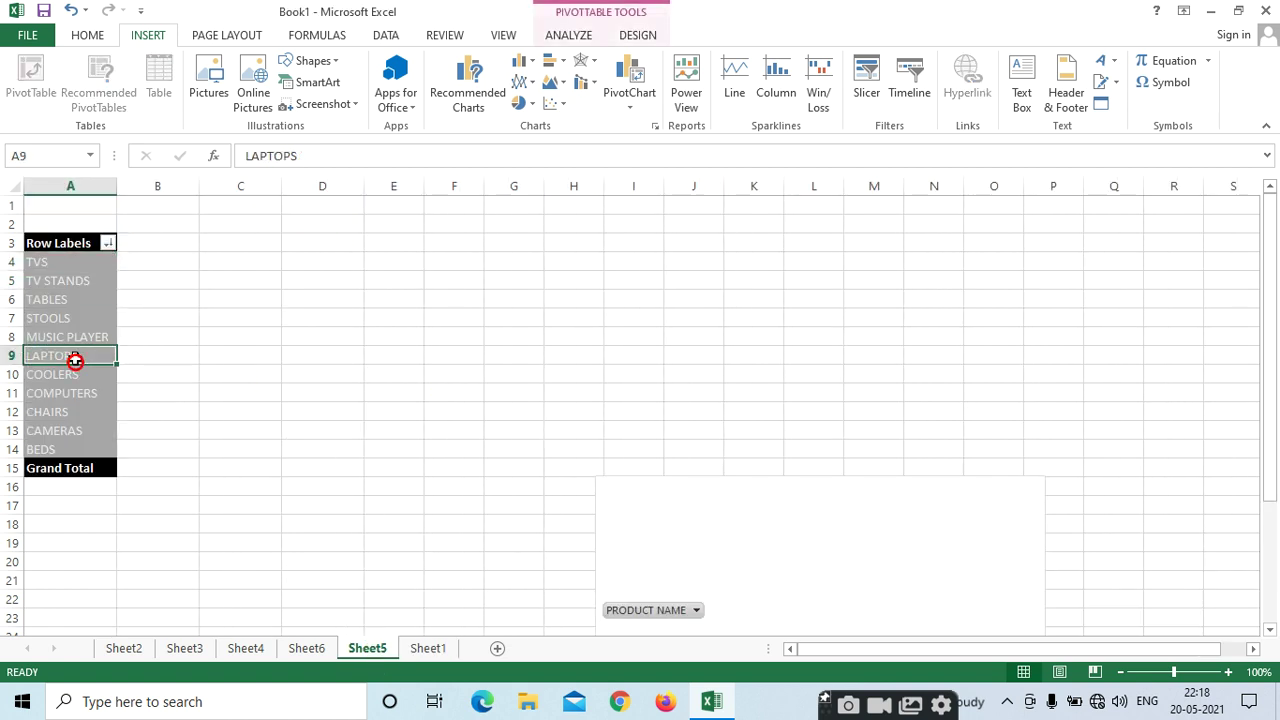
{"action": "left_click", "coordinate": [561, 36]}
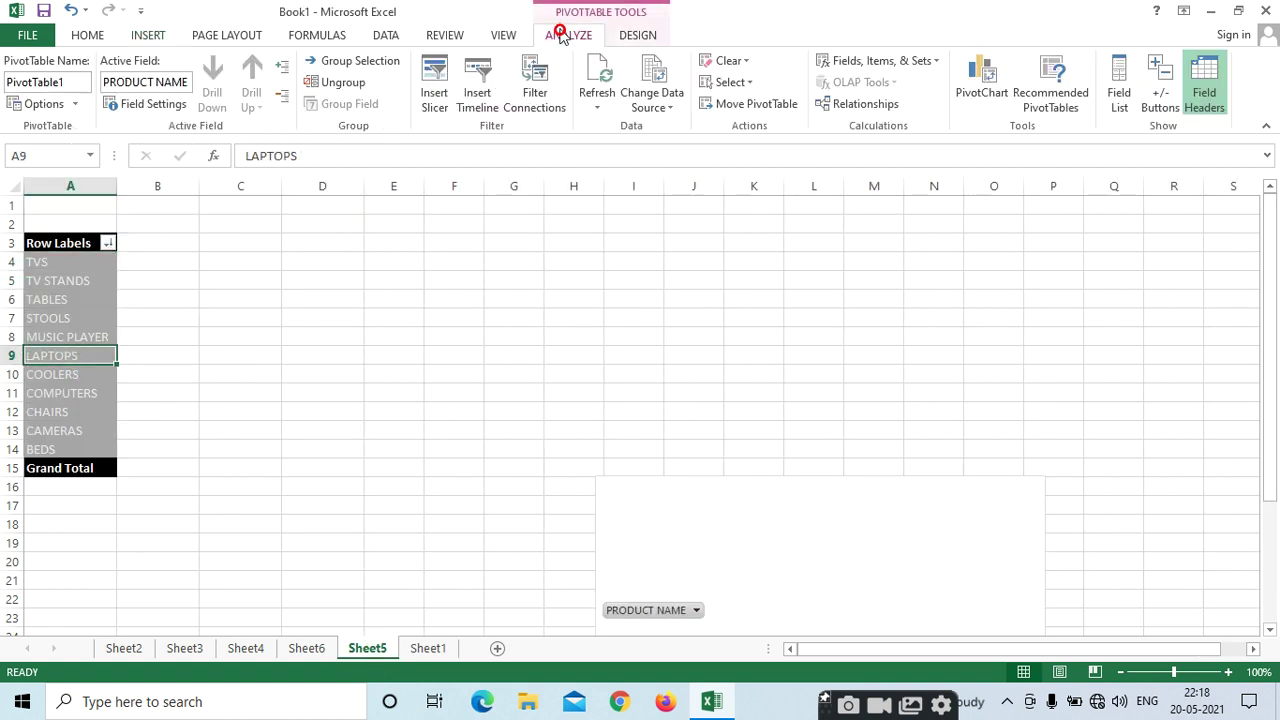
{"action": "left_click", "coordinate": [155, 82]}
{"action": "left_click", "coordinate": [51, 335]}
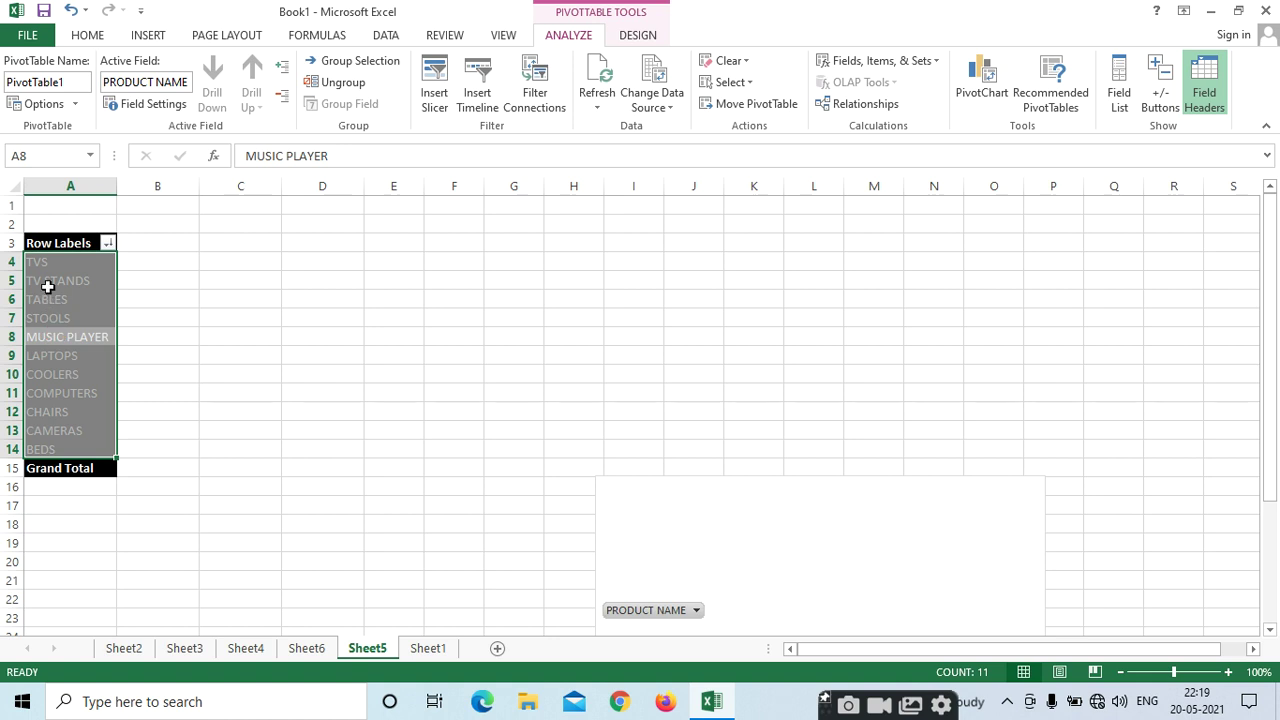
{"action": "double_click", "coordinate": [48, 287]}
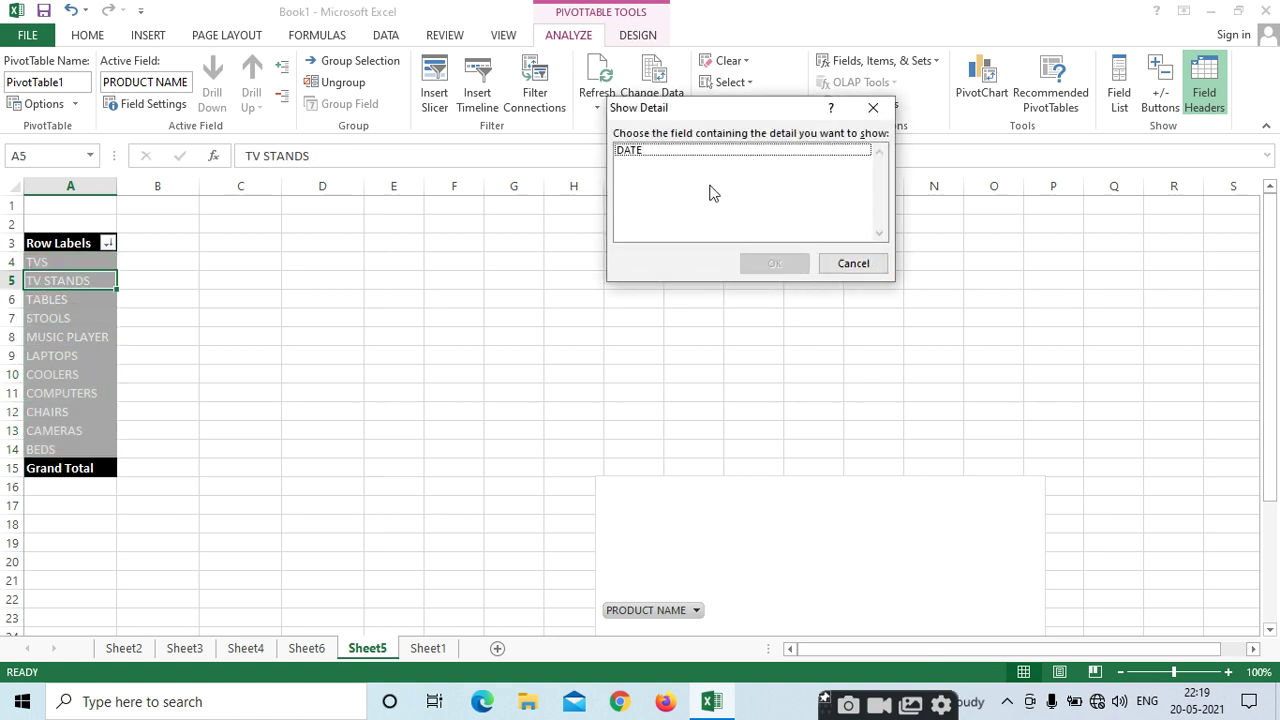
{"action": "left_click", "coordinate": [702, 151]}
{"action": "left_click", "coordinate": [760, 266]}
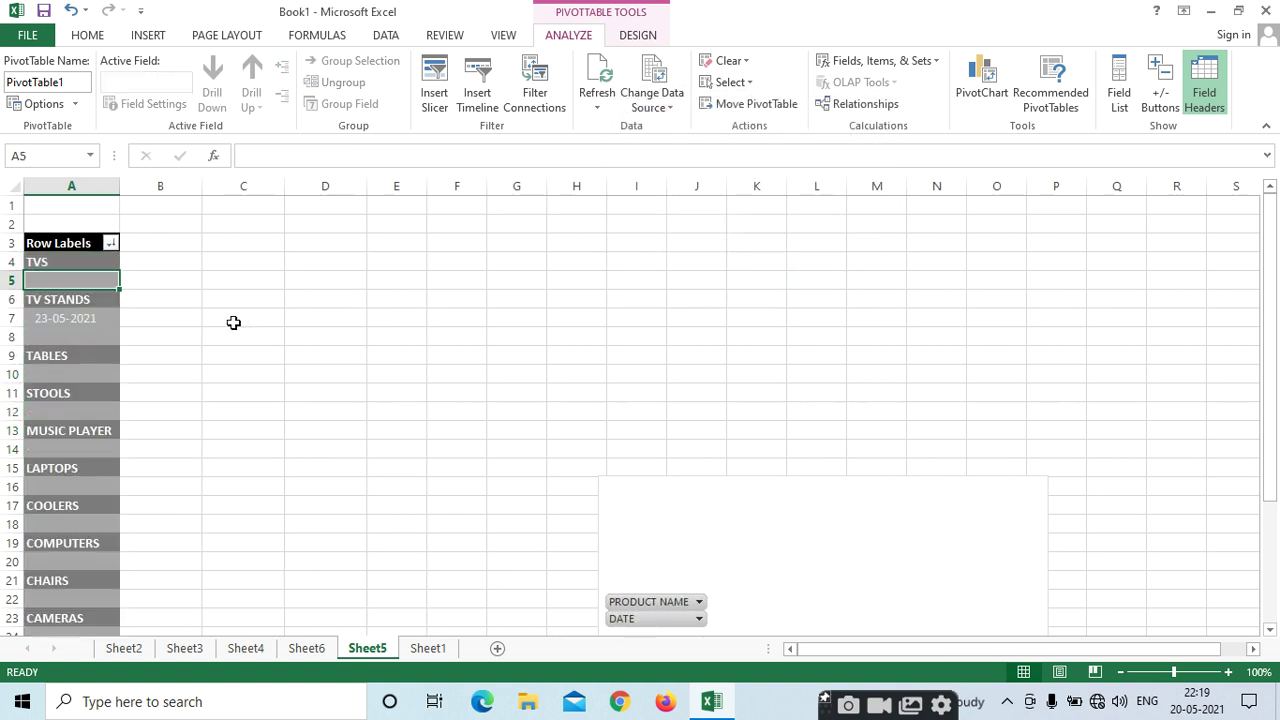
Expand the TABLES, STOOLS and MUSIC PLAYER row labels in the PivotTable to show their dates.
{"action": "left_click", "coordinate": [56, 320]}
{"action": "scroll", "coordinate": [53, 310], "scroll_direction": "down", "scroll_amount": 1}
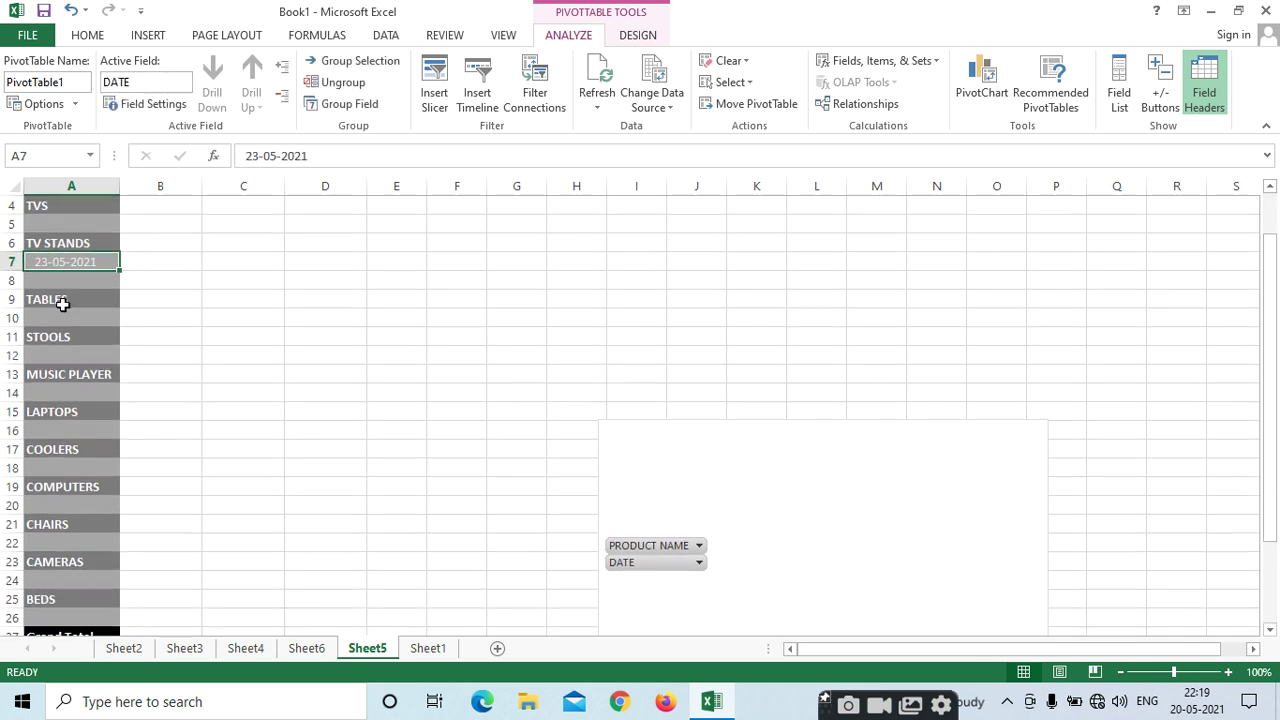
{"action": "double_click", "coordinate": [62, 300]}
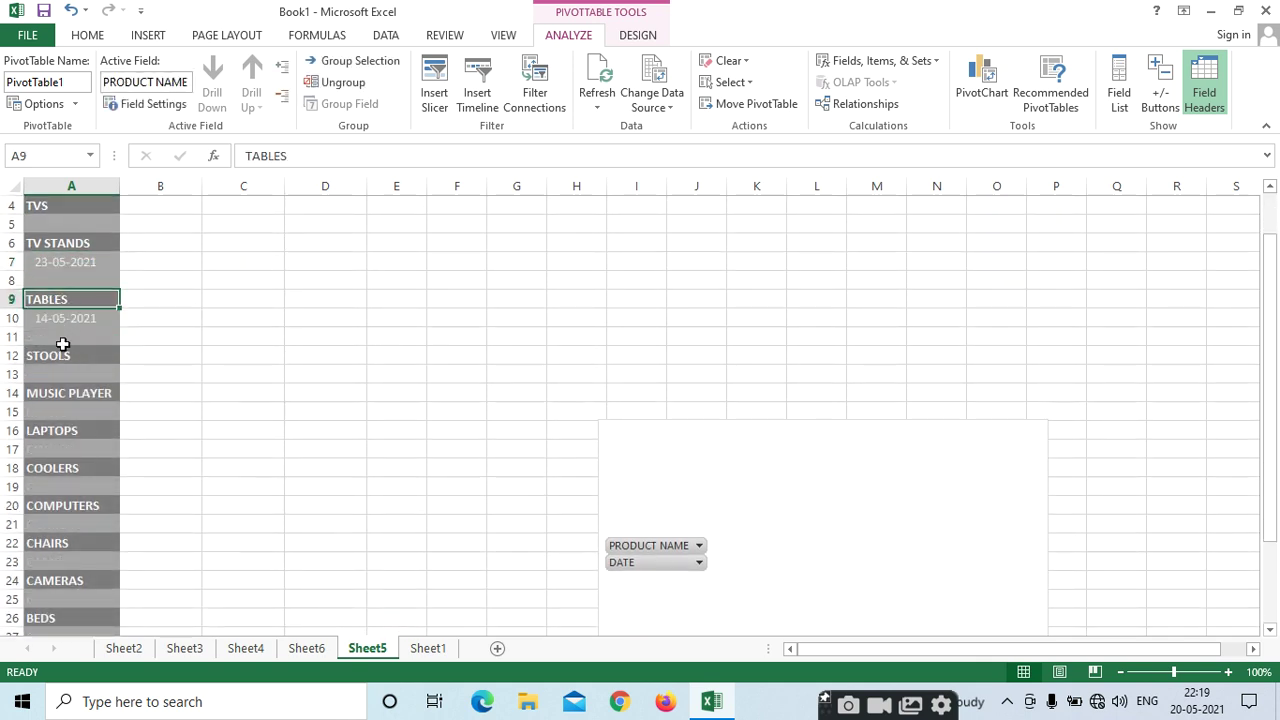
{"action": "left_click", "coordinate": [62, 360]}
{"action": "right_click", "coordinate": [62, 358]}
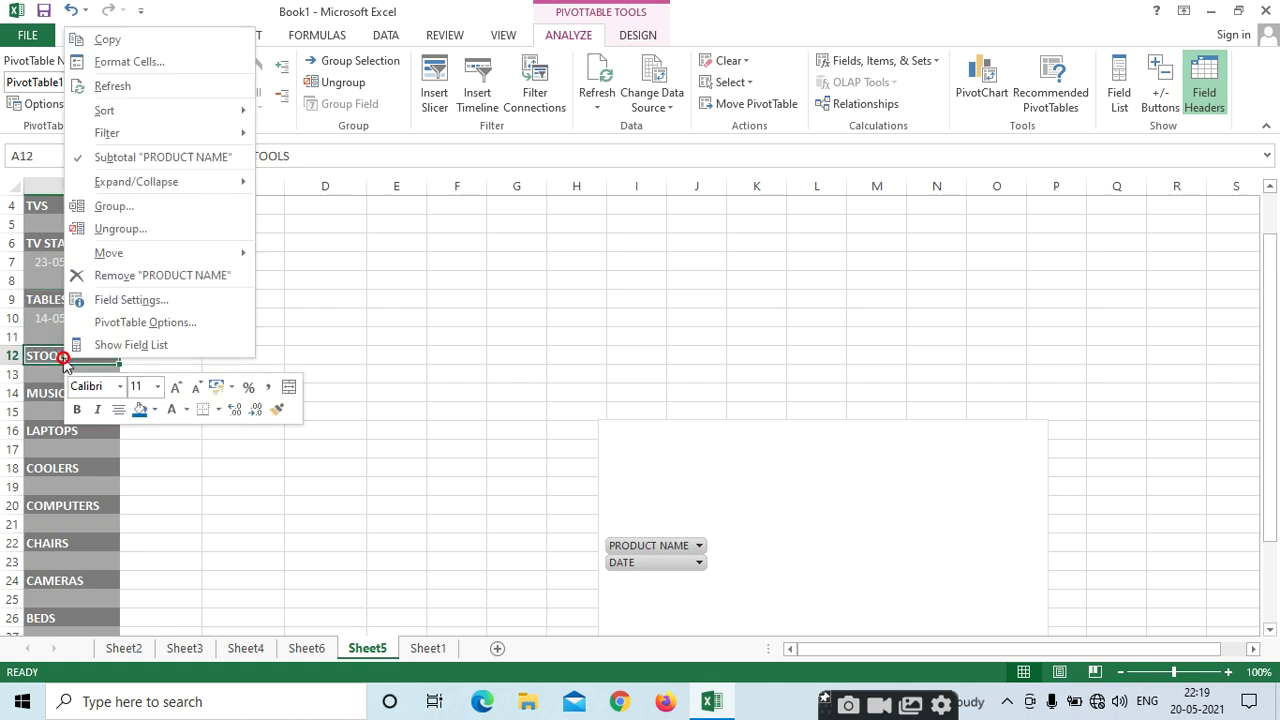
{"action": "key", "text": "Escape"}
{"action": "double_click", "coordinate": [60, 358]}
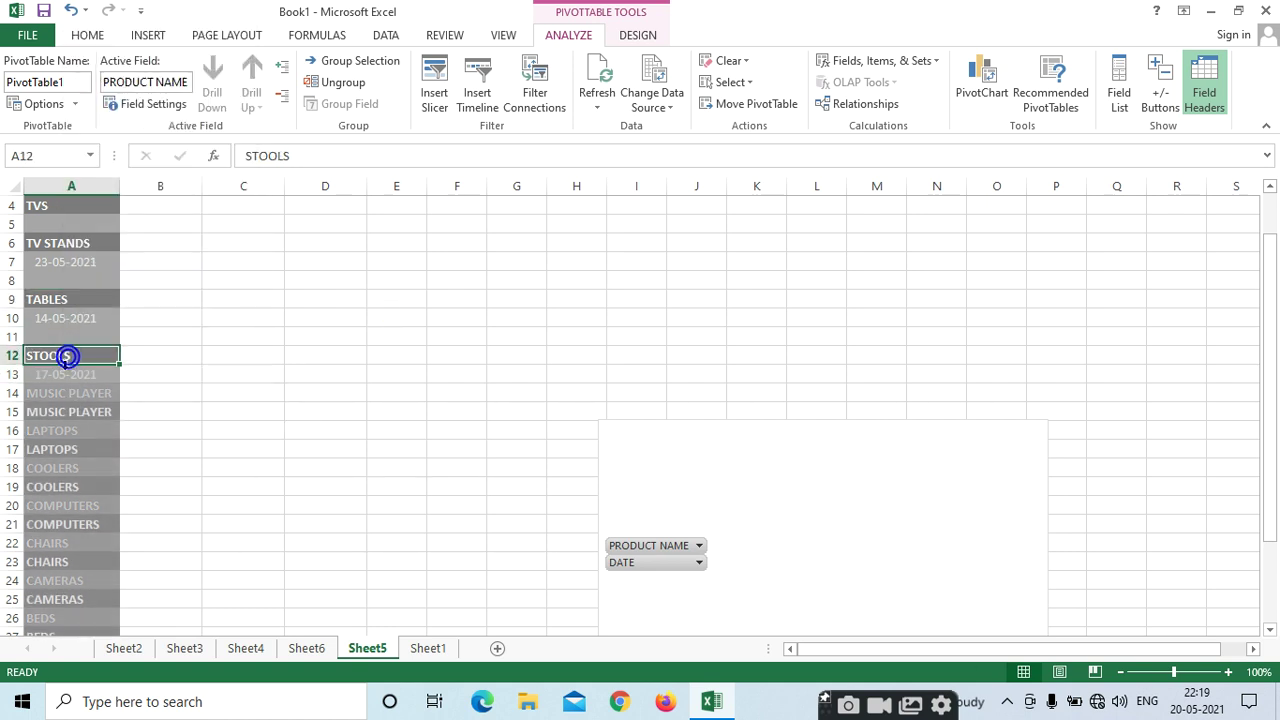
{"action": "double_click", "coordinate": [76, 413]}
{"action": "scroll", "coordinate": [76, 413], "scroll_direction": "down", "scroll_amount": 2}
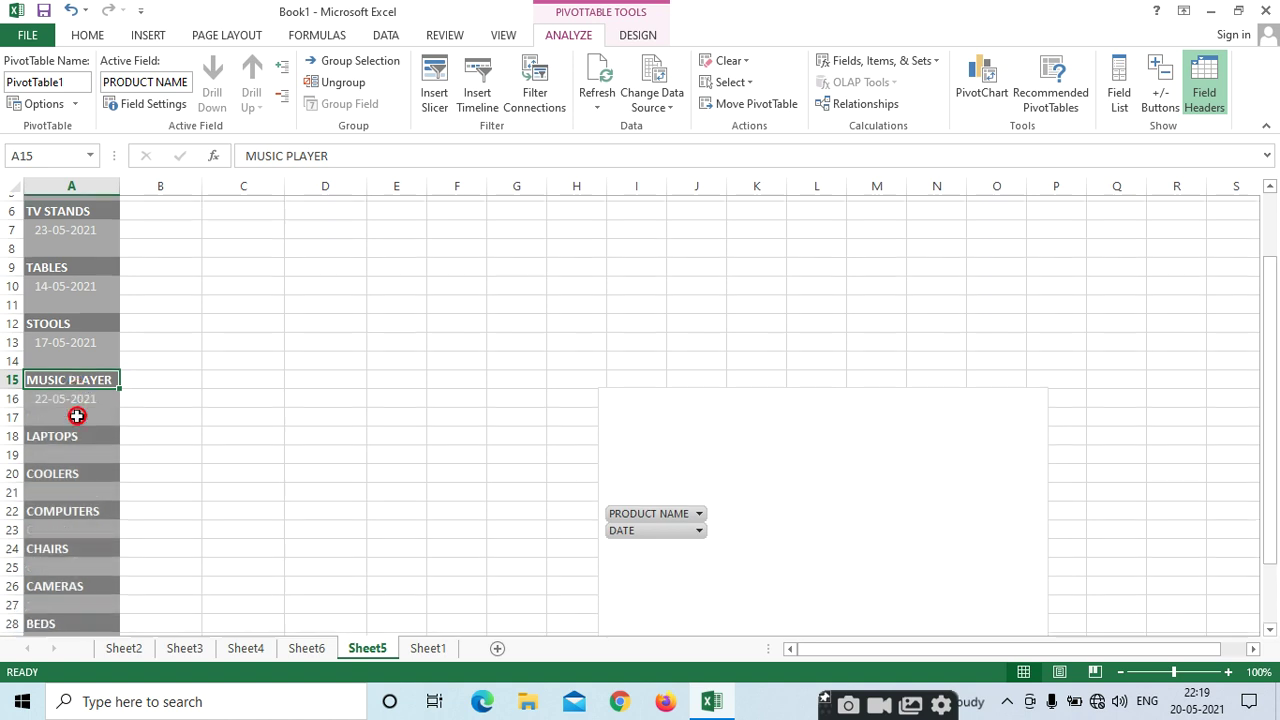
Expand the LAPTOPS, COOLERS, COMPUTERS, CHAIRS, CAMERAS and BEDS row labels to show their dates.
{"action": "double_click", "coordinate": [80, 357]}
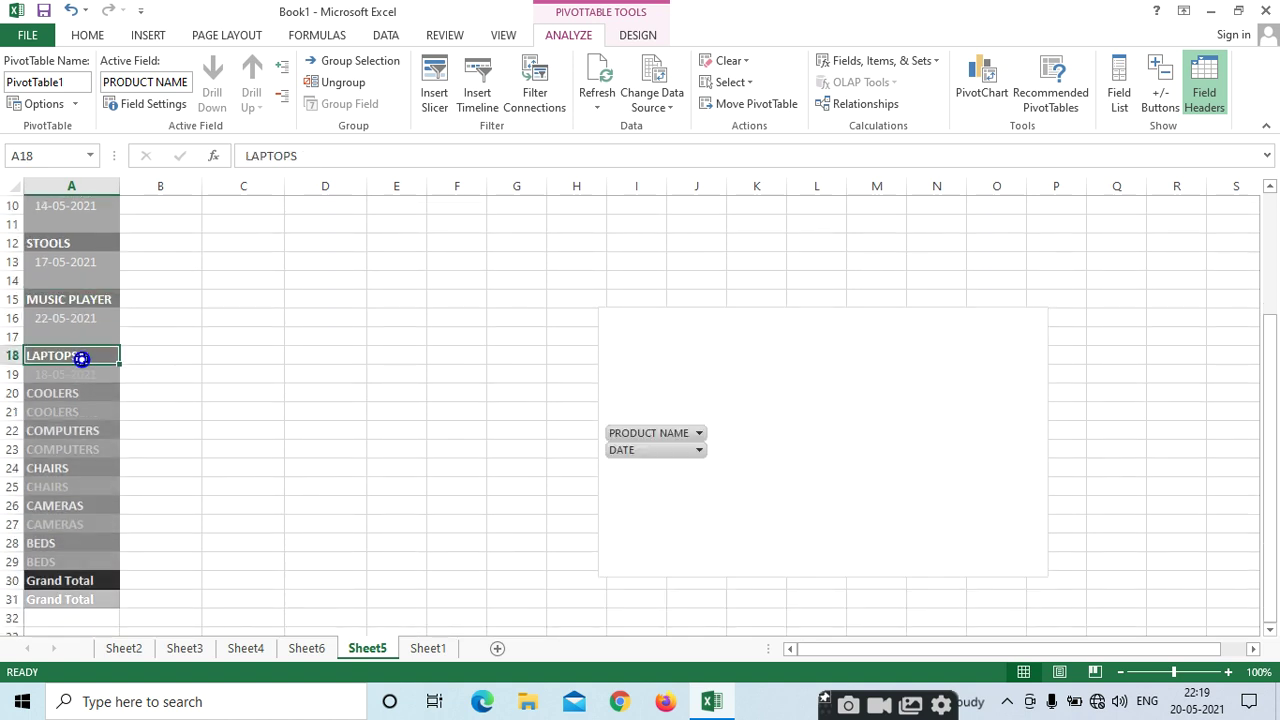
{"action": "double_click", "coordinate": [75, 411]}
{"action": "double_click", "coordinate": [63, 468]}
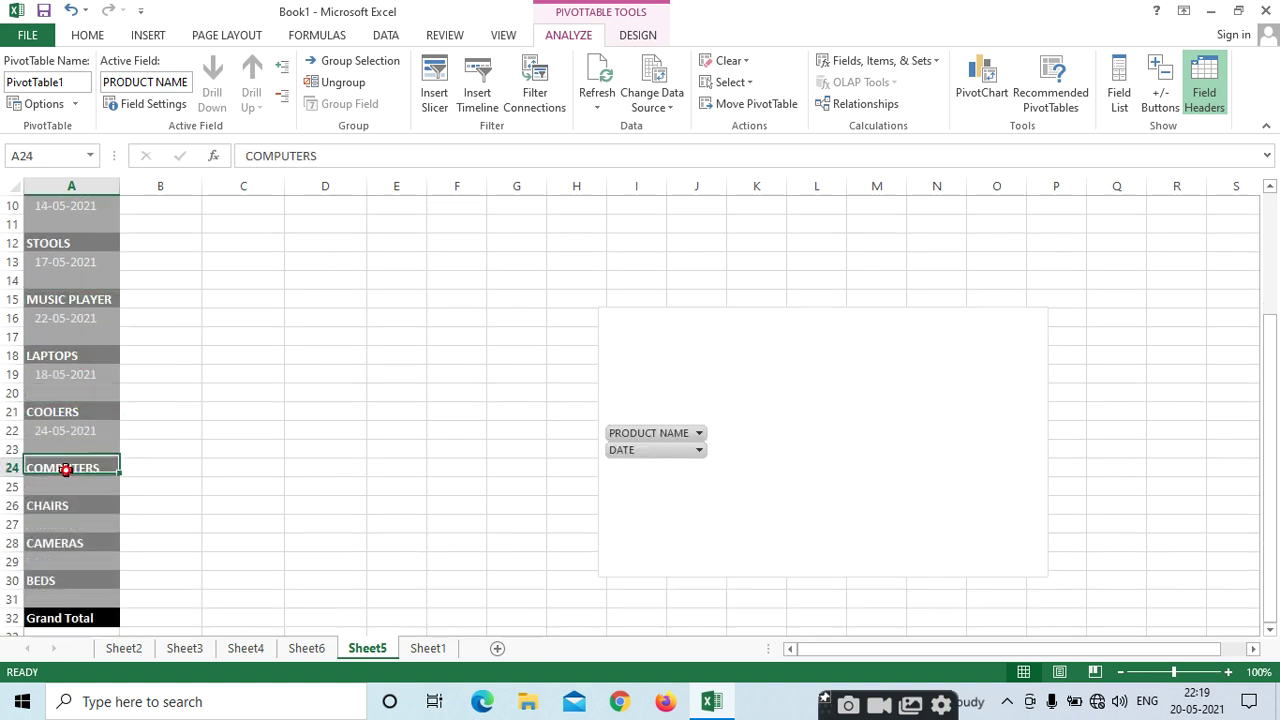
{"action": "double_click", "coordinate": [57, 530]}
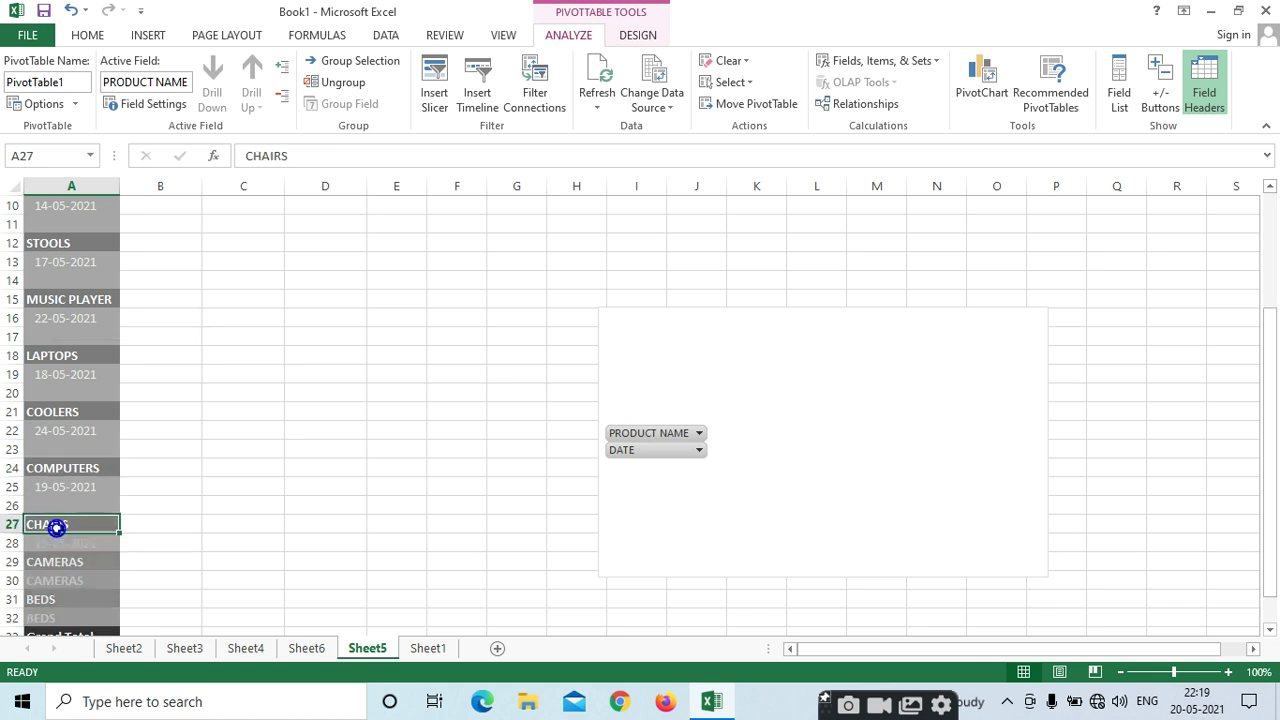
{"action": "left_click", "coordinate": [67, 584]}
{"action": "double_click", "coordinate": [67, 584]}
{"action": "scroll", "coordinate": [90, 545], "scroll_direction": "down", "scroll_amount": 2}
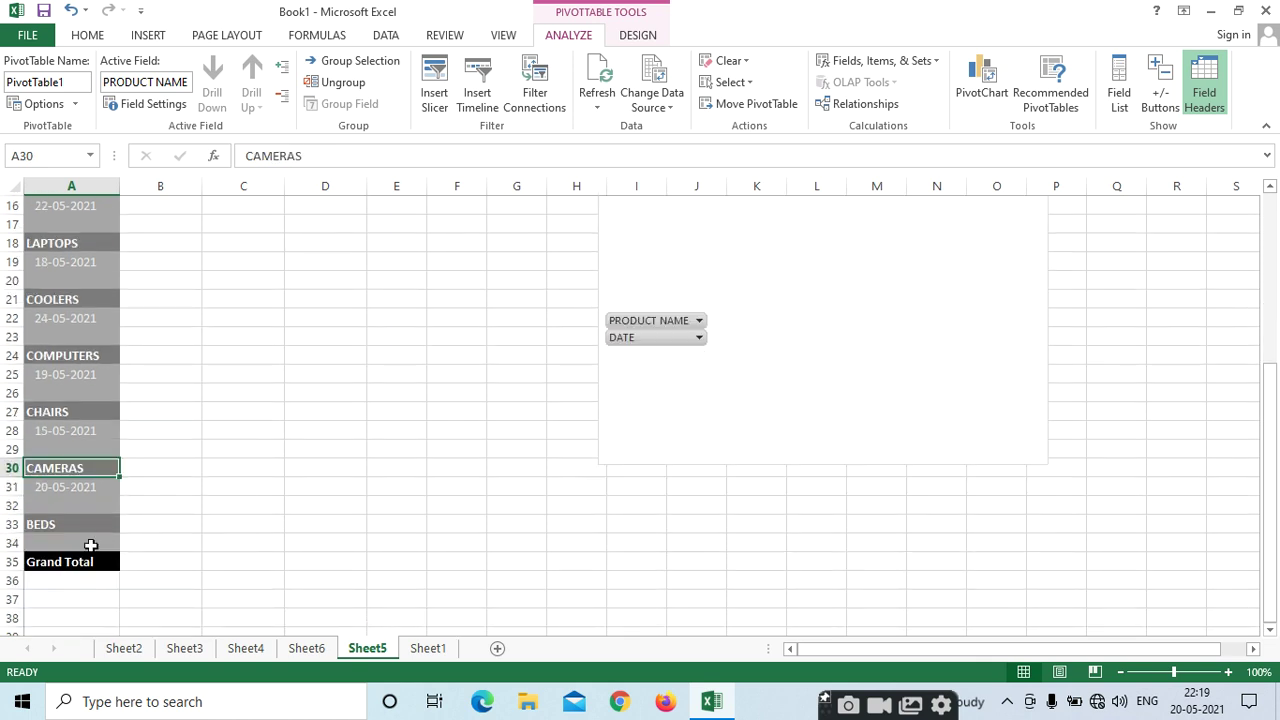
{"action": "double_click", "coordinate": [78, 529]}
{"action": "scroll", "coordinate": [314, 380], "scroll_direction": "up", "scroll_amount": 5}
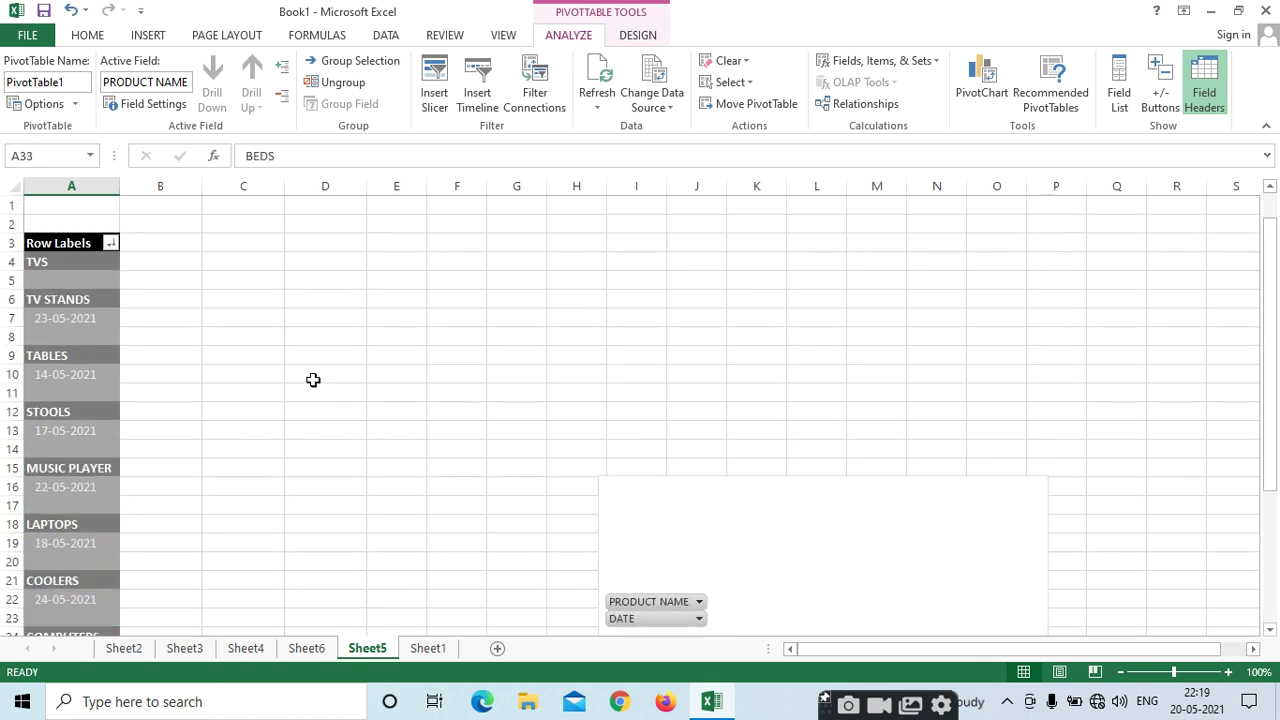
Move the DATE timeline on Sheet1 to around cell C9, over the source data, and view its options.
{"action": "left_click", "coordinate": [428, 648]}
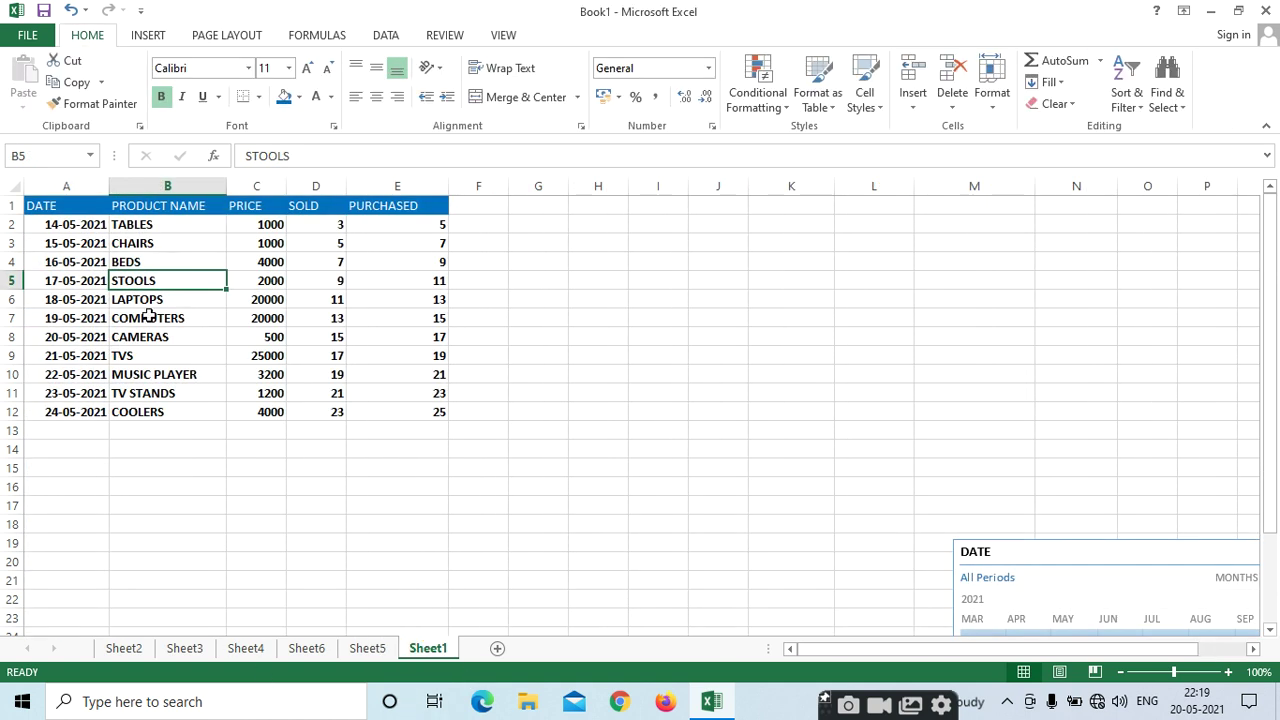
{"action": "left_click", "coordinate": [315, 260]}
{"action": "left_click", "coordinate": [155, 319]}
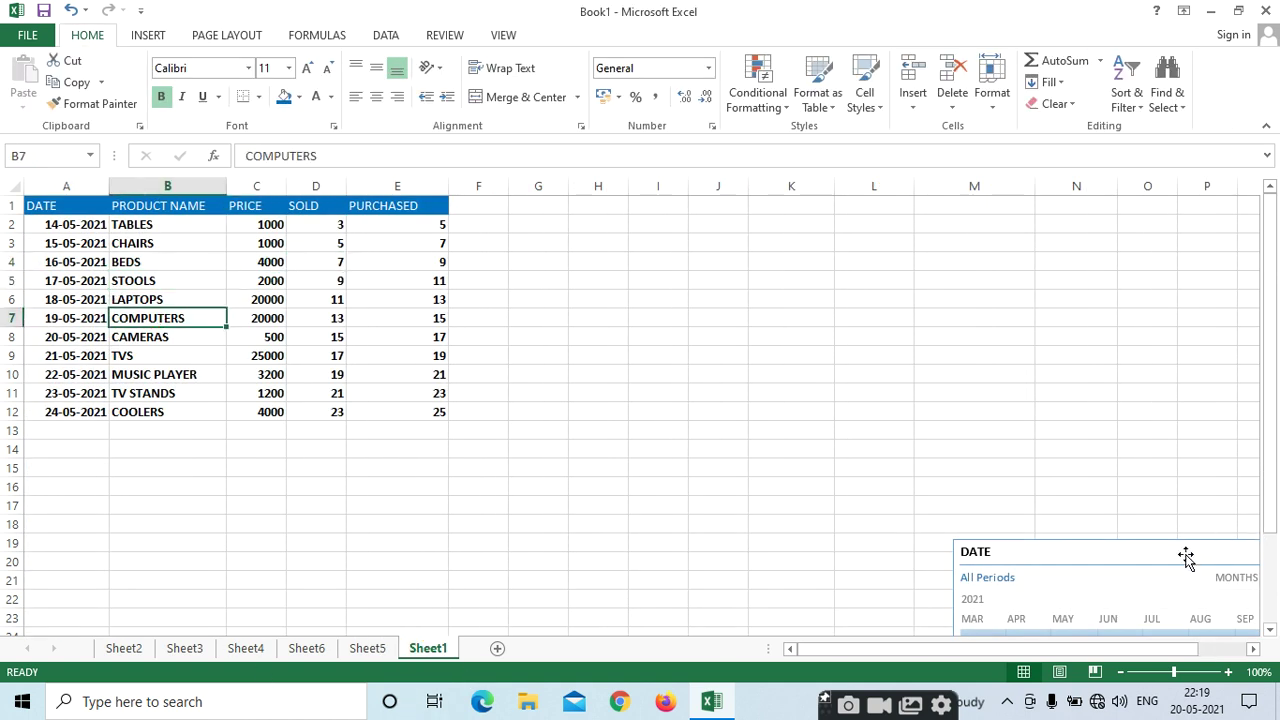
{"action": "left_click_drag", "start_coordinate": [1185, 557], "coordinate": [526, 394]}
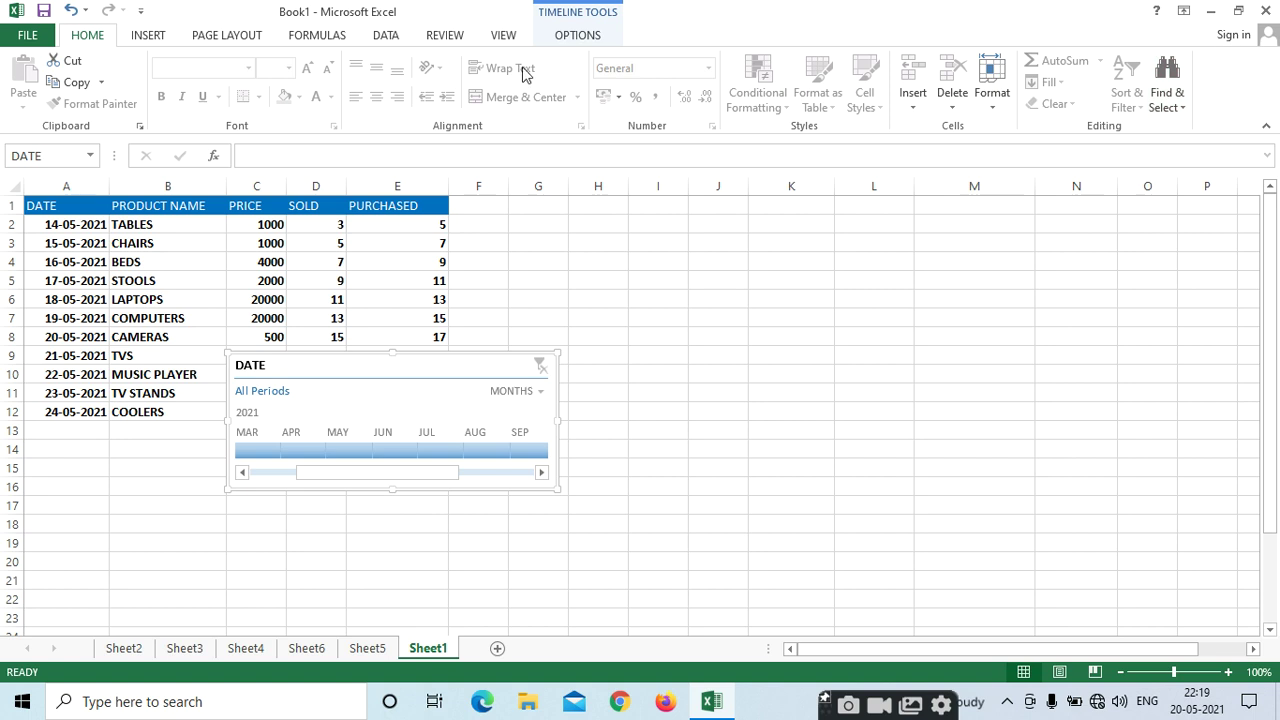
{"action": "left_click", "coordinate": [573, 35]}
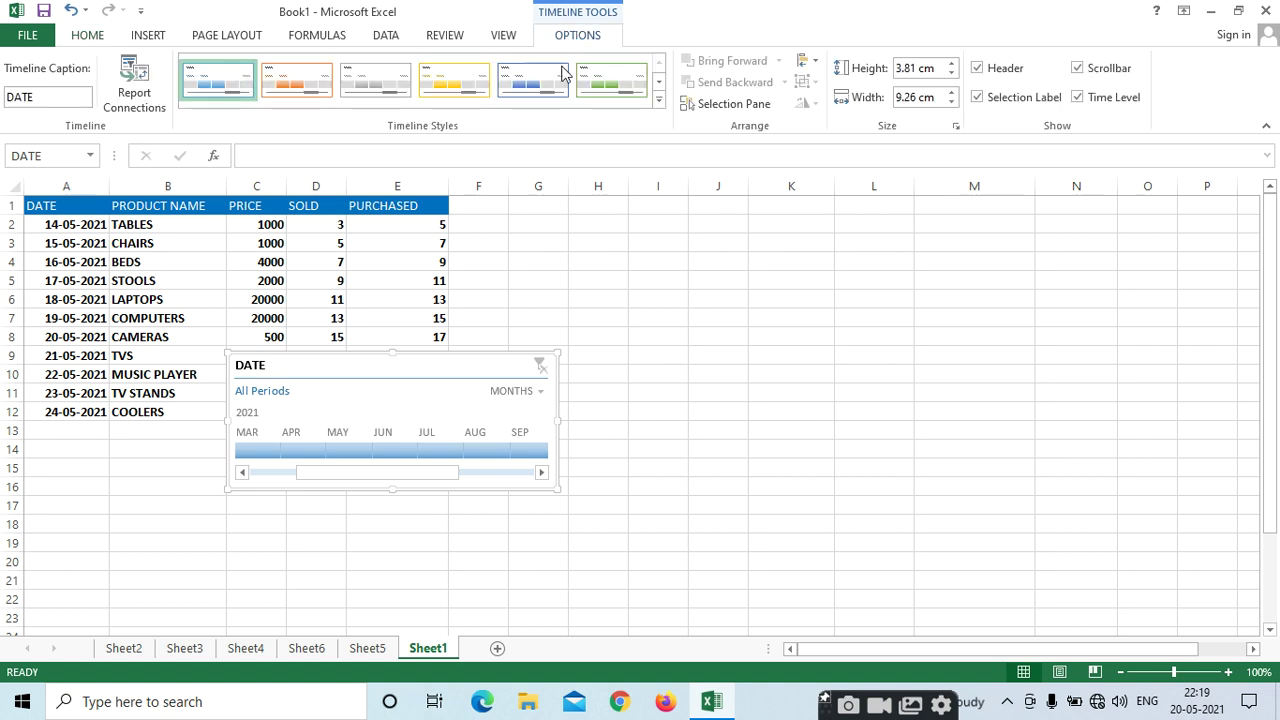
Convert the Sheet1 range $A$1:$E$12 into a table with headers.
{"action": "left_click", "coordinate": [89, 37]}
{"action": "left_click", "coordinate": [145, 35]}
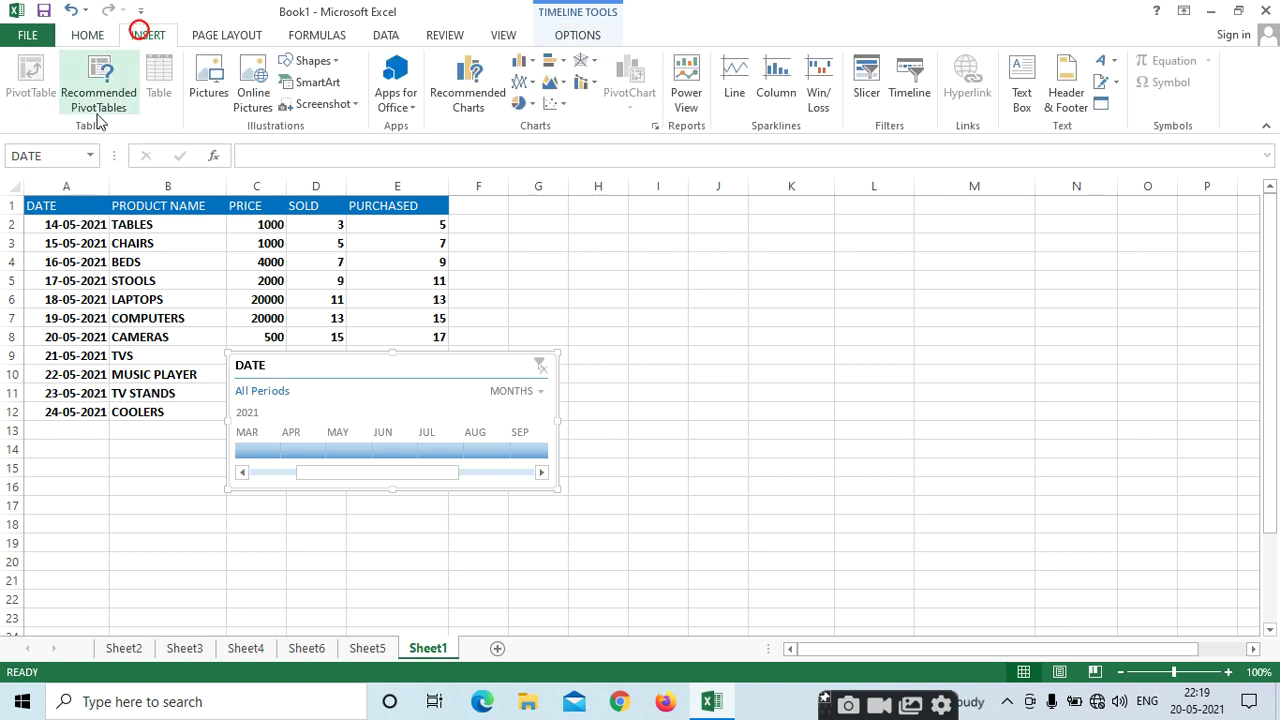
{"action": "left_click", "coordinate": [100, 312]}
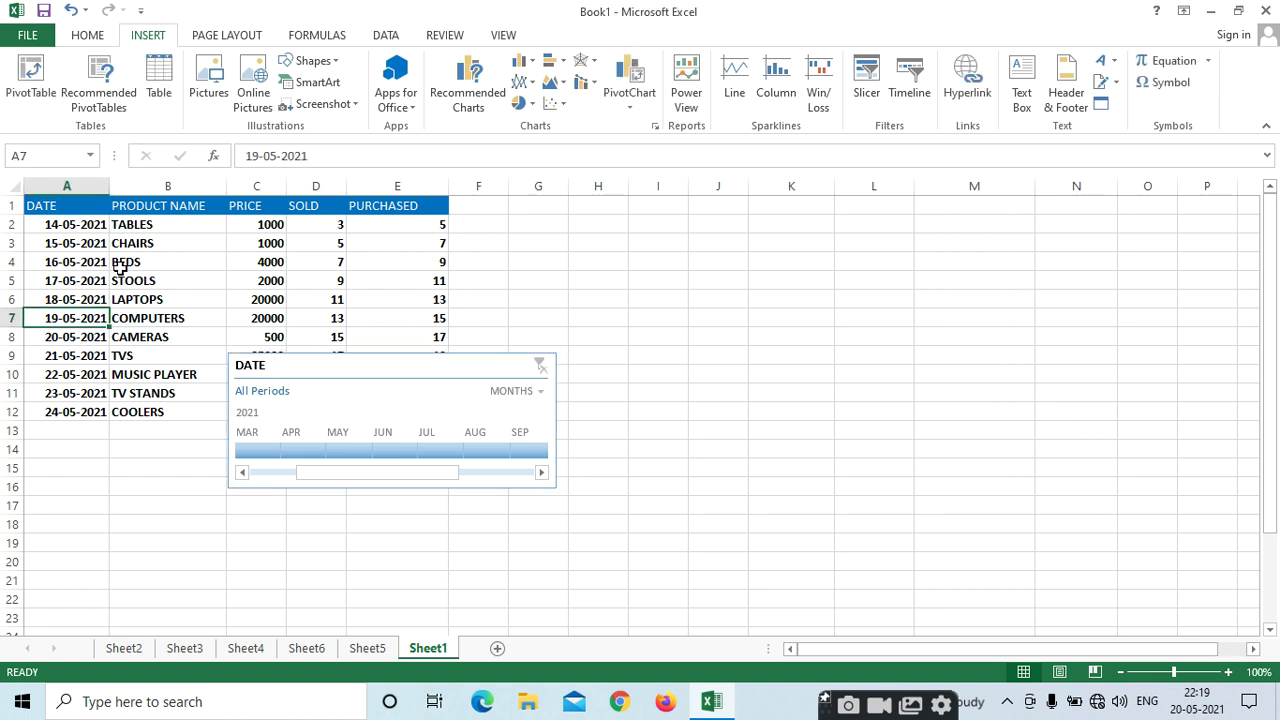
{"action": "left_click", "coordinate": [163, 86]}
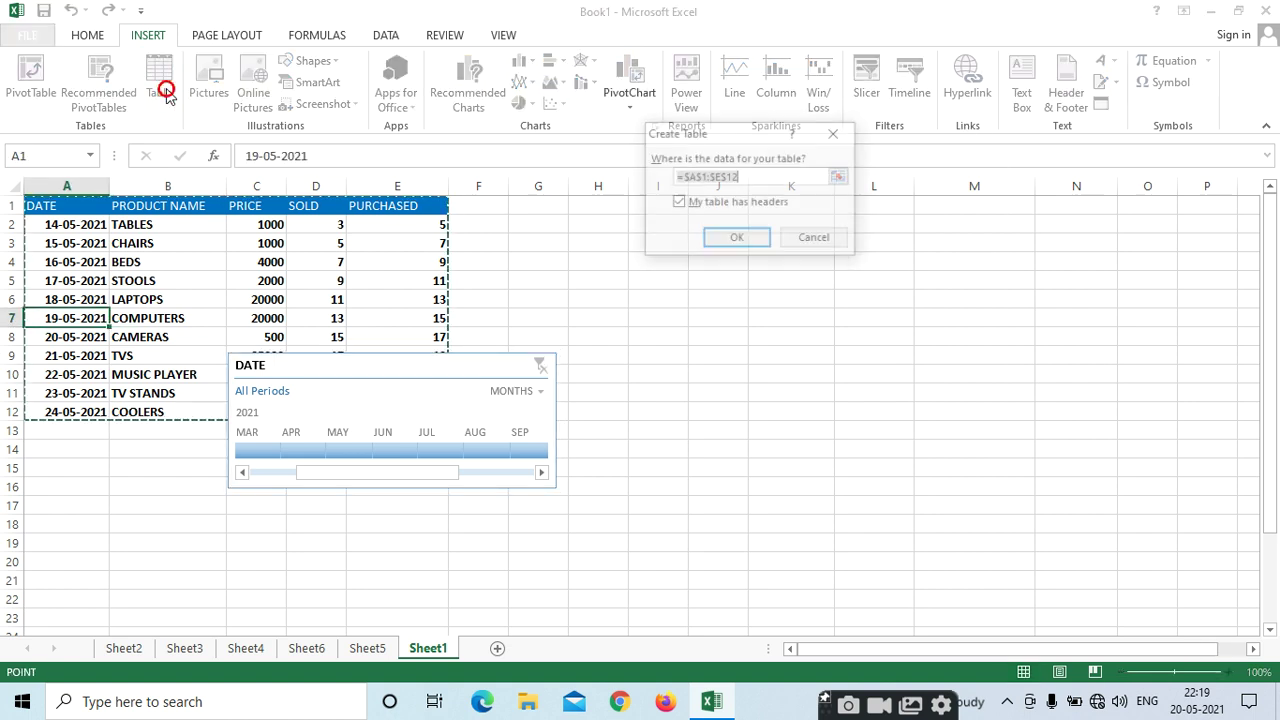
{"action": "left_click", "coordinate": [720, 238]}
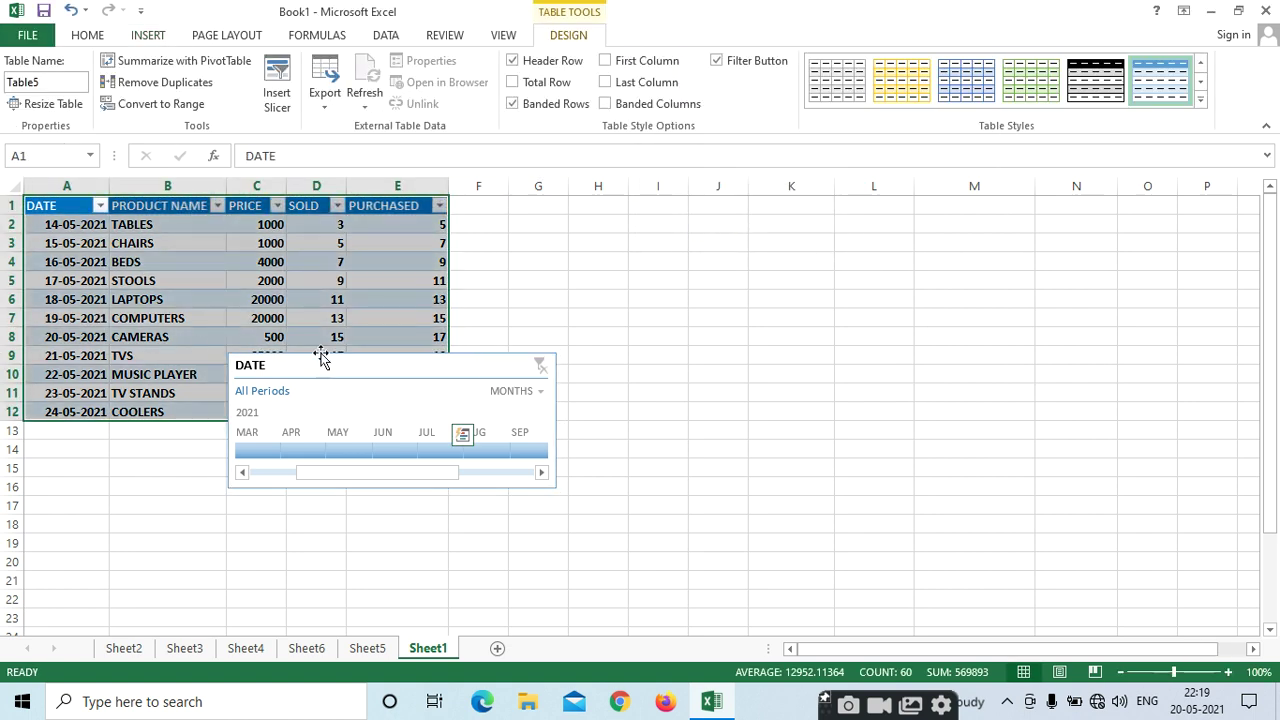
Move the DATE timeline clear of the table, to around column M, row 18, and select cell C5.
{"action": "left_click_drag", "start_coordinate": [354, 366], "coordinate": [1047, 530]}
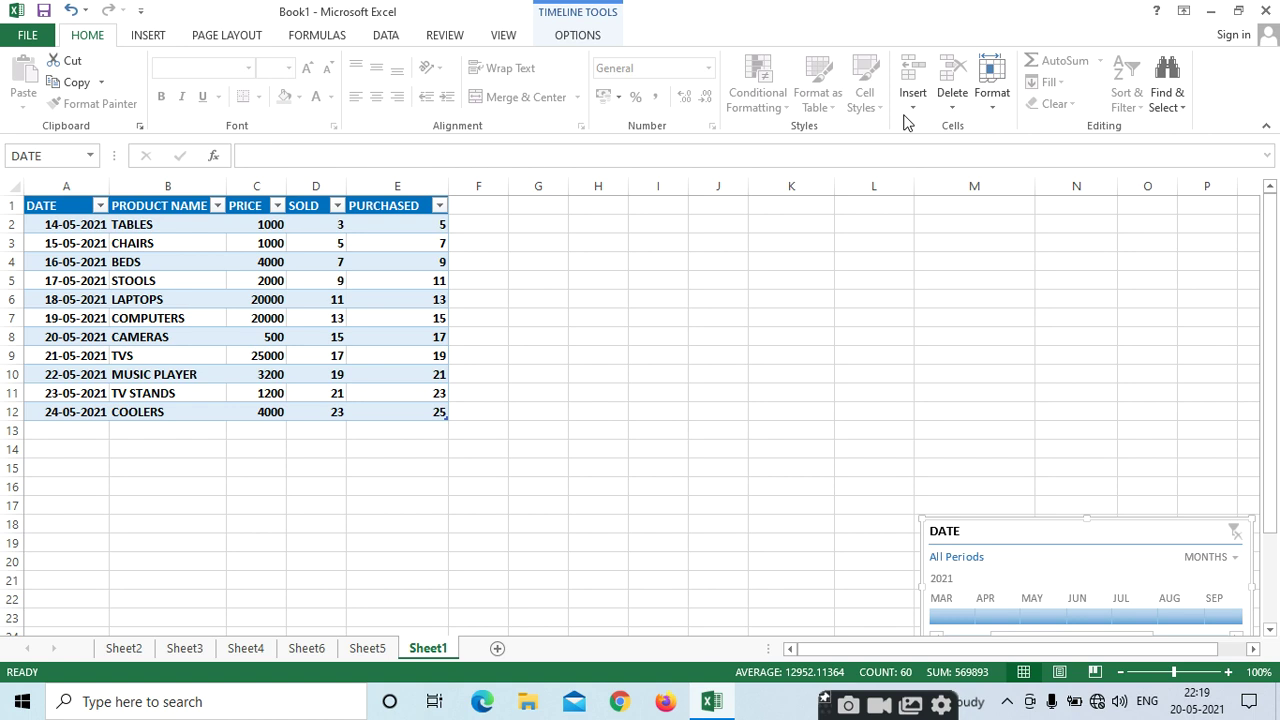
{"action": "left_click", "coordinate": [150, 36]}
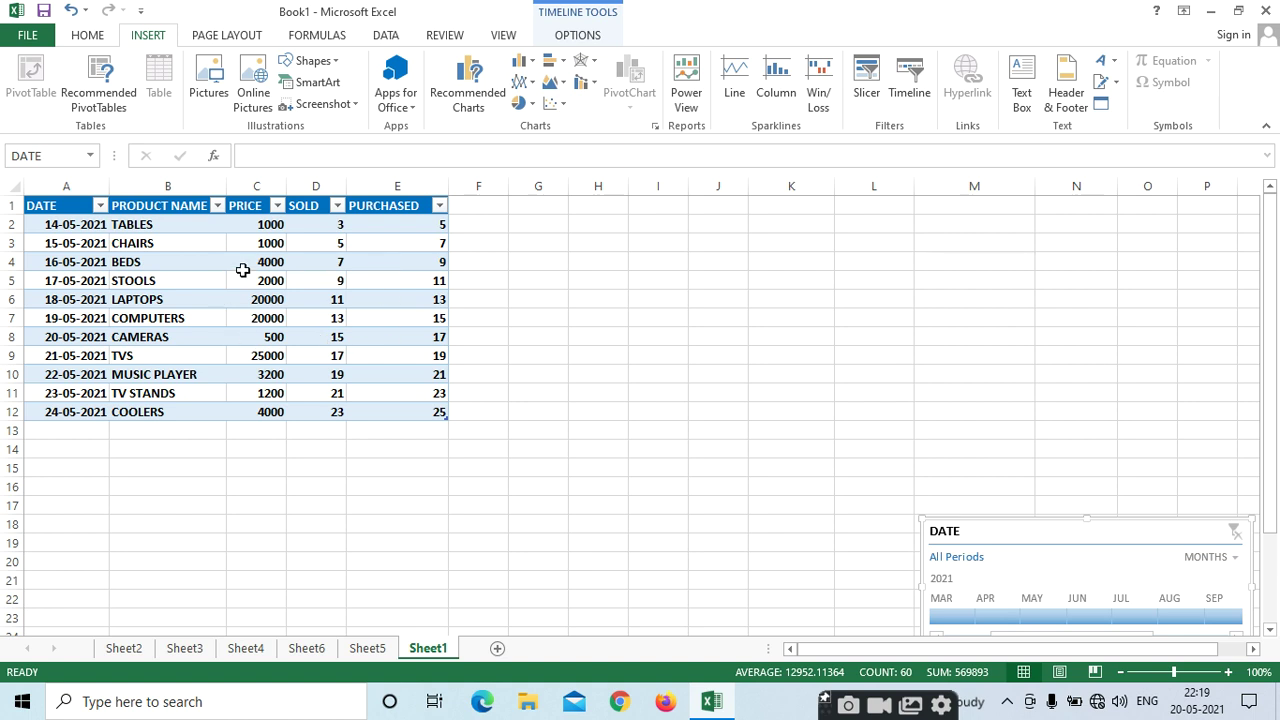
{"action": "left_click", "coordinate": [232, 280]}
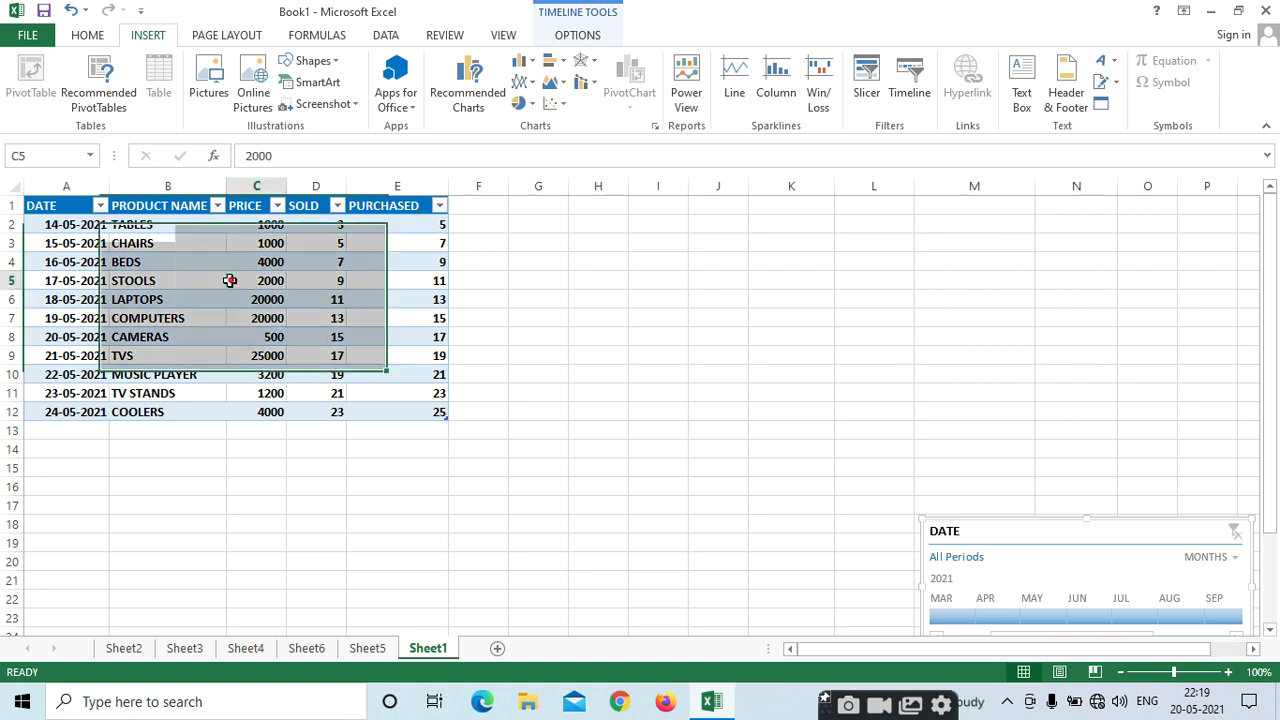
{"action": "left_click", "coordinate": [140, 36]}
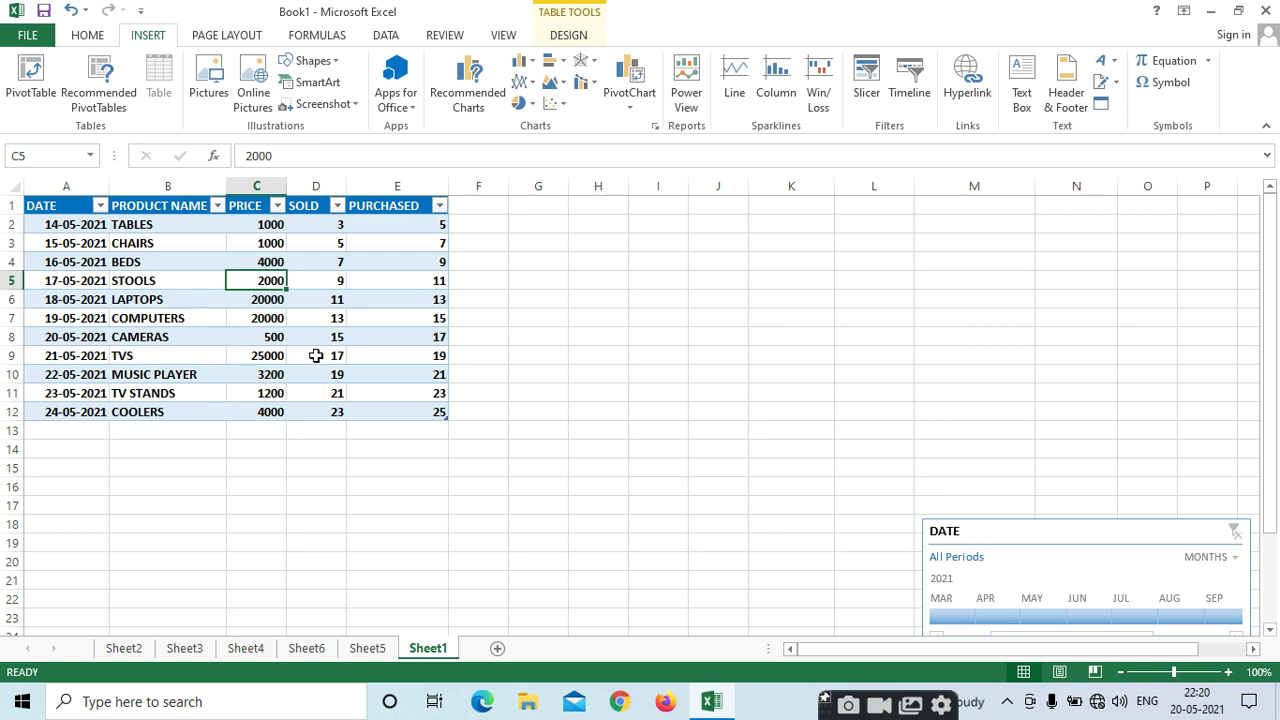
Apply a black bordered table style and turn on First Column, Last Column and Banded Columns.
{"action": "left_click", "coordinate": [570, 35]}
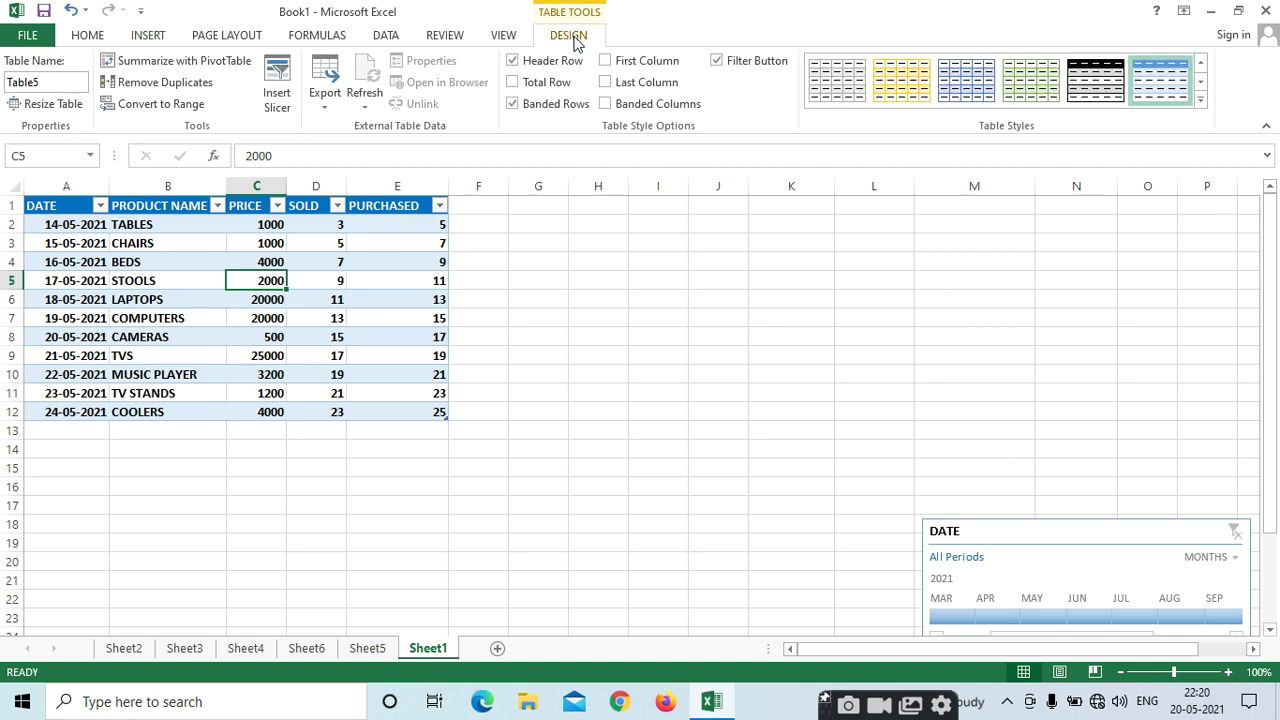
{"action": "left_click", "coordinate": [1201, 100]}
{"action": "left_click", "coordinate": [928, 158]}
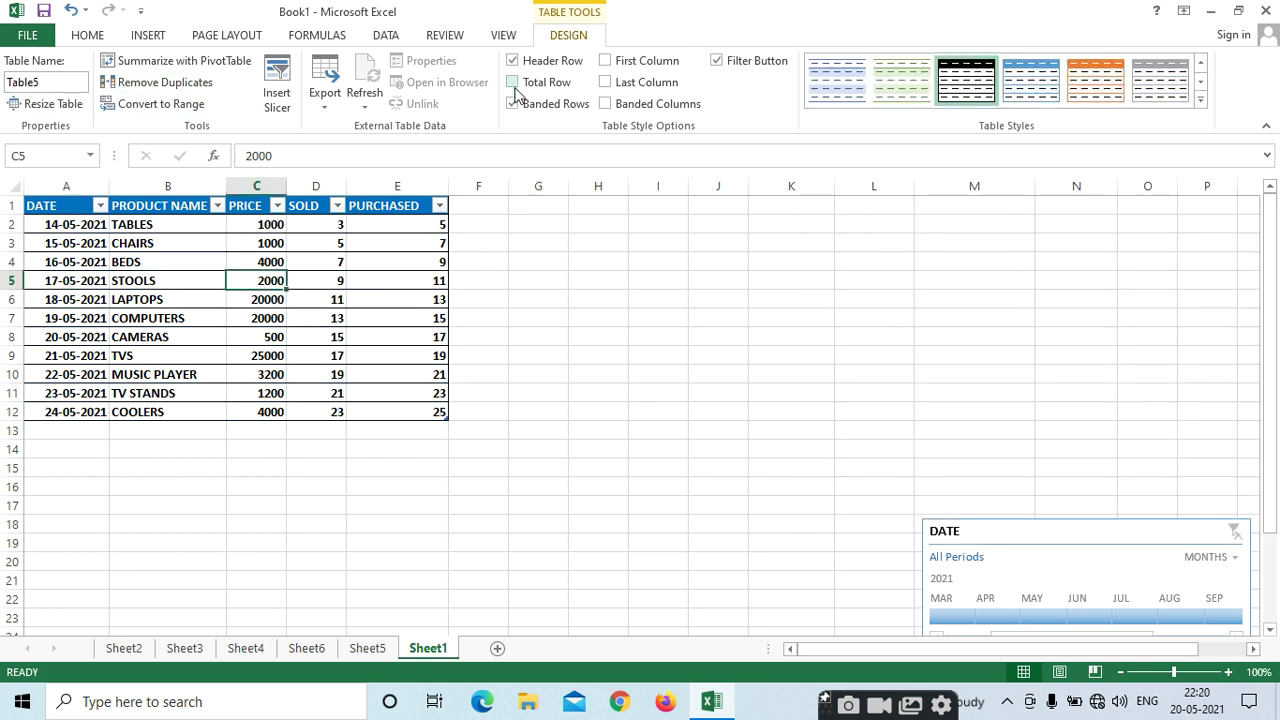
{"action": "left_click", "coordinate": [607, 84]}
{"action": "left_click", "coordinate": [607, 106]}
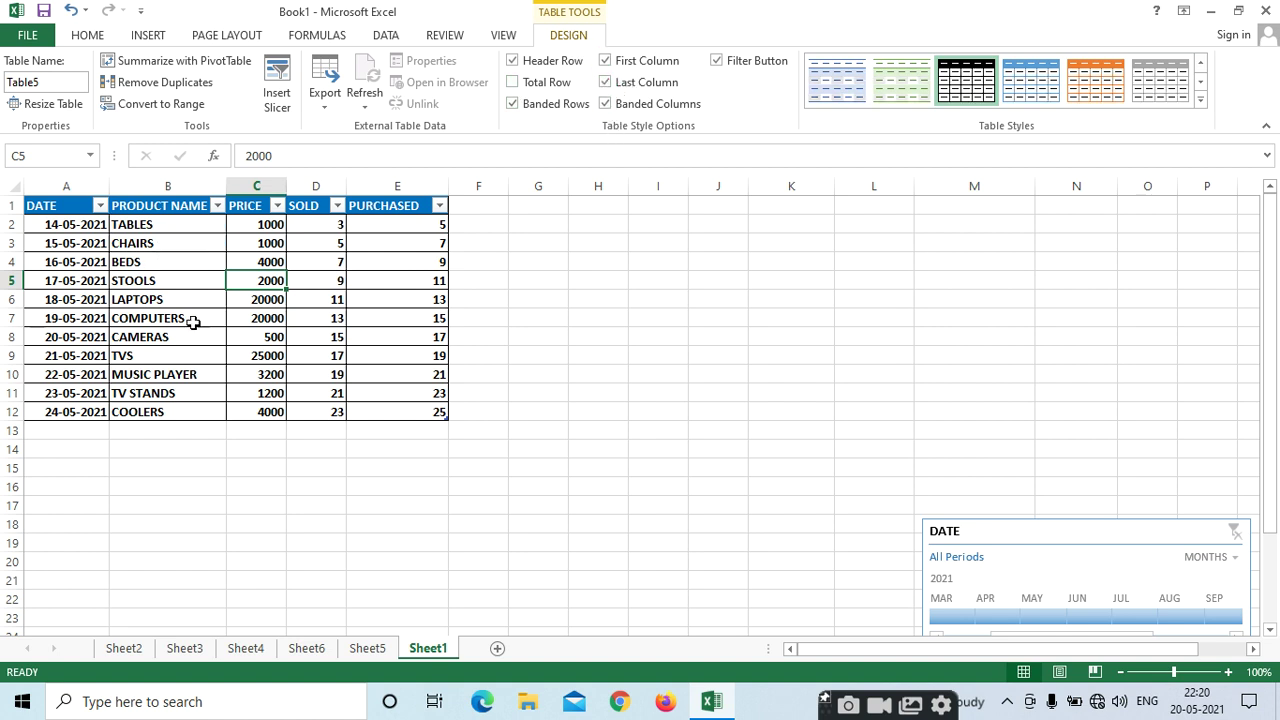
Filter the table's PRICE column to show only the value 1000.
{"action": "left_click", "coordinate": [277, 206]}
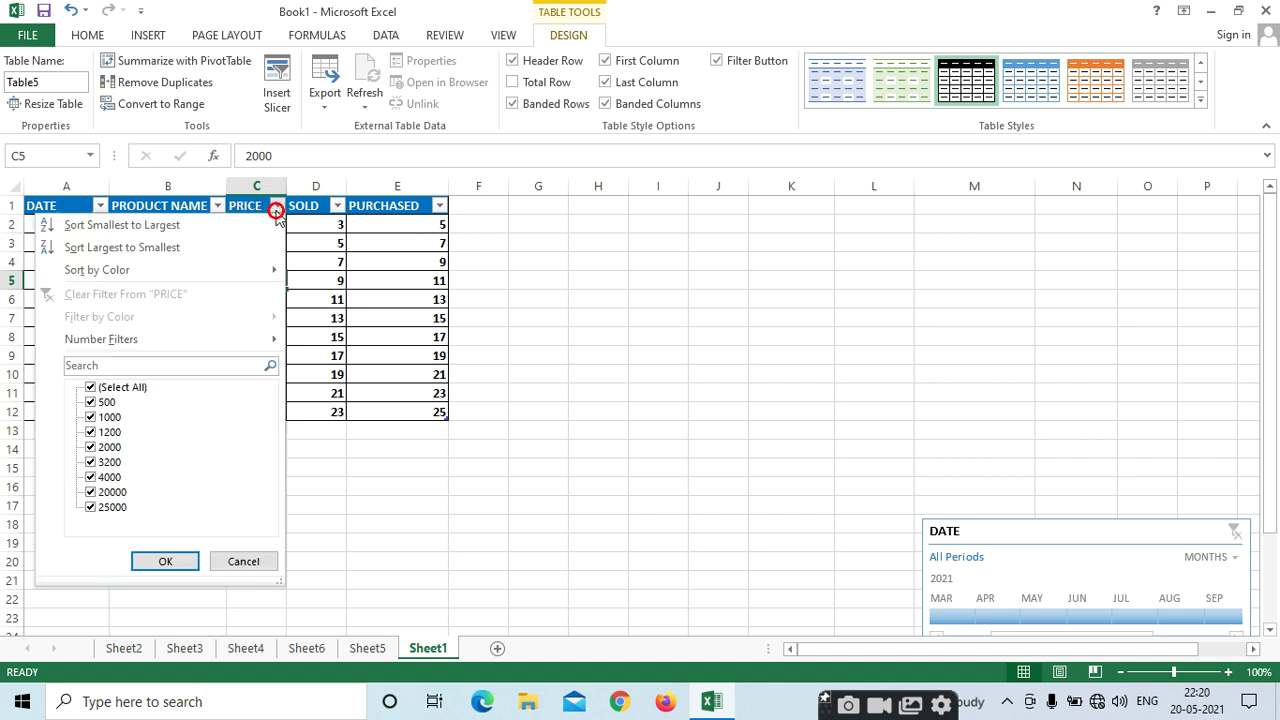
{"action": "left_click", "coordinate": [90, 432]}
{"action": "left_click", "coordinate": [90, 447]}
{"action": "left_click", "coordinate": [91, 462]}
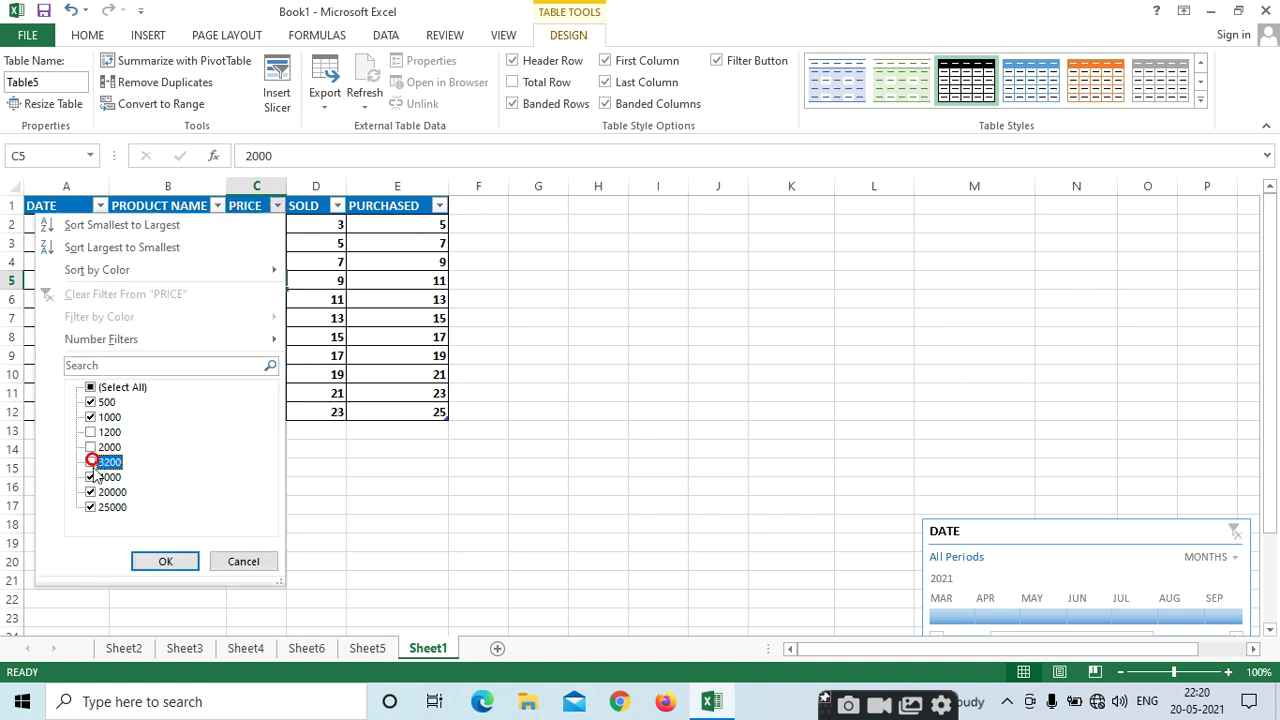
{"action": "left_click", "coordinate": [91, 477]}
{"action": "left_click", "coordinate": [91, 492]}
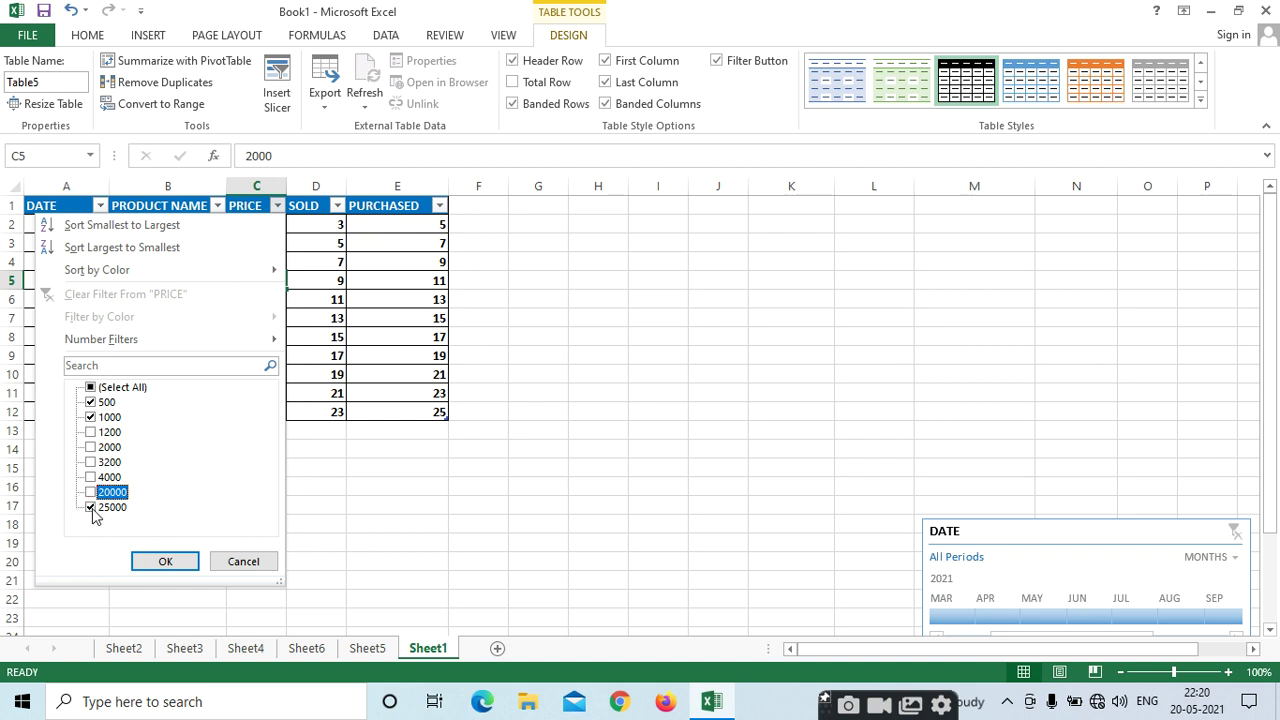
{"action": "left_click", "coordinate": [91, 507]}
{"action": "left_click", "coordinate": [91, 402]}
{"action": "left_click", "coordinate": [183, 566]}
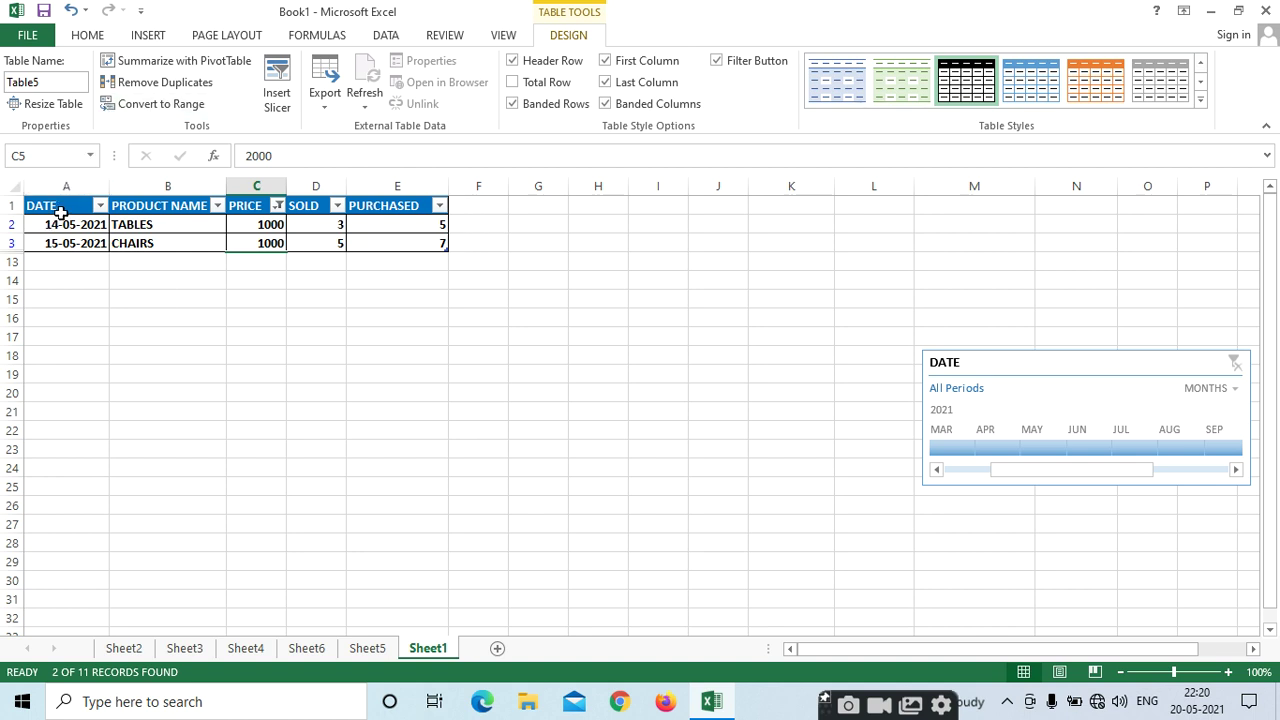
{"action": "left_click", "coordinate": [60, 213]}
{"action": "left_click", "coordinate": [183, 84]}
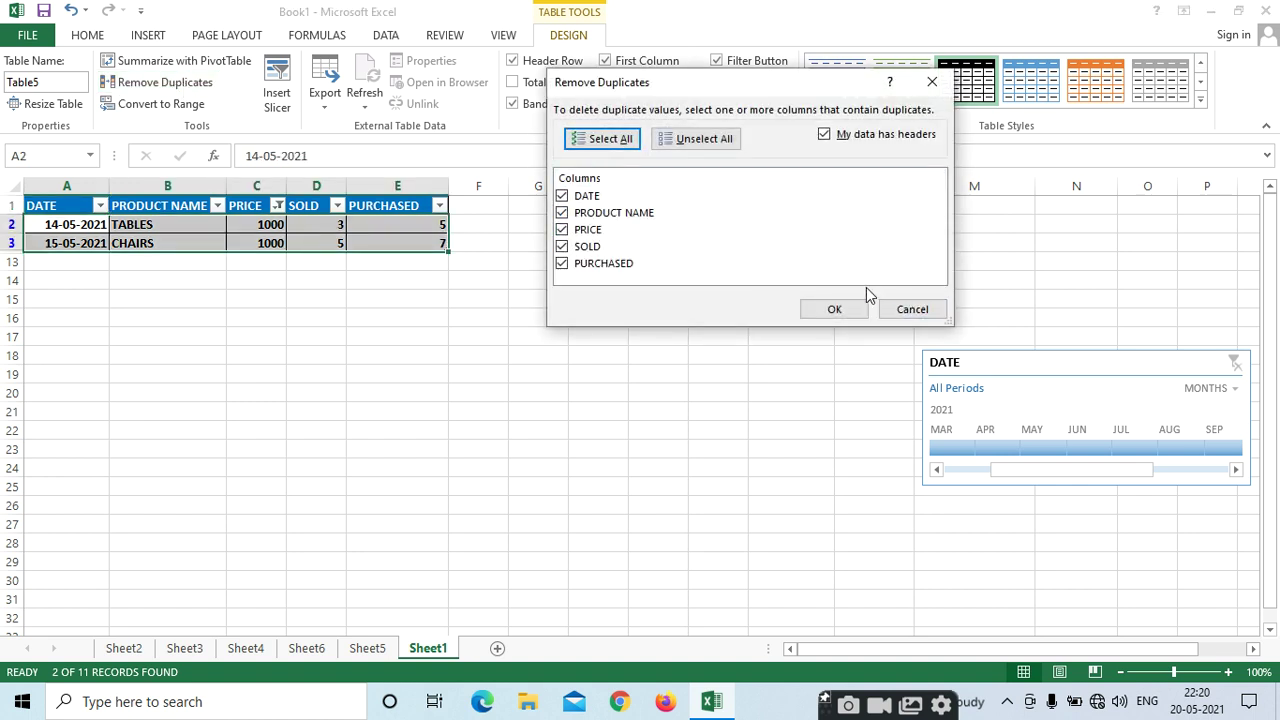
{"action": "left_click", "coordinate": [911, 309]}
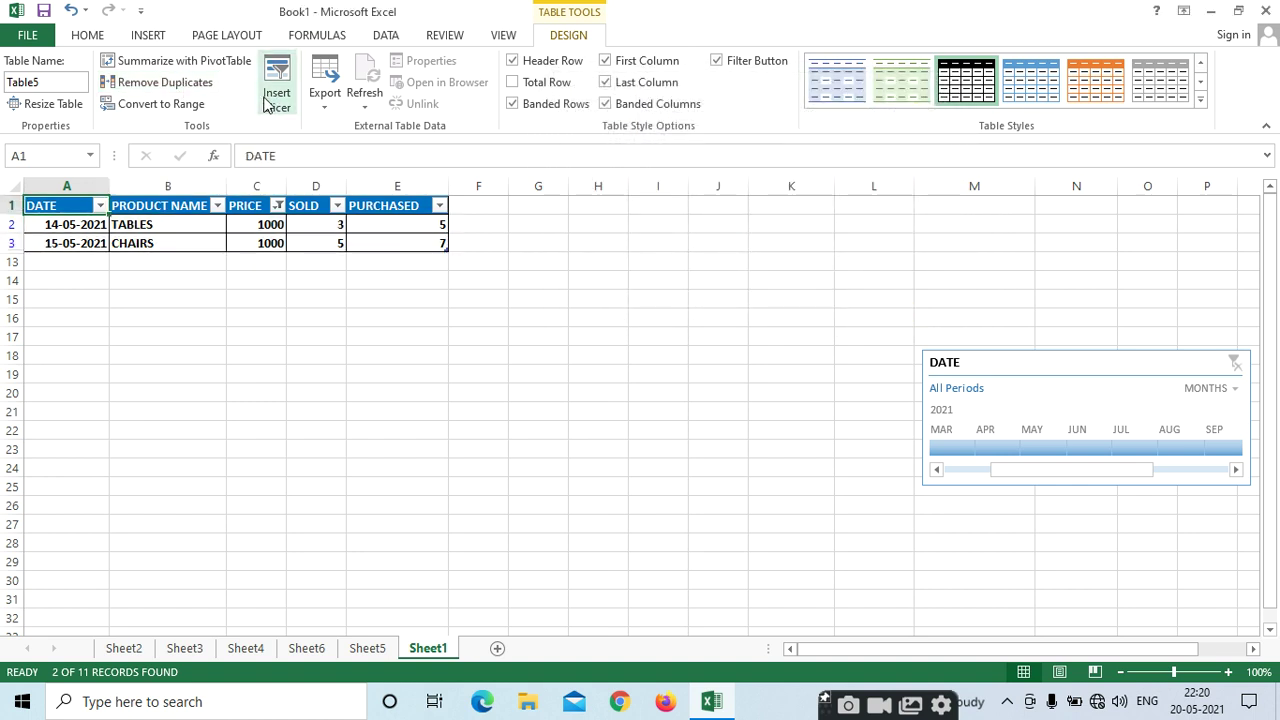
Insert a slicer for the PURCHASED column and move it closer to the table, starting around column G.
{"action": "left_click", "coordinate": [276, 97]}
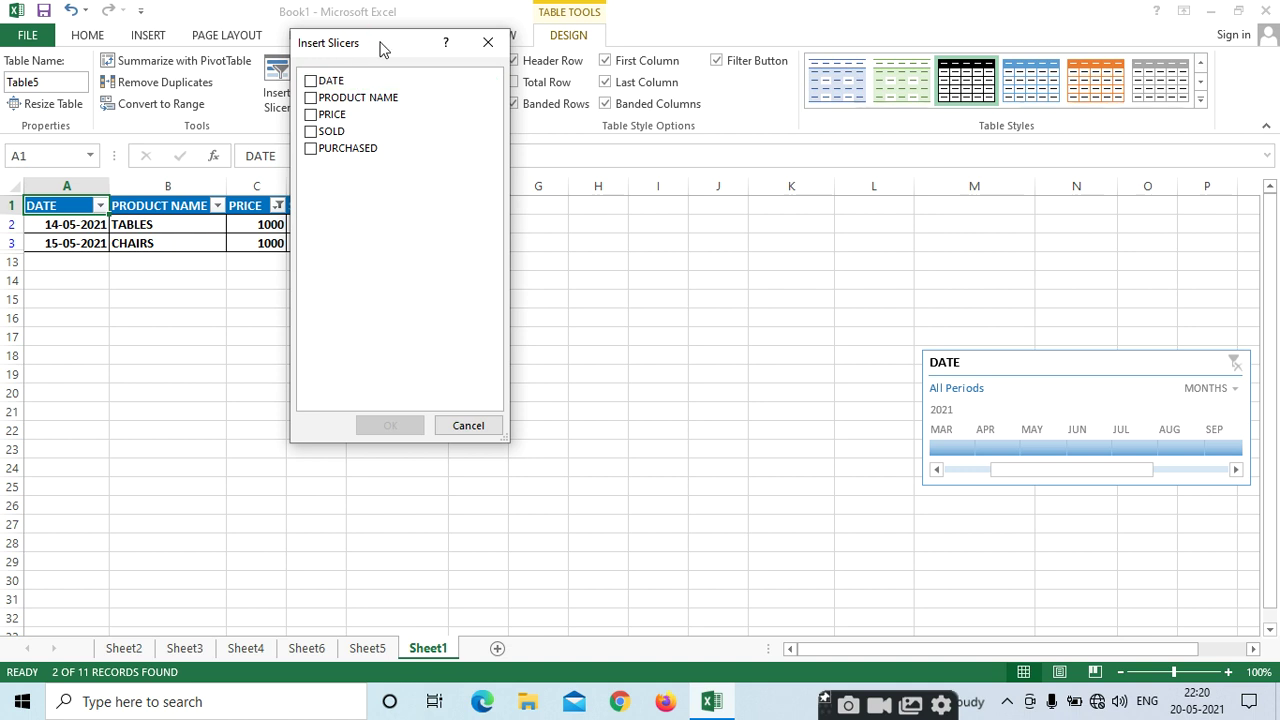
{"action": "left_click_drag", "start_coordinate": [380, 42], "coordinate": [623, 121]}
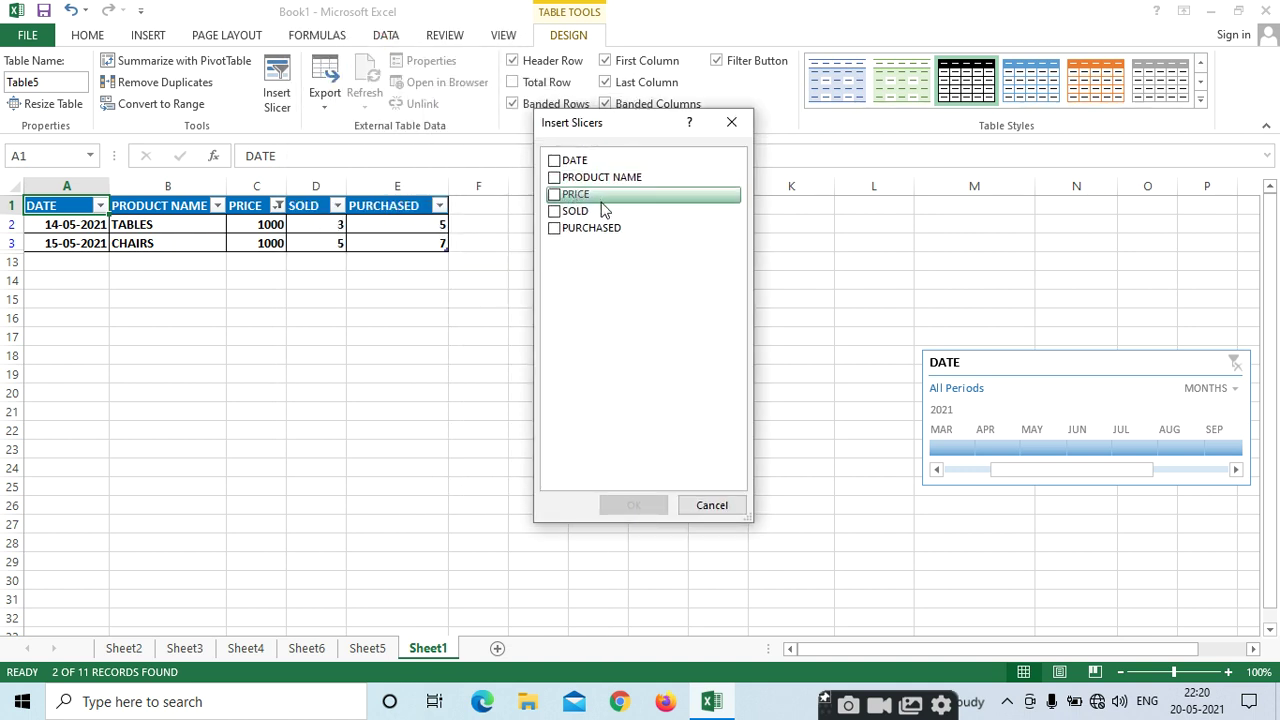
{"action": "left_click", "coordinate": [554, 229]}
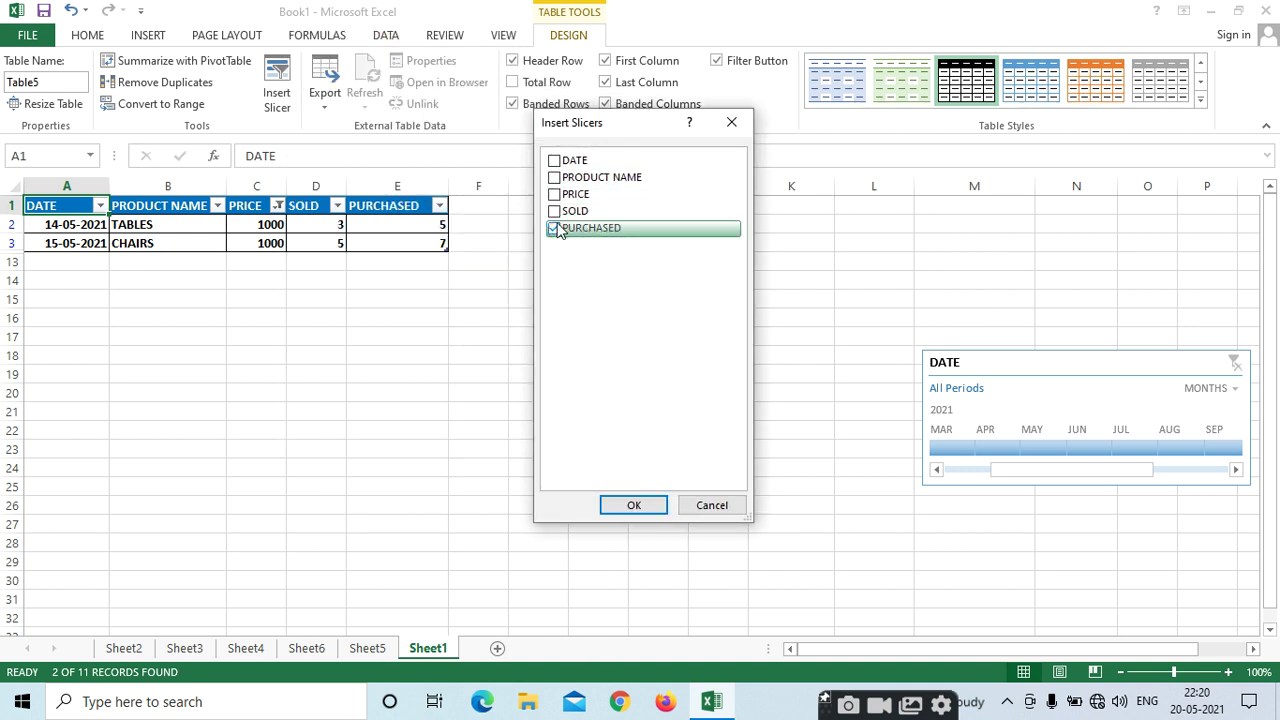
{"action": "left_click", "coordinate": [634, 506]}
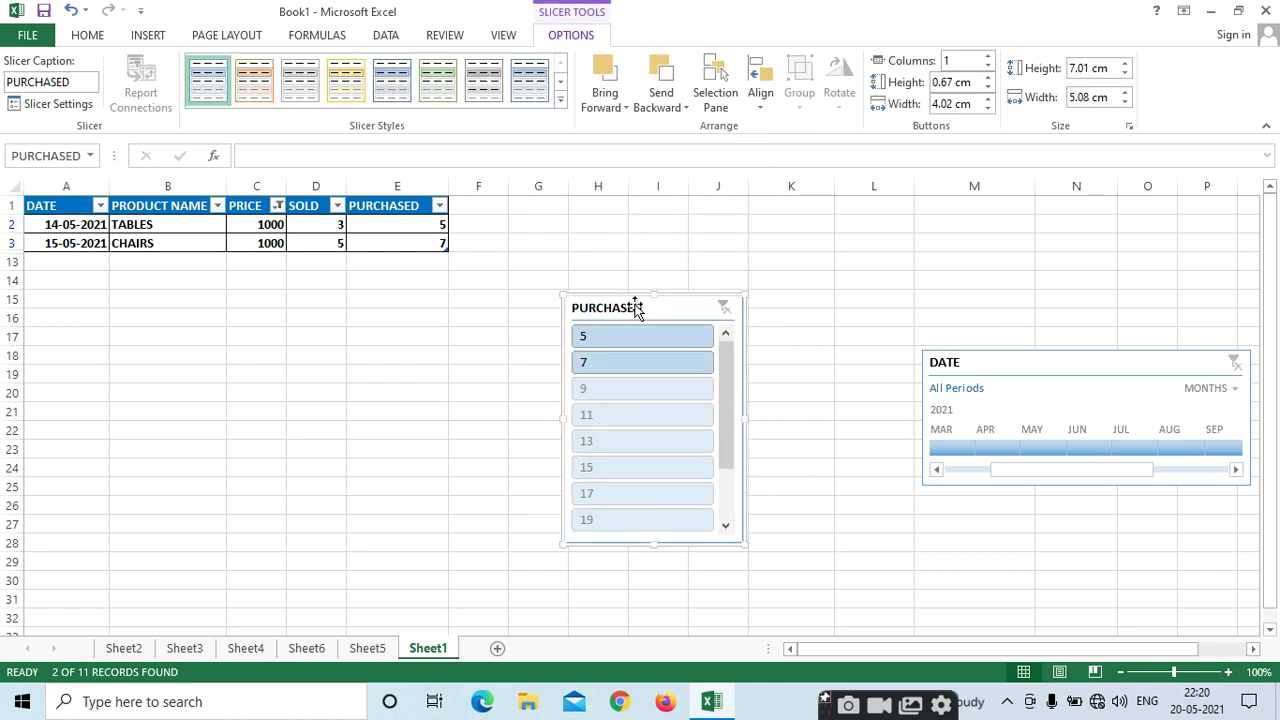
{"action": "left_click_drag", "start_coordinate": [657, 306], "coordinate": [615, 266]}
Filter the table to 15 with the PURCHASED slicer and select all values in the PRICE column's filter.
{"action": "left_click", "coordinate": [594, 433]}
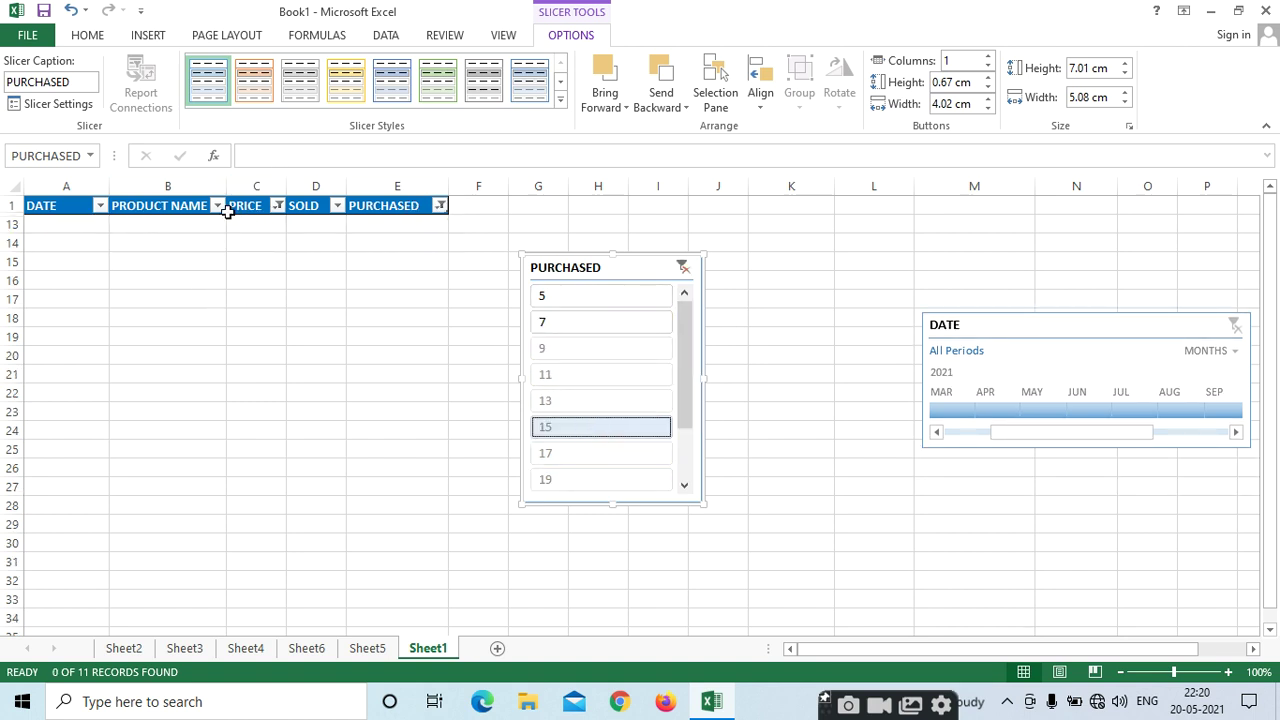
{"action": "left_click", "coordinate": [277, 206]}
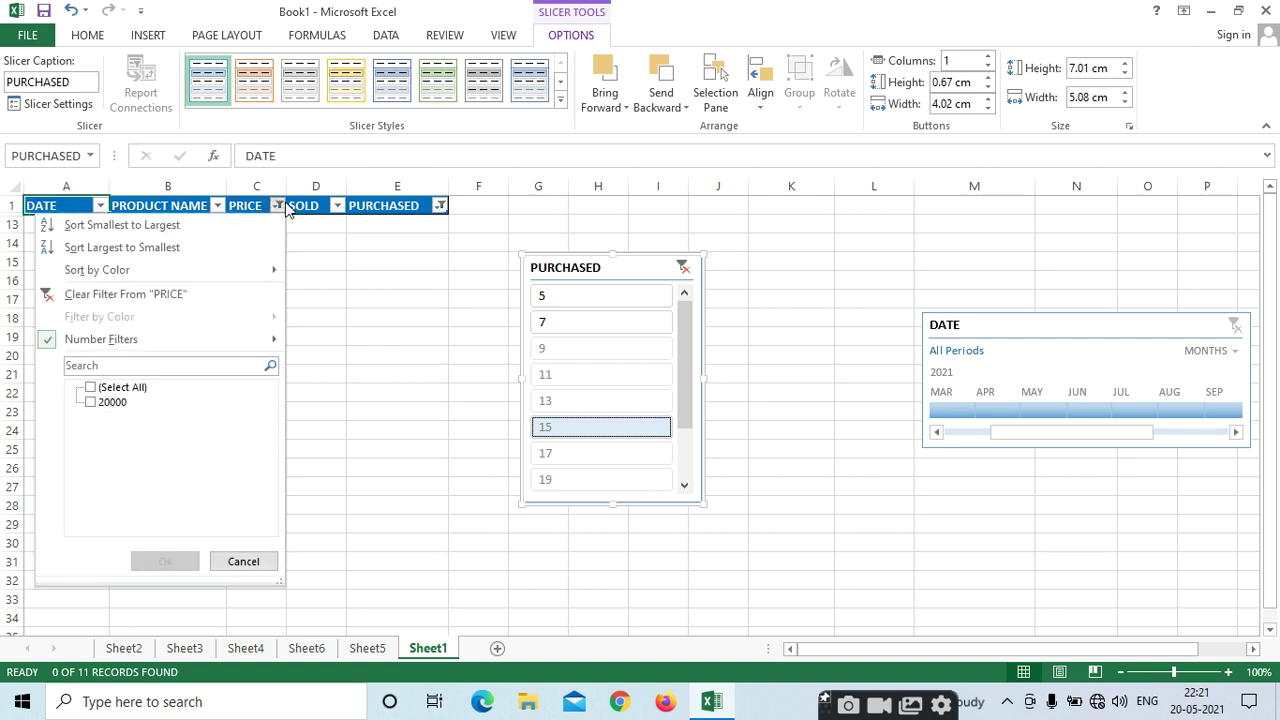
{"action": "left_click", "coordinate": [90, 387]}
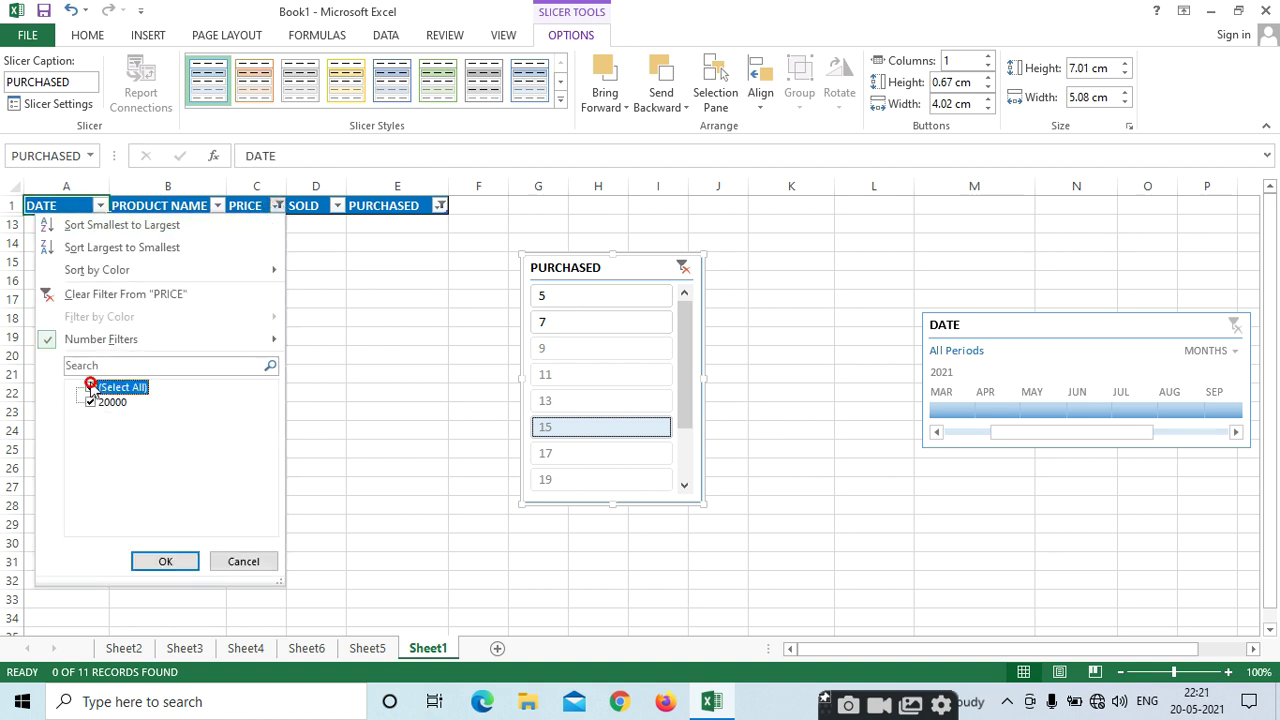
{"action": "left_click", "coordinate": [165, 561]}
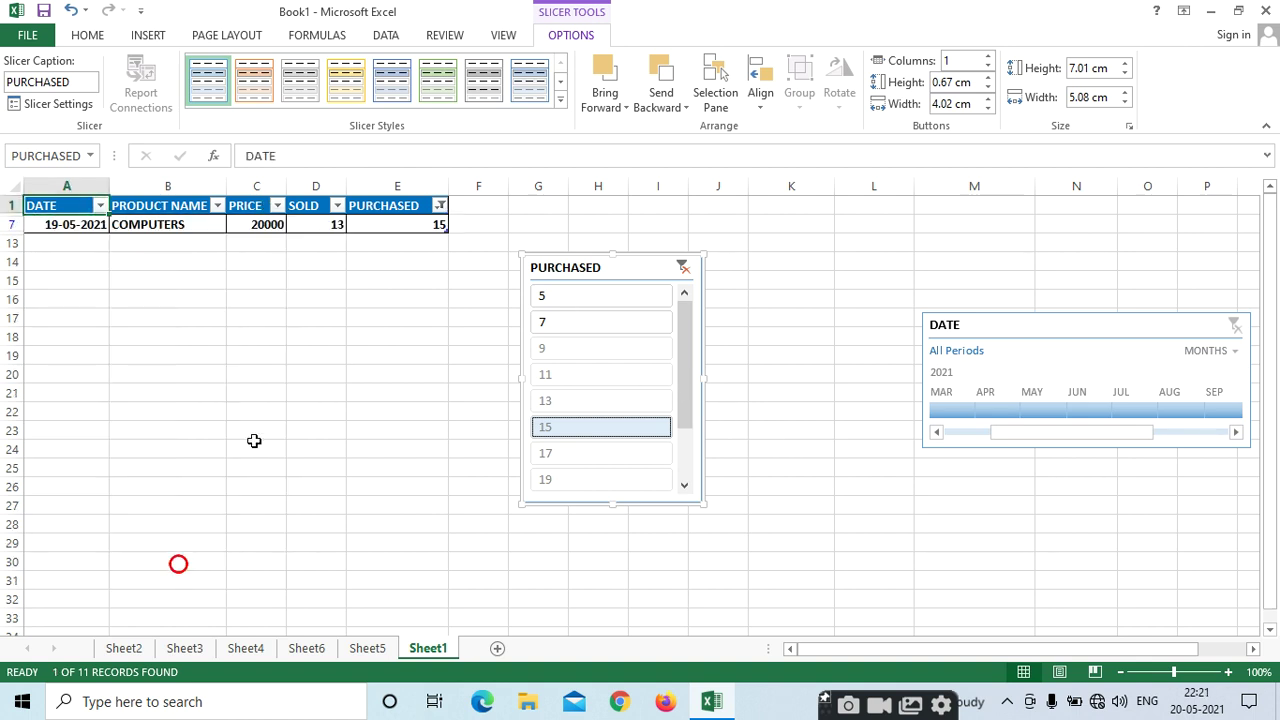
Select all values in the PURCHASED column's filter to show every table row.
{"action": "left_click", "coordinate": [219, 207]}
{"action": "left_click", "coordinate": [374, 372]}
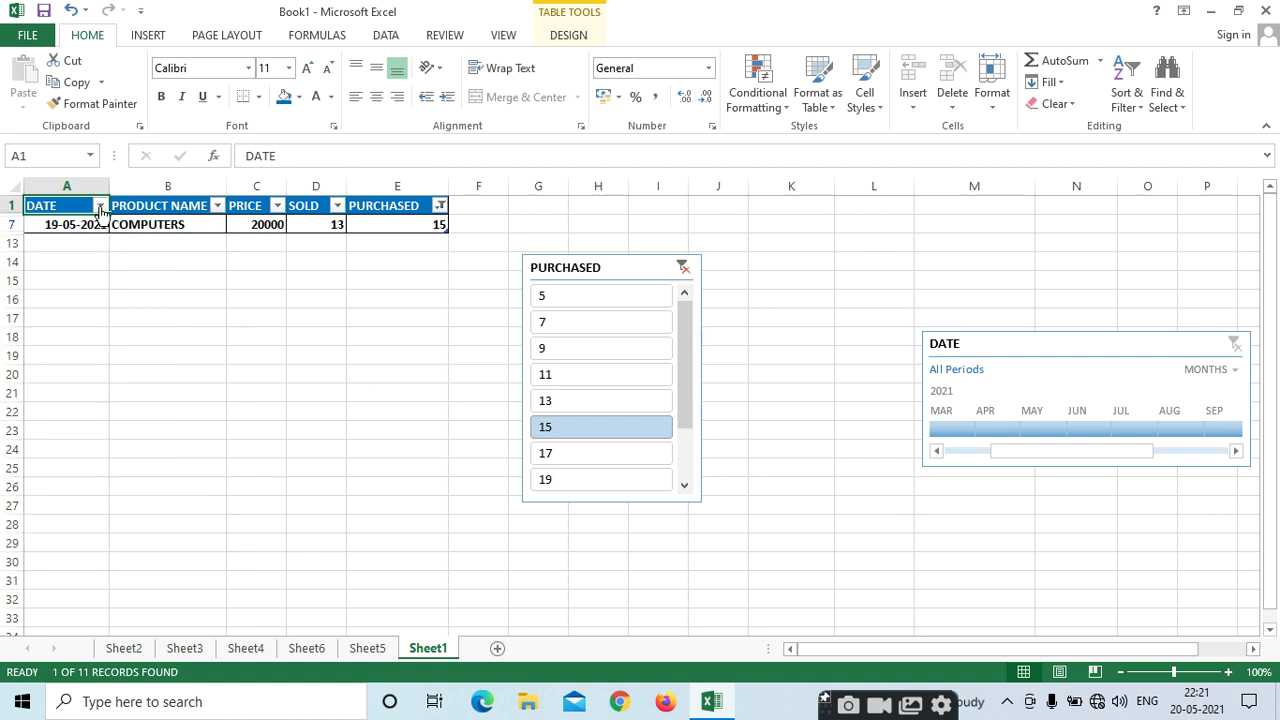
{"action": "left_click", "coordinate": [100, 207]}
{"action": "left_click", "coordinate": [309, 368]}
{"action": "left_click", "coordinate": [439, 206]}
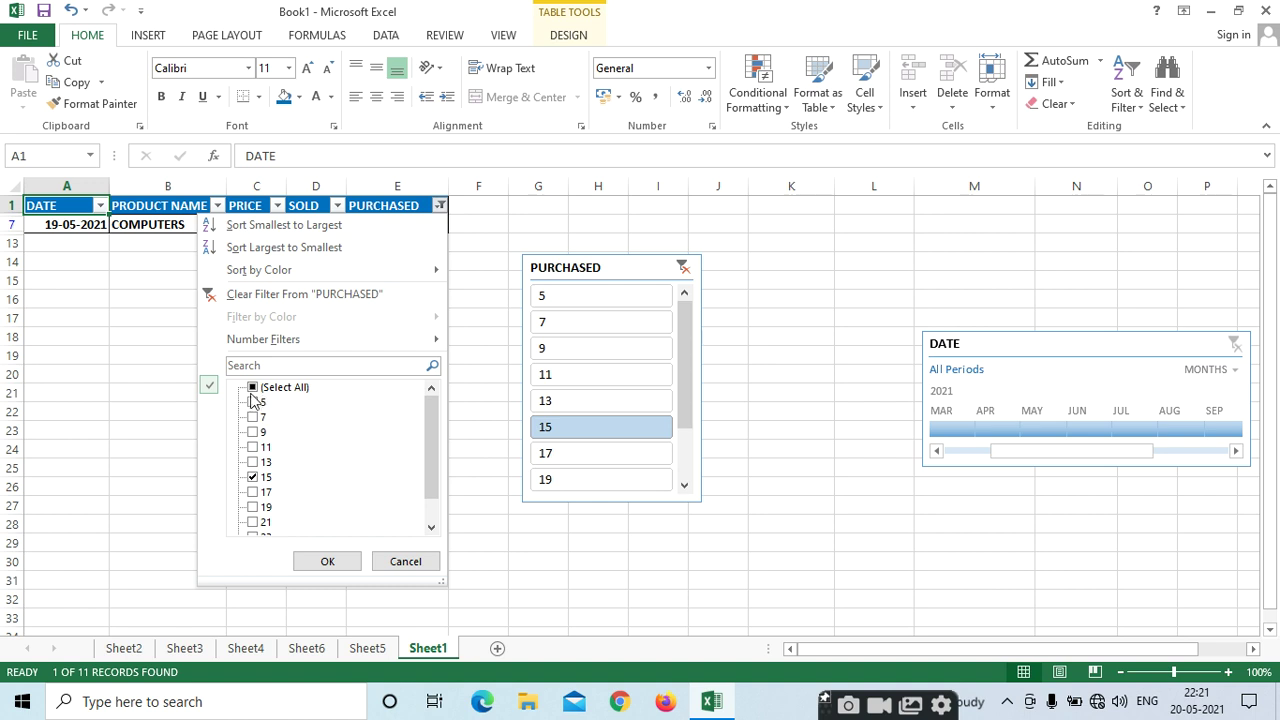
{"action": "left_click", "coordinate": [252, 388]}
{"action": "left_click", "coordinate": [330, 562]}
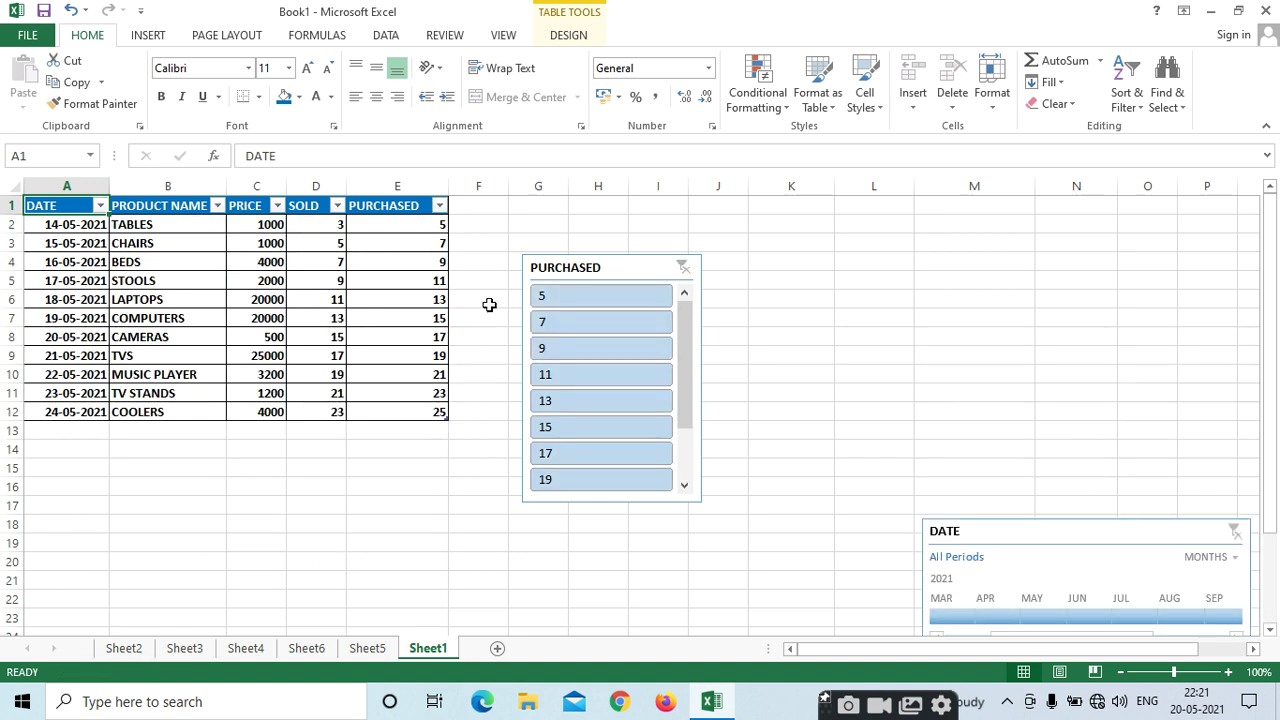
Filter the table with the PURCHASED slicer by 23, 25 and 11, one value at a time.
{"action": "left_click_drag", "start_coordinate": [686, 374], "coordinate": [712, 447]}
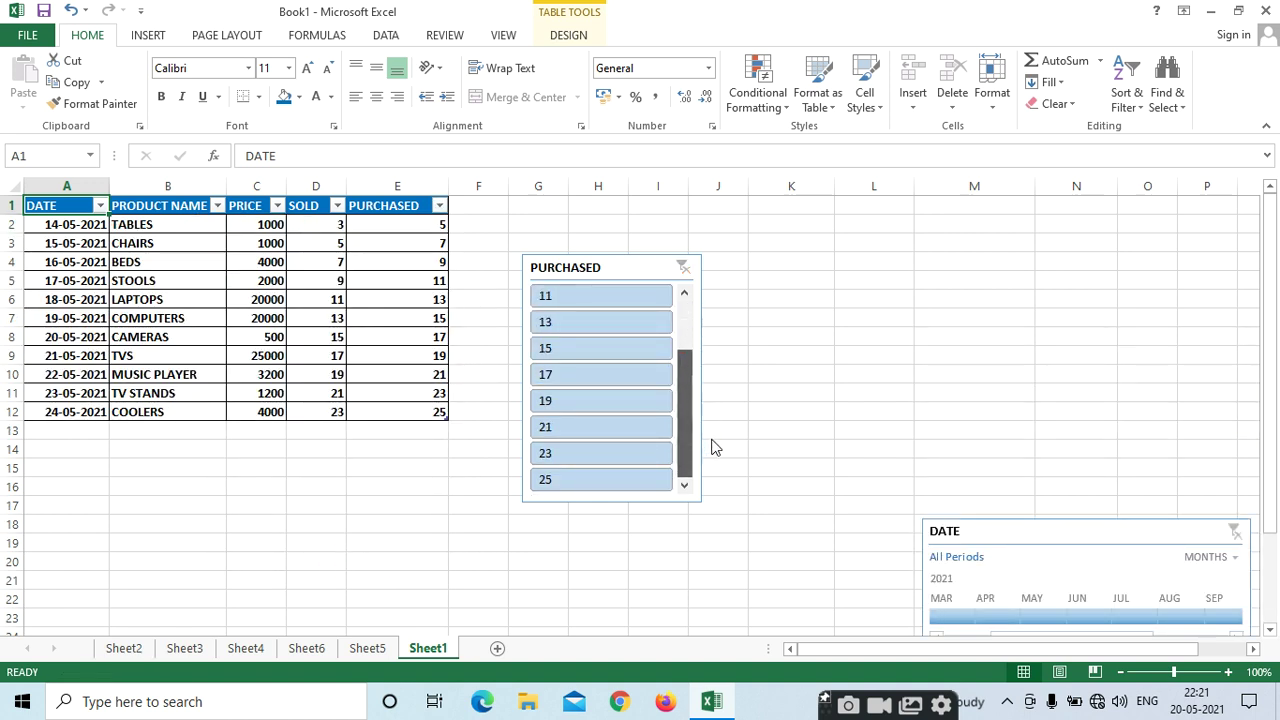
{"action": "left_click", "coordinate": [586, 453]}
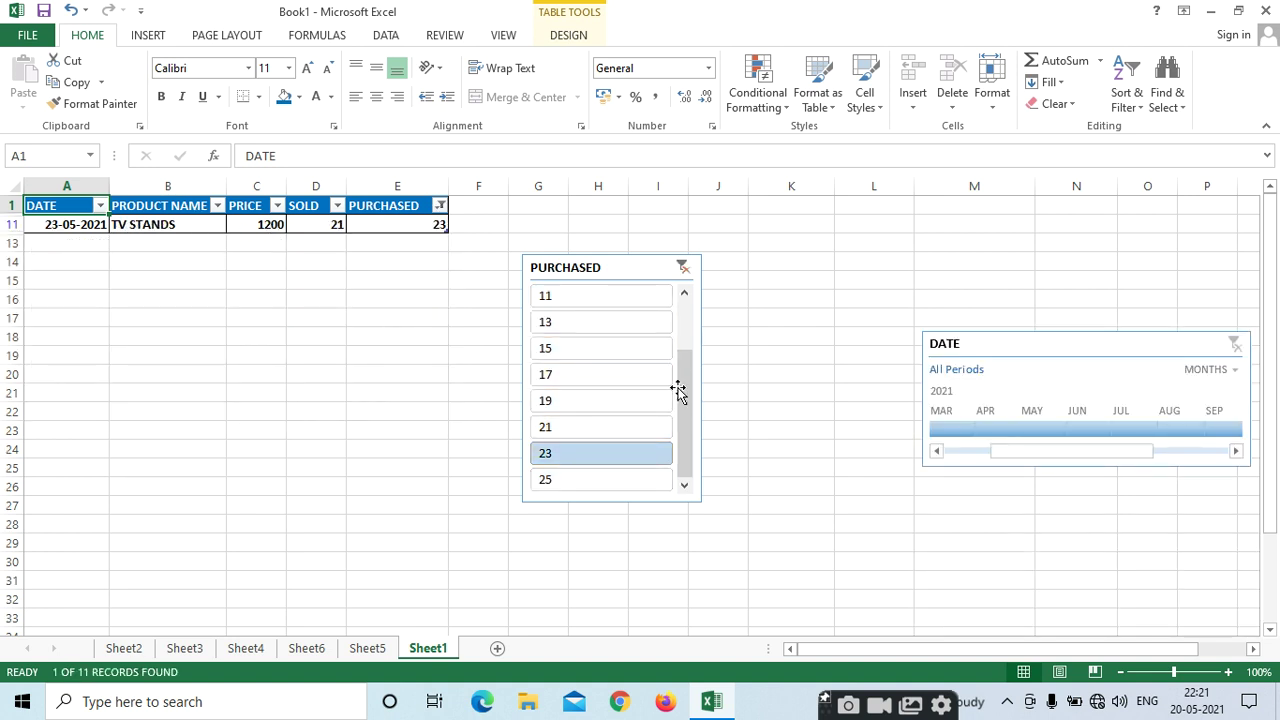
{"action": "left_click", "coordinate": [580, 482]}
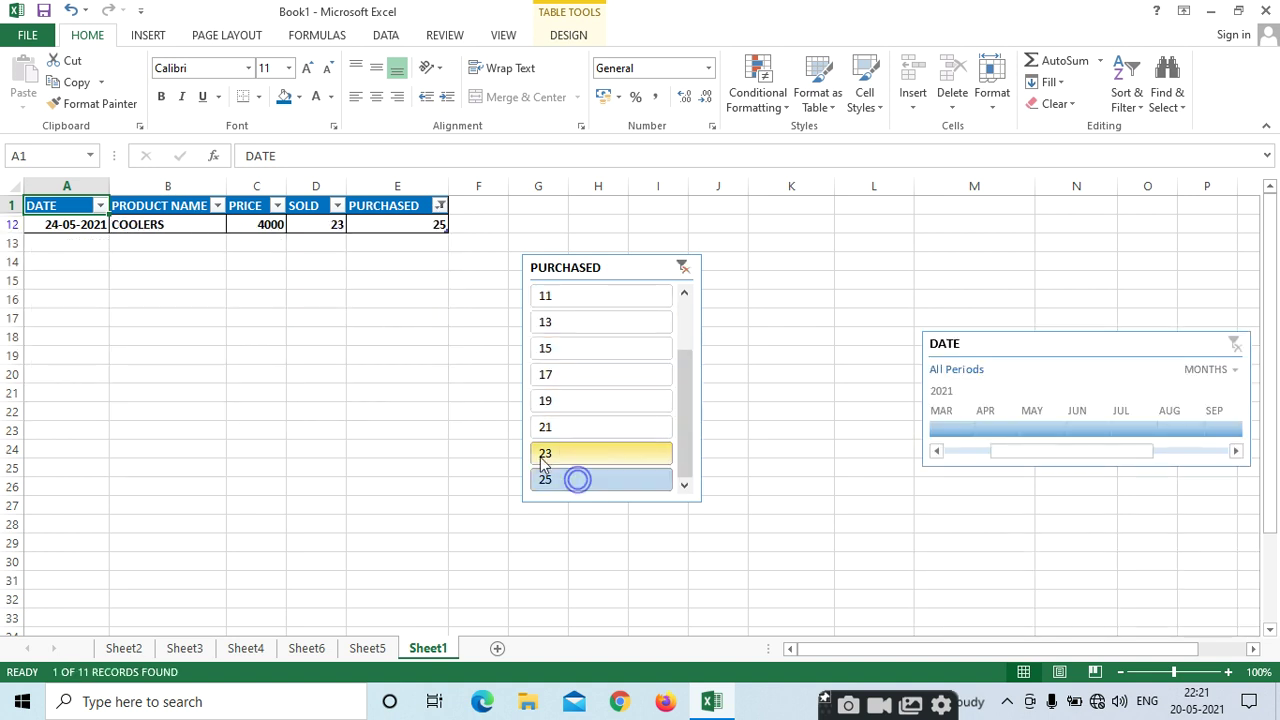
{"action": "scroll", "coordinate": [693, 400], "scroll_direction": "up", "scroll_amount": 3}
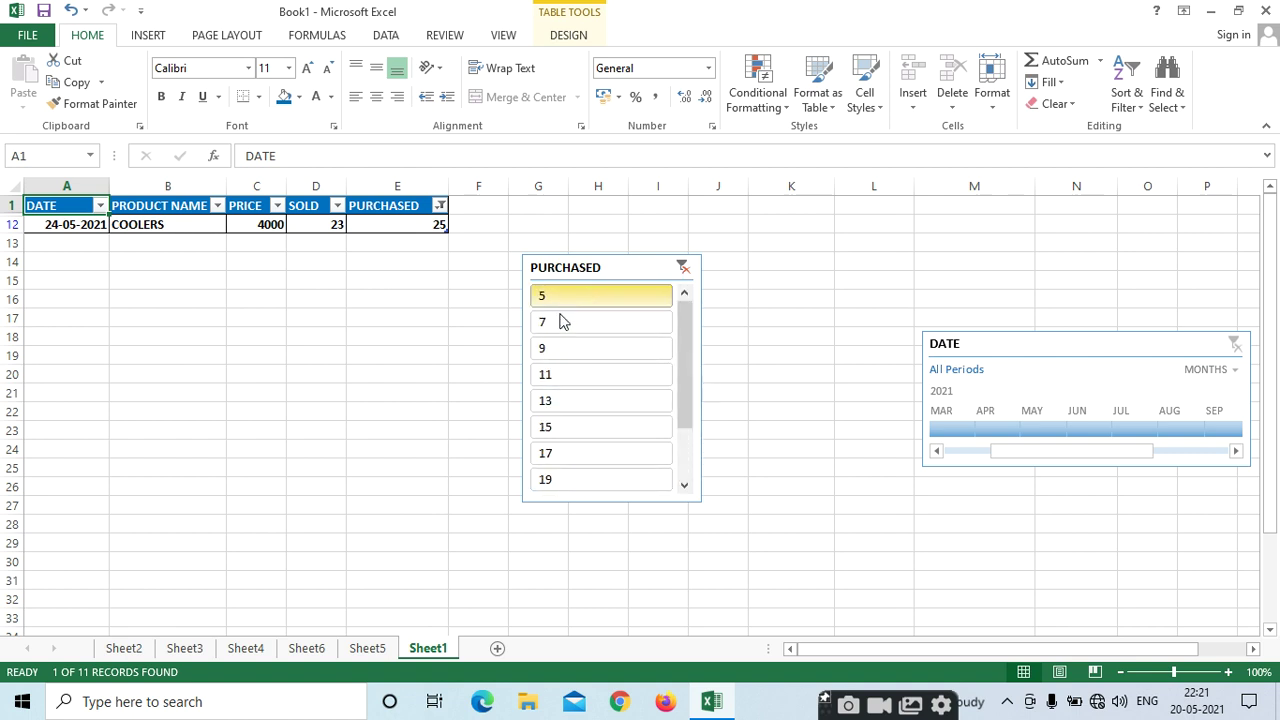
{"action": "left_click", "coordinate": [564, 372]}
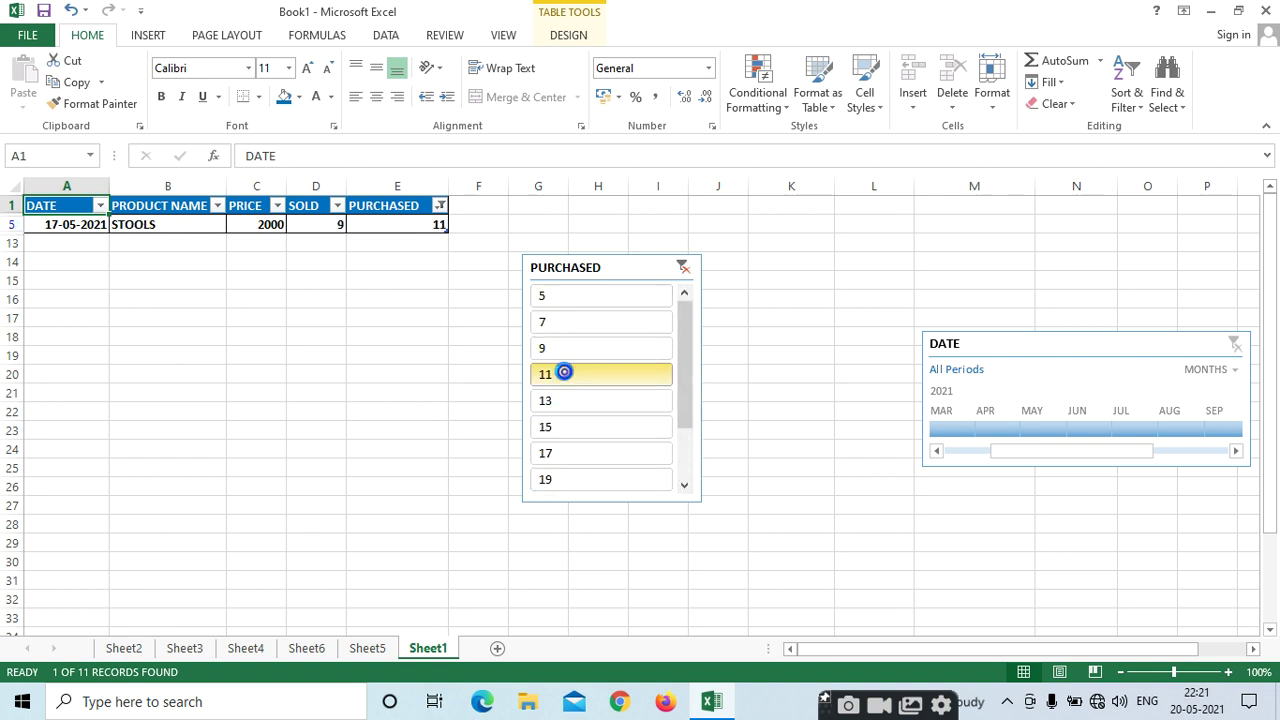
Reset the PURCHASED column's filter to all values and select cell C7.
{"action": "left_click", "coordinate": [440, 205]}
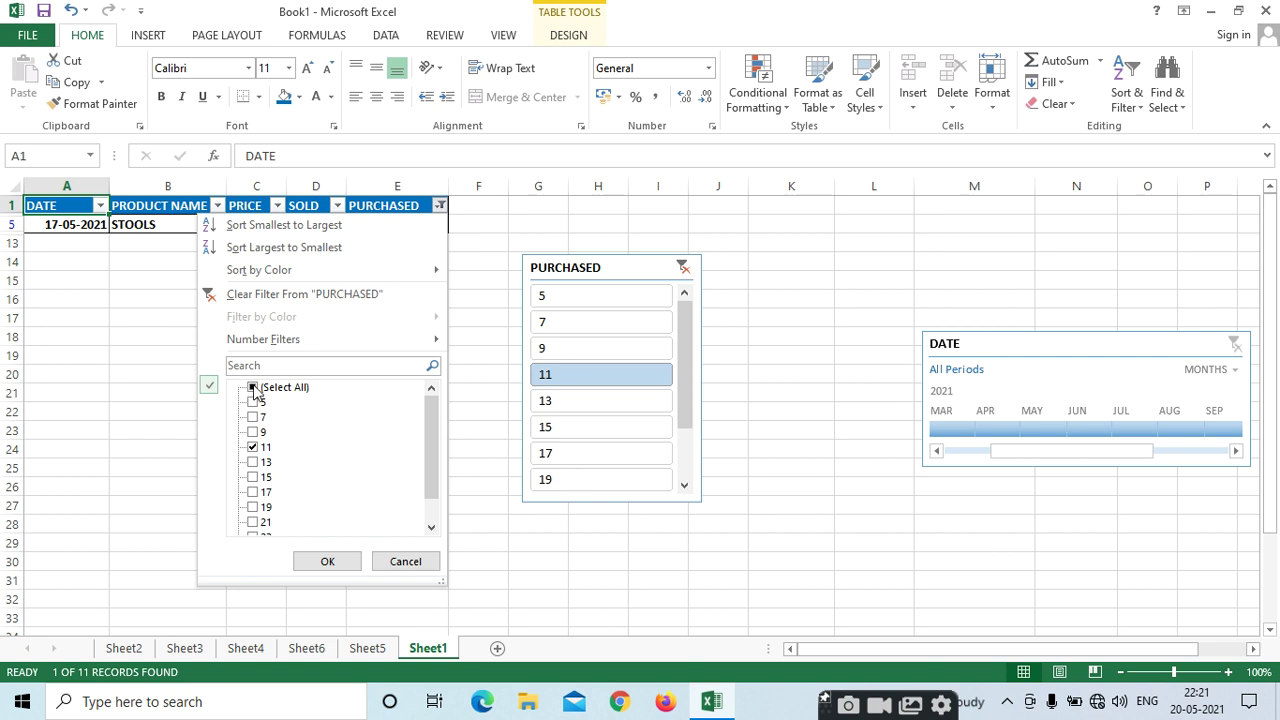
{"action": "left_click", "coordinate": [254, 389]}
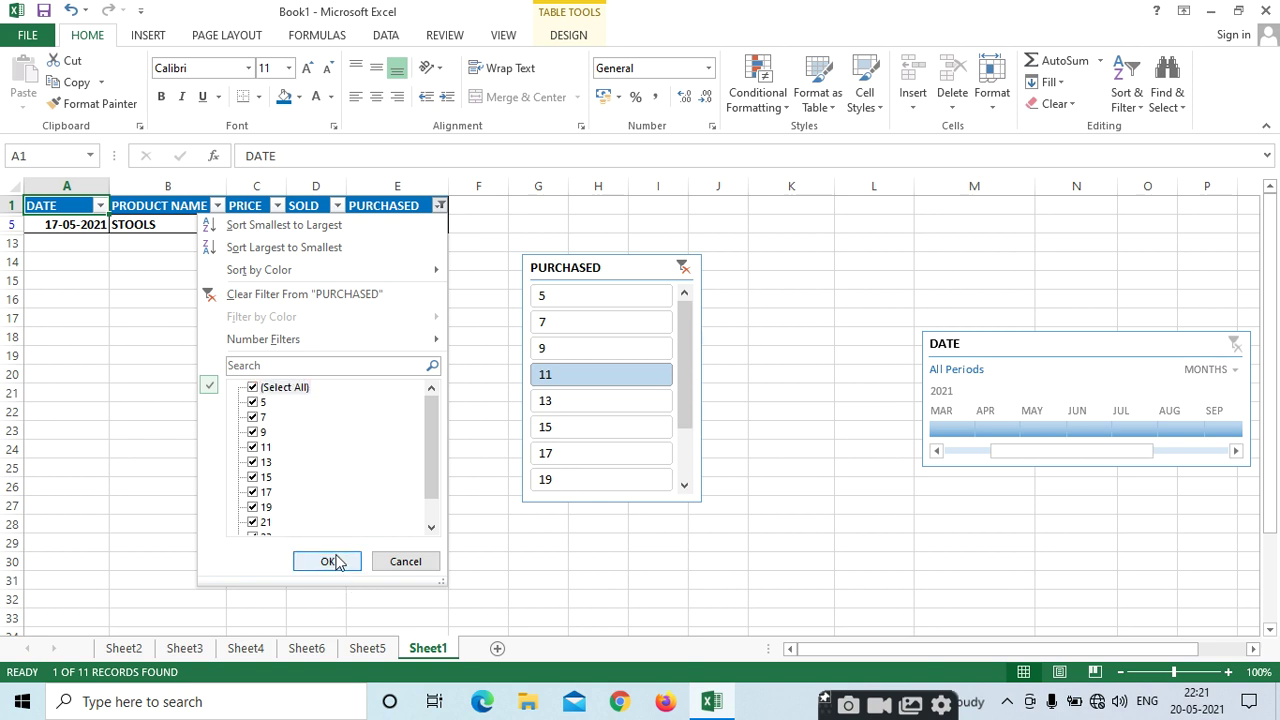
{"action": "left_click", "coordinate": [331, 561]}
{"action": "left_click", "coordinate": [277, 313]}
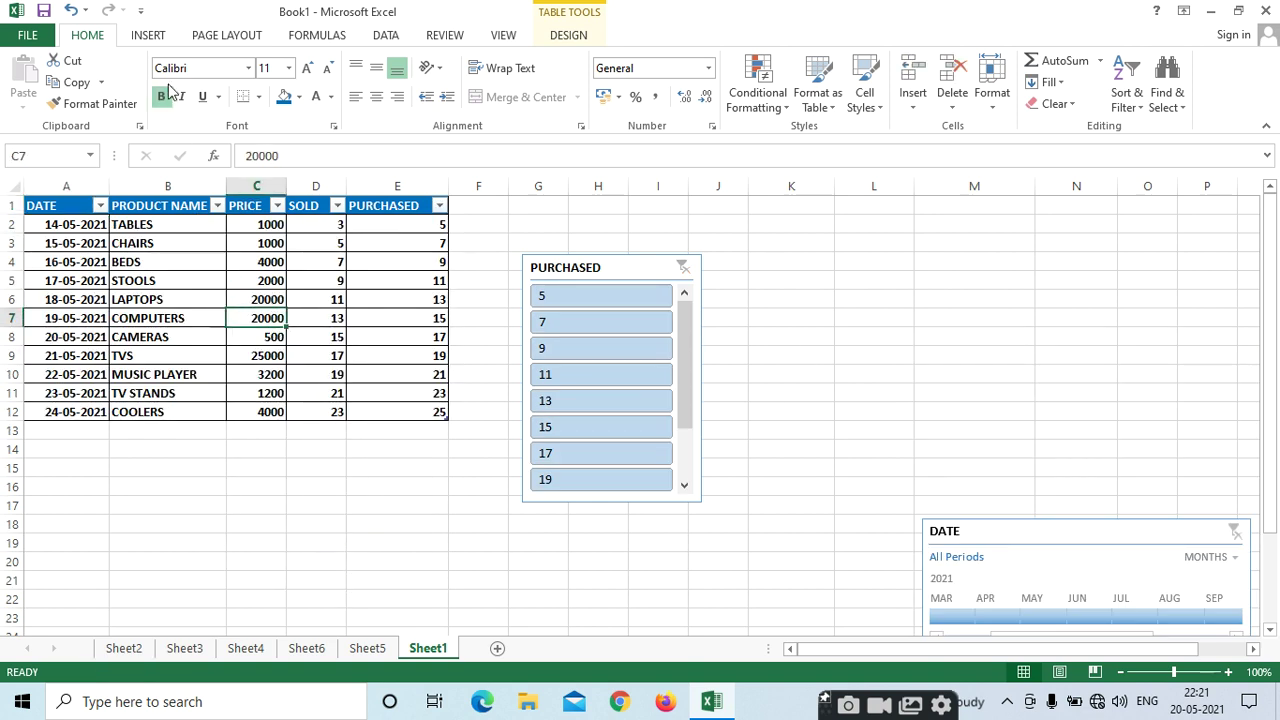
{"action": "left_click", "coordinate": [145, 35]}
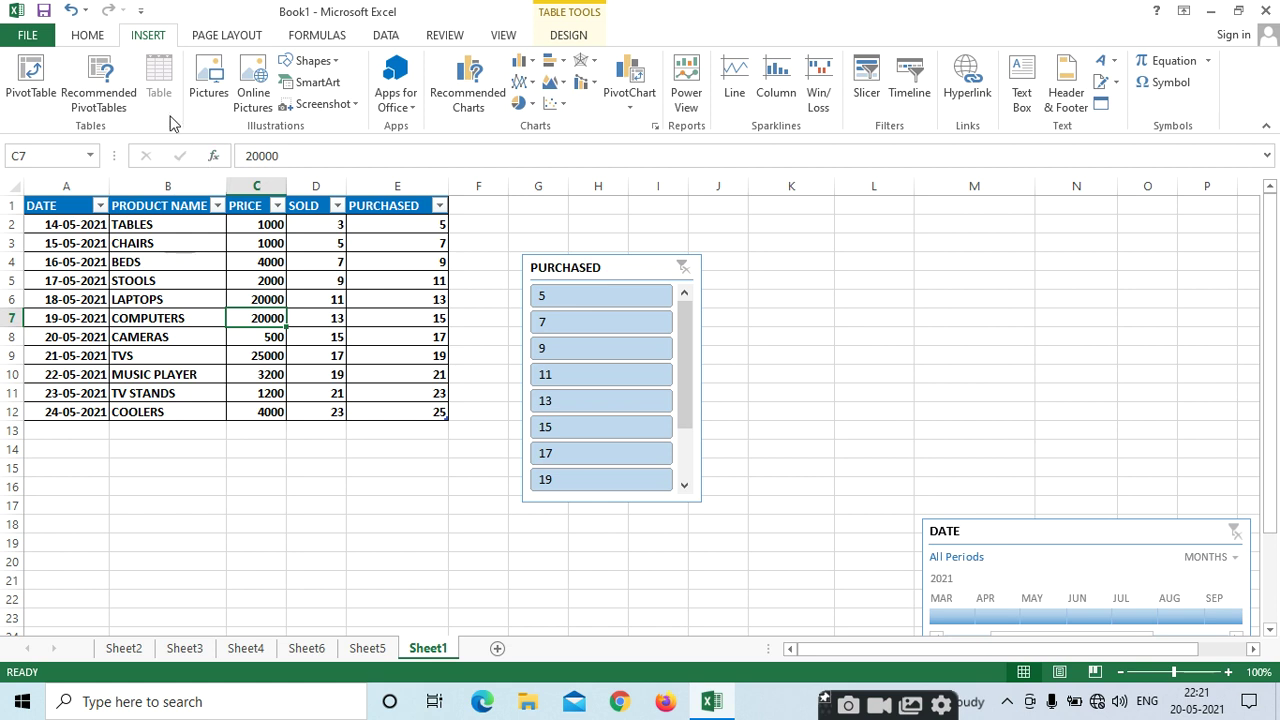
{"action": "left_click", "coordinate": [200, 320]}
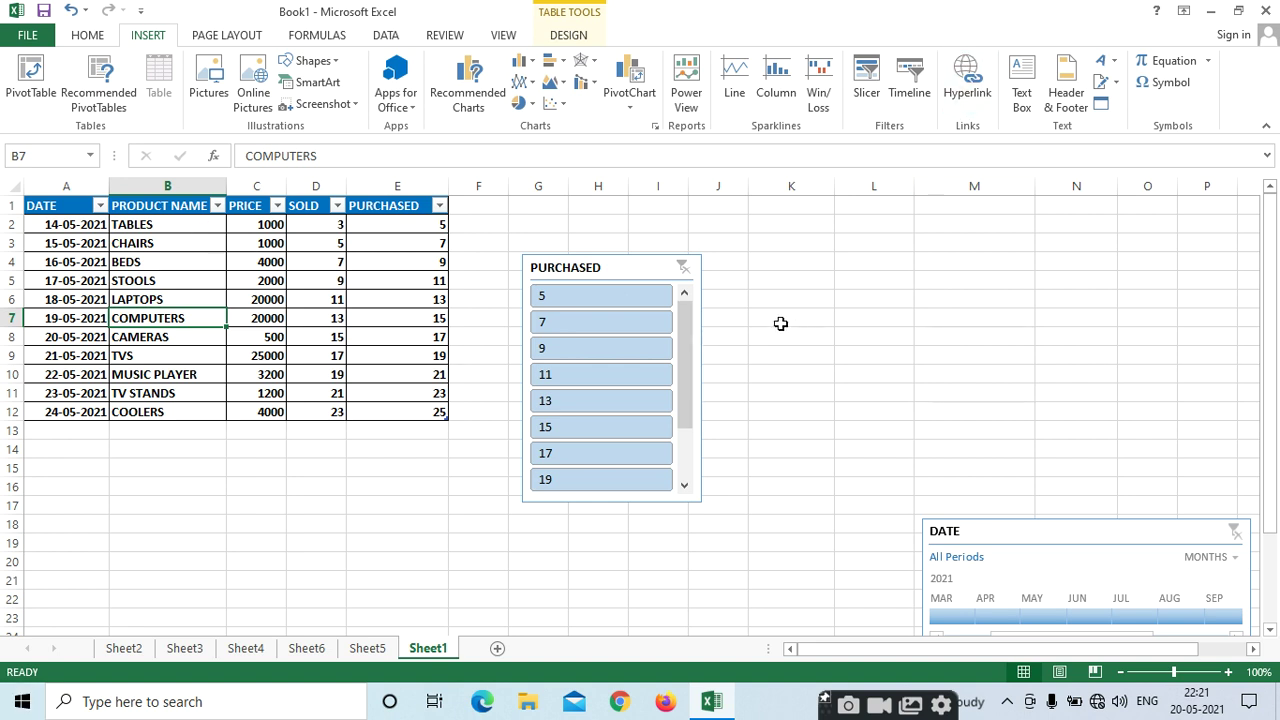
{"action": "left_click", "coordinate": [1006, 701]}
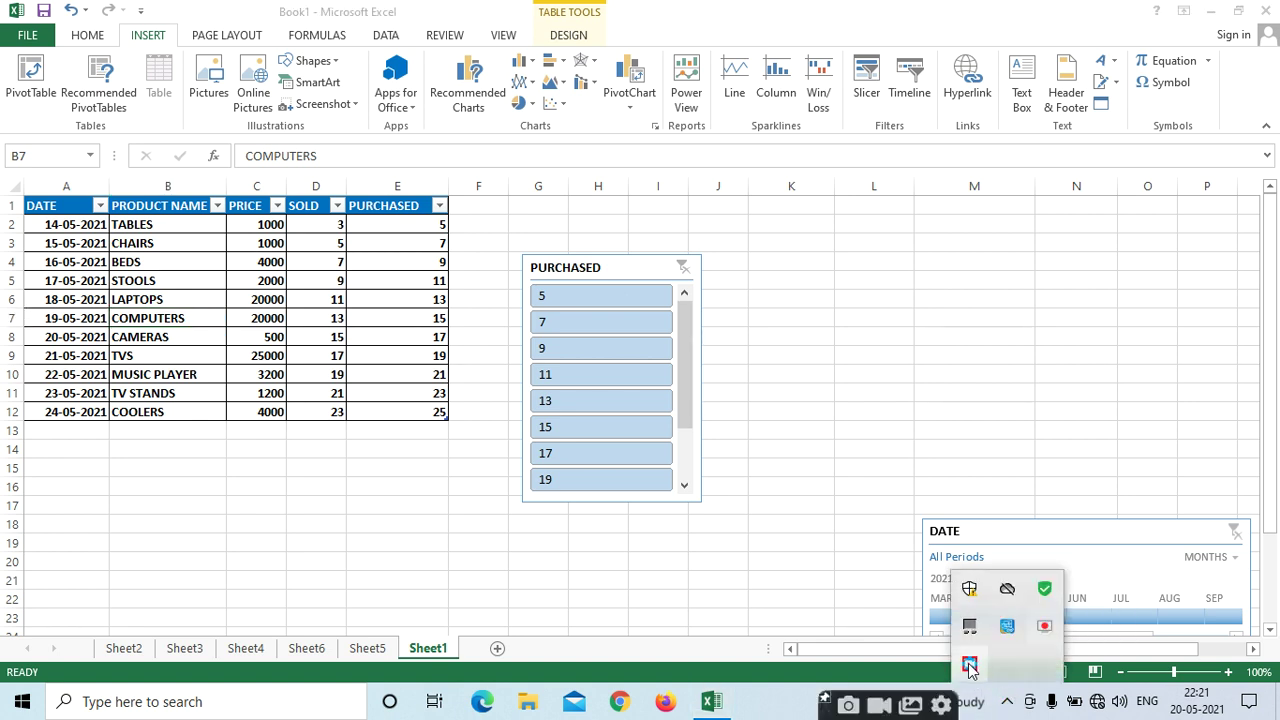